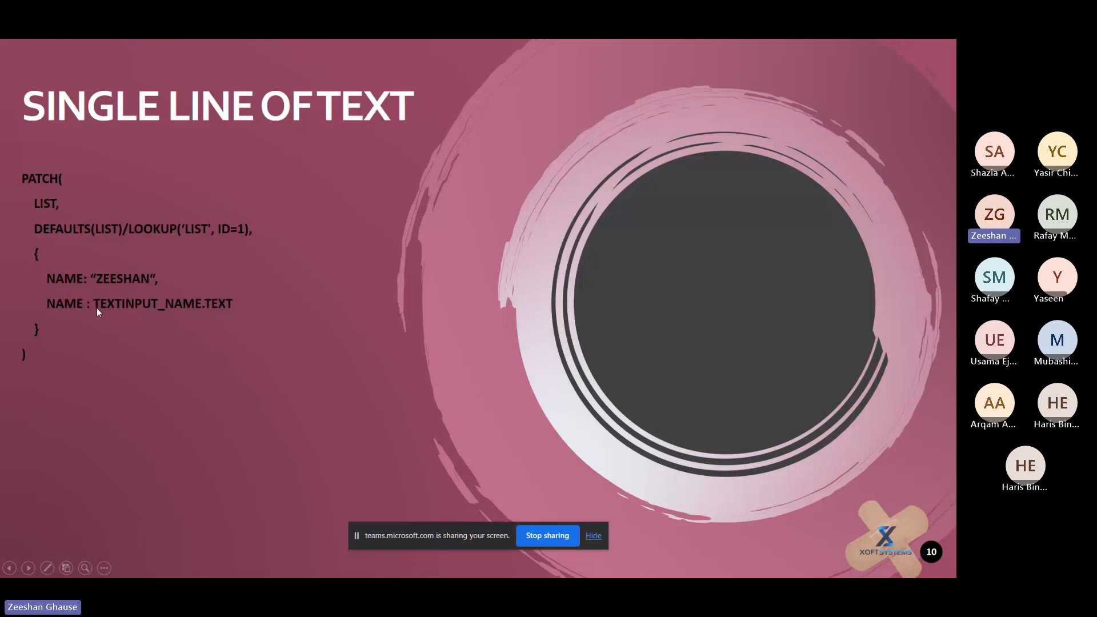
Step: End the PowerPoint slide show and switch to the Patch Functions app in Chrome
key("Escape")
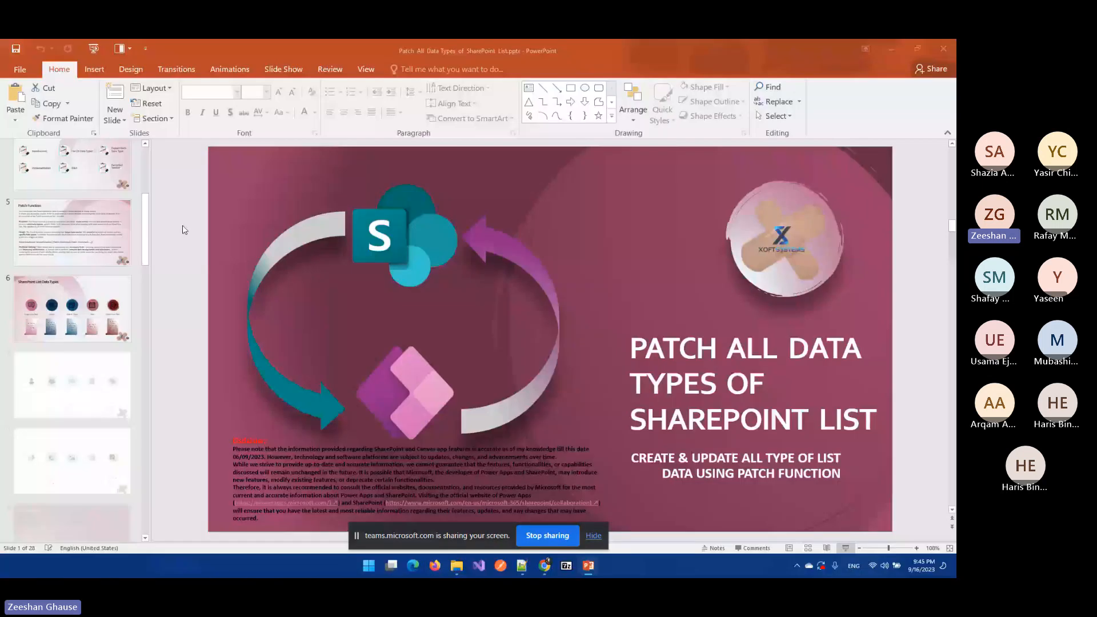
key("alt+Tab")
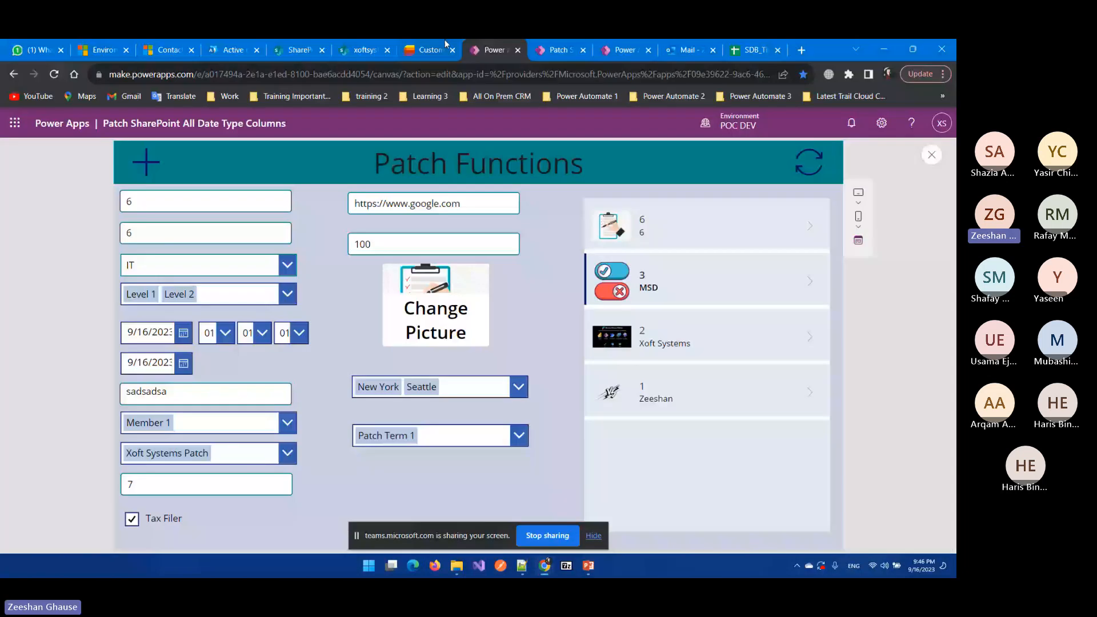
Step: Close the app preview, dismiss the tip dialog, and bring up the SharePoint Customer list
left_click(931, 157)
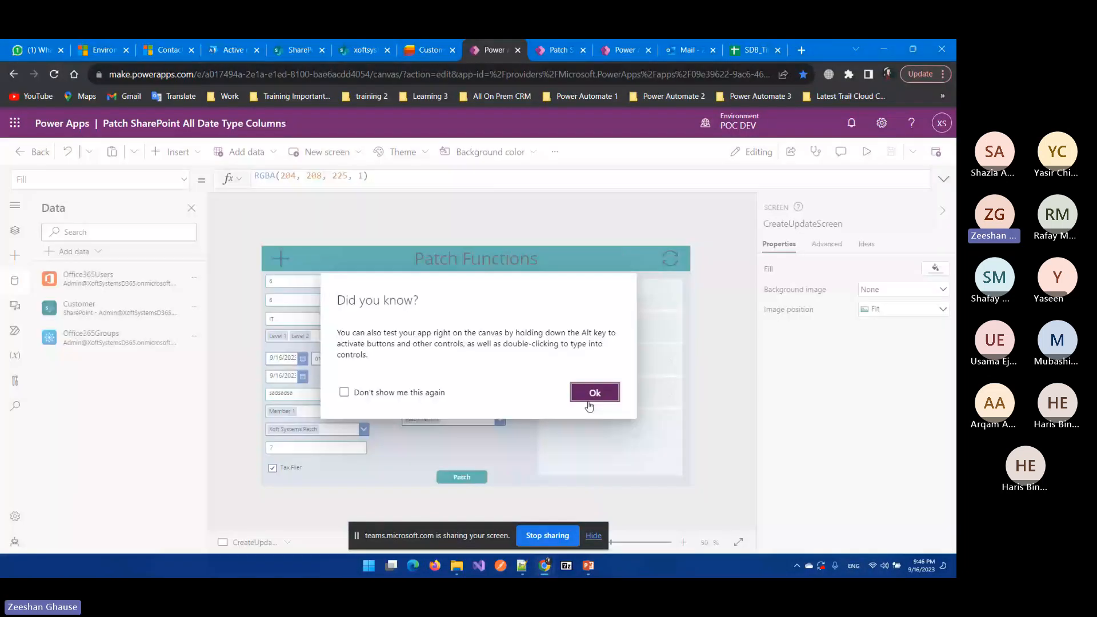
left_click(594, 393)
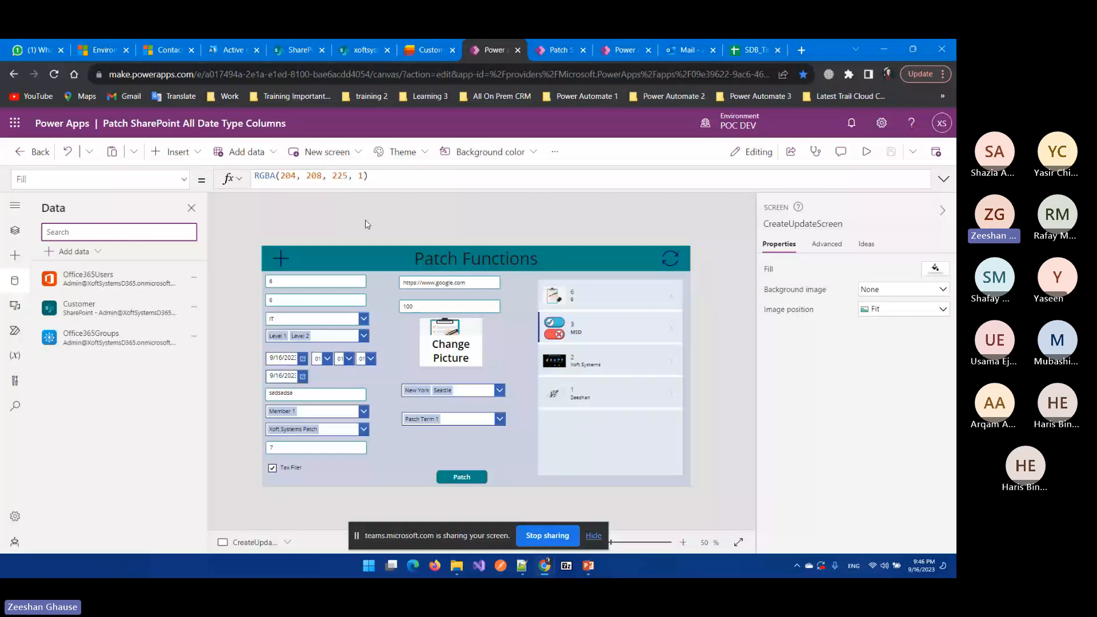
left_click(430, 51)
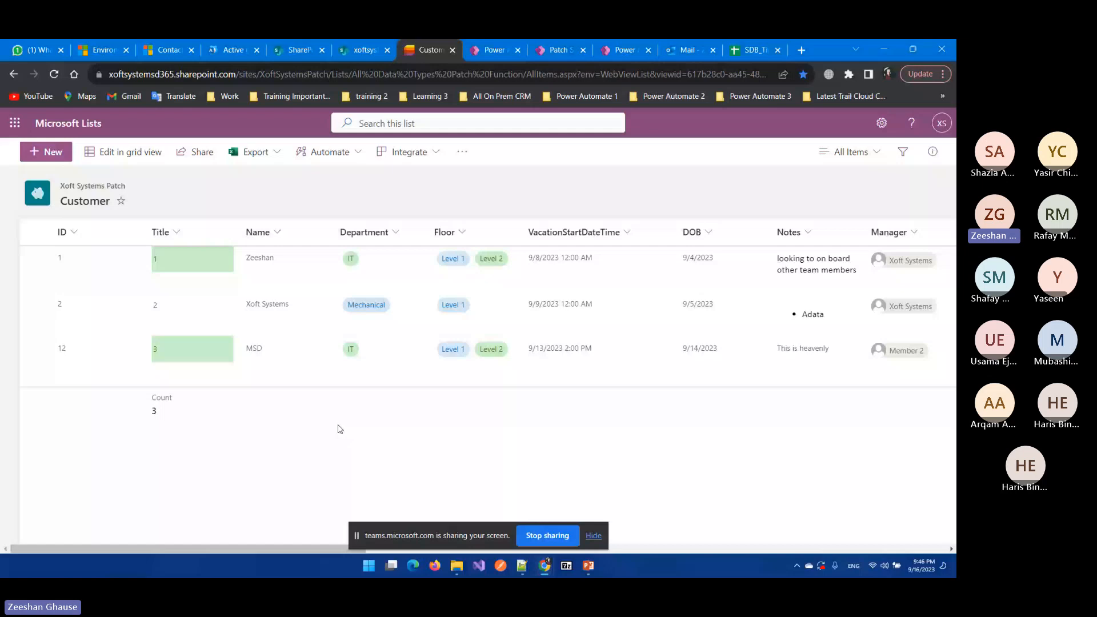
Step: Review the ID and Title column dropdown options, then return to the Power Apps editor
left_click(74, 232)
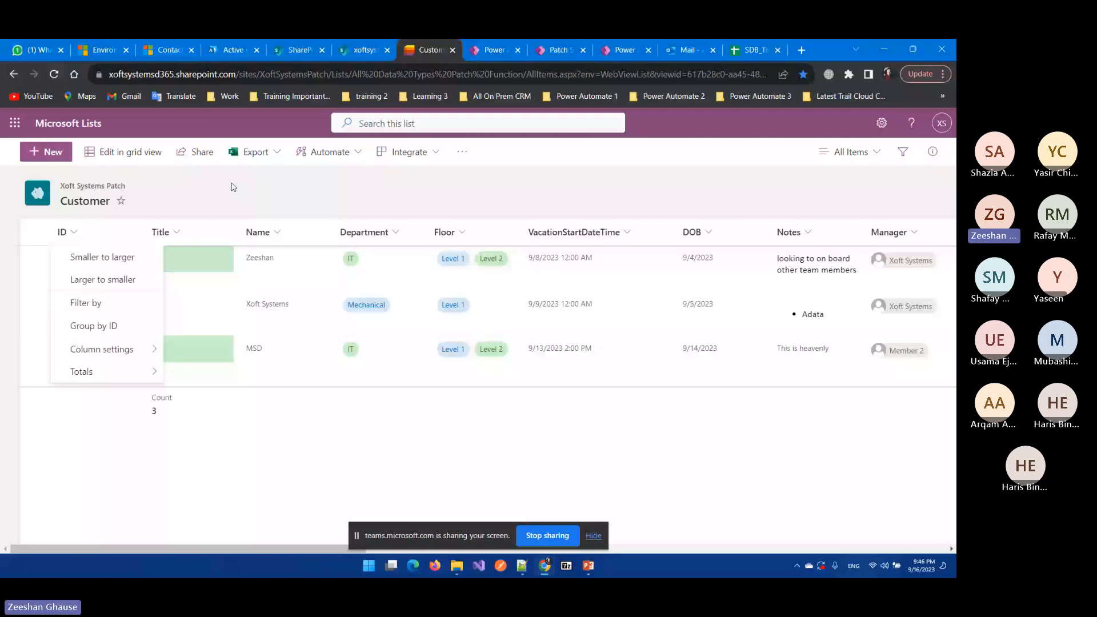
left_click(233, 187)
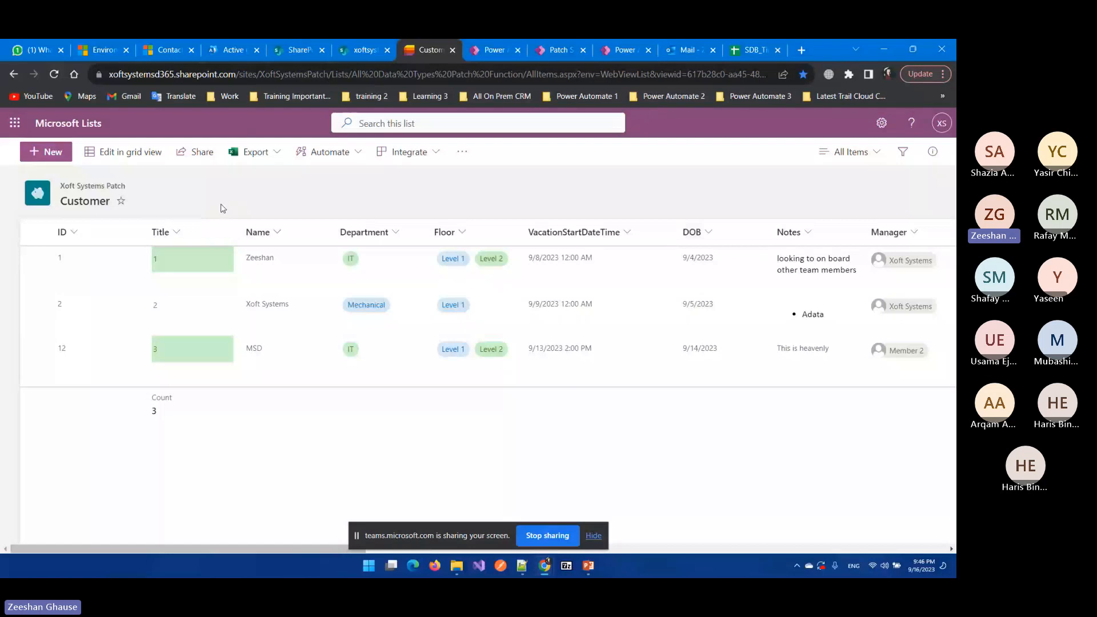
left_click(181, 236)
mouse_move(212, 350)
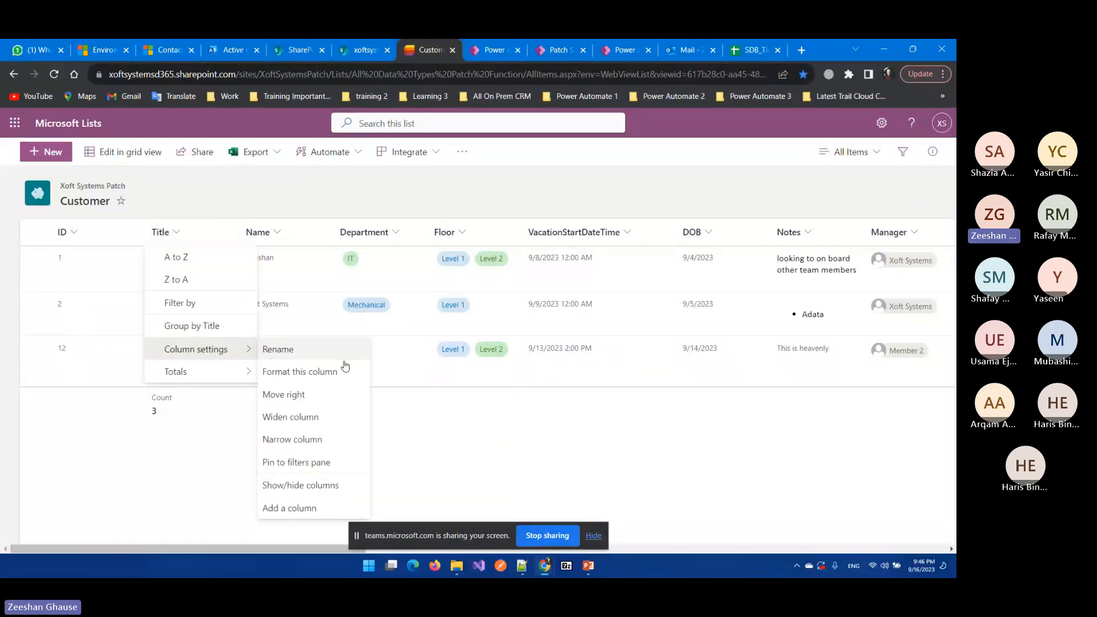
left_click(430, 422)
mouse_move(592, 573)
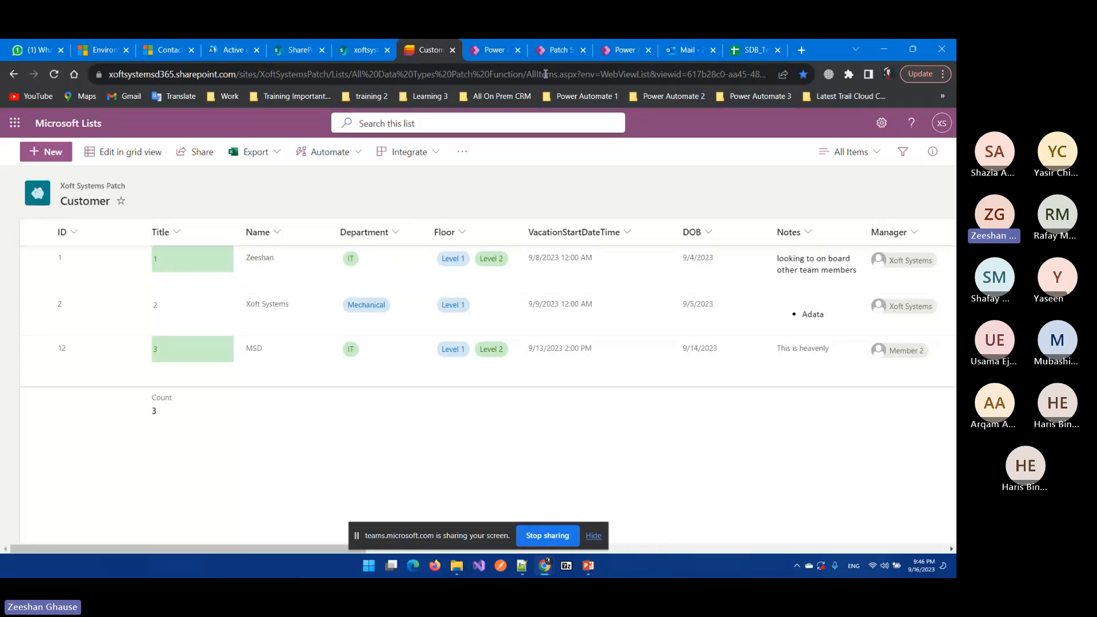
left_click(487, 47)
Step: Select the Title input and browse the Insert list's input controls without adding any
left_click(316, 280)
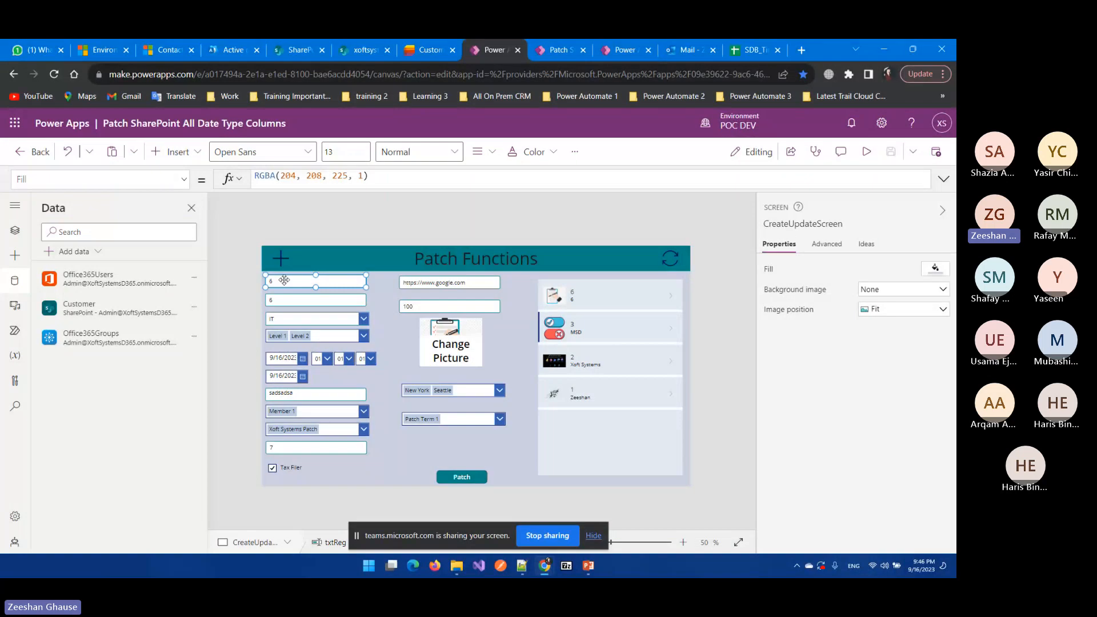
left_click(198, 153)
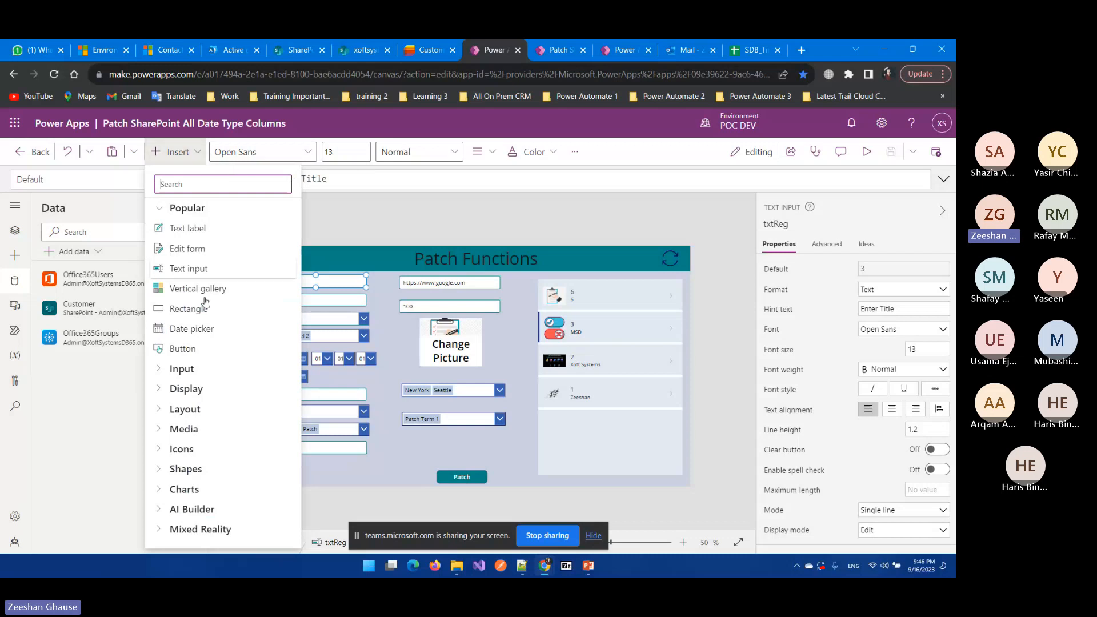
left_click(386, 287)
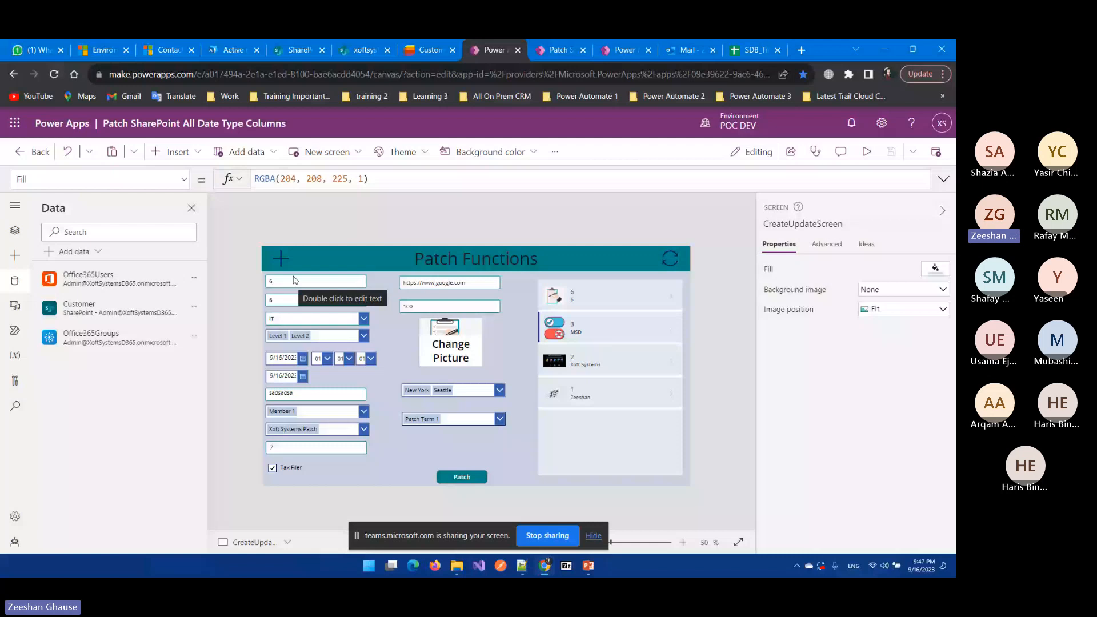
left_click(177, 152)
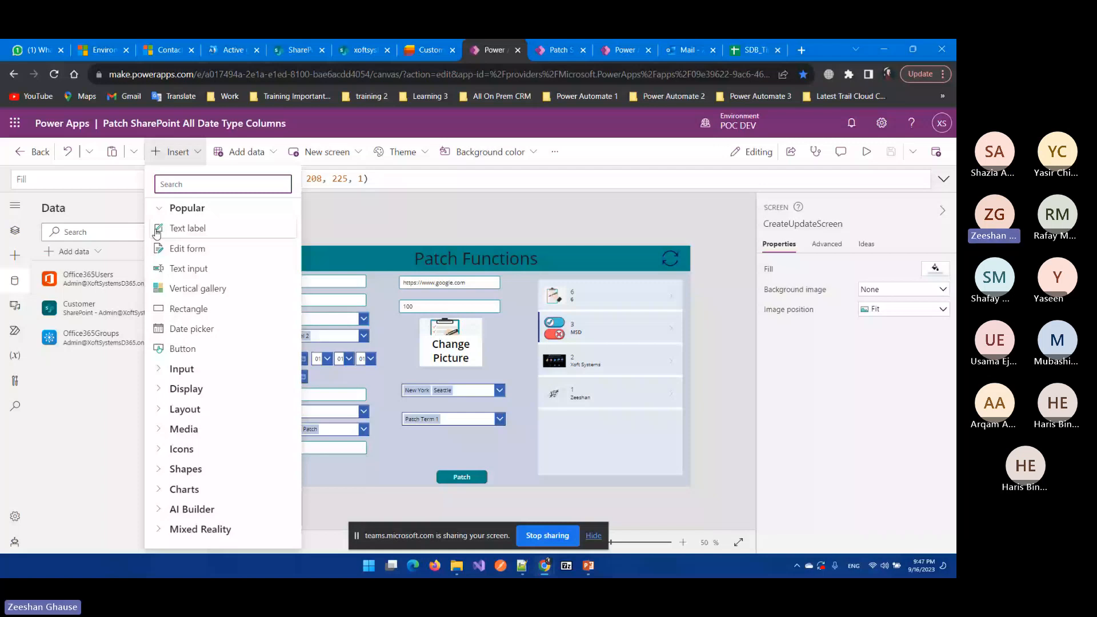
left_click(177, 369)
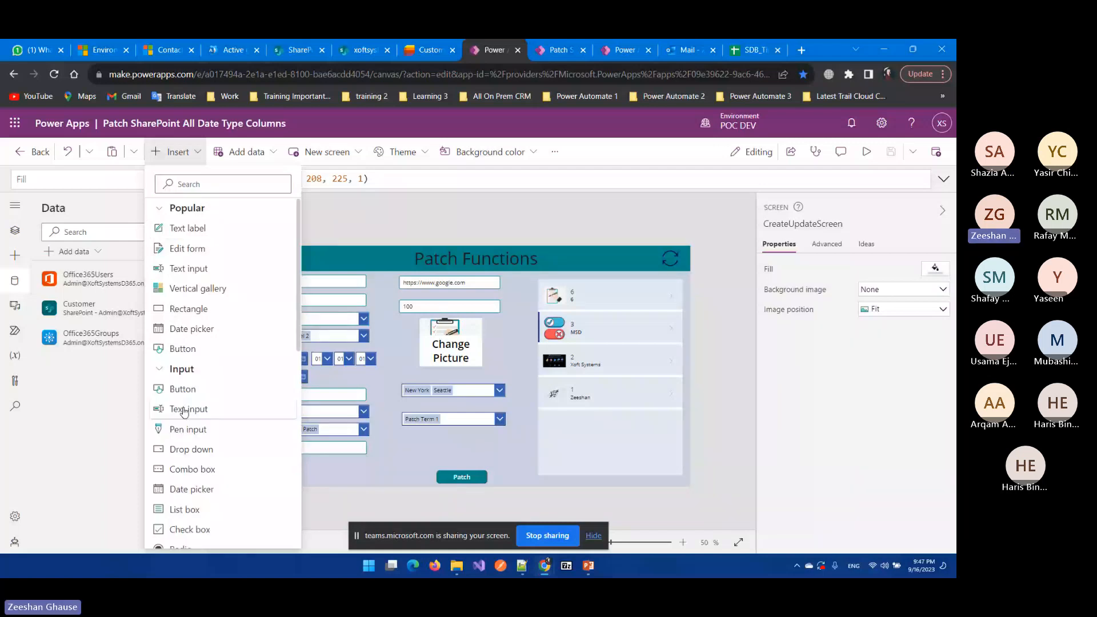
left_click(381, 379)
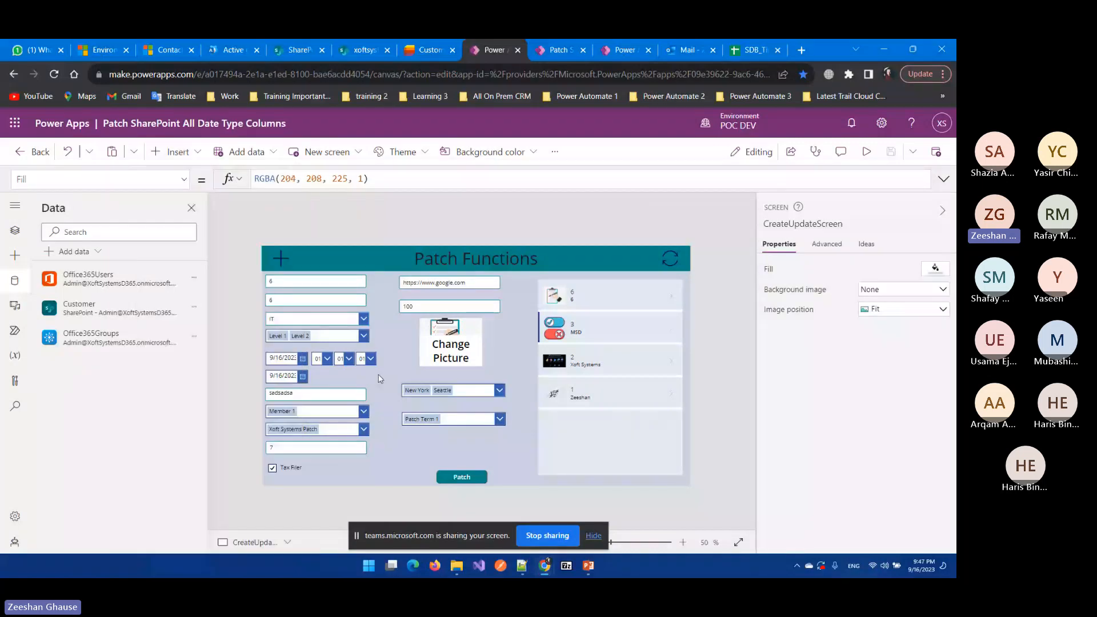
Step: Show the Tree view and select txtReg, whose Default is varPatch.Title
left_click(15, 232)
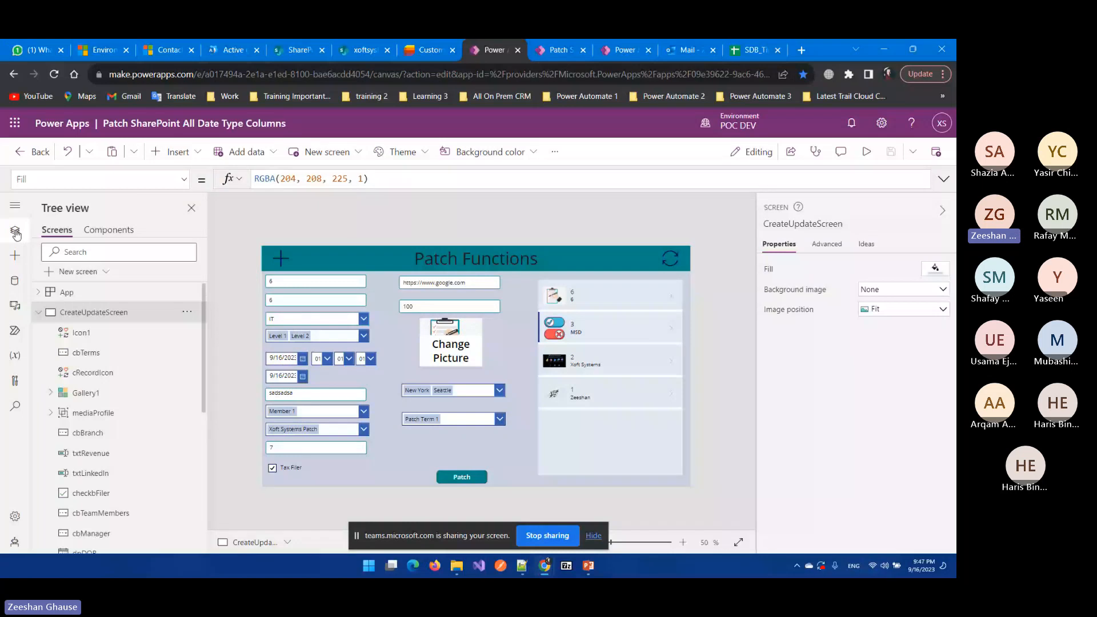
scroll(79, 469, "down", 5)
left_click(78, 478)
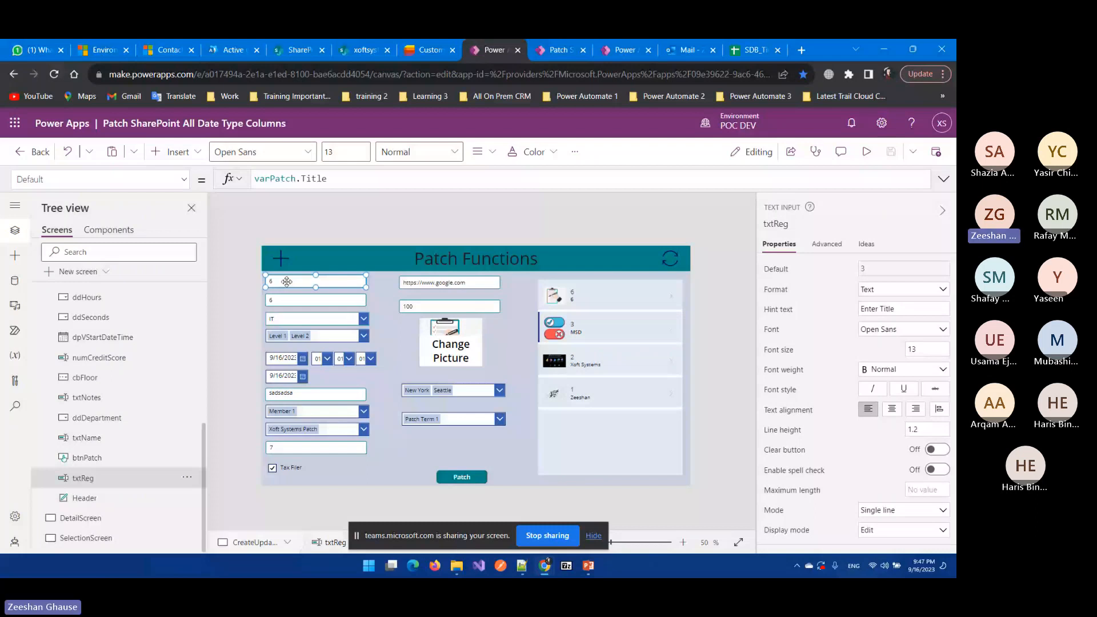
left_click(423, 46)
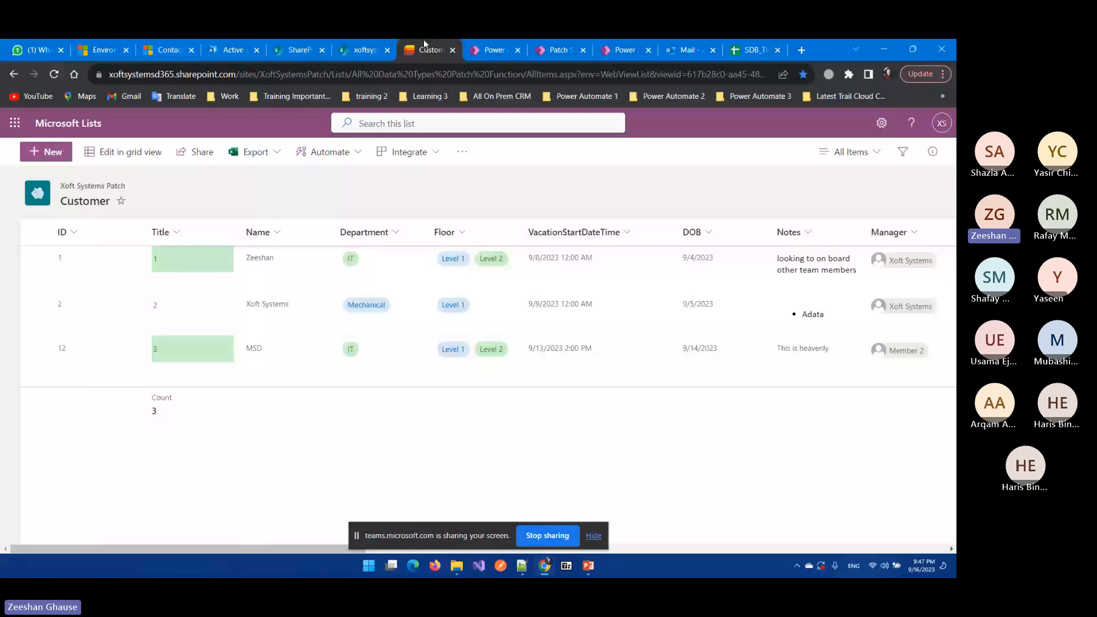
key("ctrl+Tab")
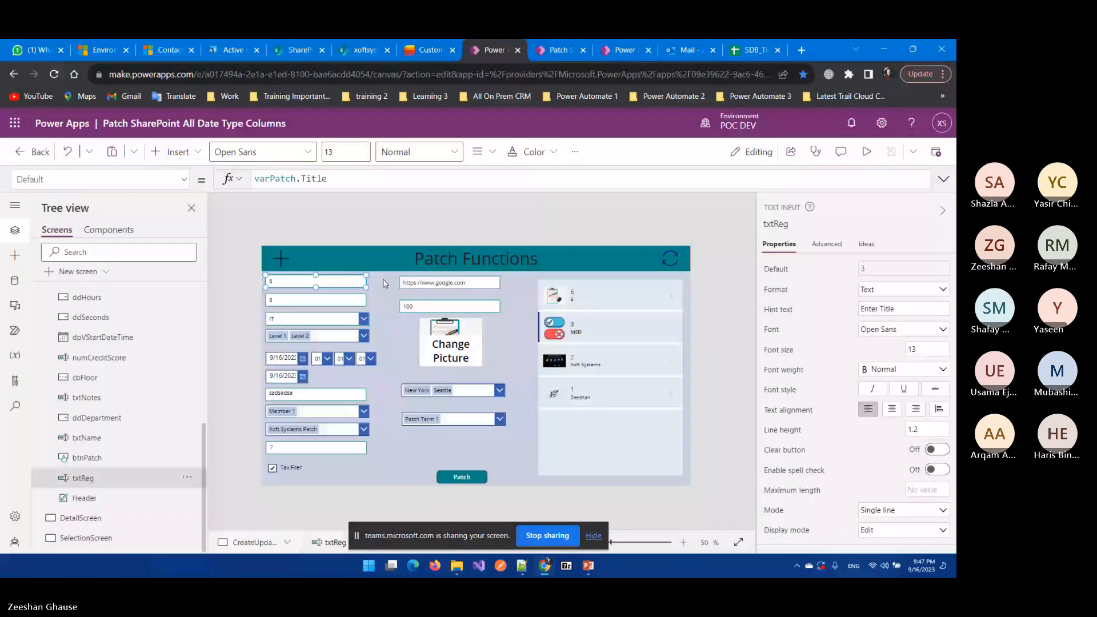
key("ctrl+shift+Tab")
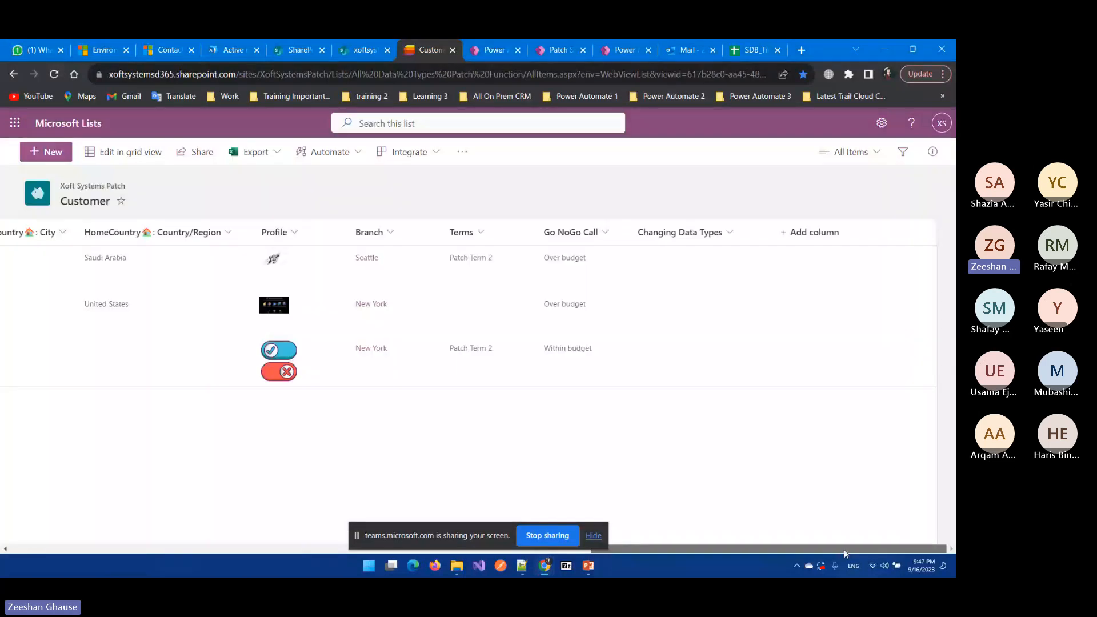
left_click_drag(845, 550, 254, 550)
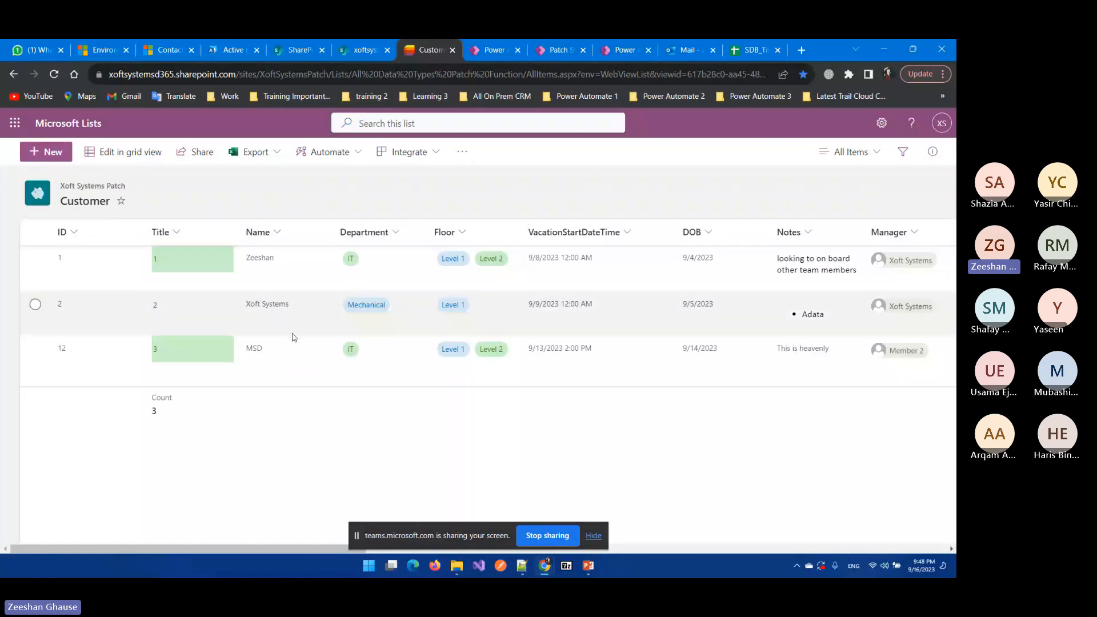
key("ctrl+Tab")
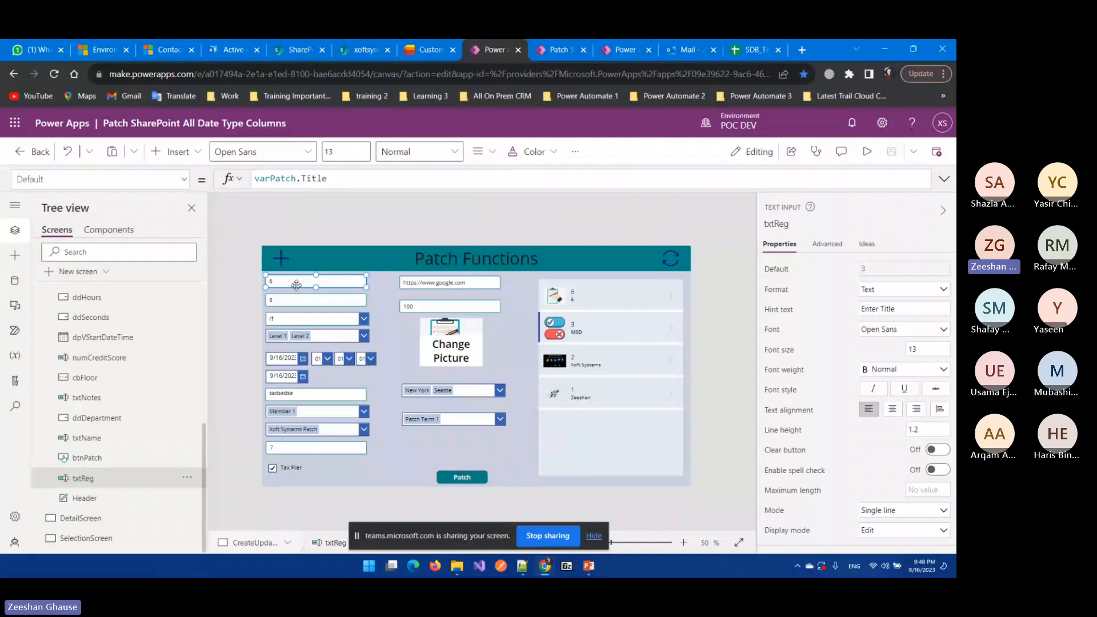
left_click(105, 443)
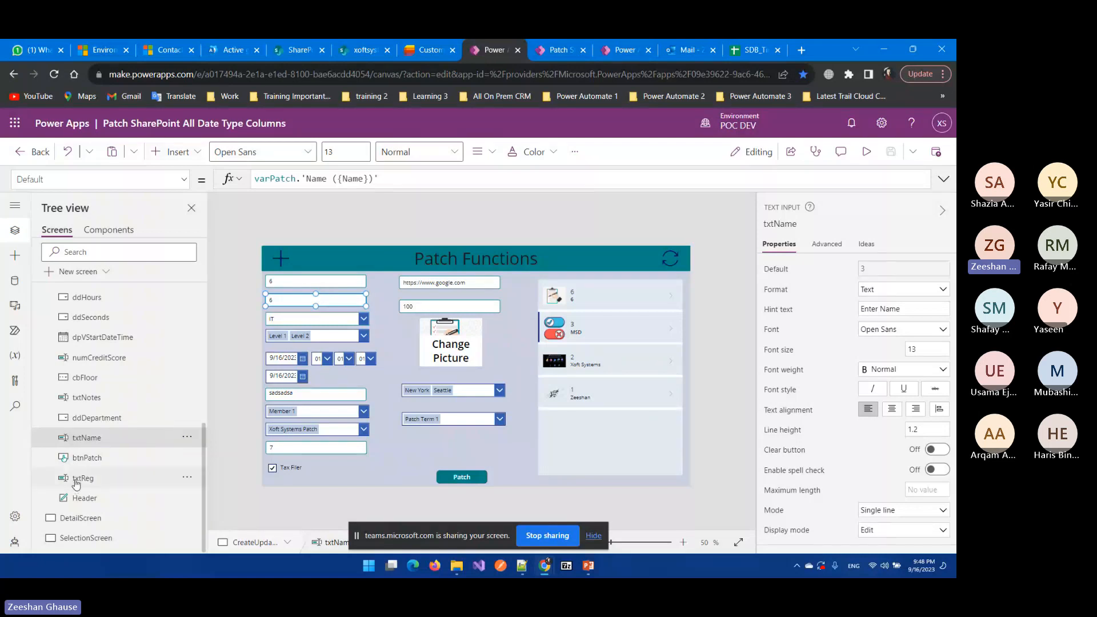
left_click(308, 236)
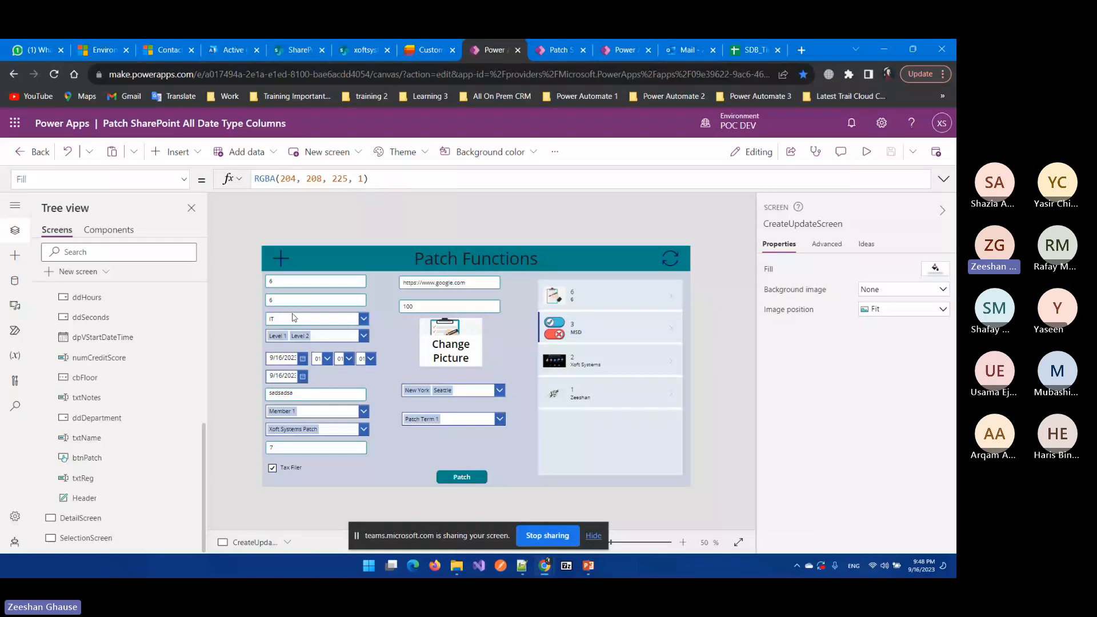
Step: Check the Department column's choices in the Customer list, then return to Power Apps
key("ctrl+shift+Tab")
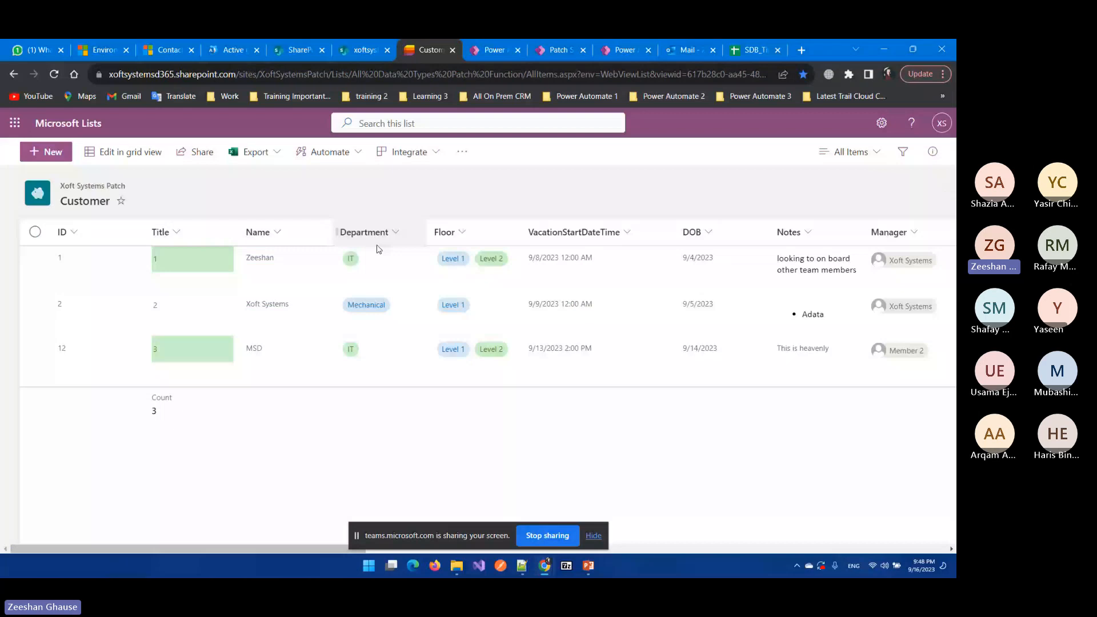
left_click(377, 246)
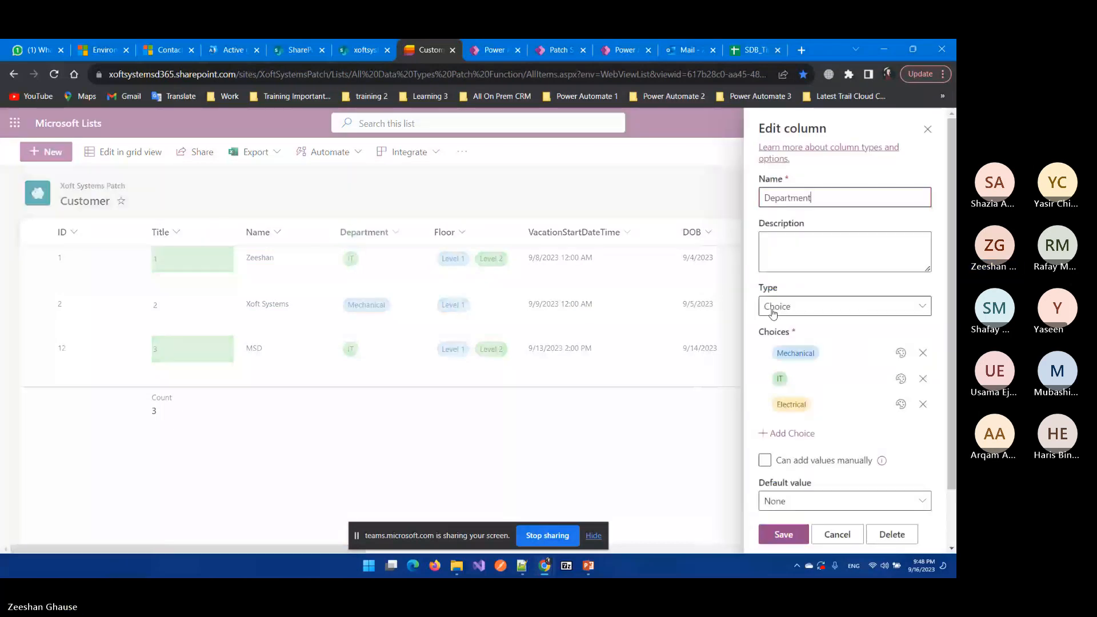
key("Escape")
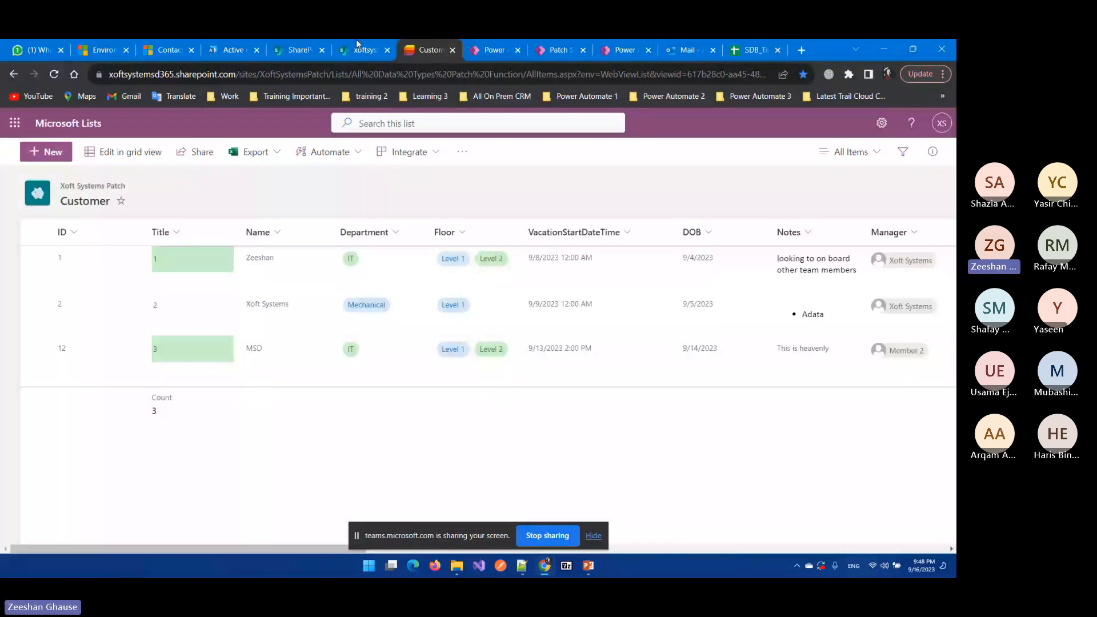
left_click(467, 45)
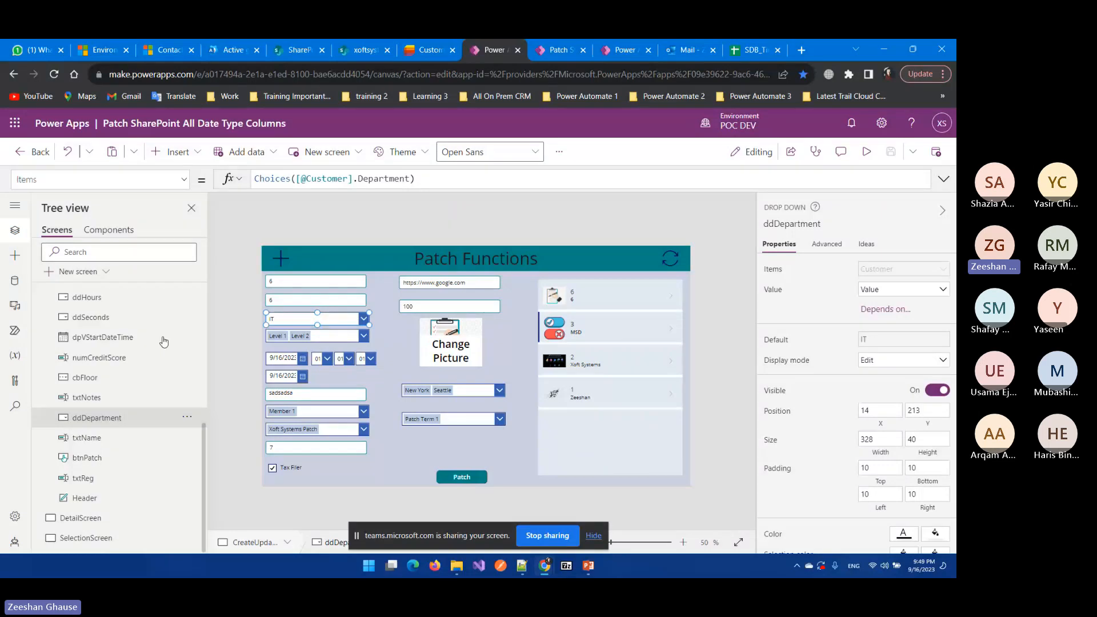
left_click(430, 50)
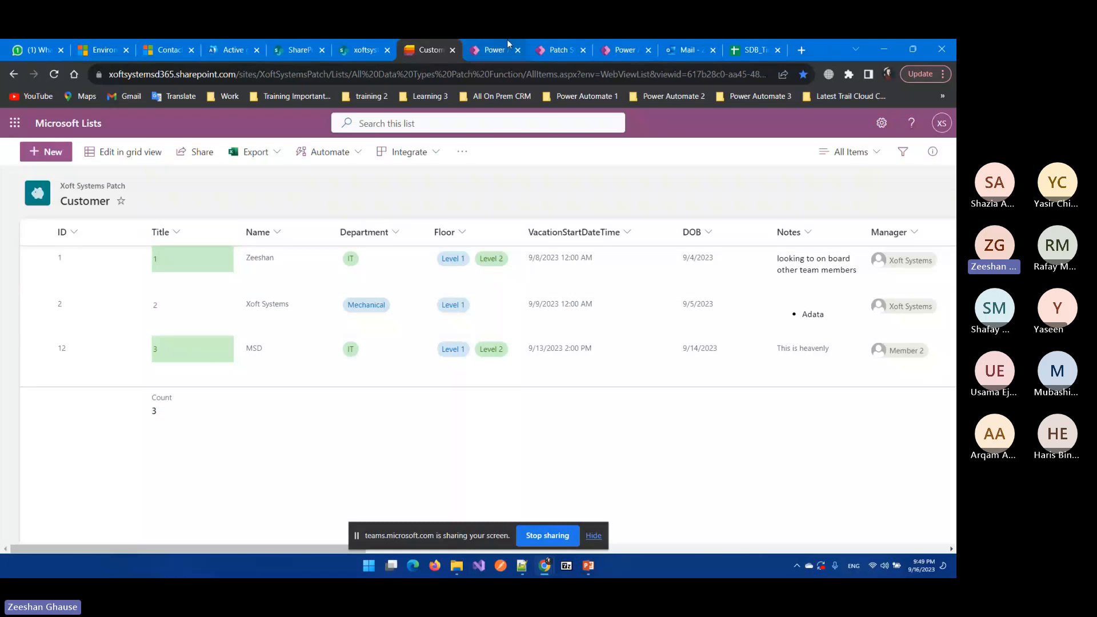
left_click(491, 51)
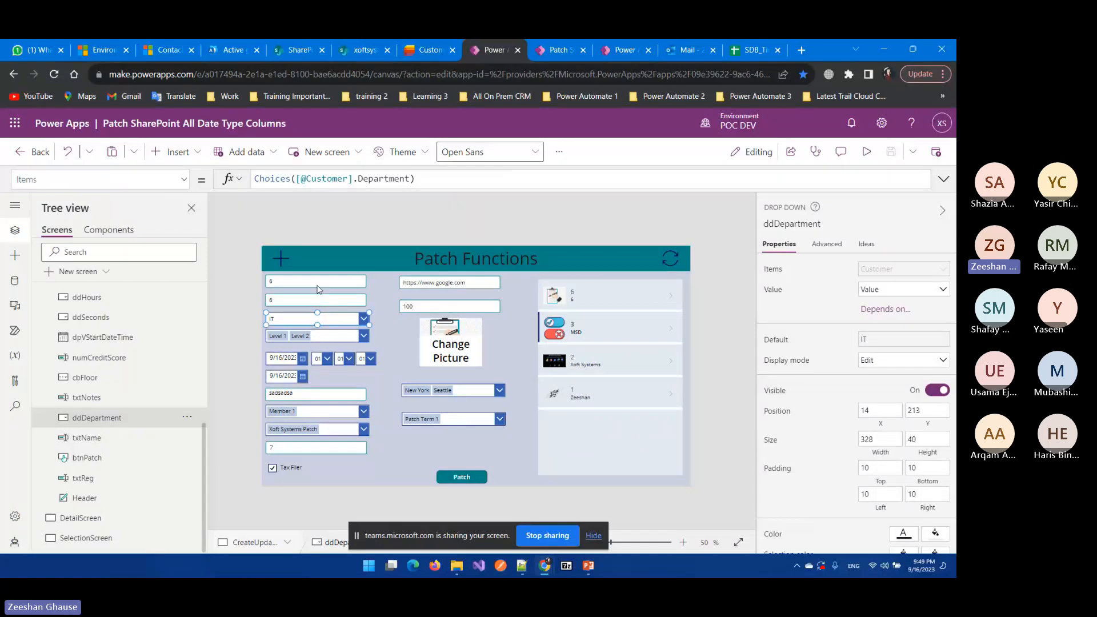
left_click(331, 337)
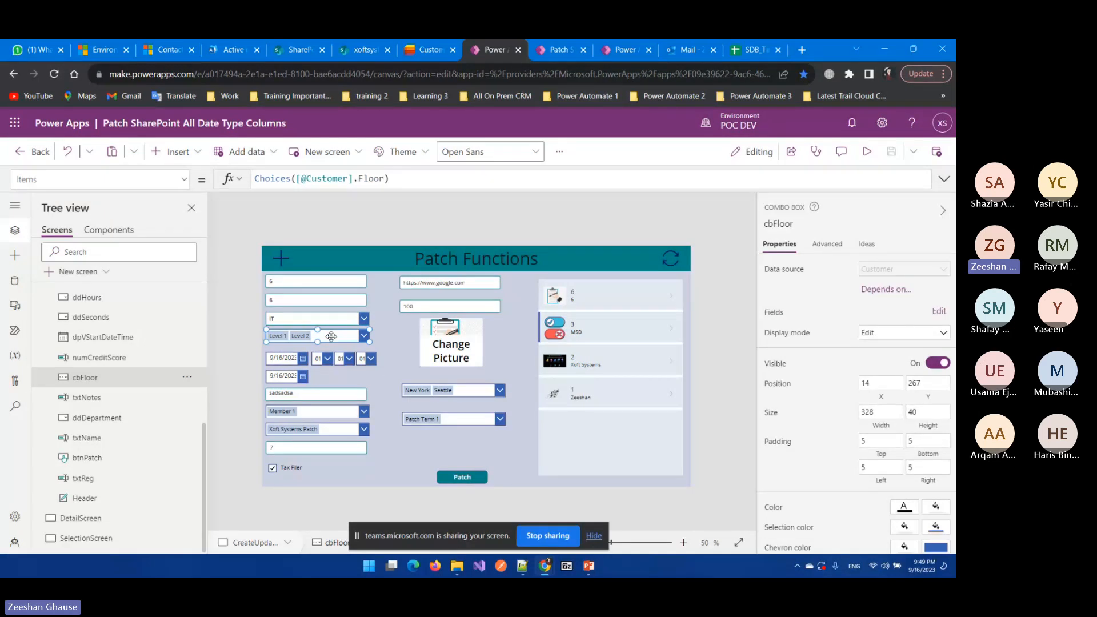
left_click(429, 50)
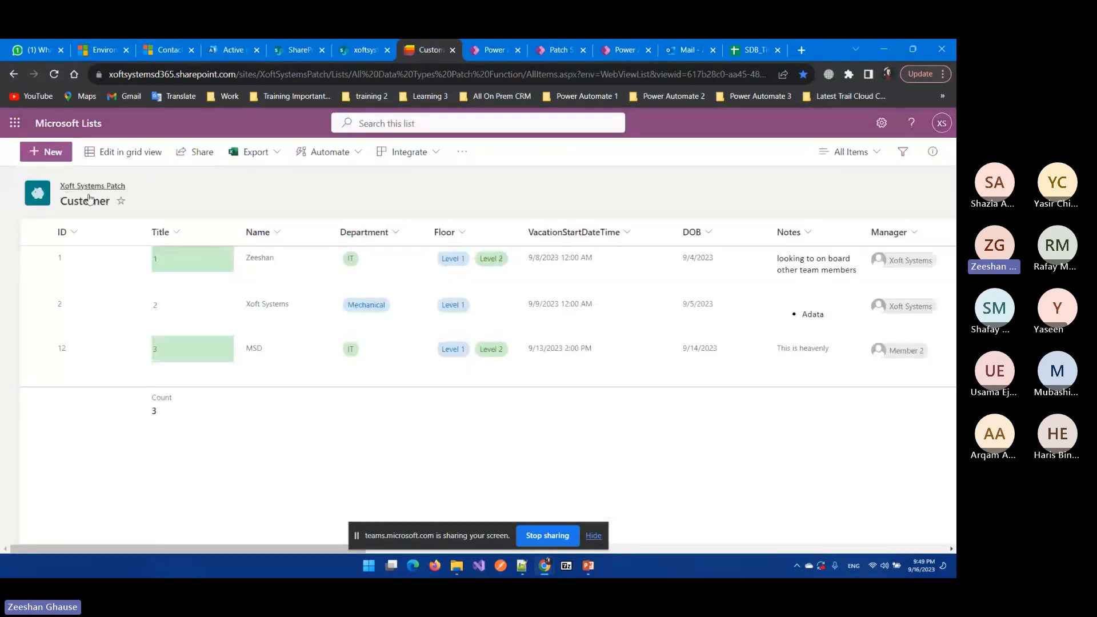
Step: Verify in the Floor column's More options that multiple selections are allowed, then return to Power Apps
left_click(464, 235)
mouse_move(490, 285)
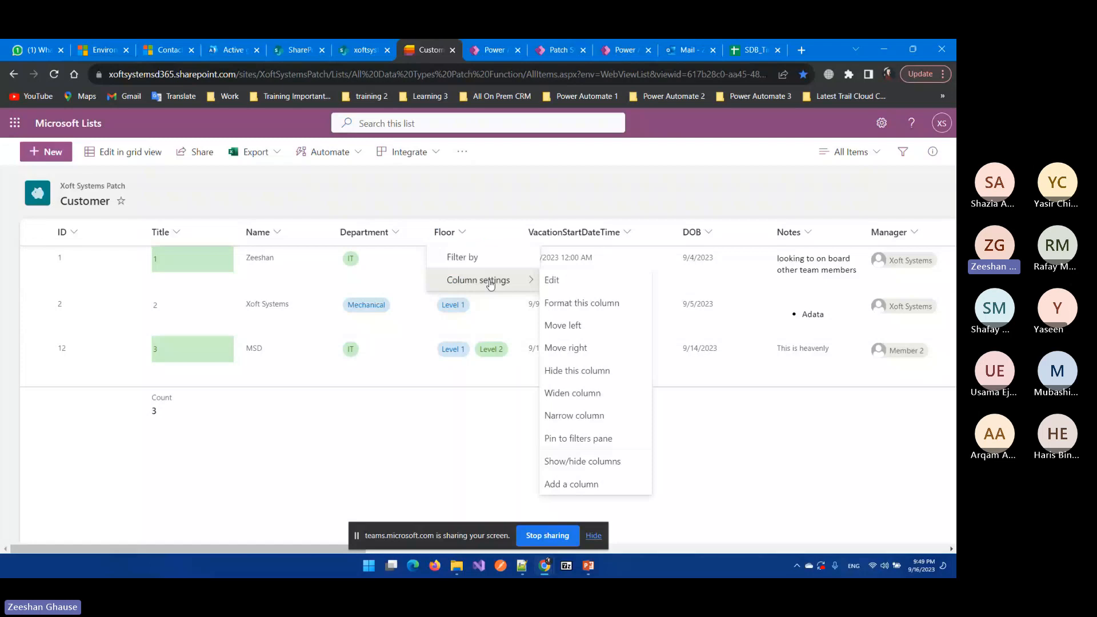
left_click(552, 280)
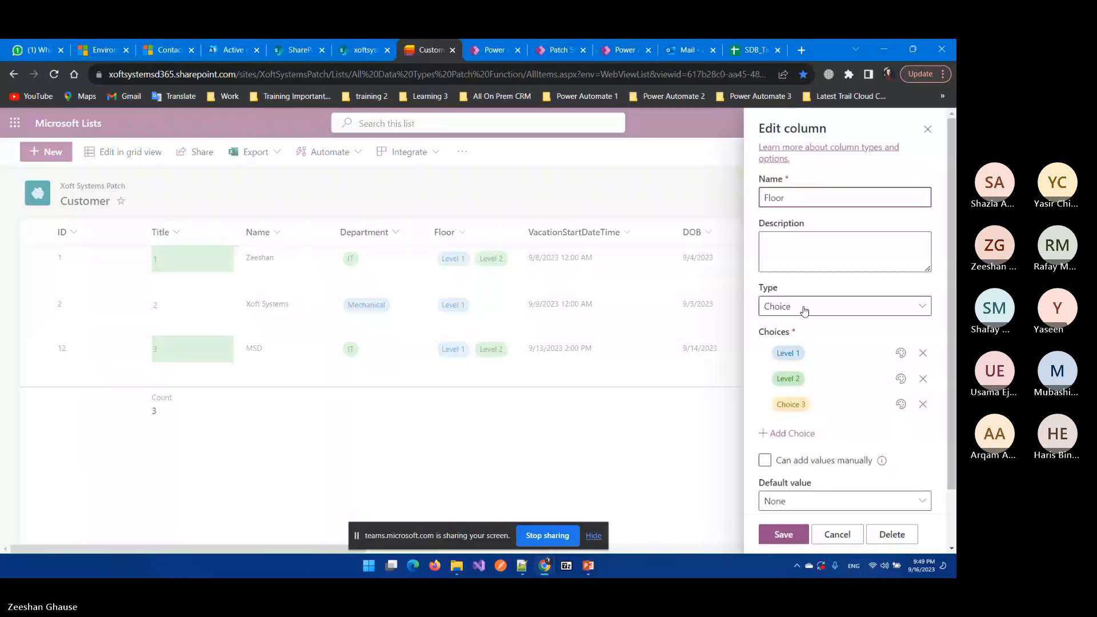
scroll(809, 474, "down", 2)
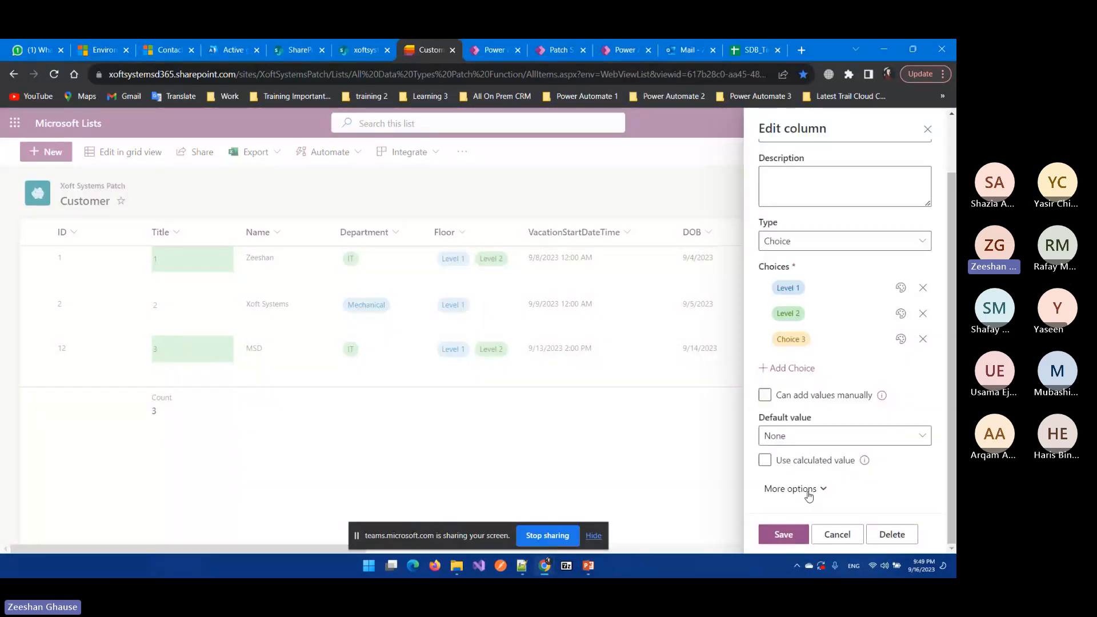
left_click(808, 490)
scroll(825, 423, "down", 2)
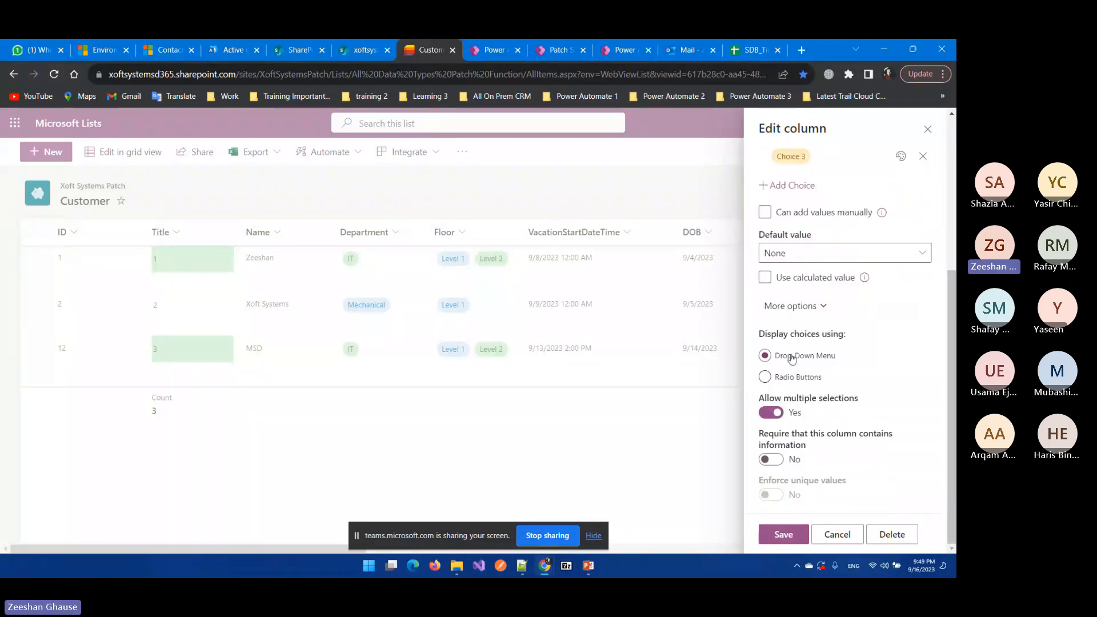
scroll(792, 358, "down", 1)
left_click(927, 134)
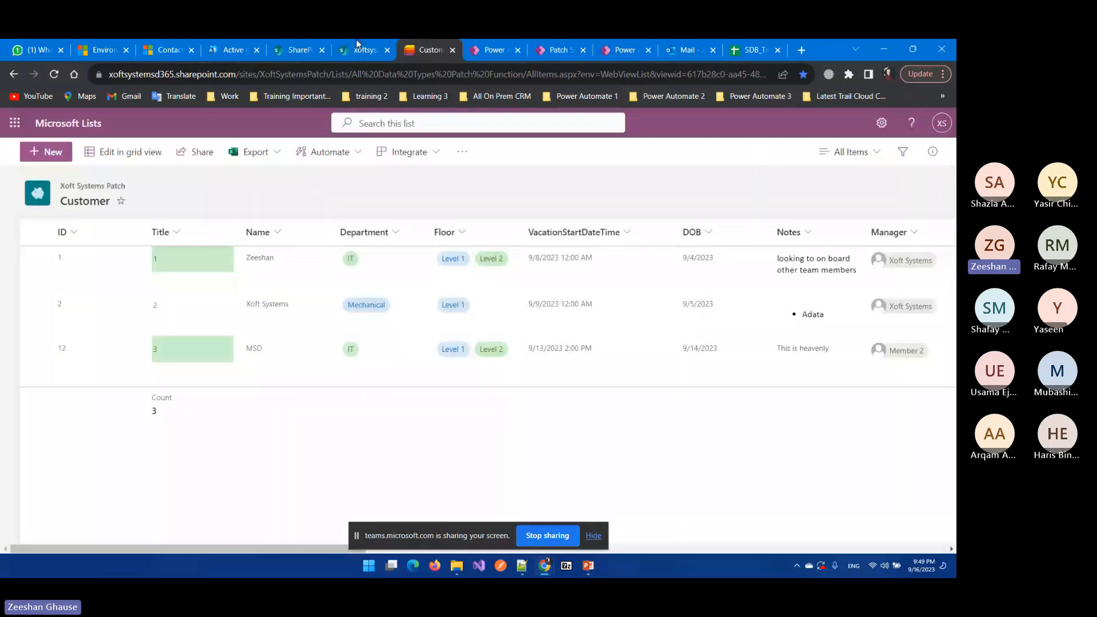
left_click(487, 50)
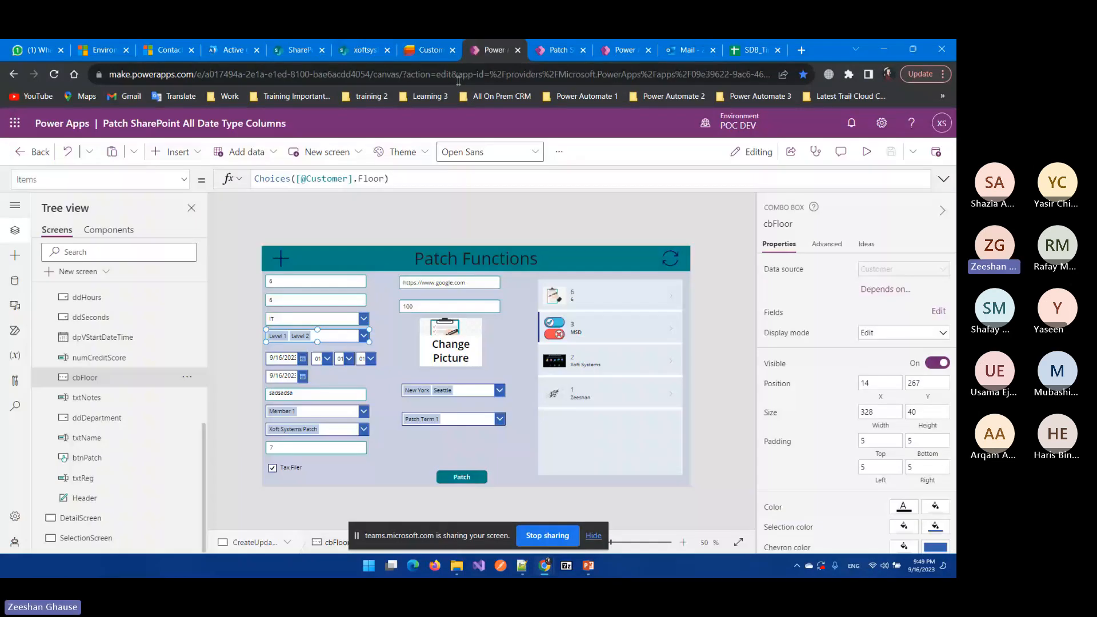
left_click(173, 151)
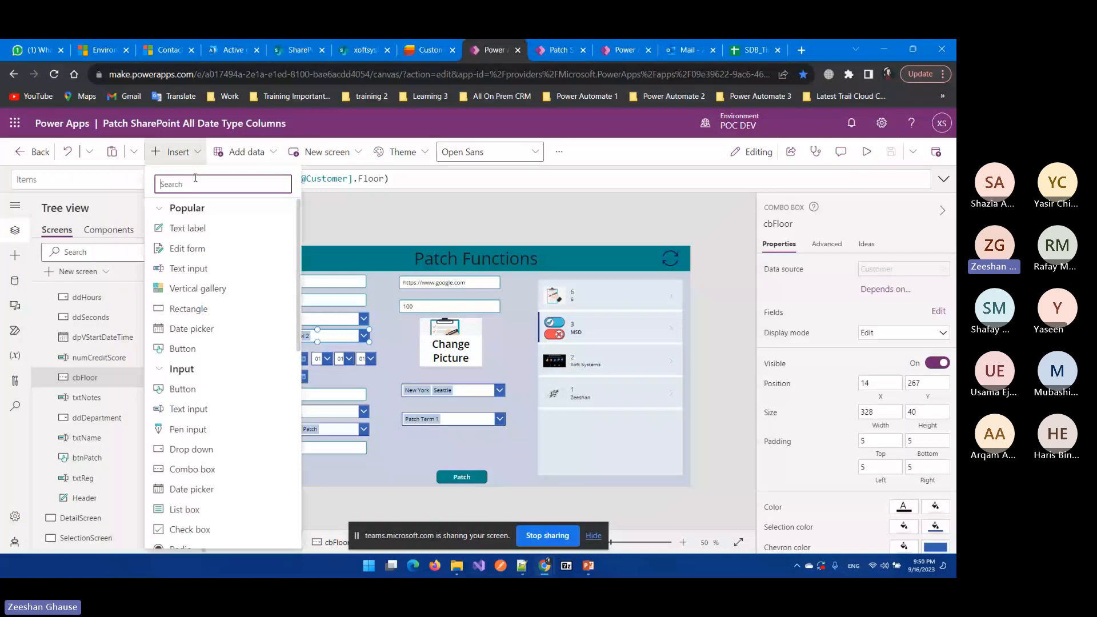
type("ca")
key("BackSpace")
type("=")
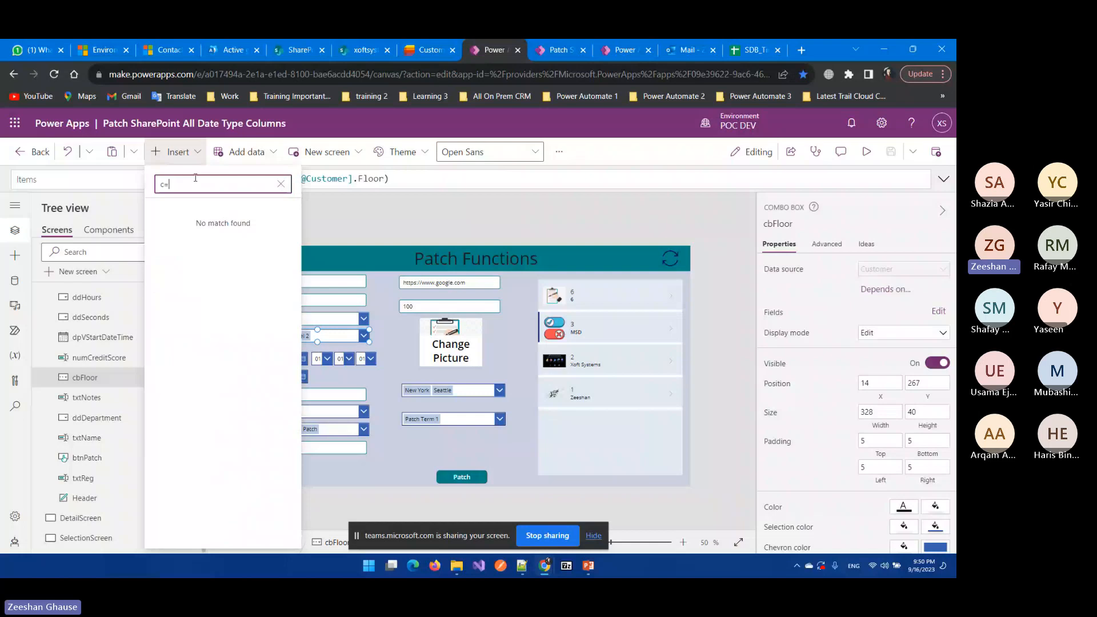
key("BackSpace")
type("o")
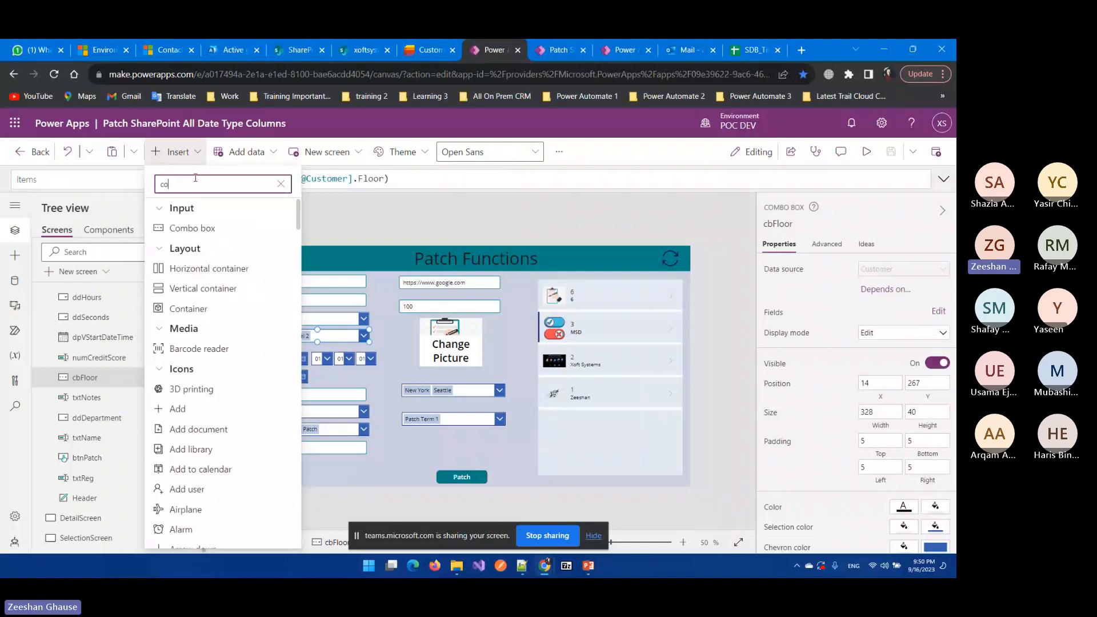
type("mb")
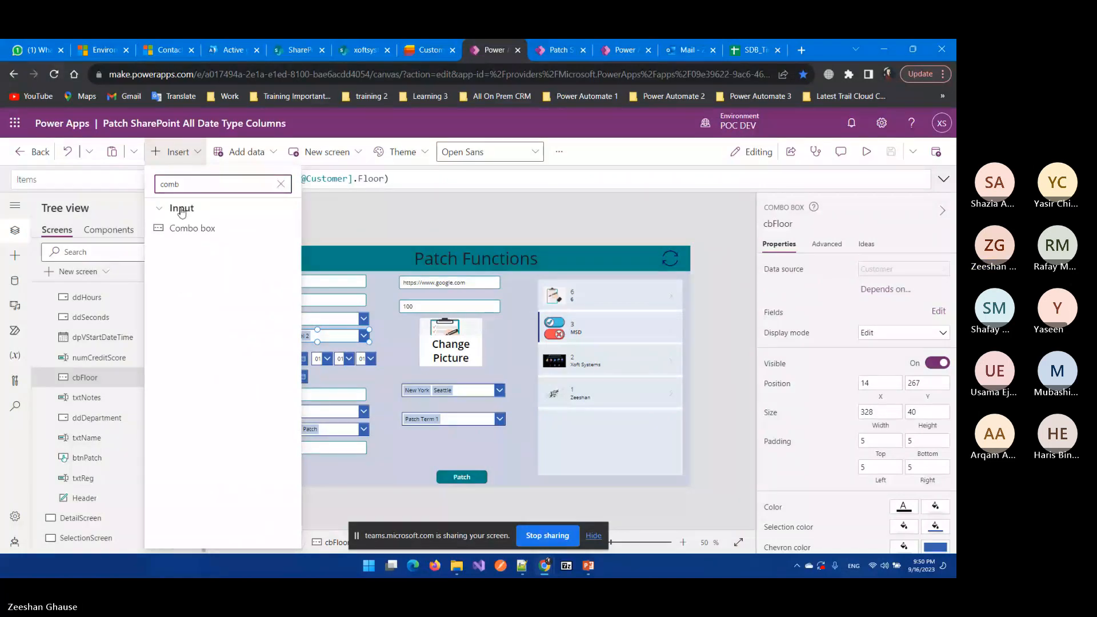
left_click(352, 226)
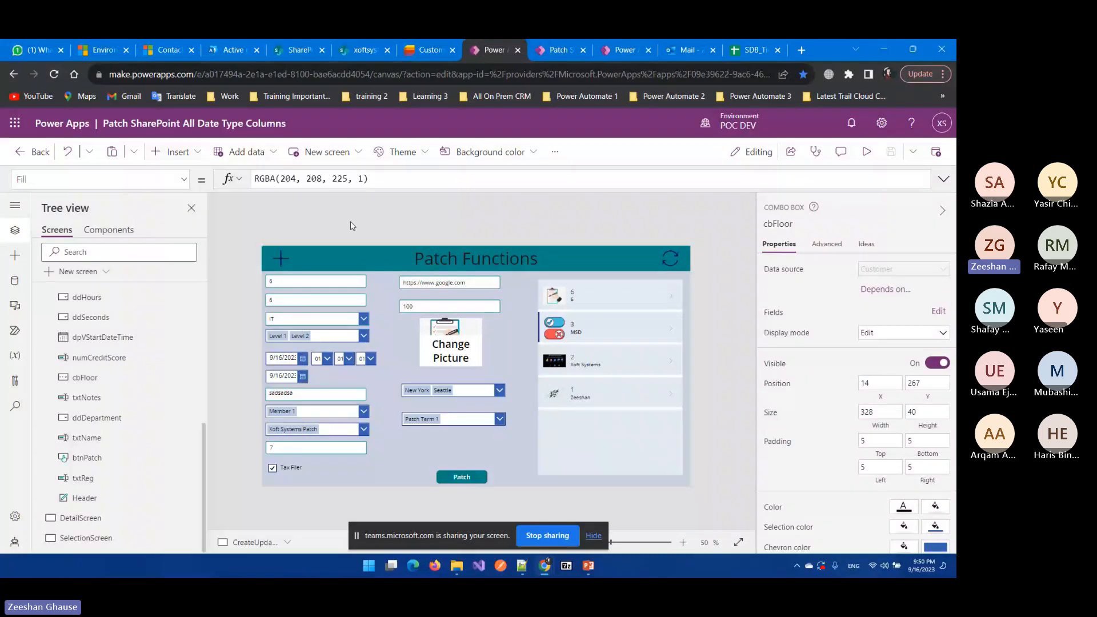
Step: Confirm cbFloor's Allow multiple selections setting, then switch to the Monitor session
left_click(276, 339)
scroll(780, 368, "down", 5)
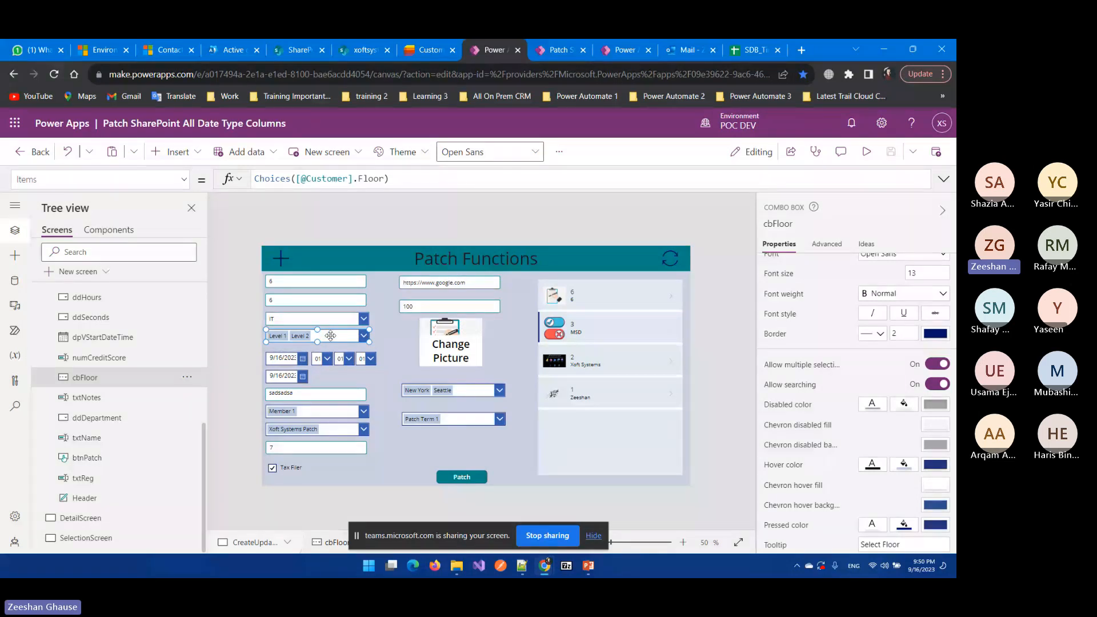
left_click(559, 50)
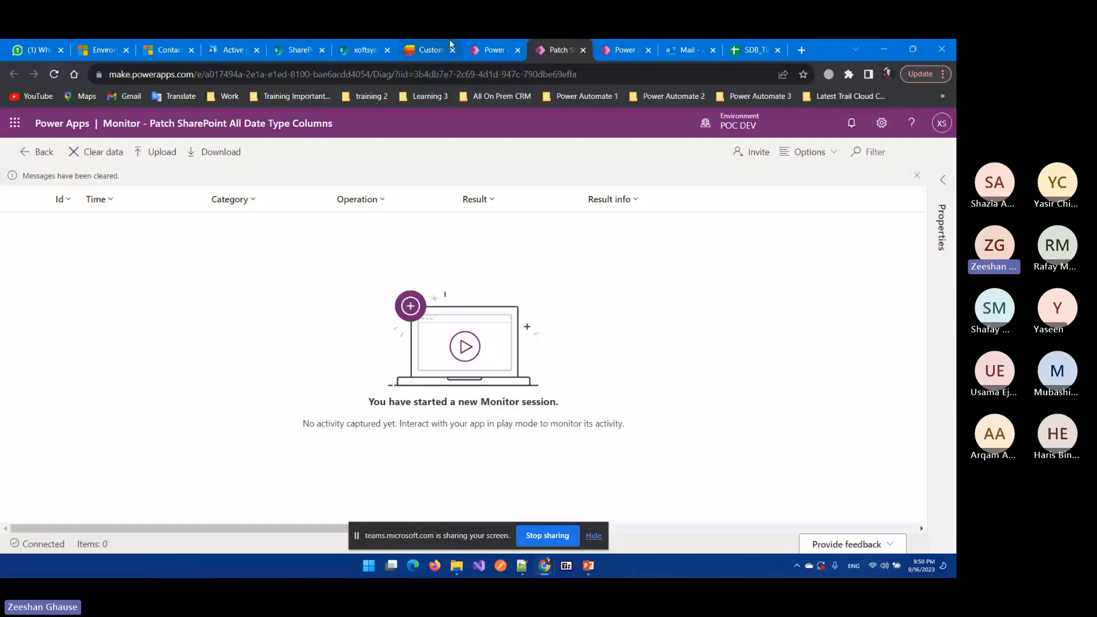
Step: Check that VacationStartDateTime is a Date and time column including time, then return to Power Apps
left_click(447, 45)
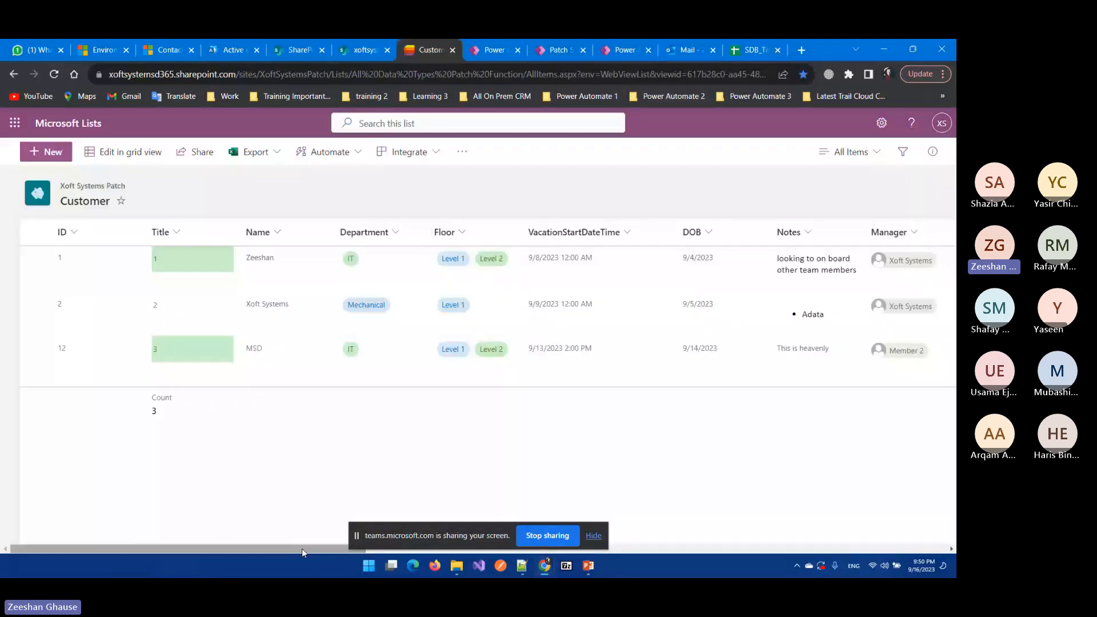
left_click_drag(302, 548, 384, 548)
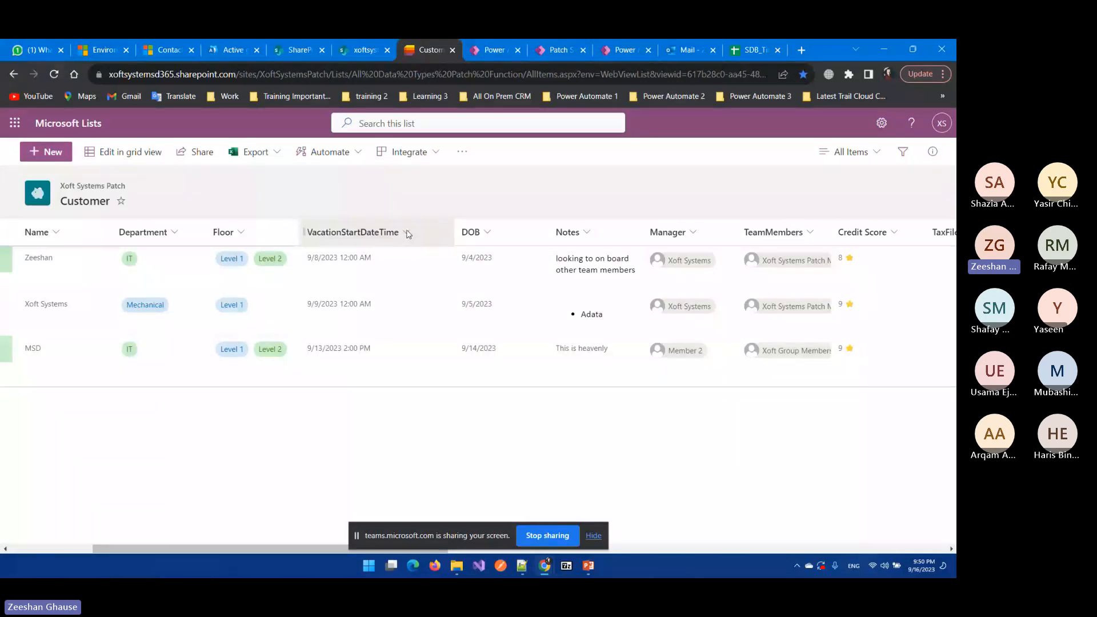
left_click(407, 233)
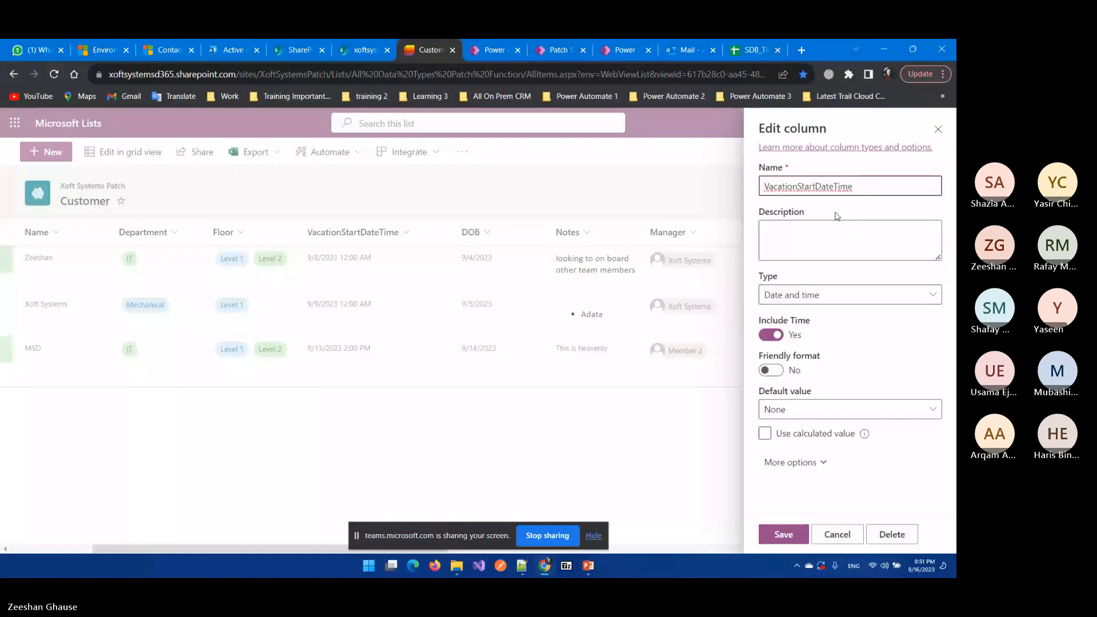
left_click(394, 204)
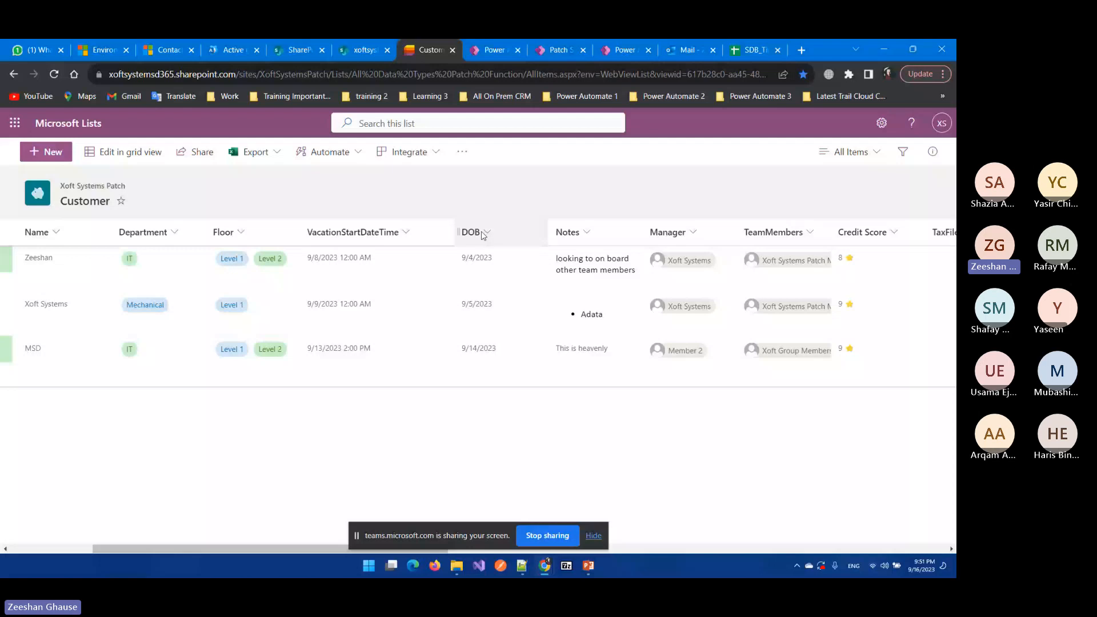
key("ctrl+Tab")
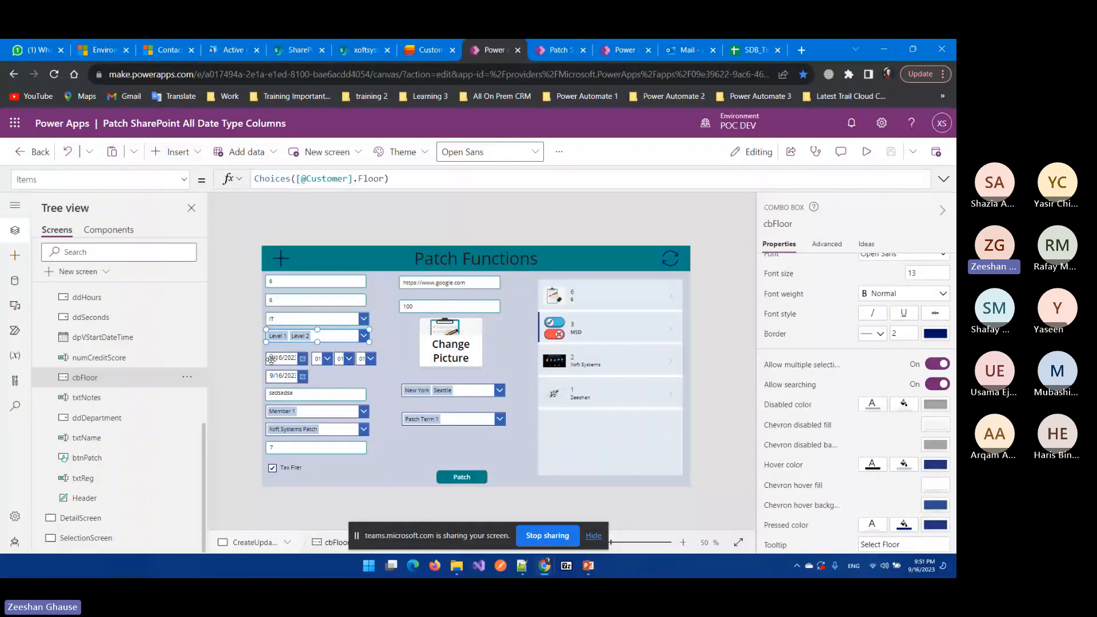
left_click(271, 360)
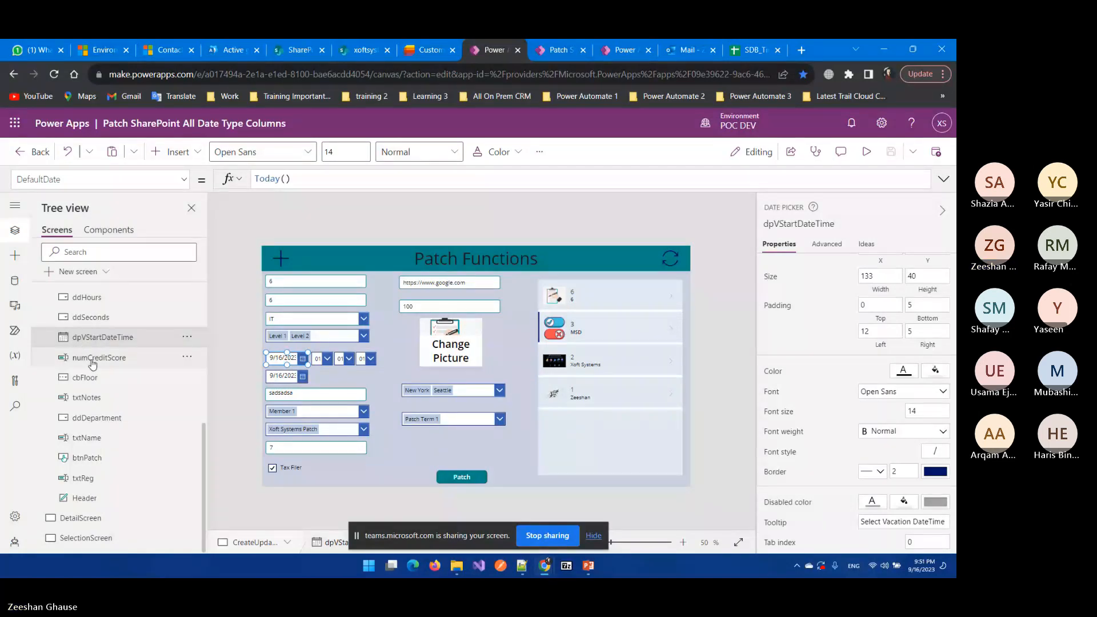
left_click(283, 377)
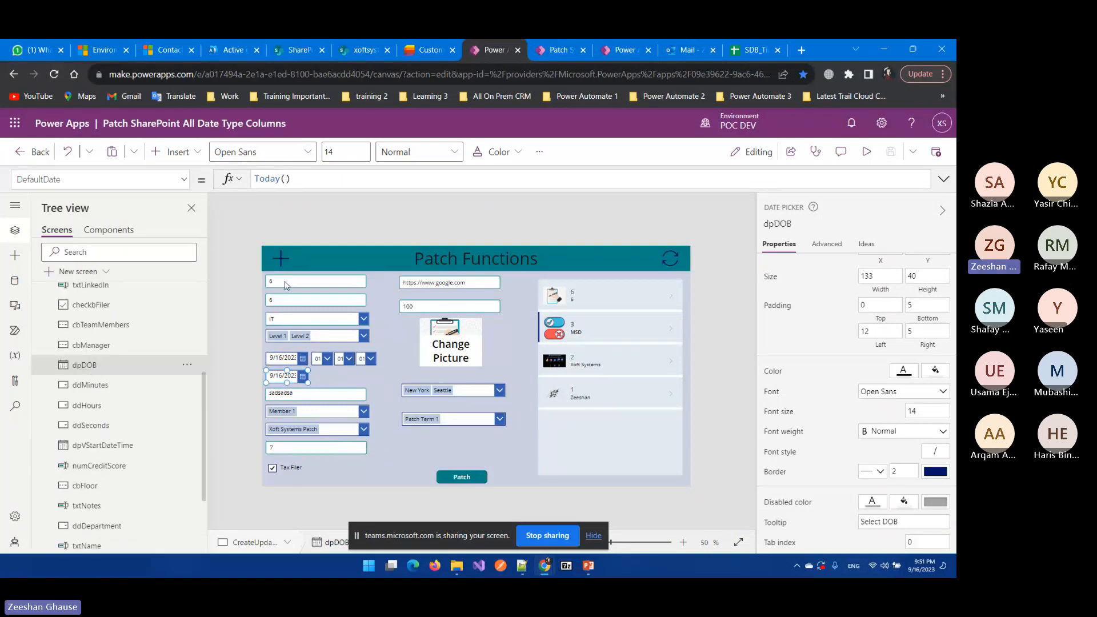
left_click(315, 358)
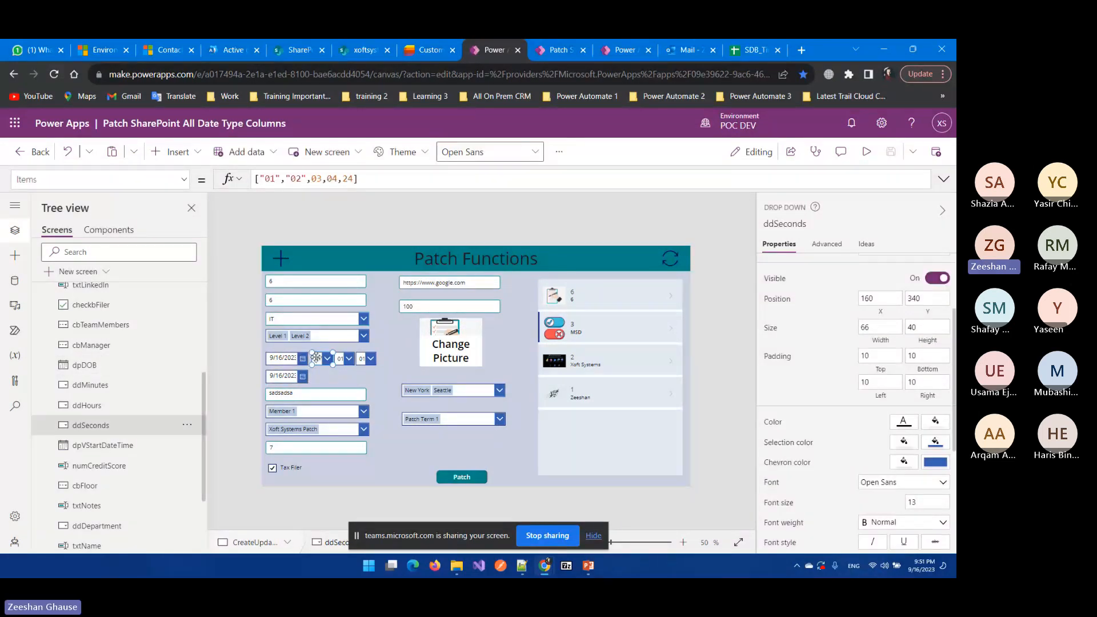
Step: Select the ddMinutes, ddHours and ddSeconds dropdowns and show ddSeconds' advanced properties
left_click(346, 359)
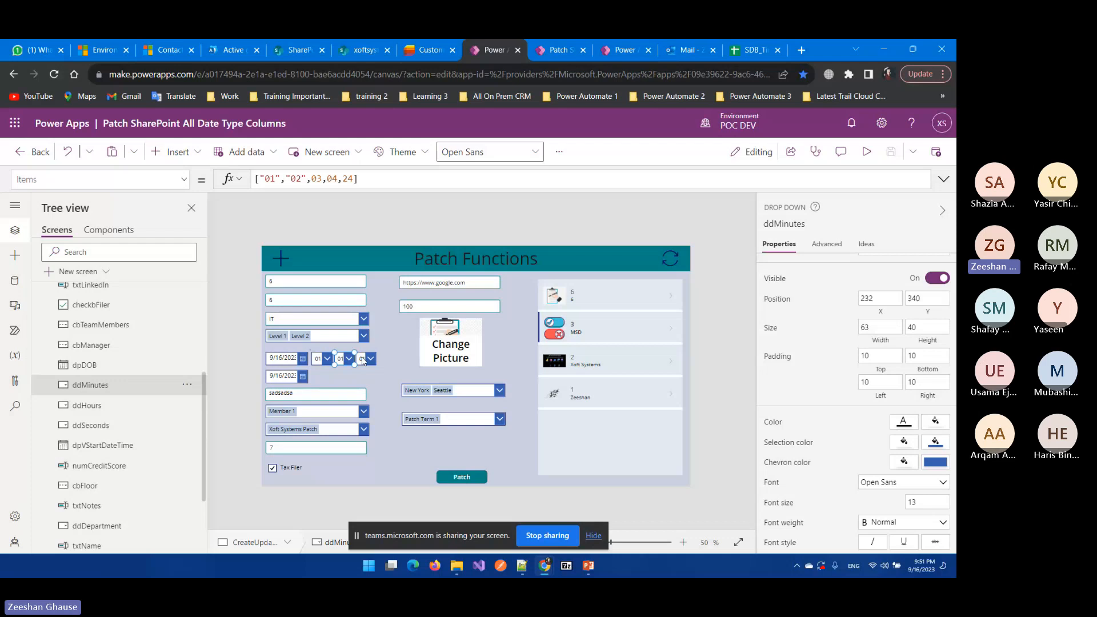
left_click(362, 359)
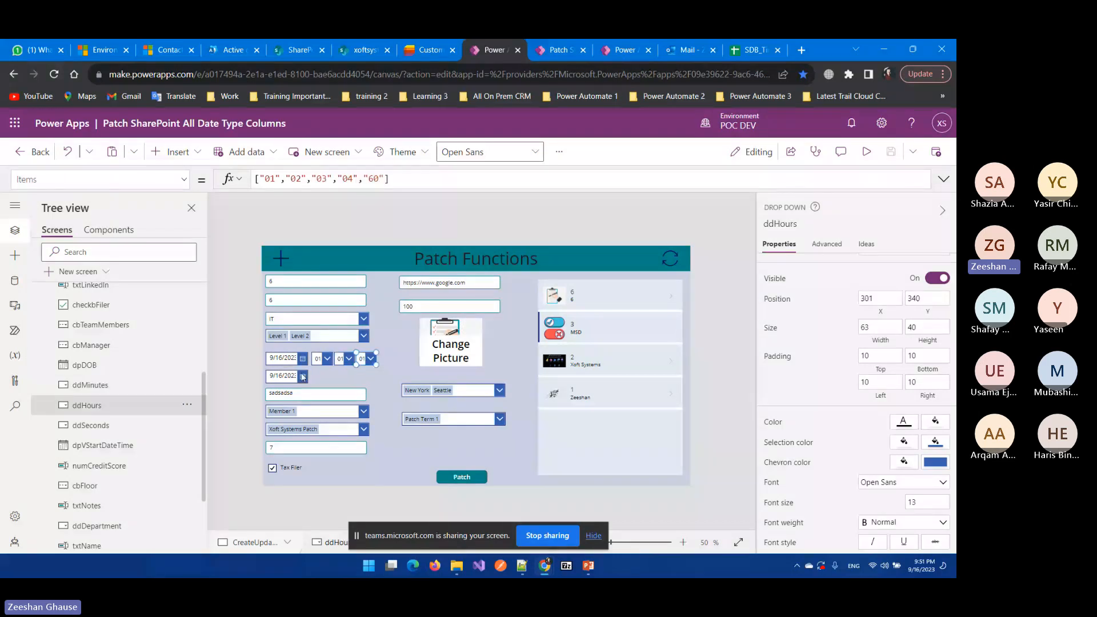
left_click(95, 387)
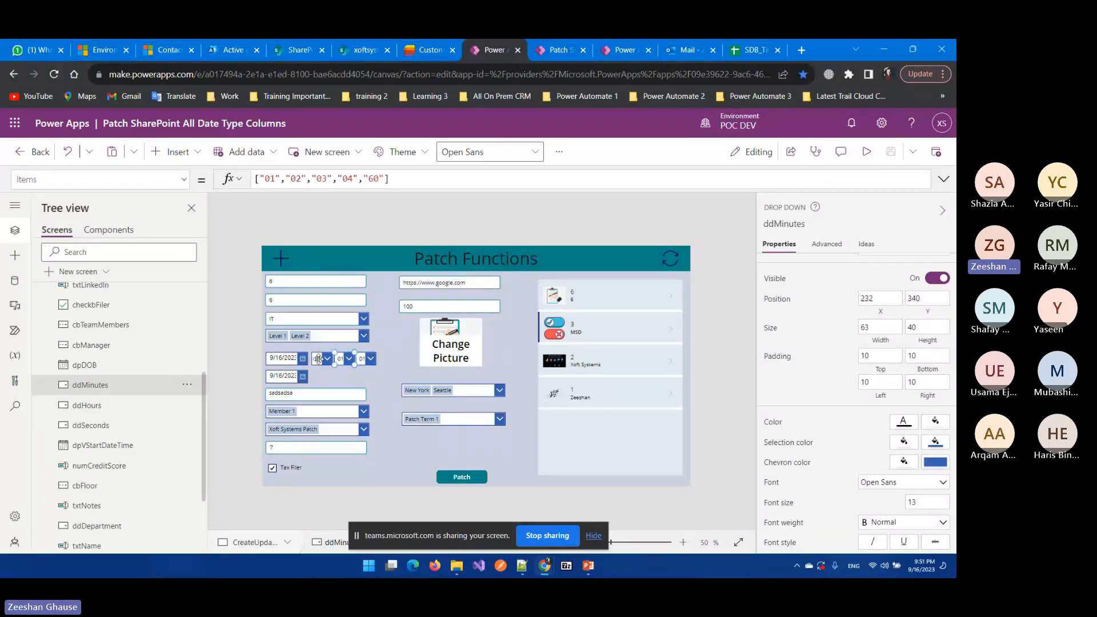
left_click(318, 359)
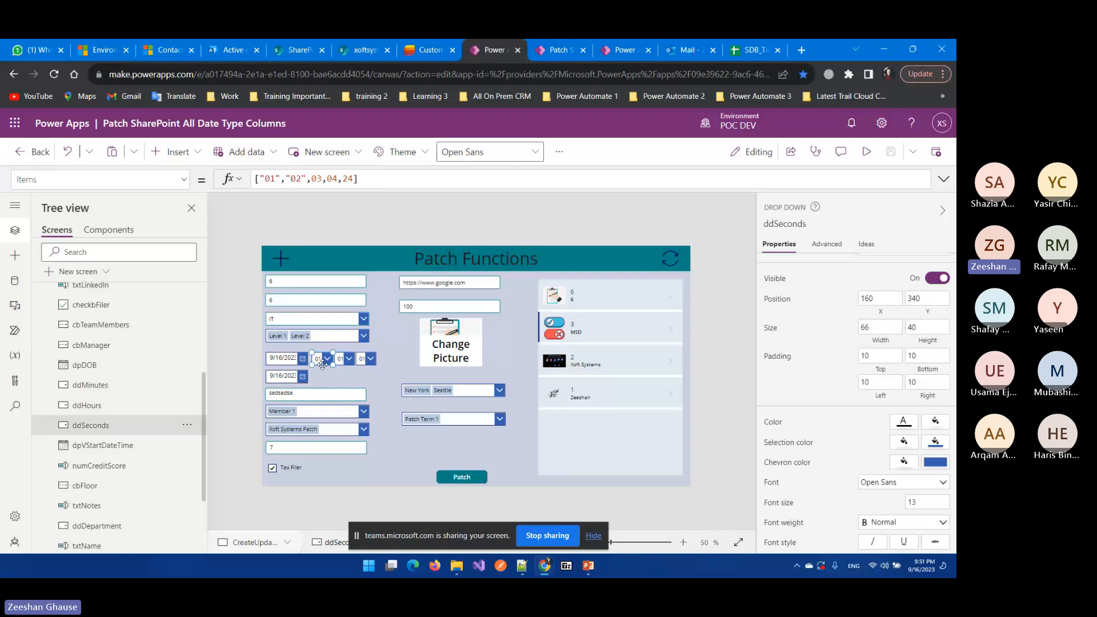
scroll(844, 413, "down", 4)
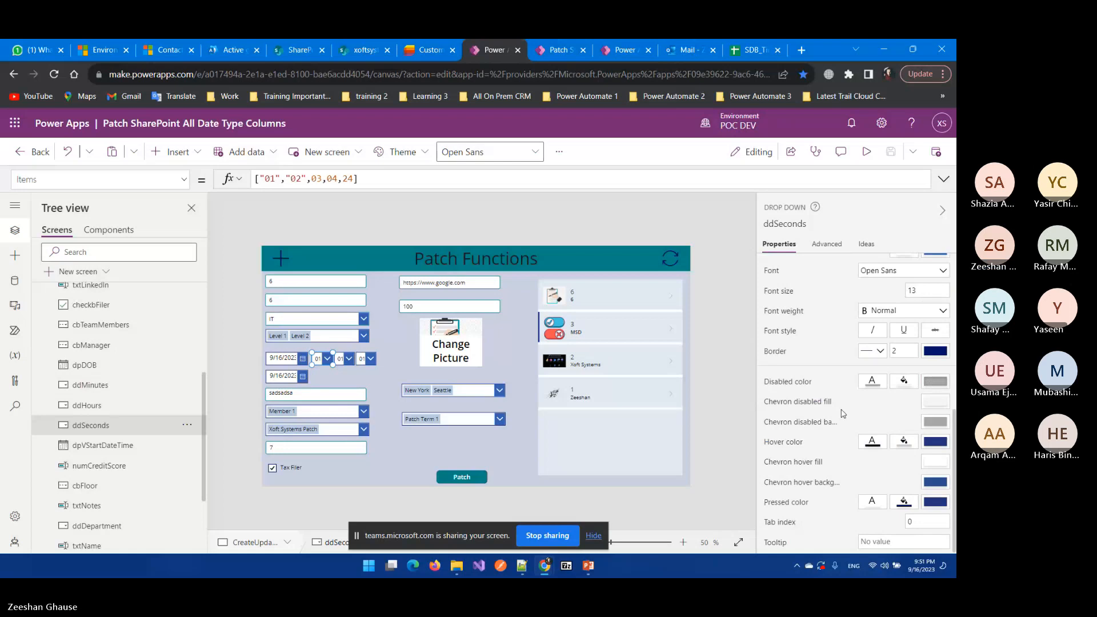
scroll(844, 413, "up", 5)
scroll(846, 423, "down", 2)
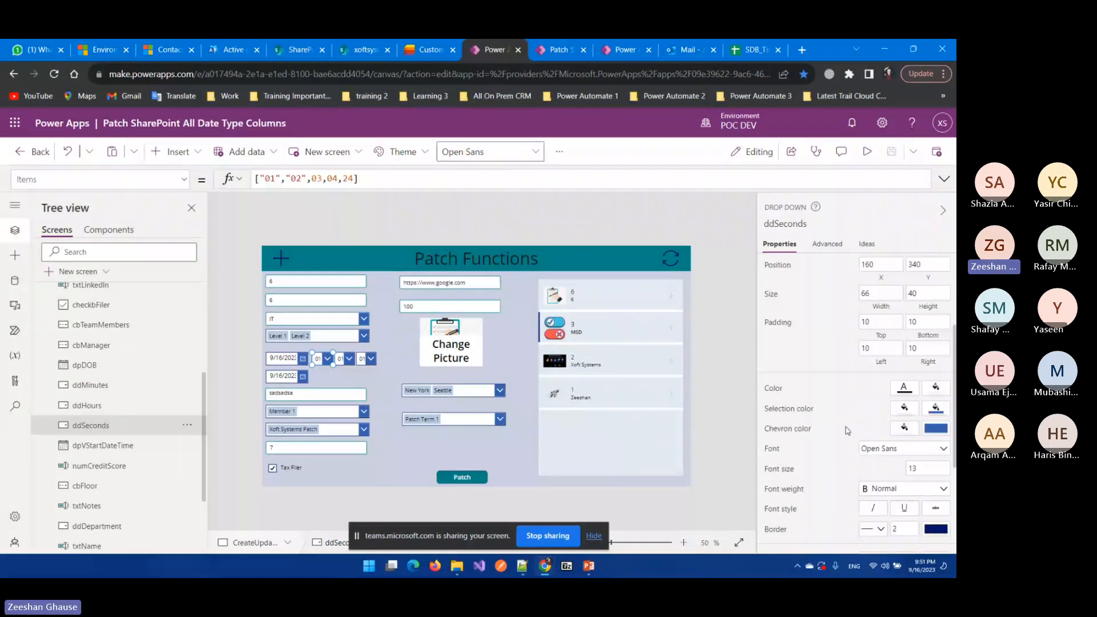
scroll(847, 430, "up", 3)
left_click(827, 244)
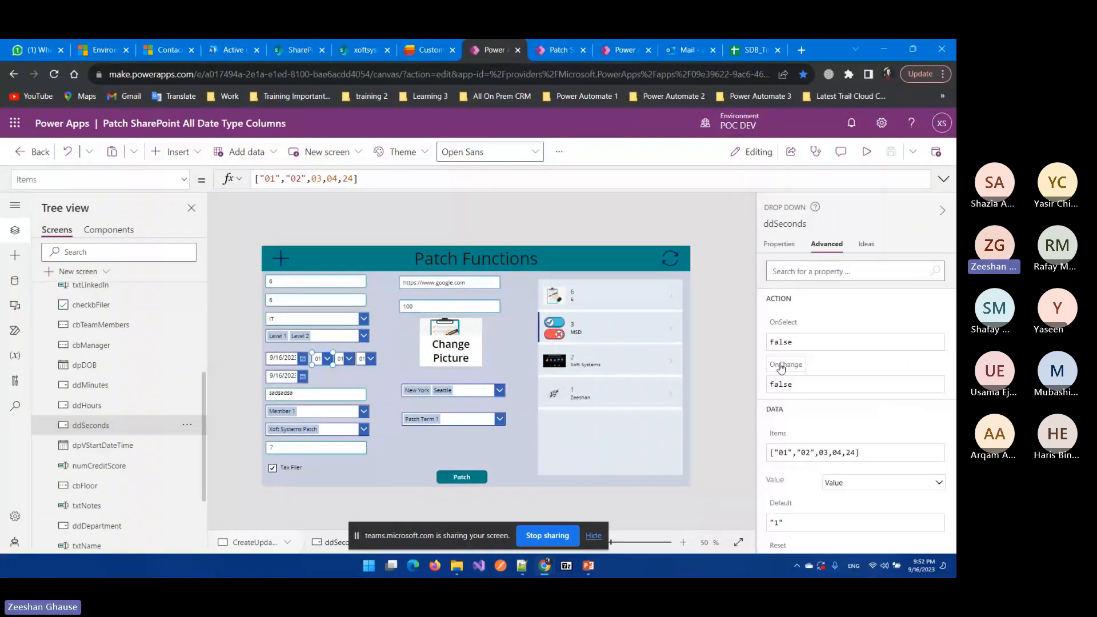
Step: Review the Items formulas, confirming ddMinutes lists "01","02","03","04","60", then deselect
scroll(850, 376, "down", 2)
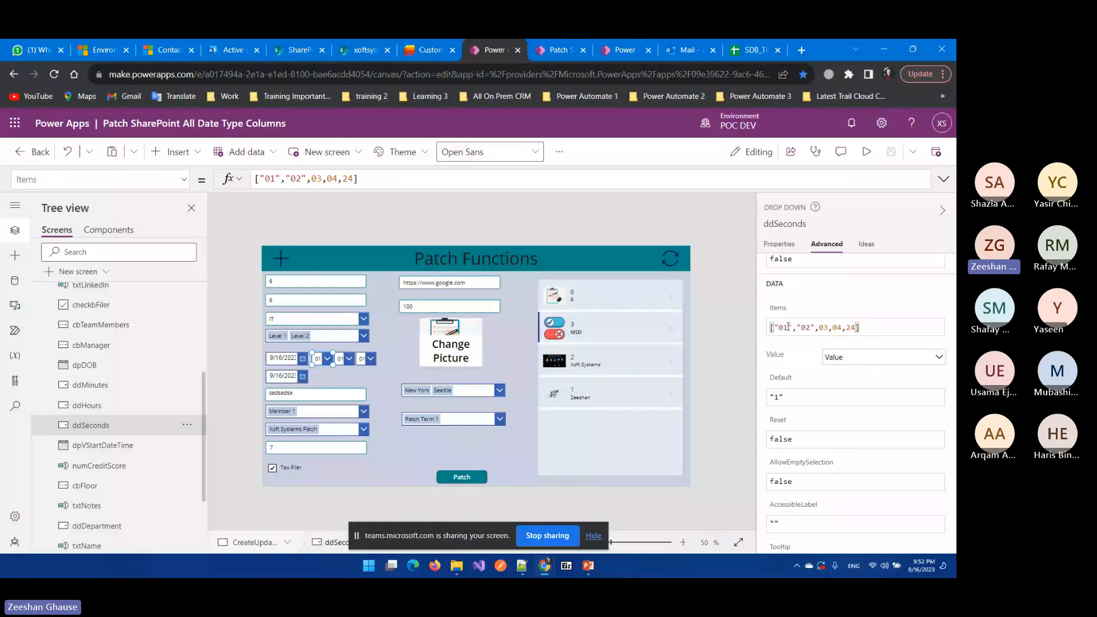
double_click(789, 327)
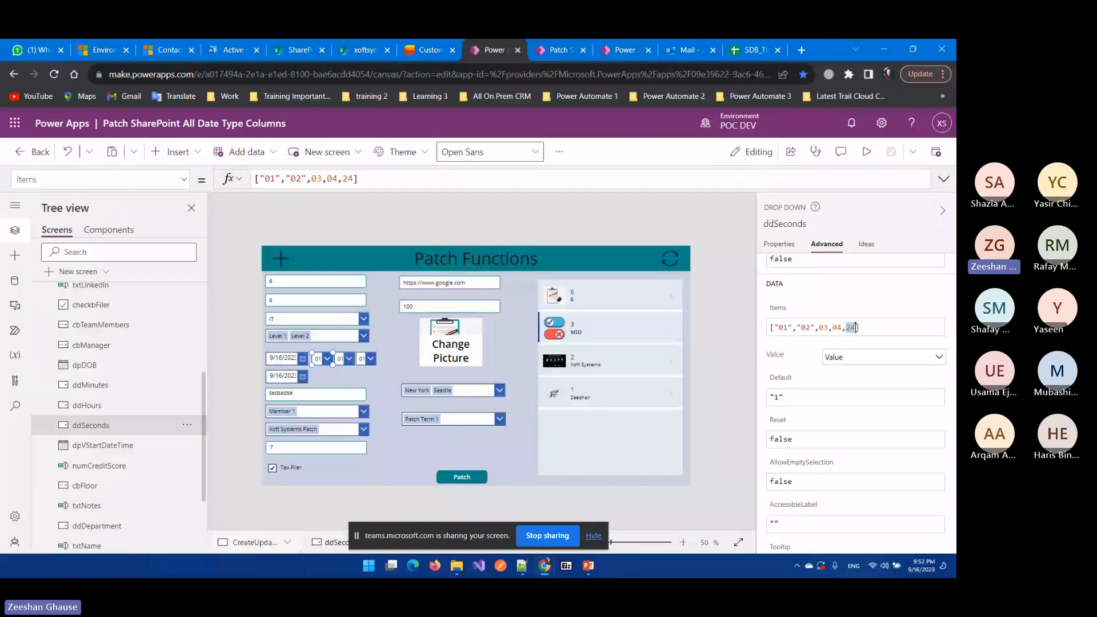
double_click(852, 327)
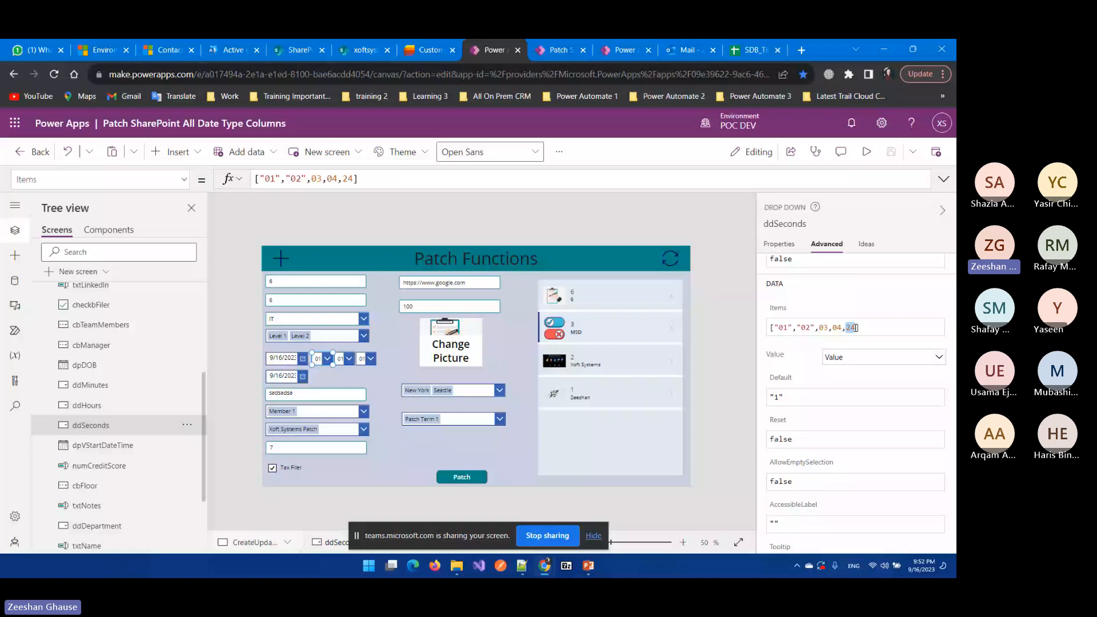
left_click(100, 386)
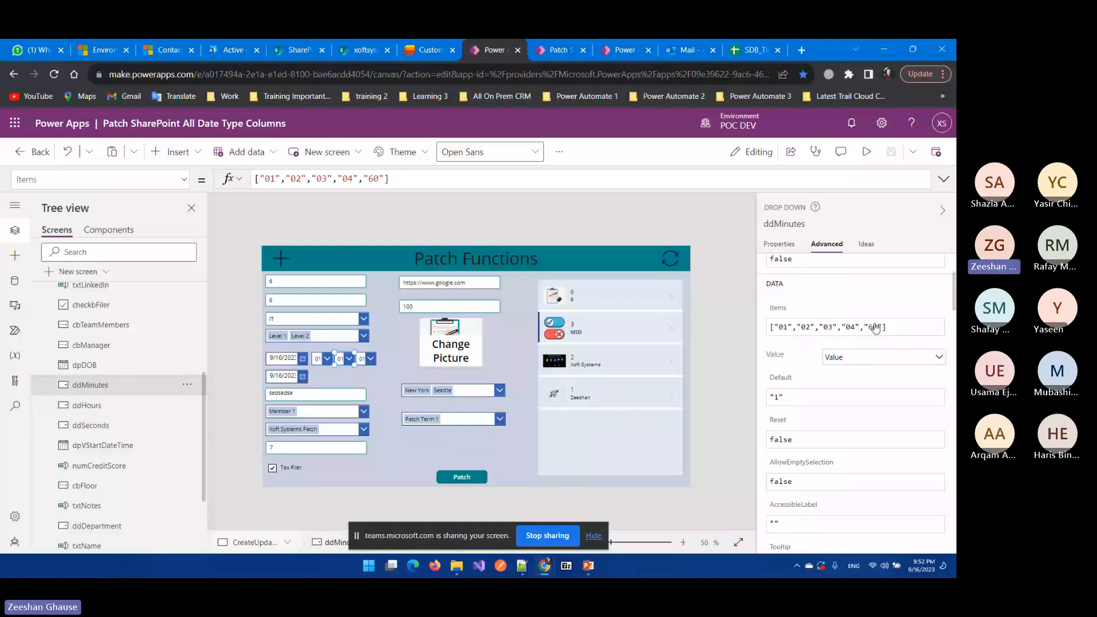
left_click(876, 328)
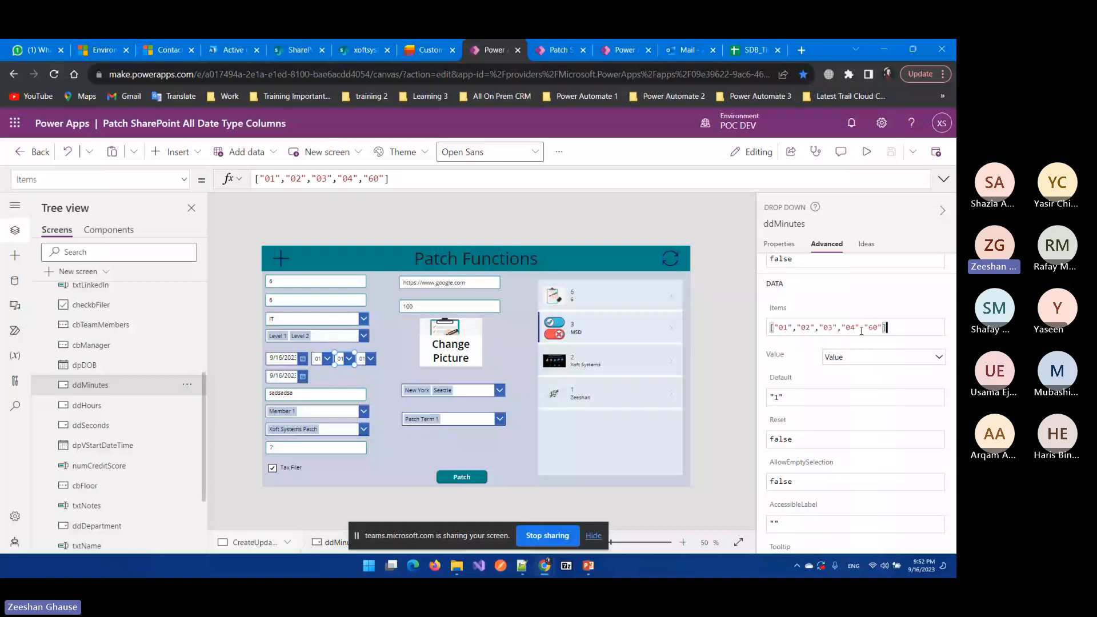
left_click(609, 281)
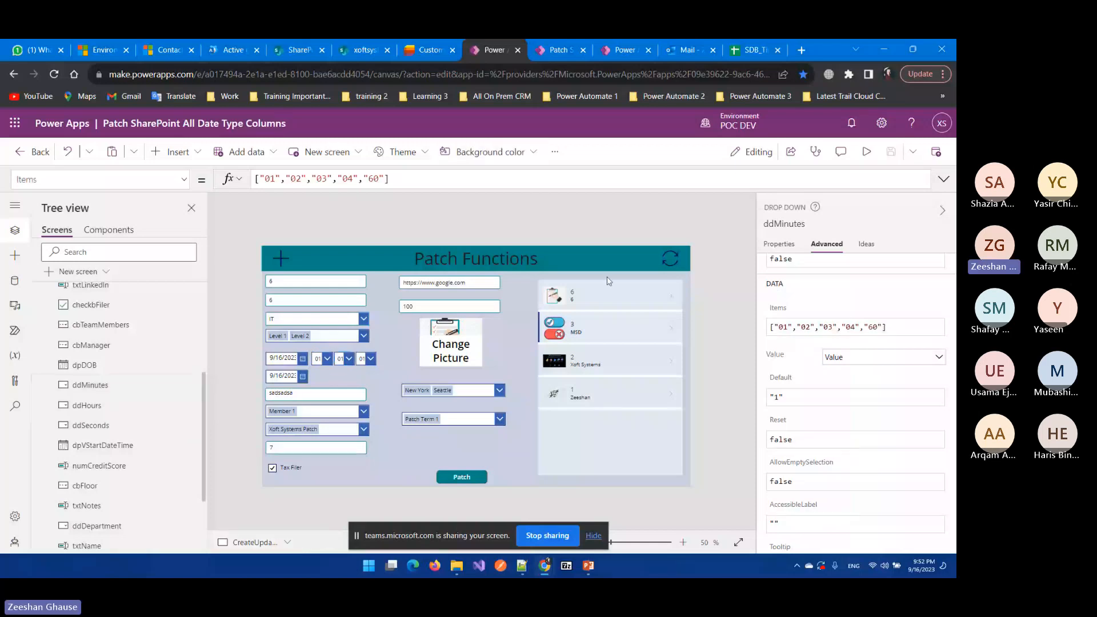
Step: Check that txtNotes defaults to varPatch.Notes with hint 'Enter Notes', matching the Customer list's Notes column
left_click(324, 395)
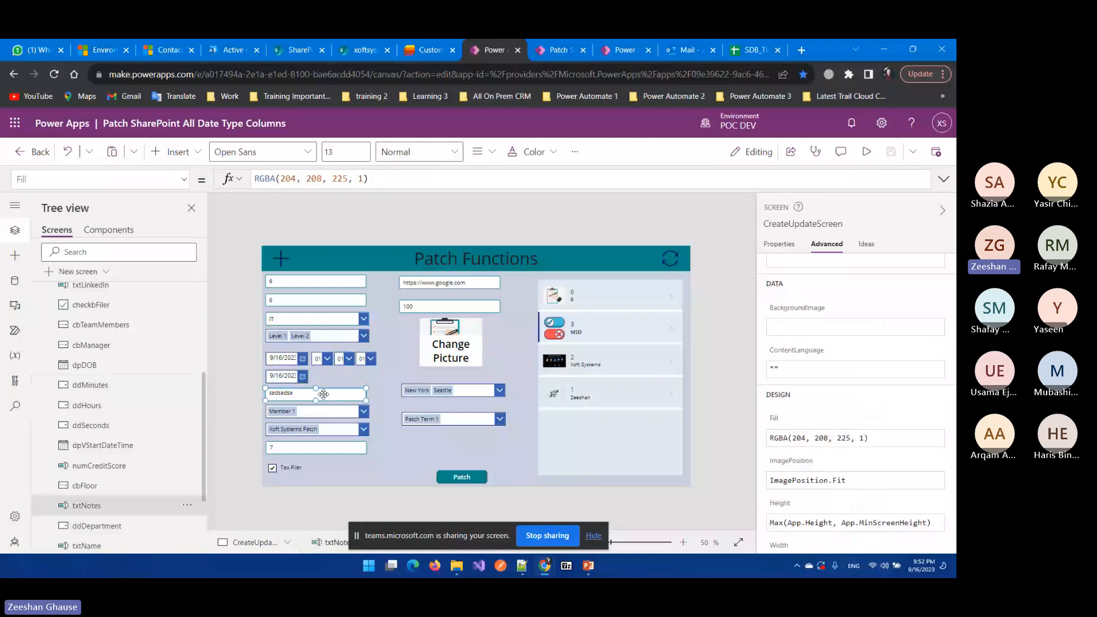
scroll(74, 449, "down", 1)
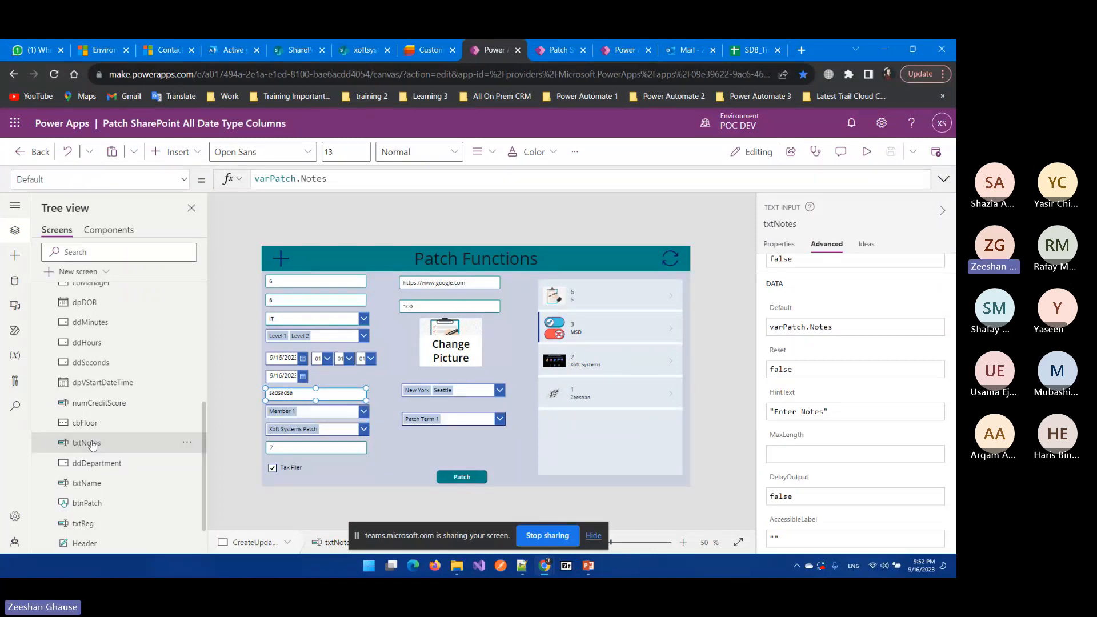
left_click(430, 49)
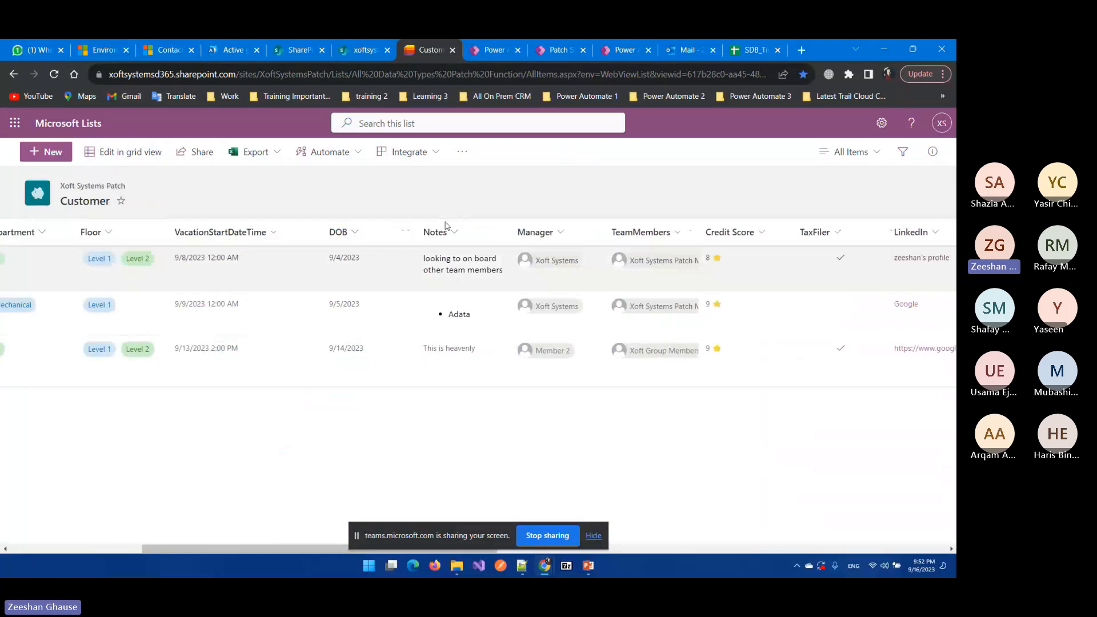
left_click(482, 41)
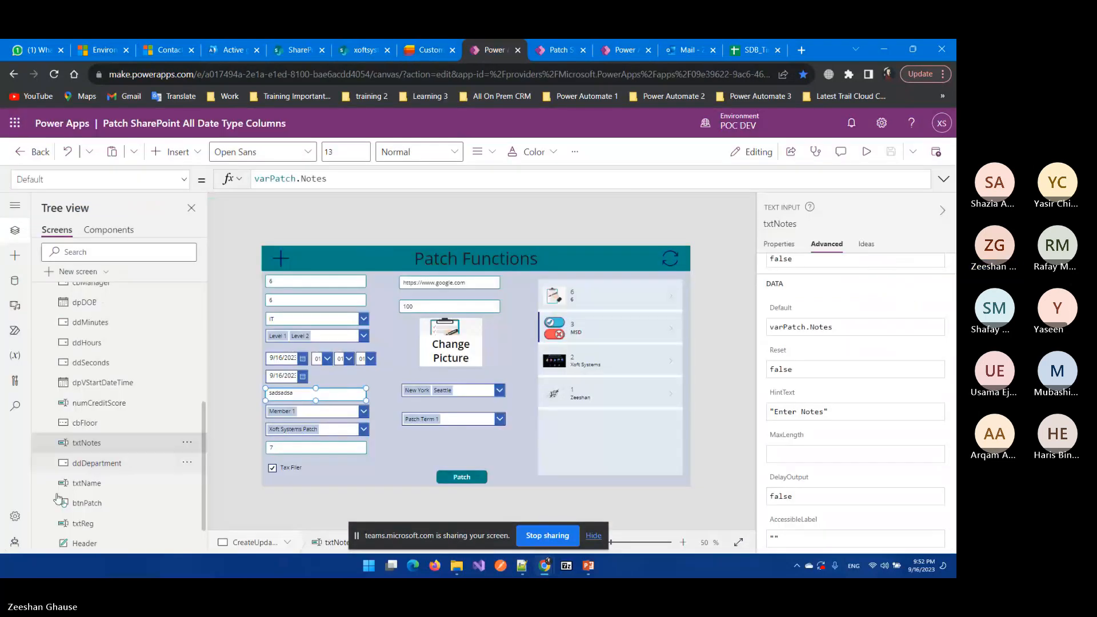
left_click(433, 41)
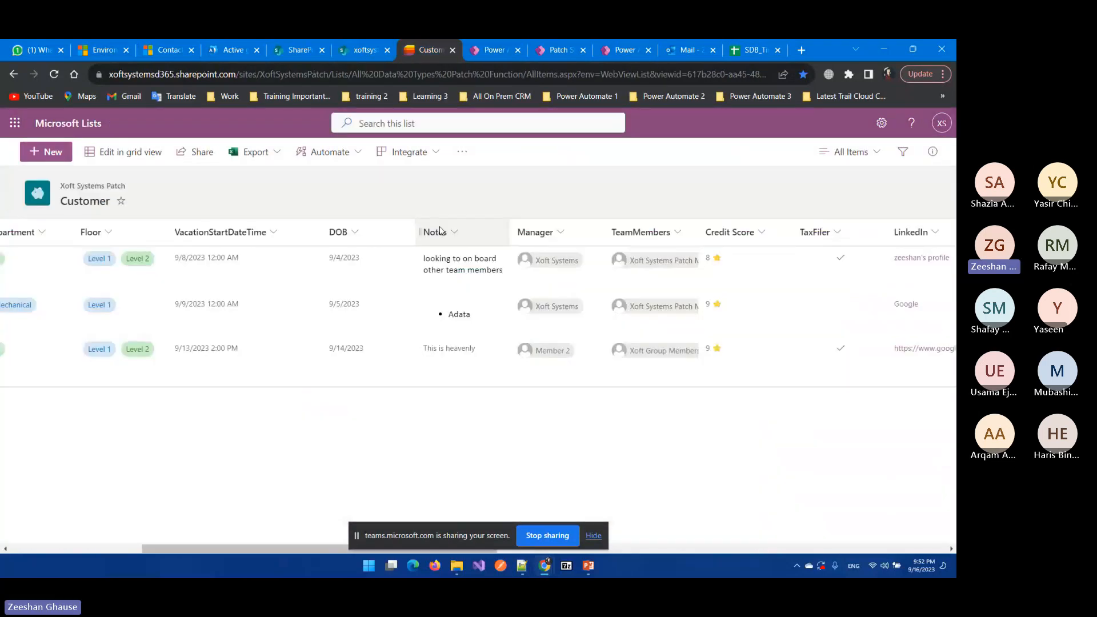
left_click_drag(306, 547, 406, 550)
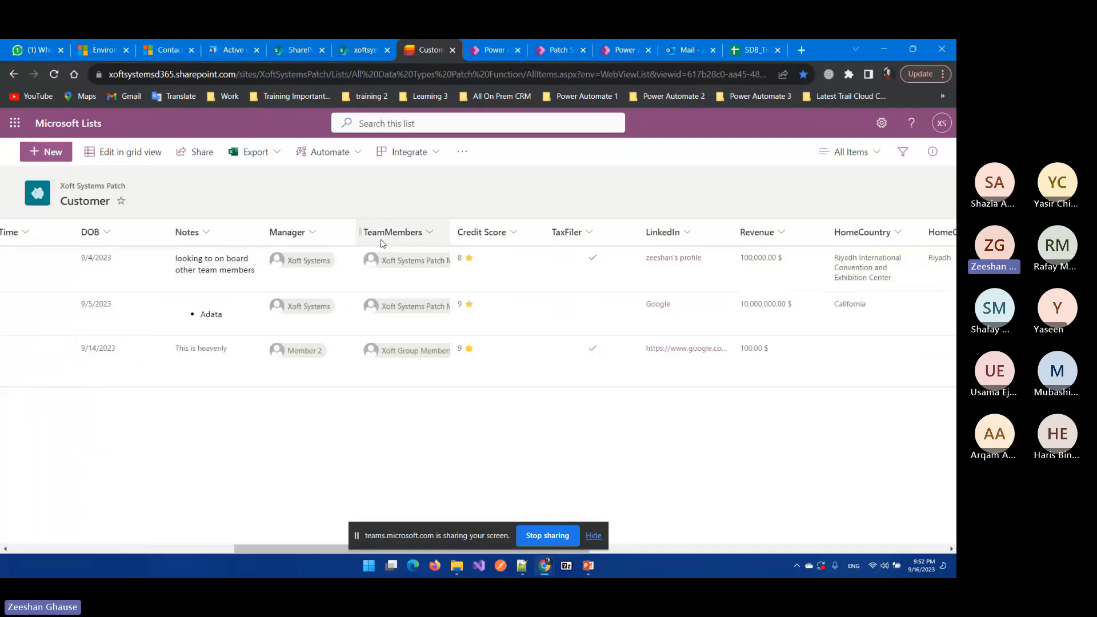
key("ctrl+Tab")
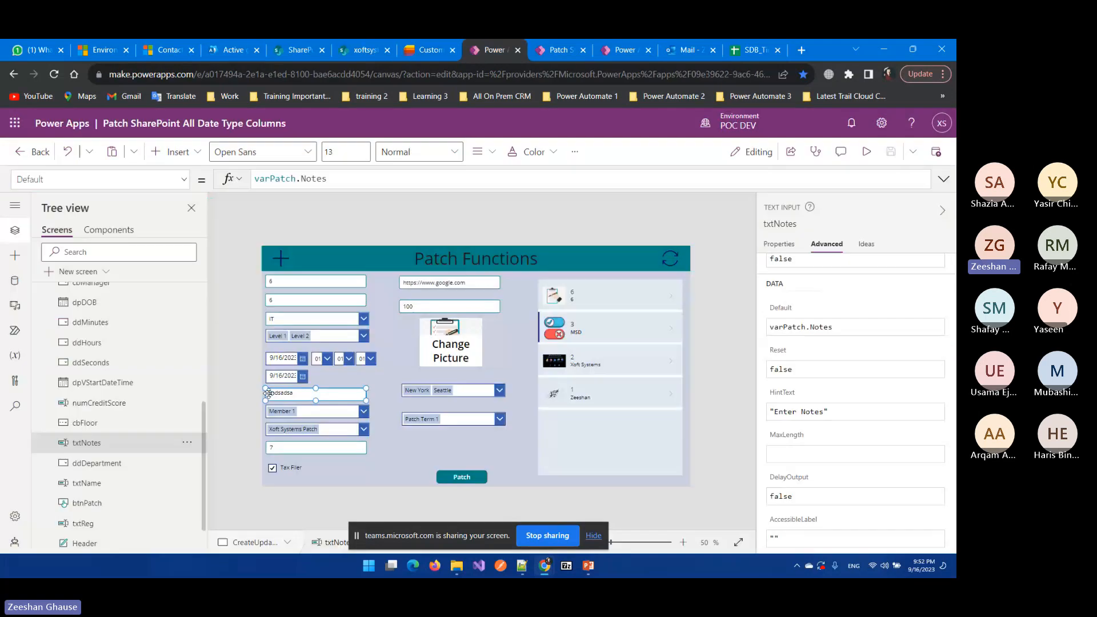
Step: Check cbManager's Office365Users.SearchUser Items formula and 'Select Manager' placeholder against the Customer list's Manager column
left_click(322, 412)
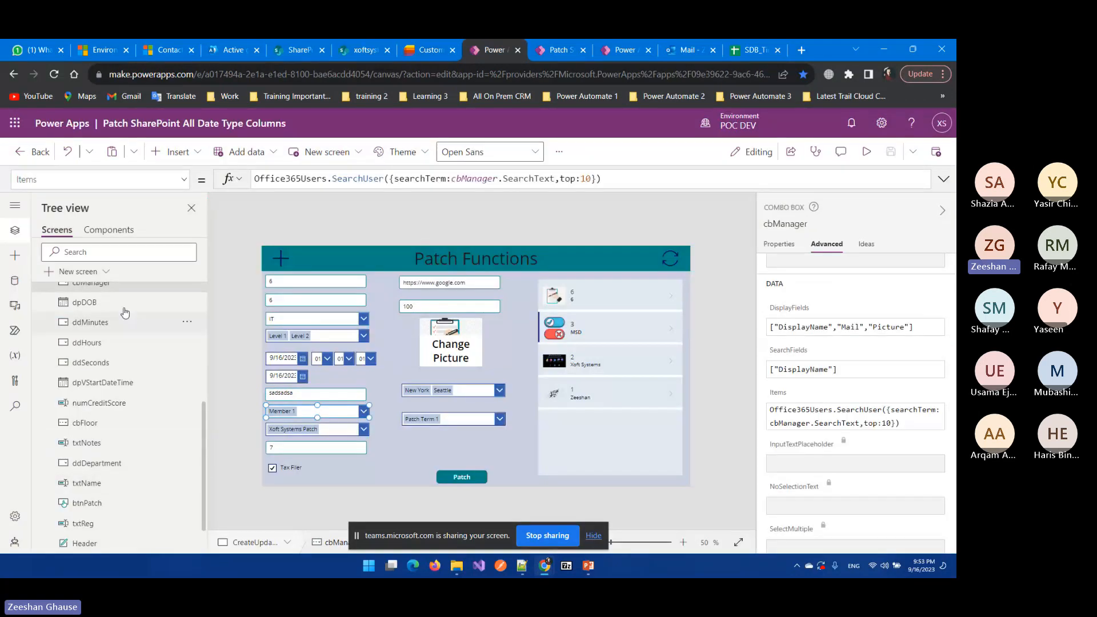
scroll(72, 343, "up", 1)
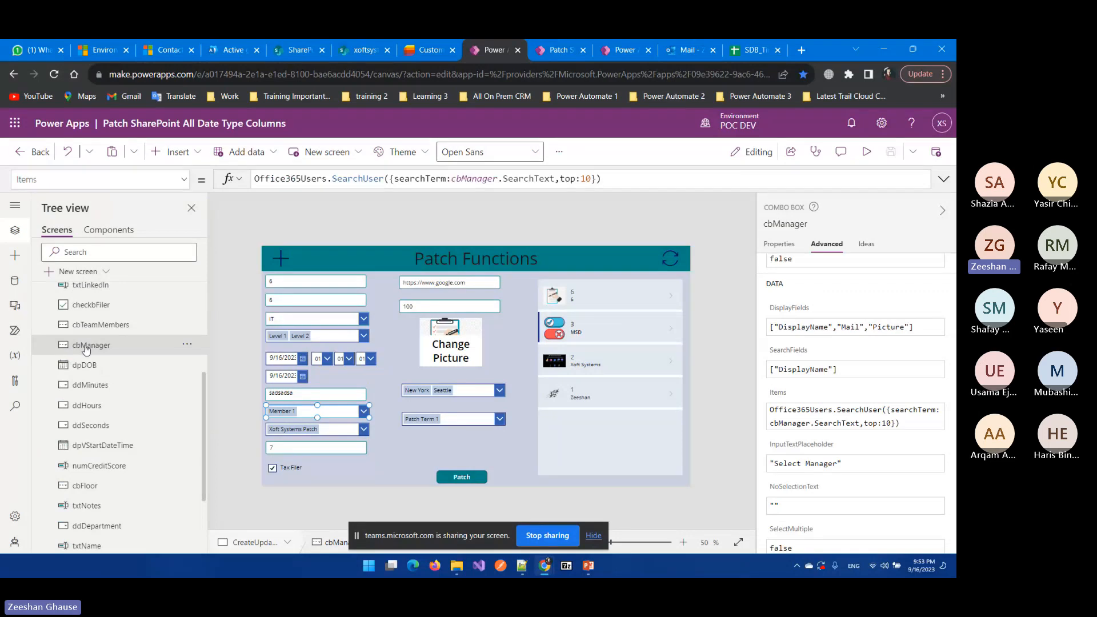
left_click(434, 48)
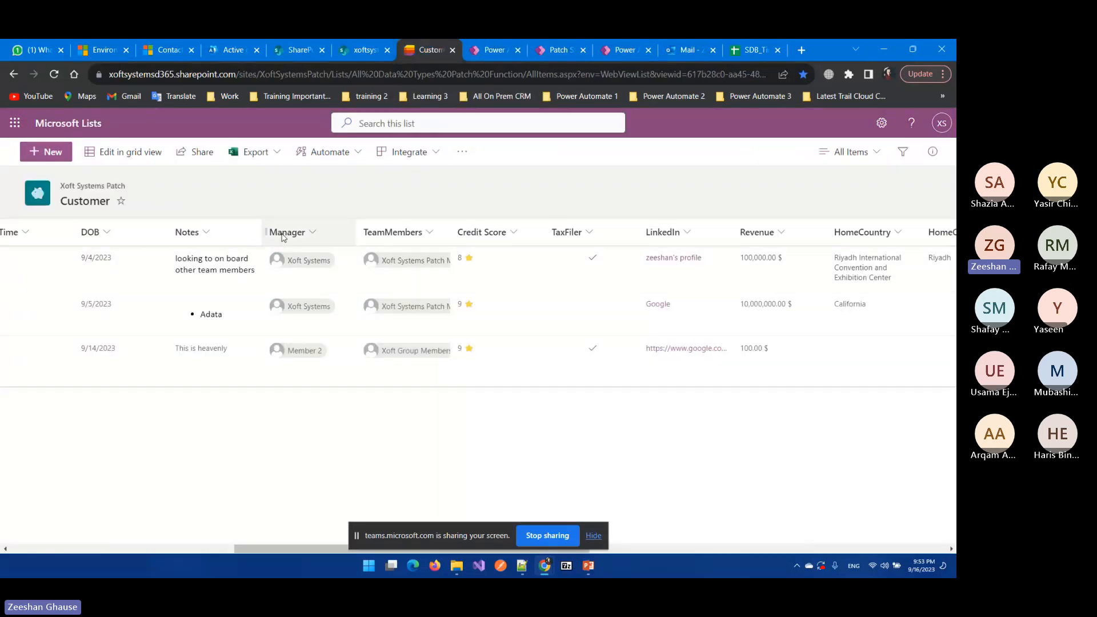
left_click(494, 49)
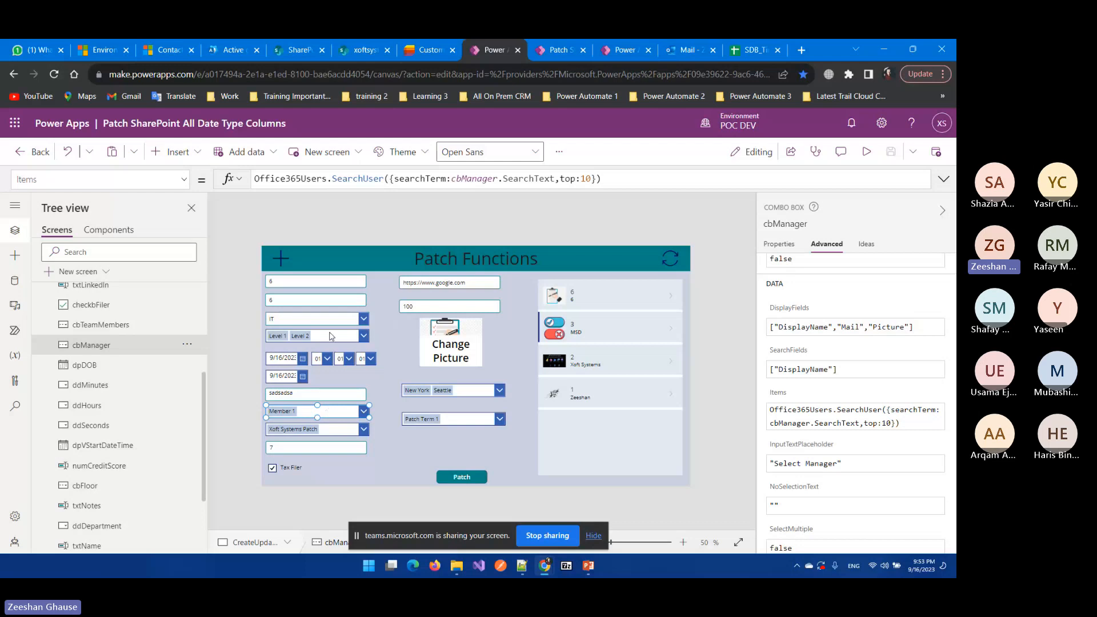
left_click(316, 280)
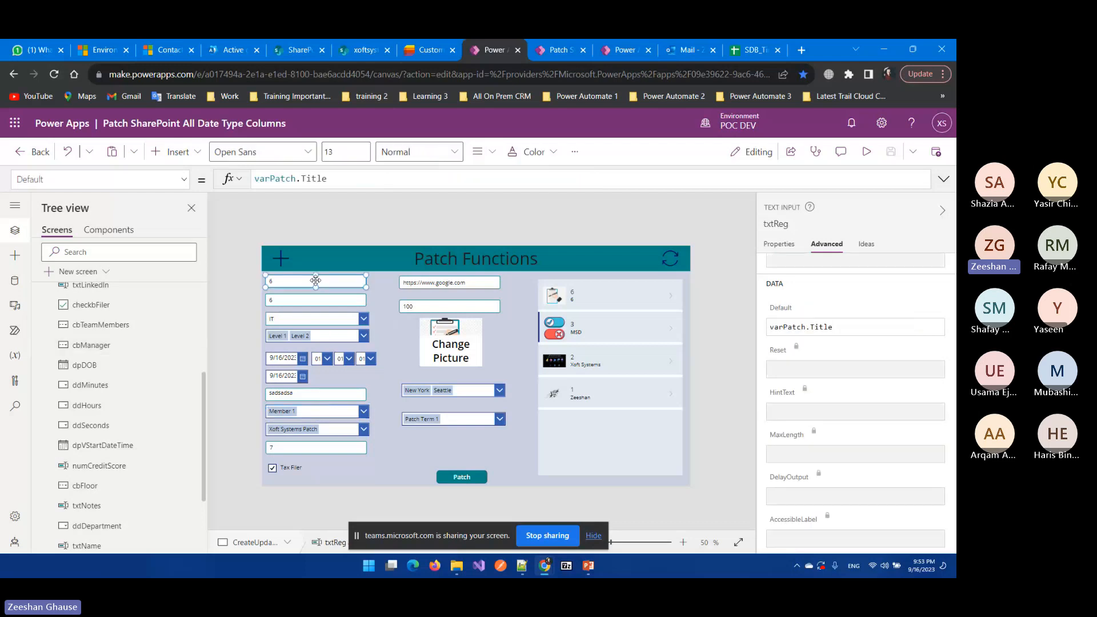
scroll(124, 340, "up", 4)
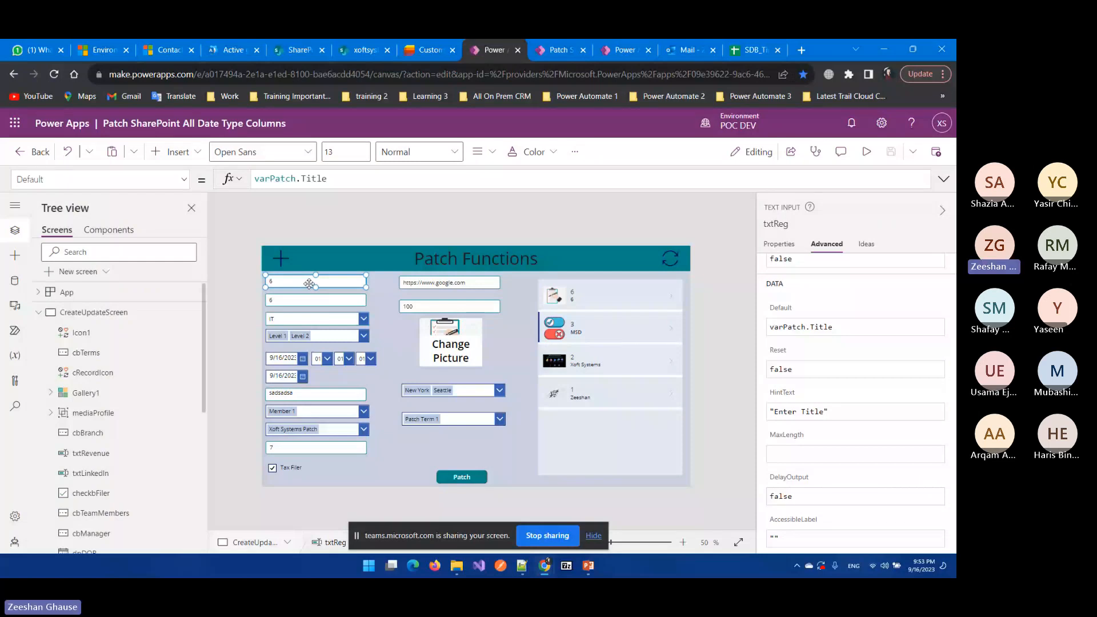
left_click(97, 179)
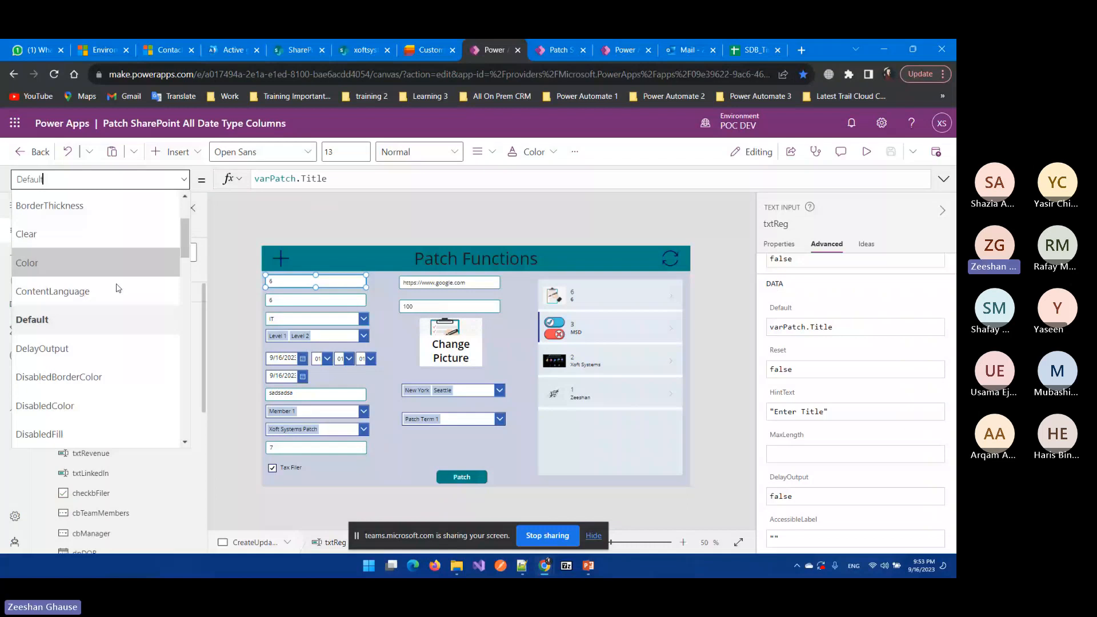
scroll(117, 288, "down", 12)
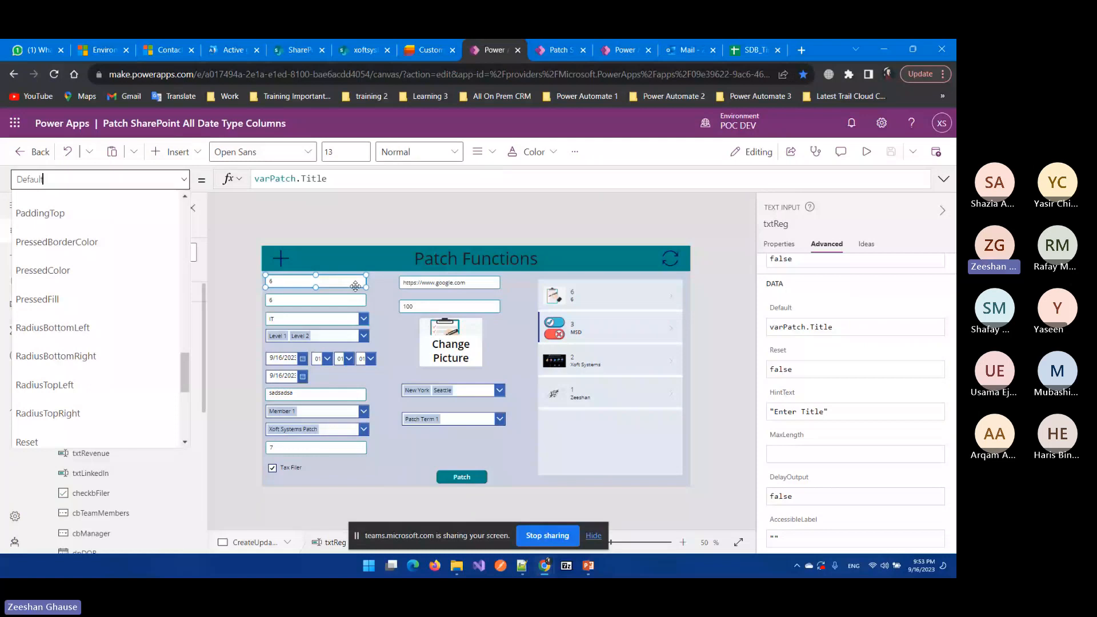
left_click(343, 319)
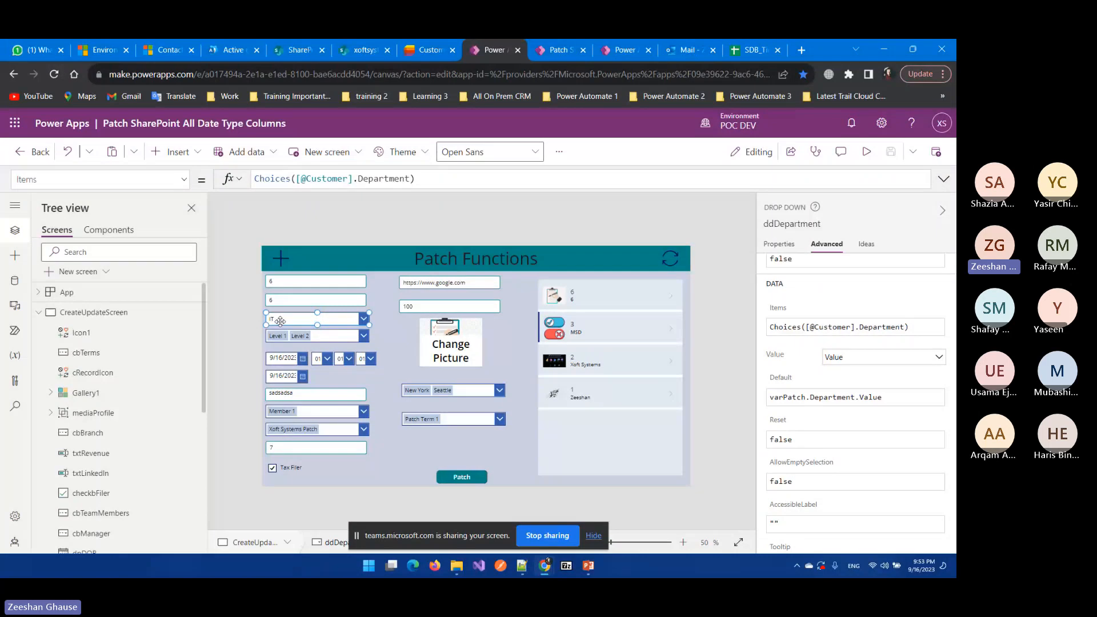
Step: View the Customer list's Department column settings with choices Mechanical, IT and Electrical
left_click(432, 41)
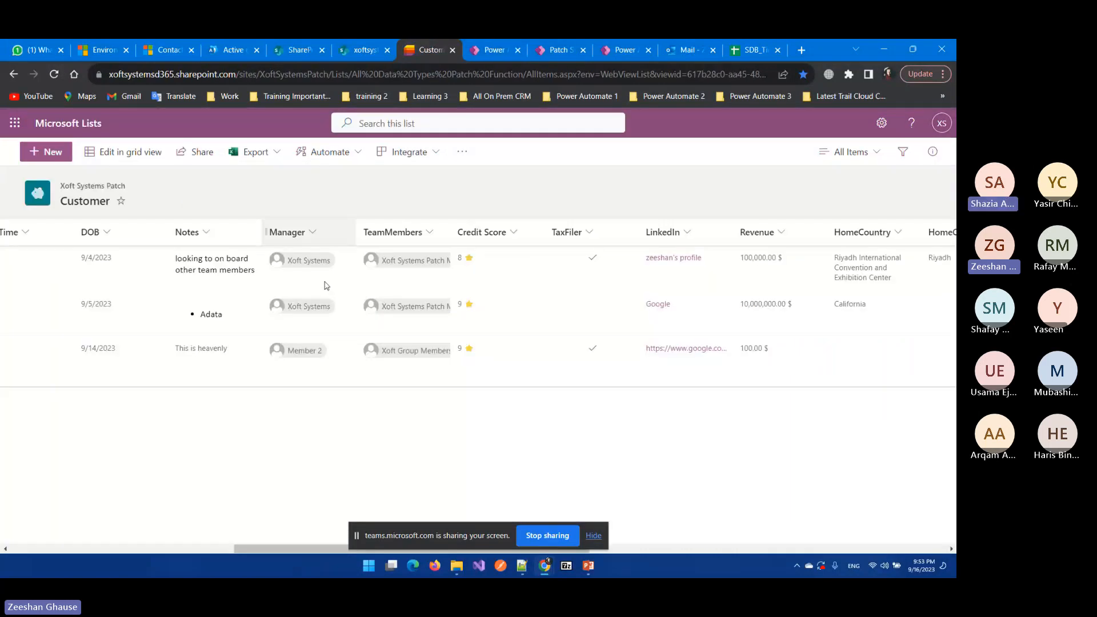
left_click_drag(337, 549, 262, 548)
left_click(366, 232)
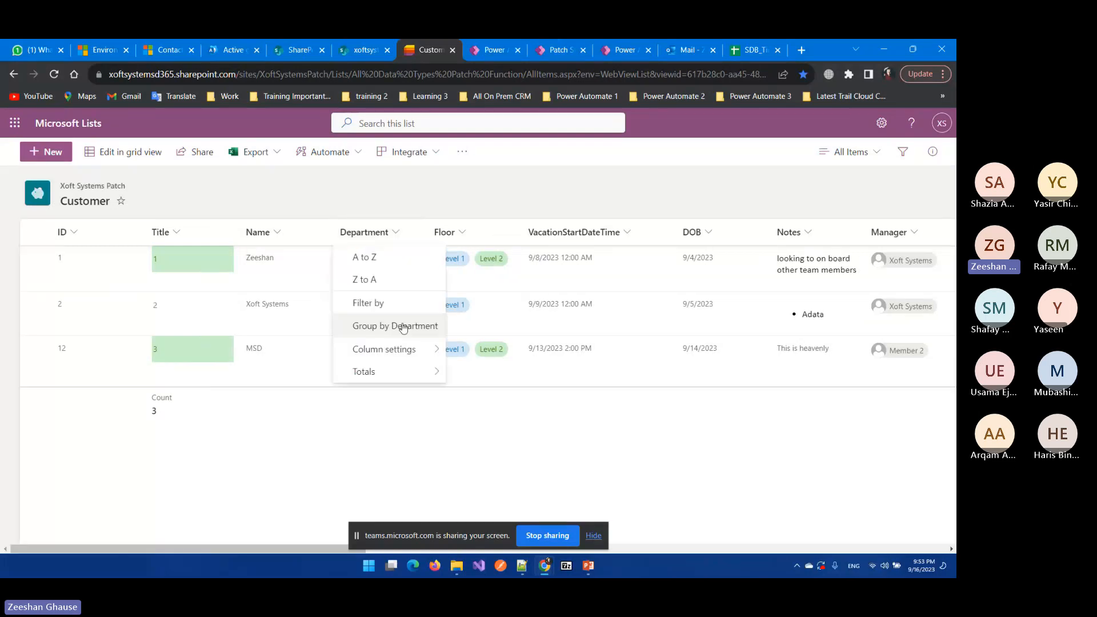
mouse_move(435, 349)
left_click(473, 342)
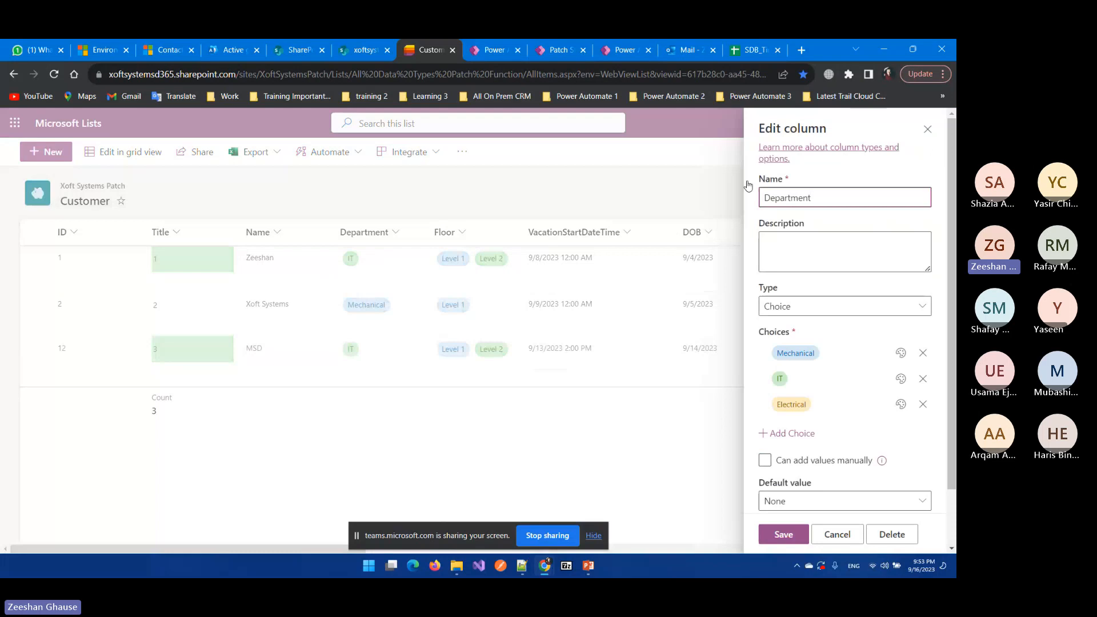
left_click_drag(821, 194, 764, 198)
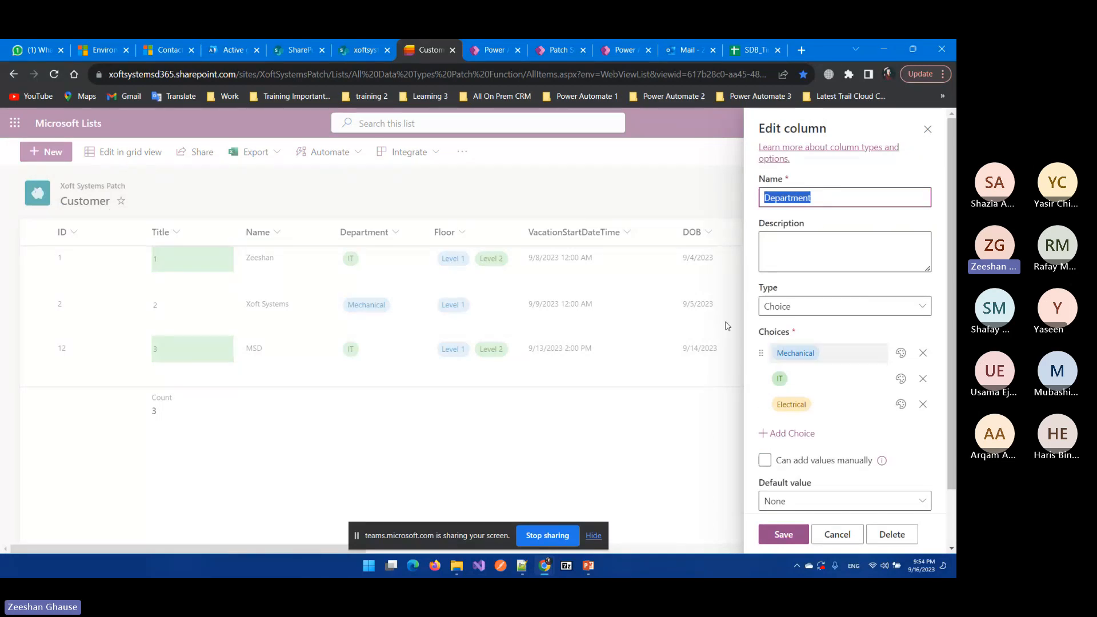
left_click(490, 45)
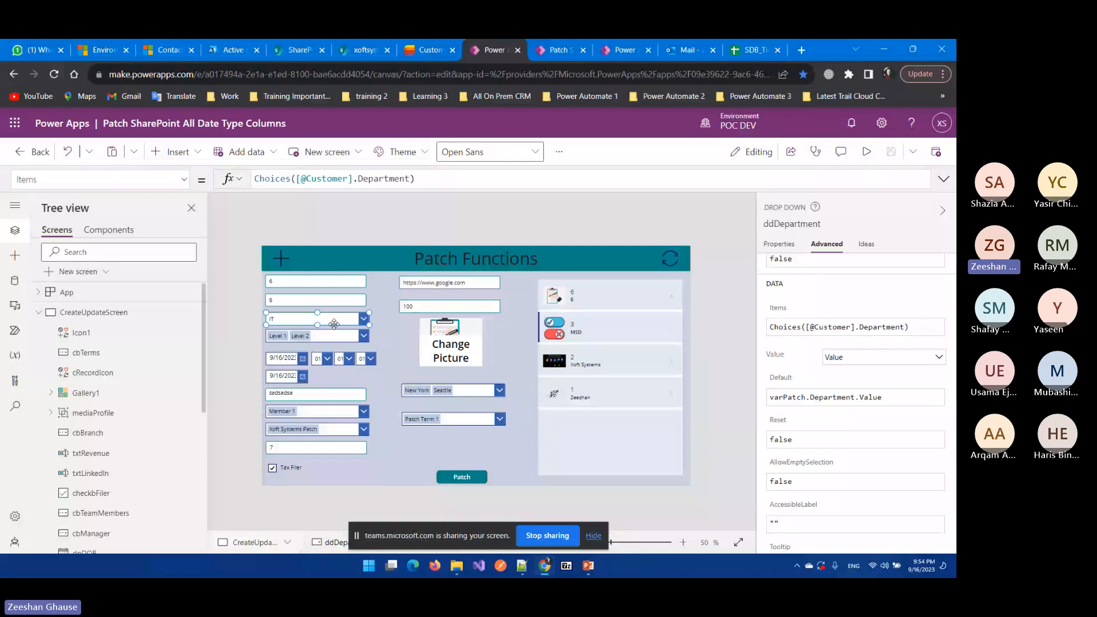
left_click(286, 323)
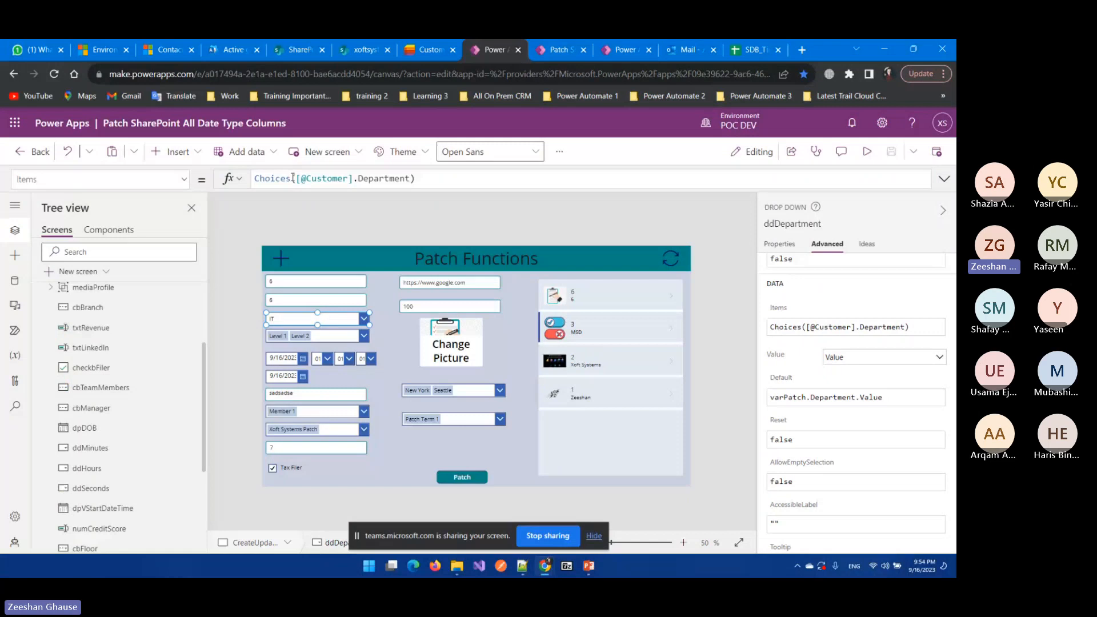
double_click(259, 179)
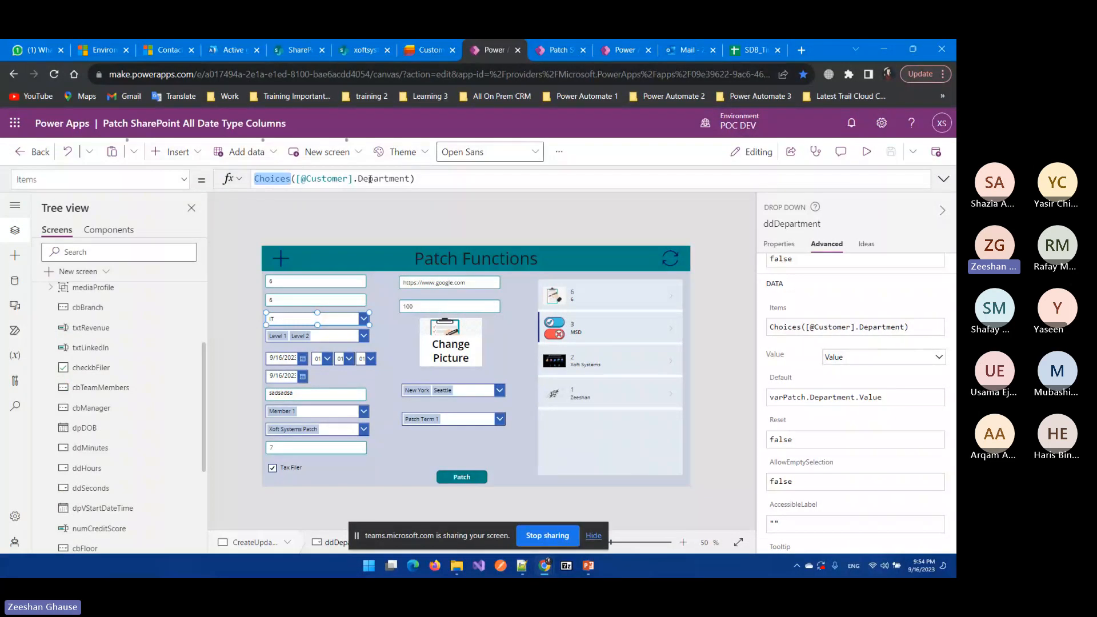
left_click_drag(355, 178, 299, 178)
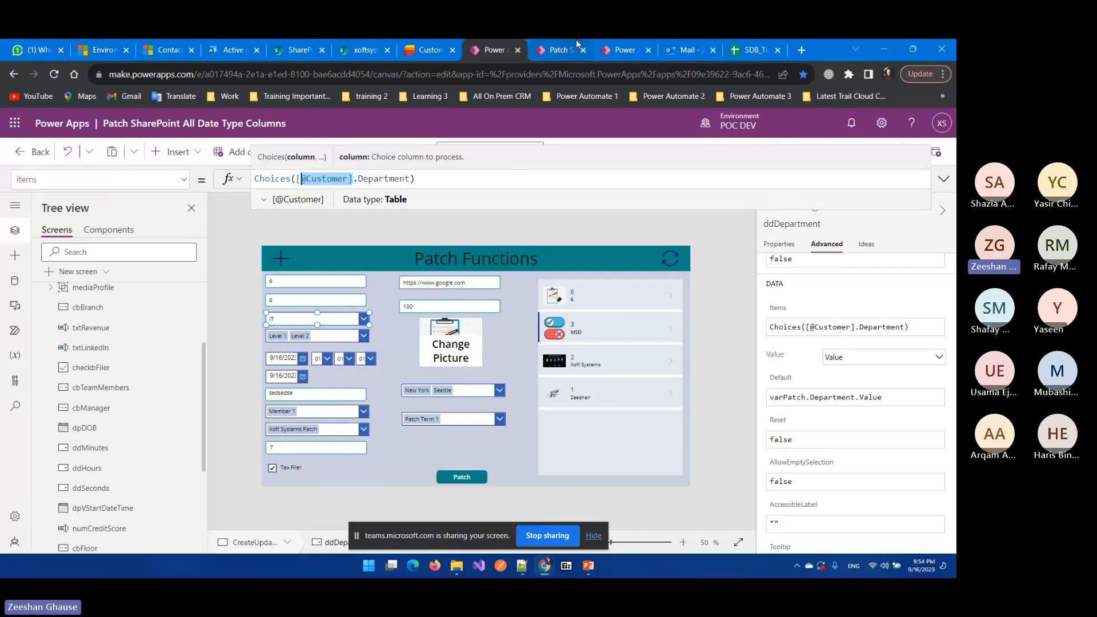
left_click(426, 50)
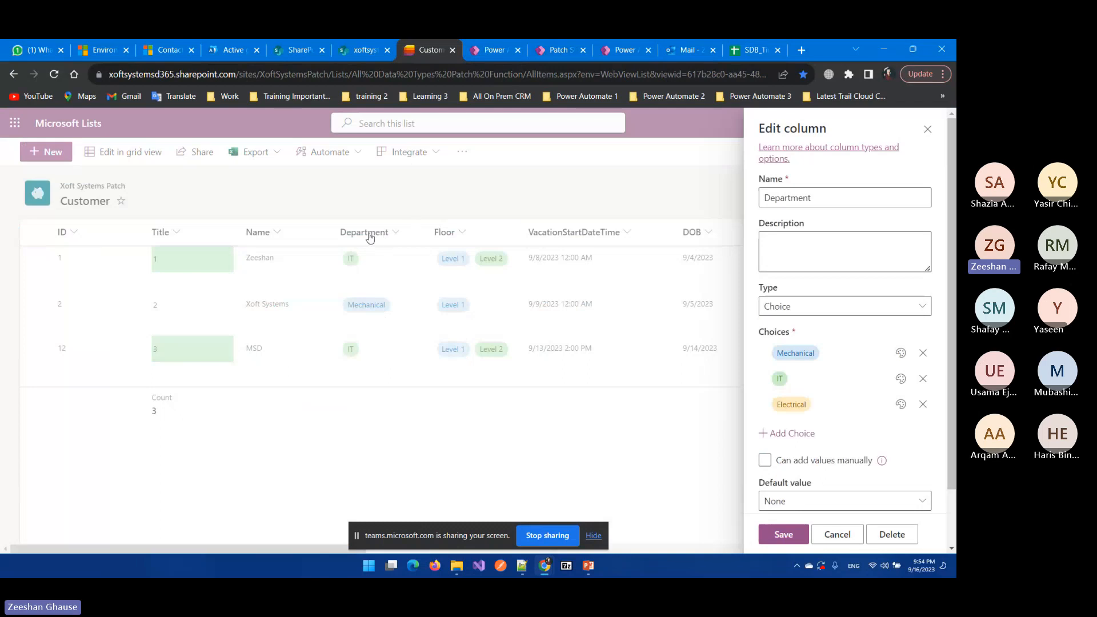
left_click(507, 42)
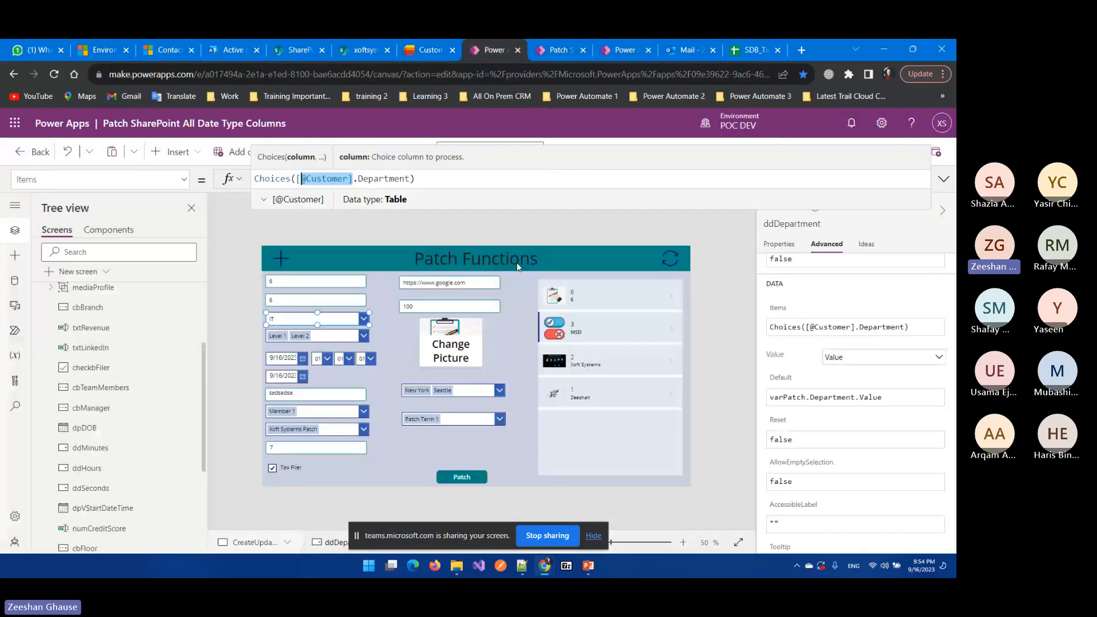
double_click(370, 177)
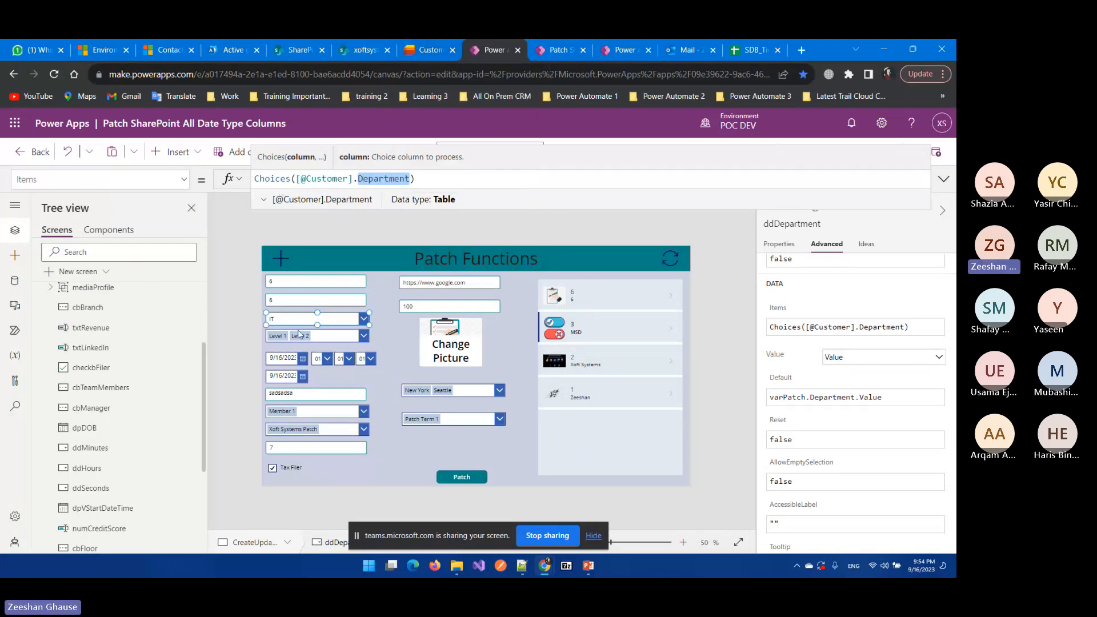
left_click(440, 49)
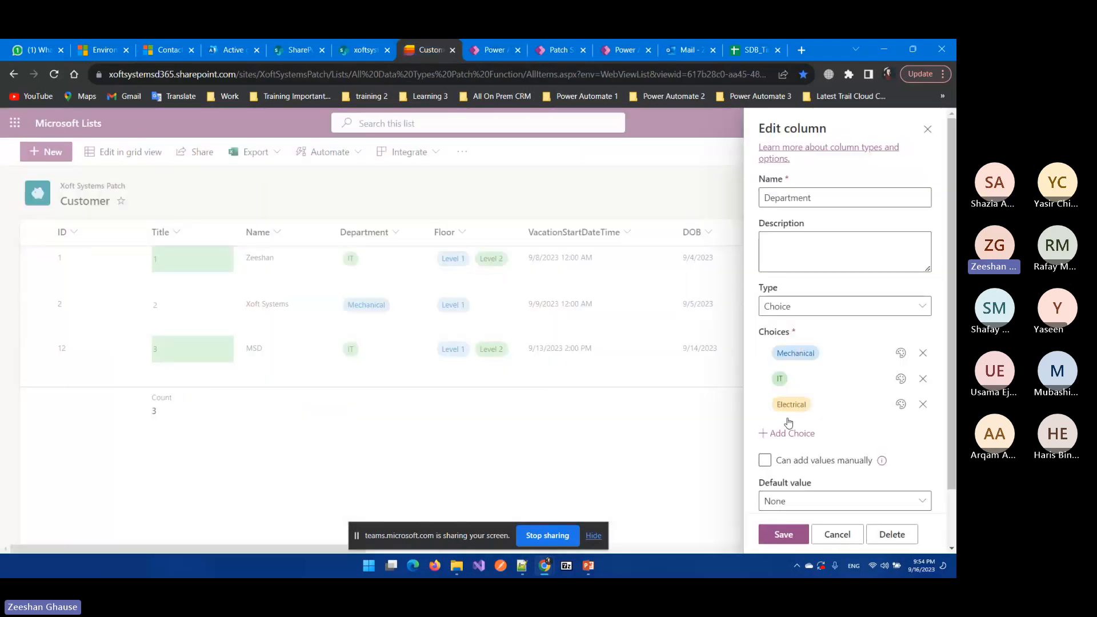
left_click(474, 49)
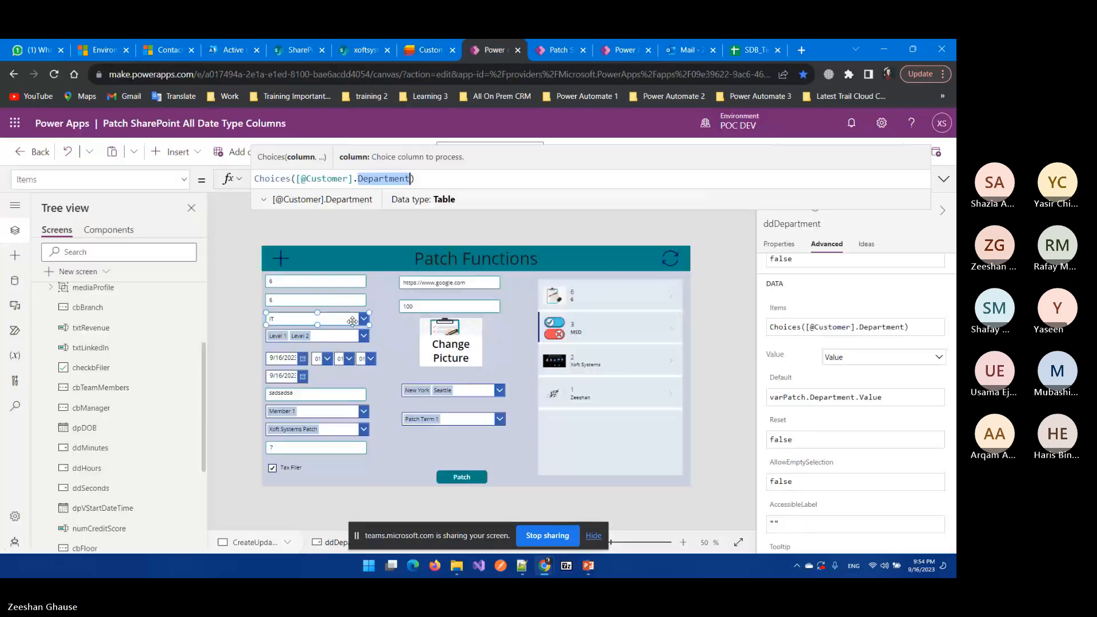
left_click(323, 413)
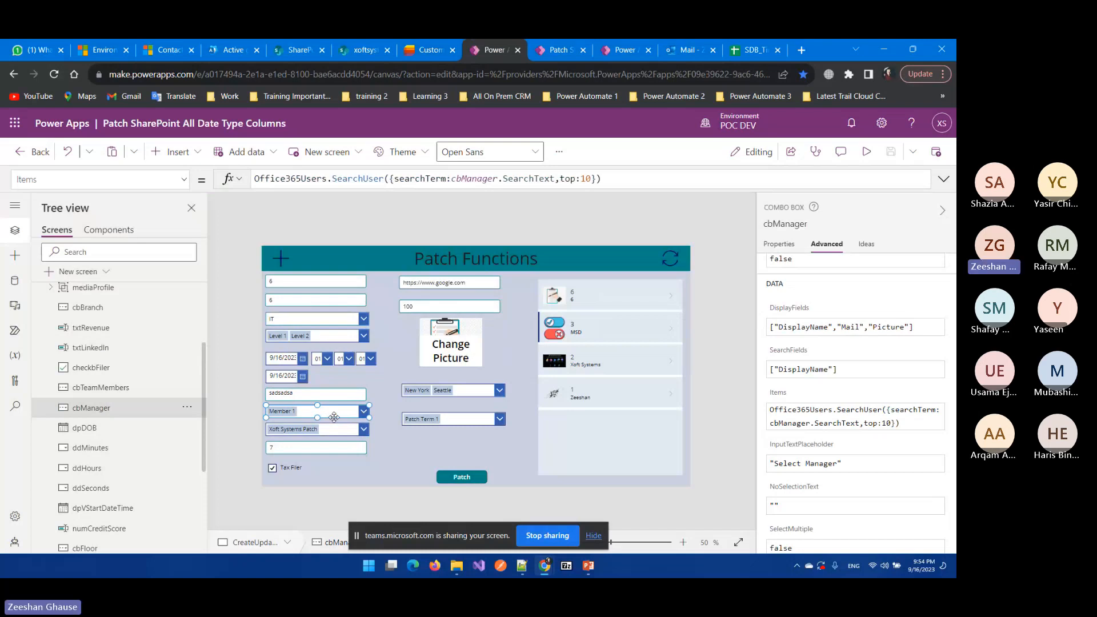
Step: Close the Department column editor and scroll the Customer list right to the Manager through HomeCountry columns
left_click(426, 49)
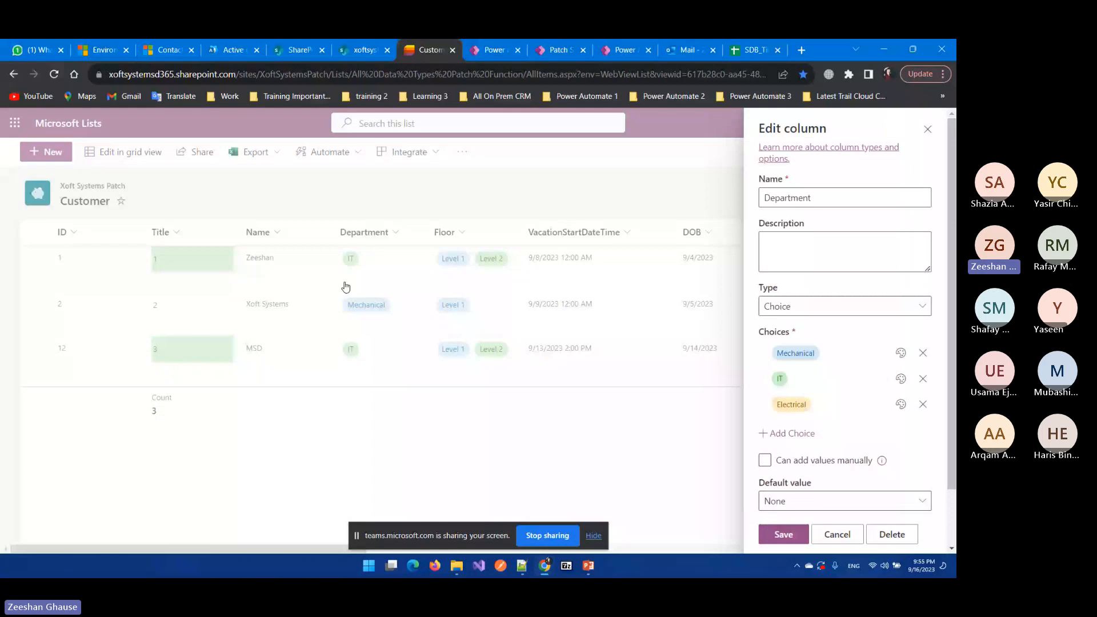
left_click(927, 130)
left_click_drag(328, 549, 545, 550)
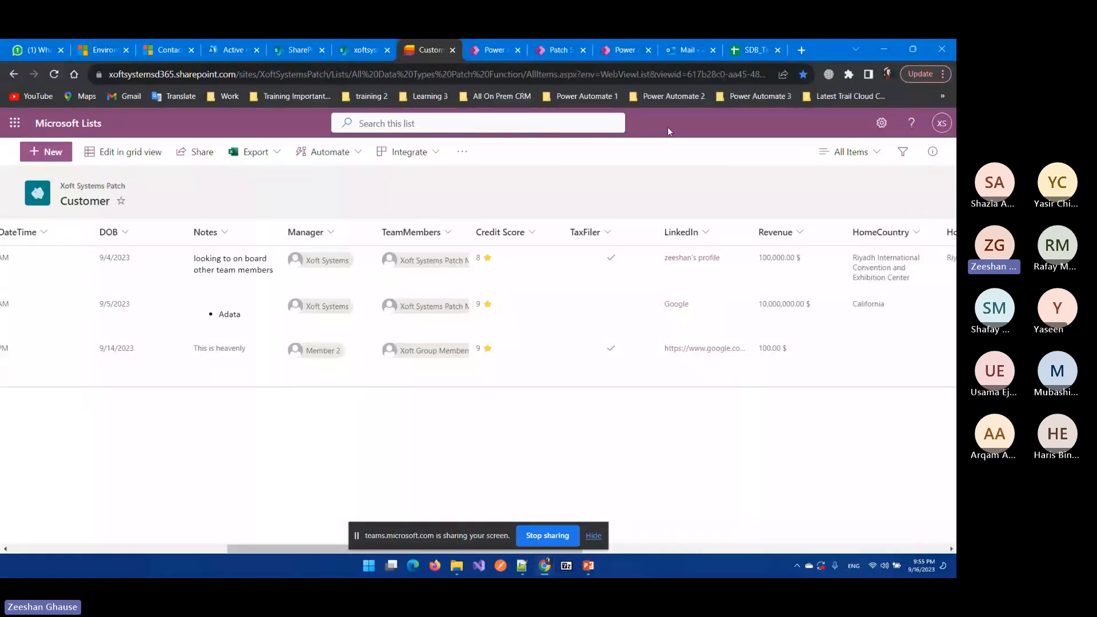
Step: Glance at the Power Platform environments and Teams and groups pages, then deselect the manager combo box
left_click(103, 50)
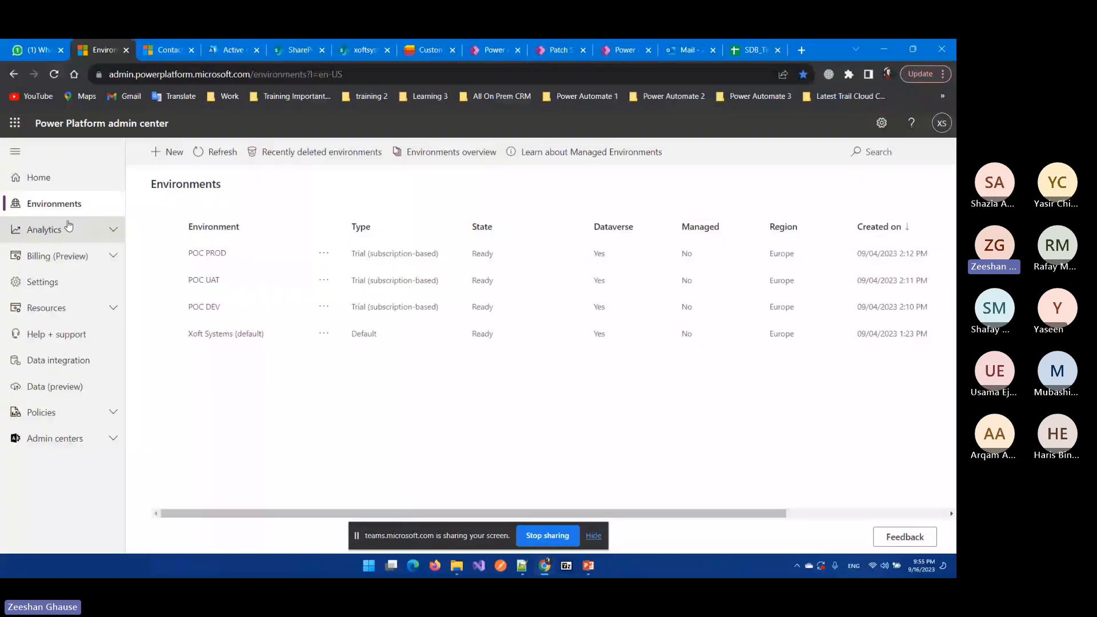
left_click(232, 50)
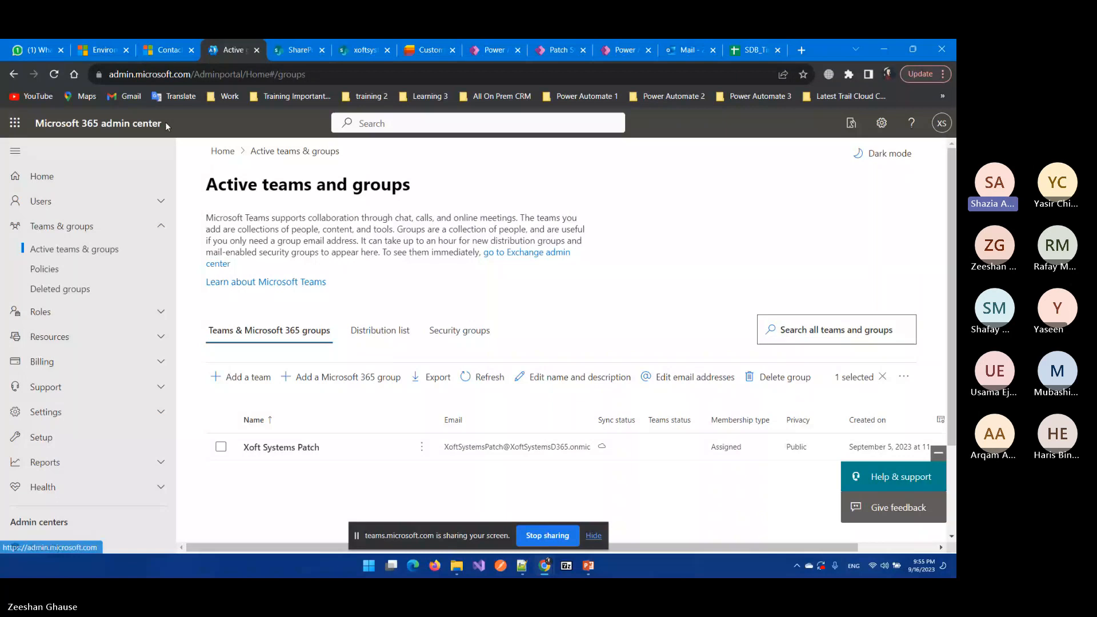
left_click(495, 50)
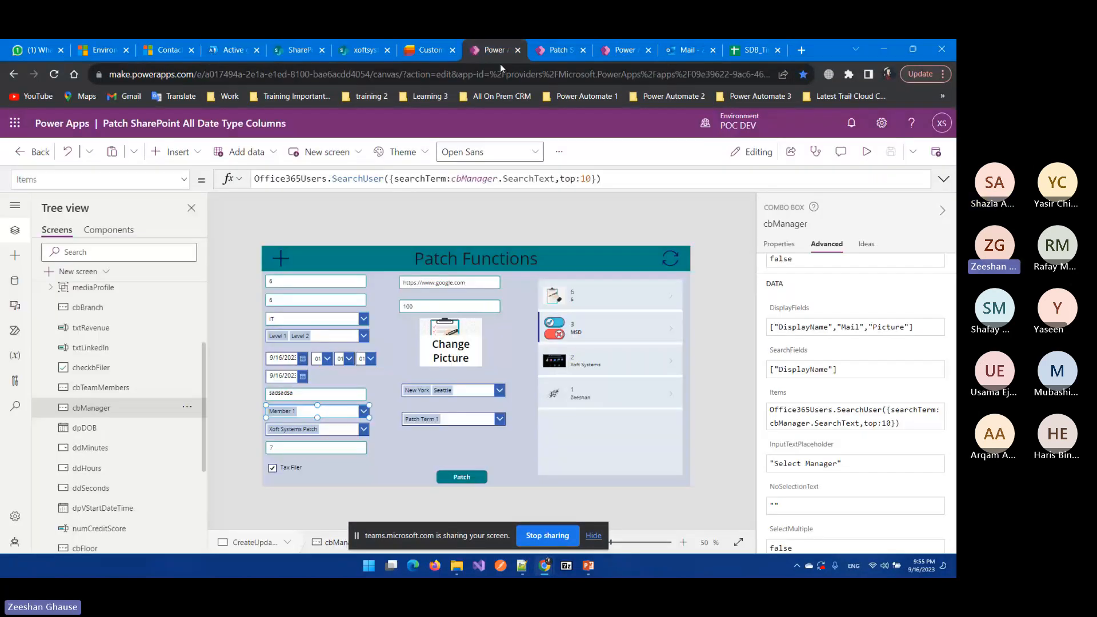
left_click(513, 220)
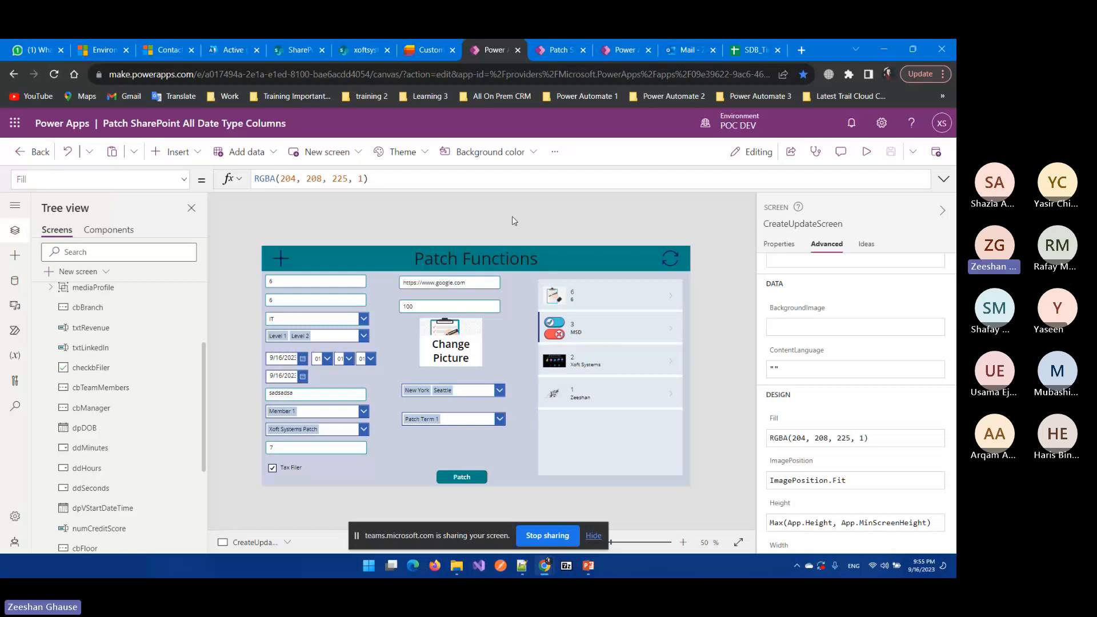
Step: Check the admin center's Users > Active users list showing the tenant's three users
left_click(241, 46)
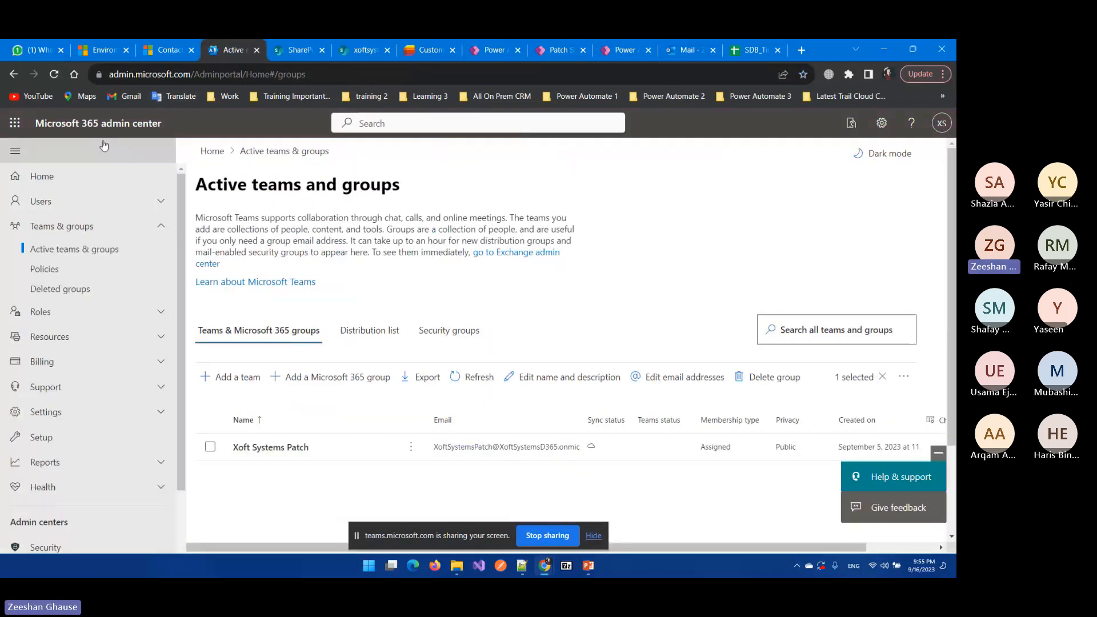
left_click(90, 203)
left_click(59, 224)
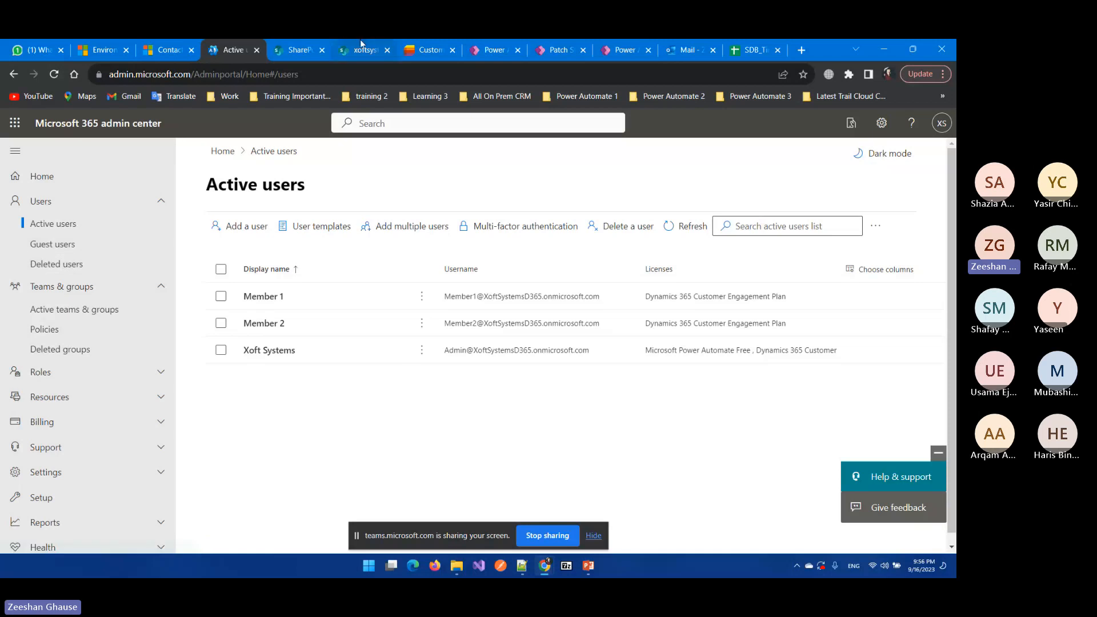
left_click(472, 48)
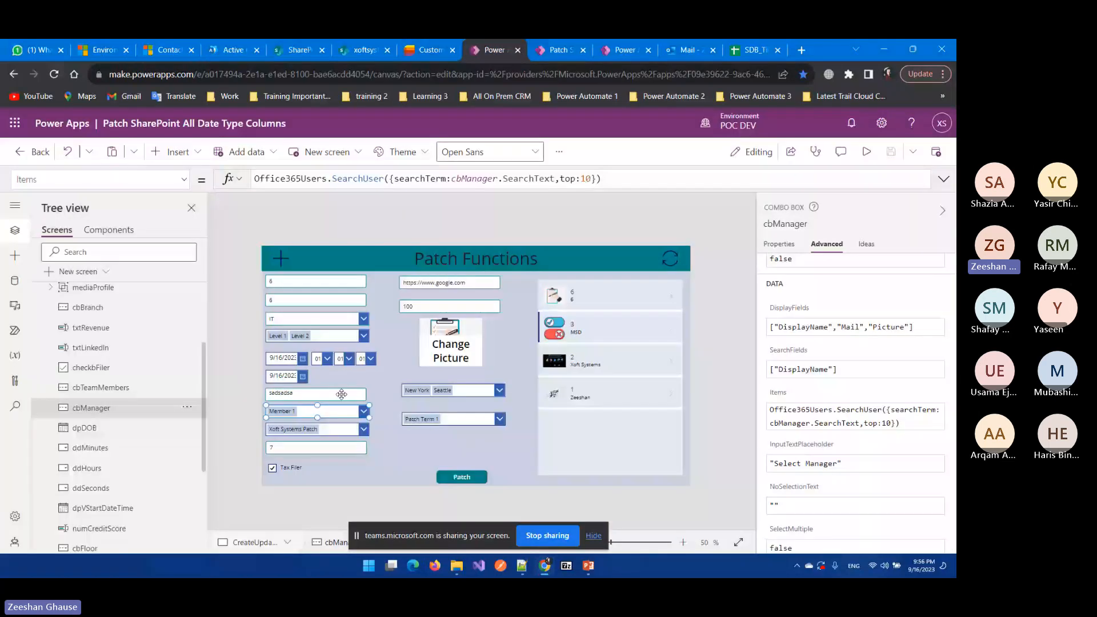
Step: Inspect the Manager column's settings (Person or Group, single selection) and close them unsaved
key("ctrl+shift+Tab")
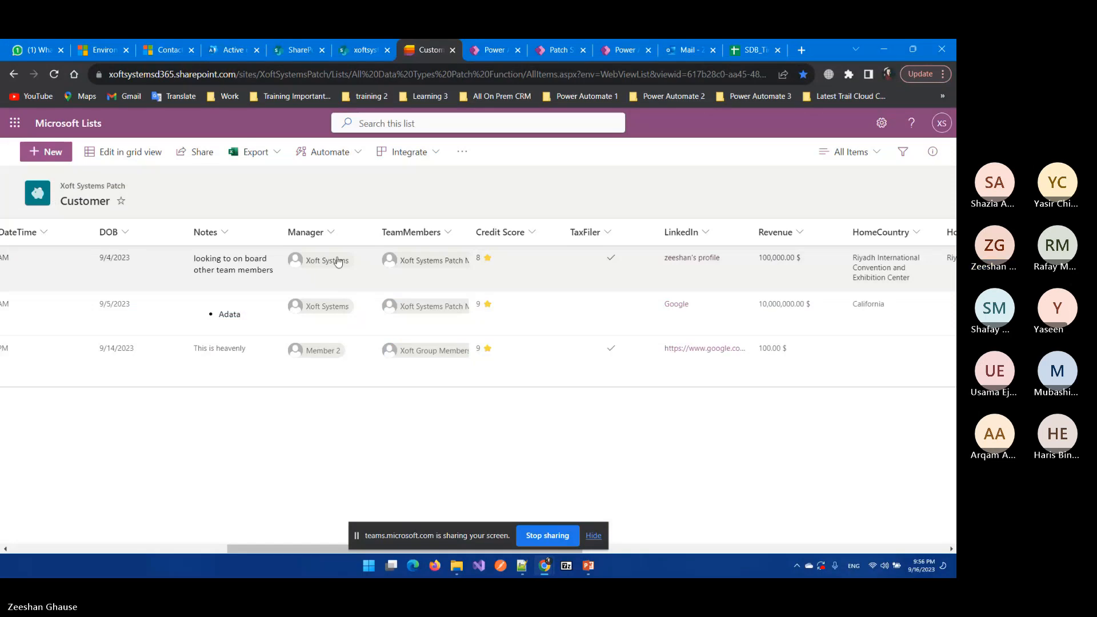
left_click(330, 232)
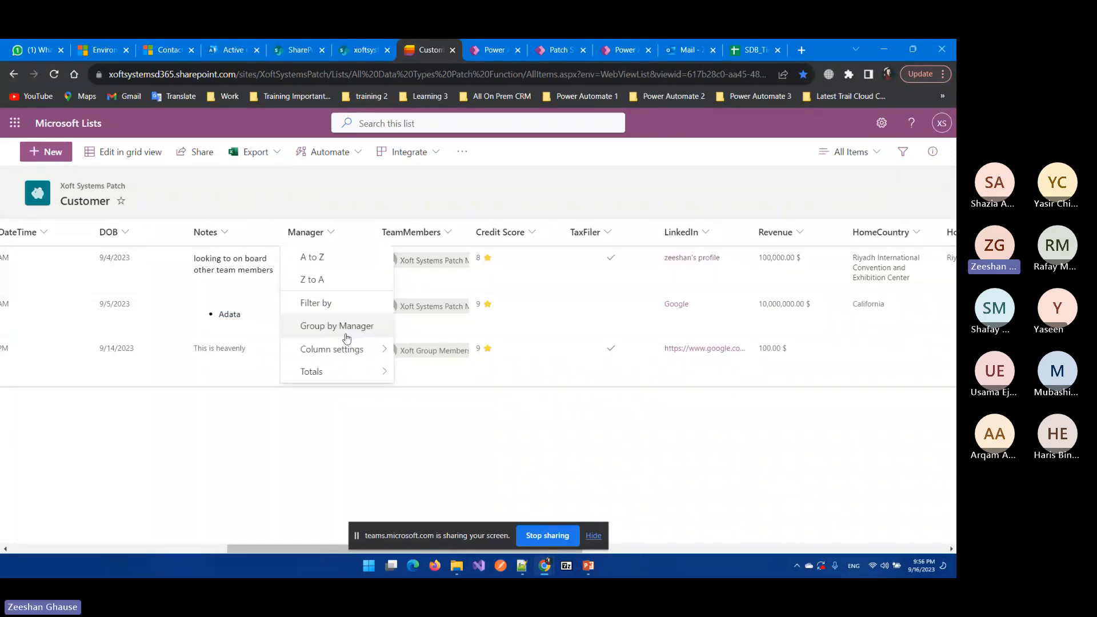
mouse_move(346, 348)
left_click(428, 336)
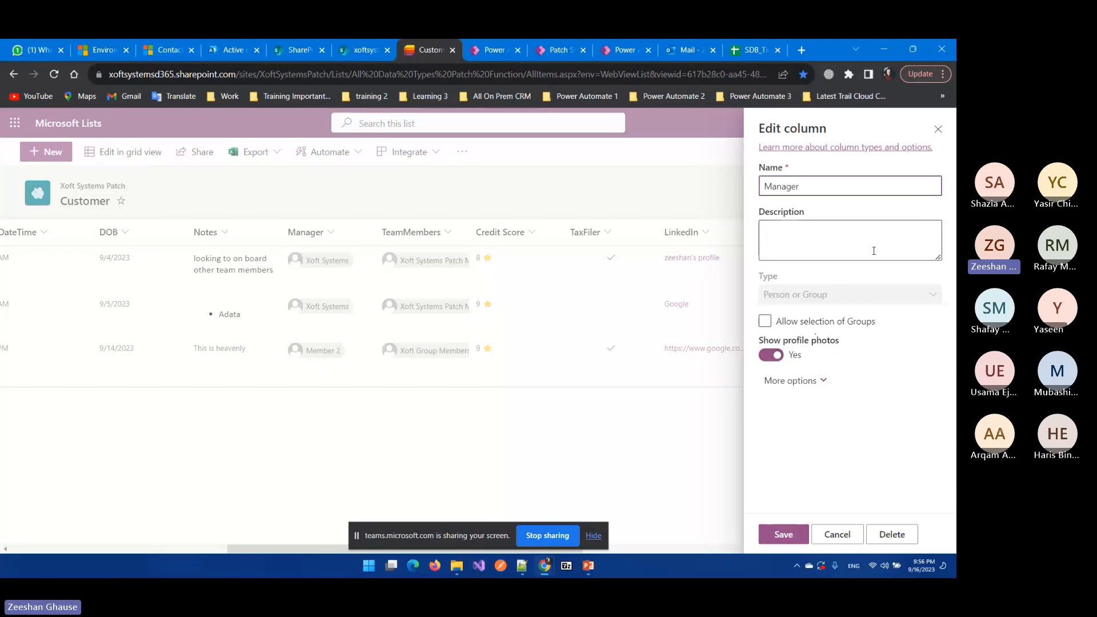
left_click(809, 380)
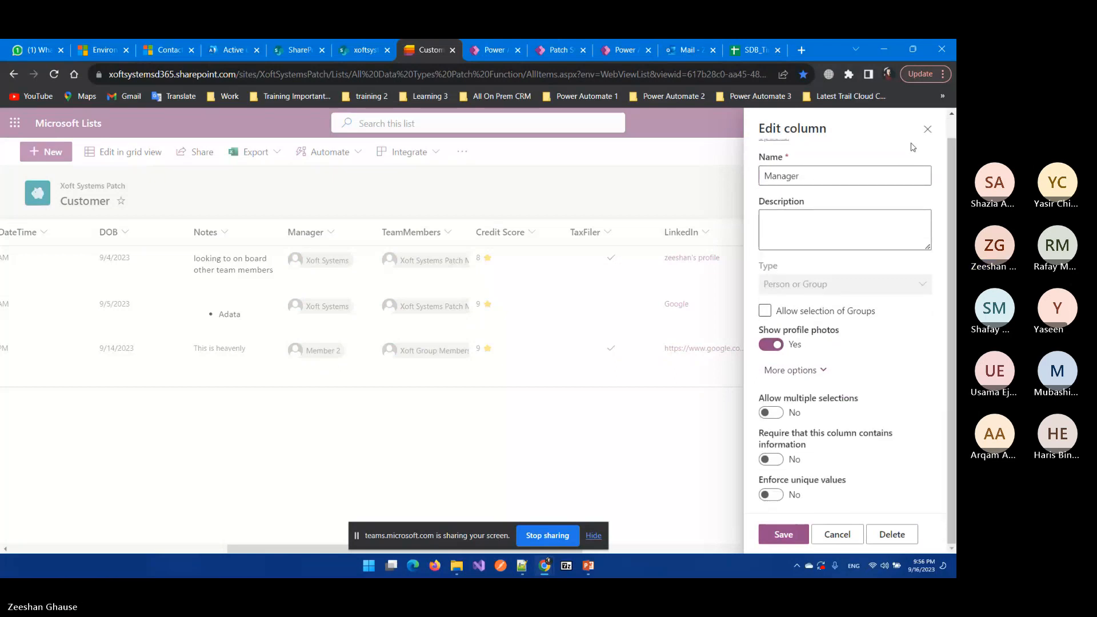
left_click(928, 130)
left_click(487, 50)
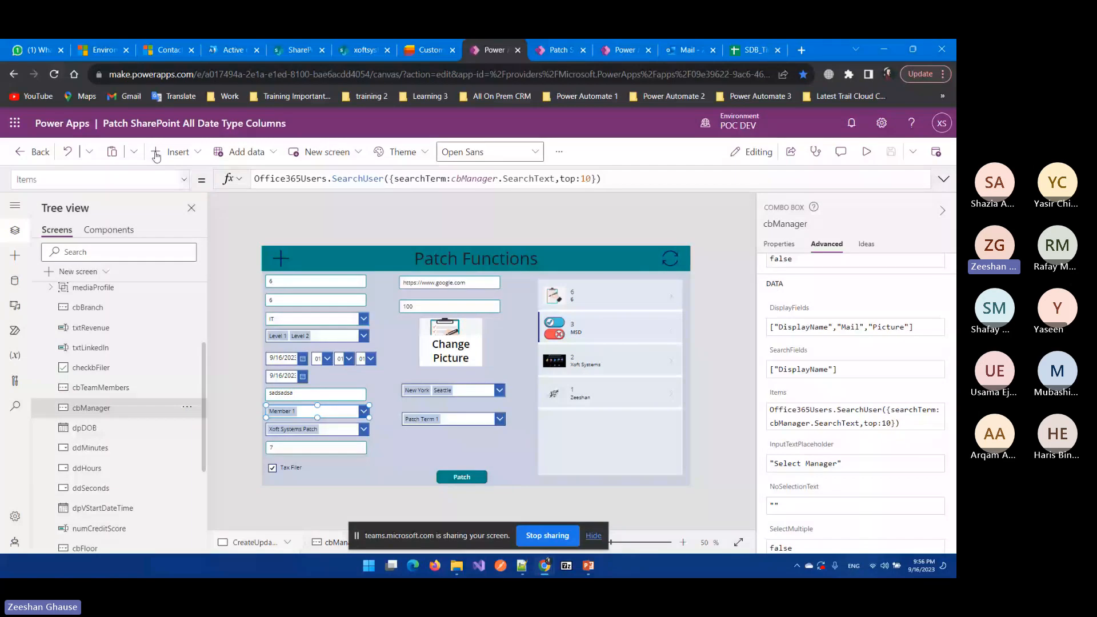
Step: Show the Data pane's Office365Users, Customer and Office365Groups sources, searching connectors for sharepoint and office365
left_click(15, 283)
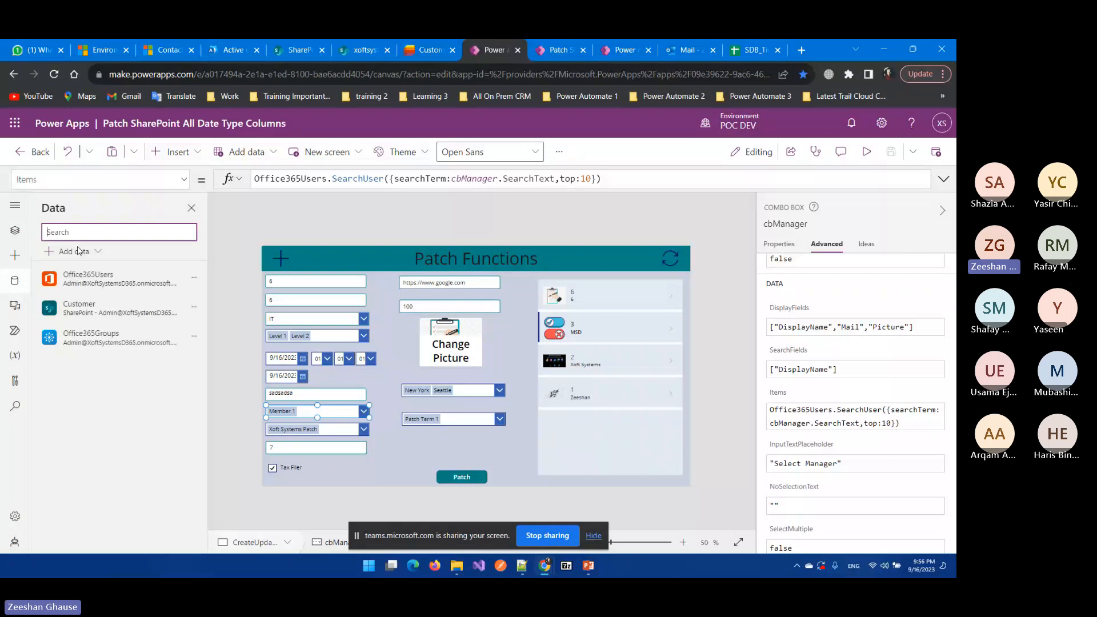
left_click(79, 250)
type("sharepoint")
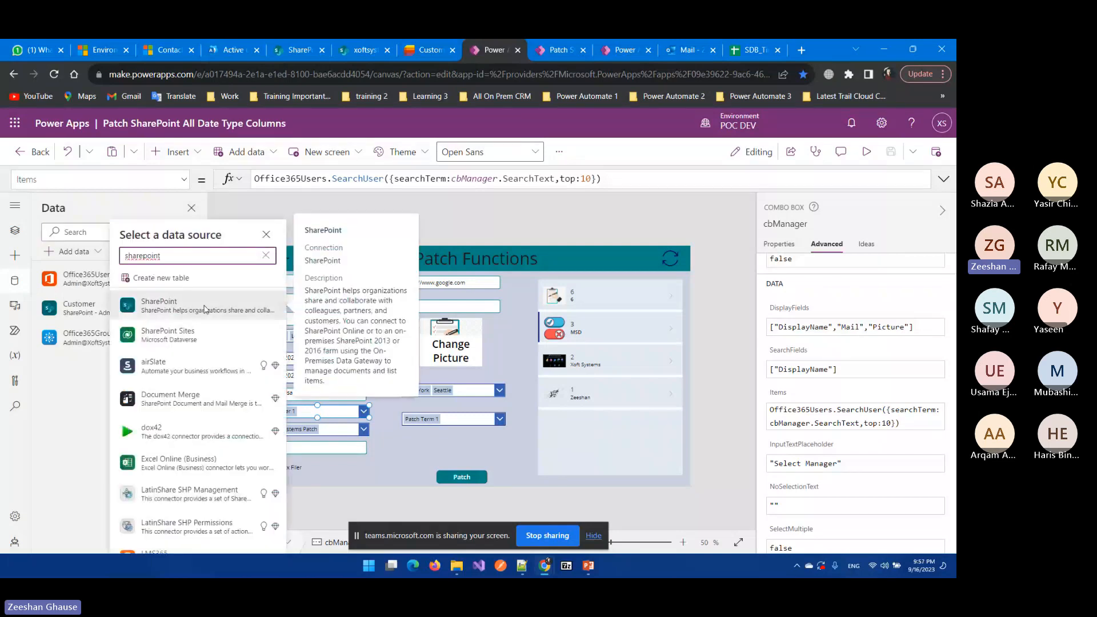
mouse_move(82, 325)
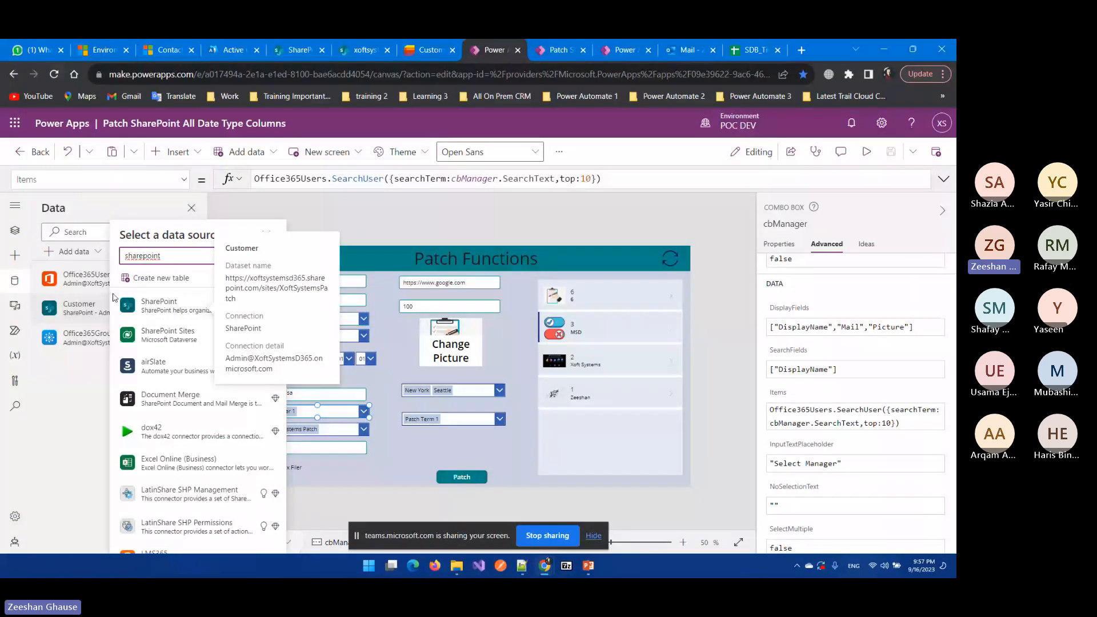
left_click(285, 400)
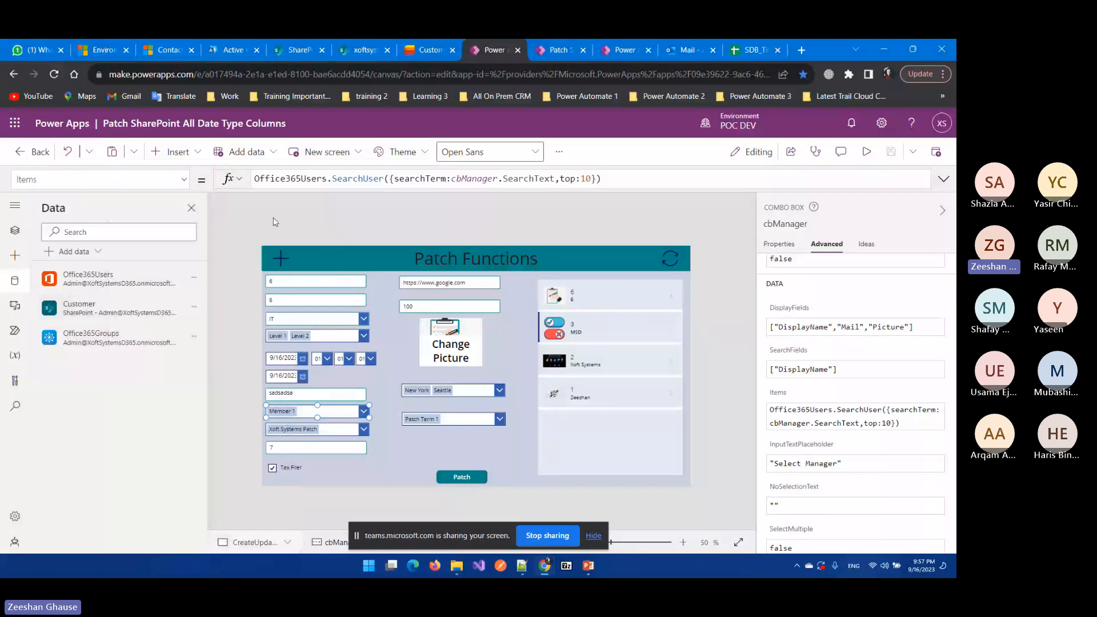
left_click(91, 253)
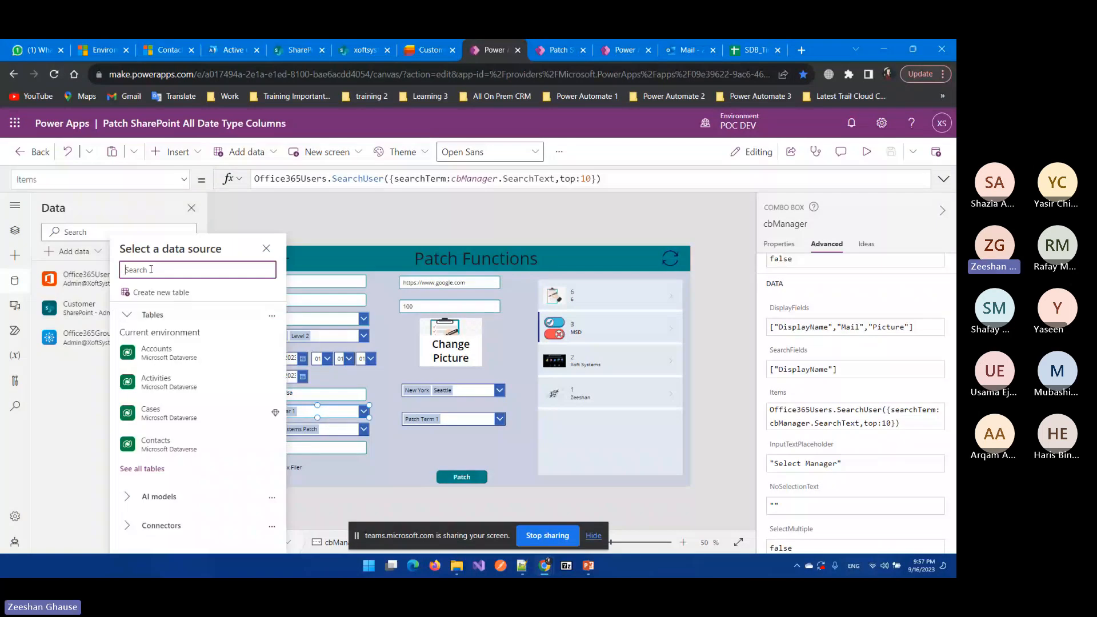
type("office")
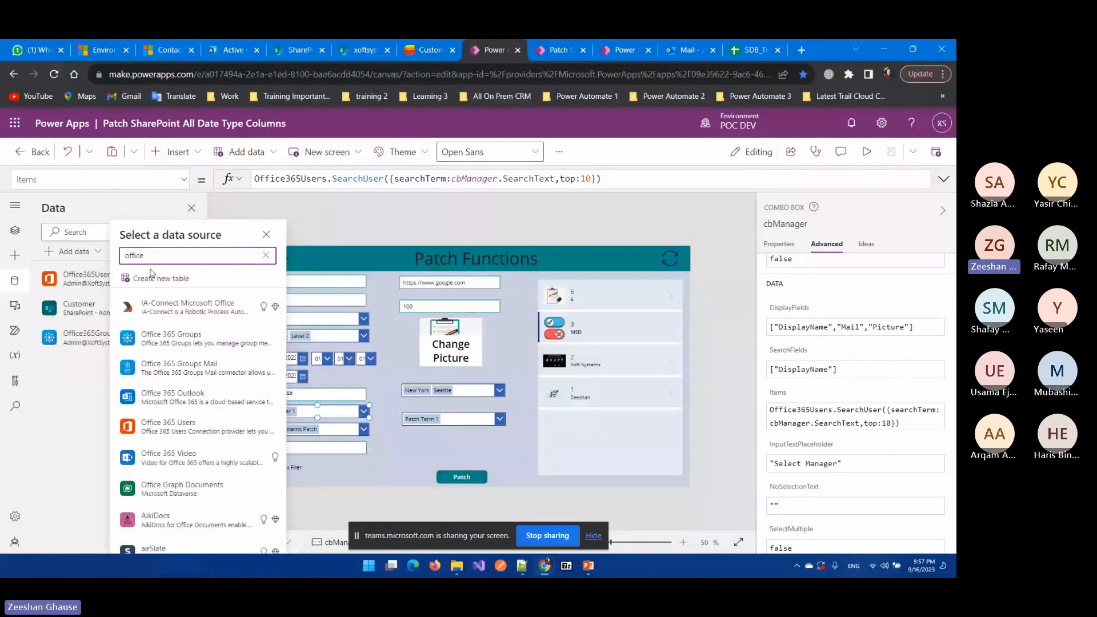
type("365")
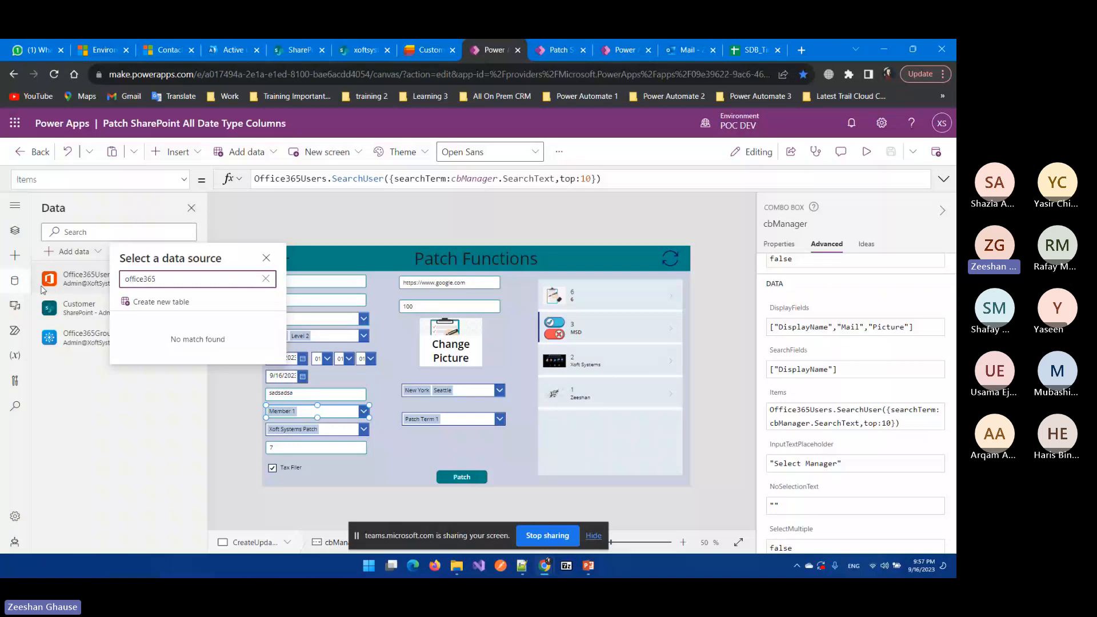
left_click(63, 288)
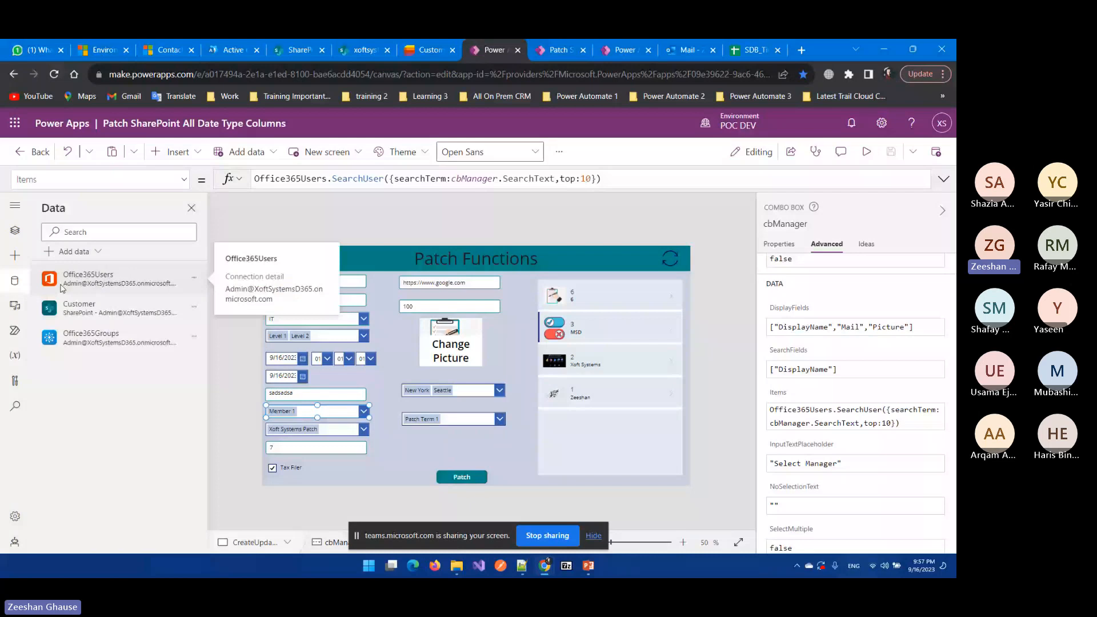
Step: Walk through cbManager's Items formula: Office365Users.SearchUser searching on cbManager.SearchText
double_click(329, 179)
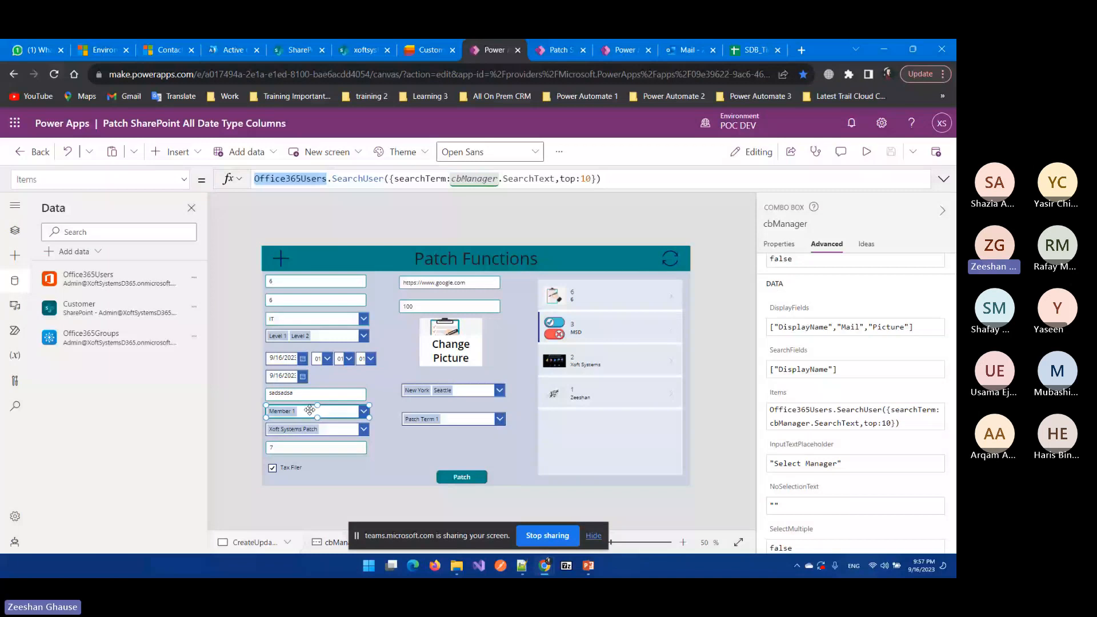
left_click(324, 220)
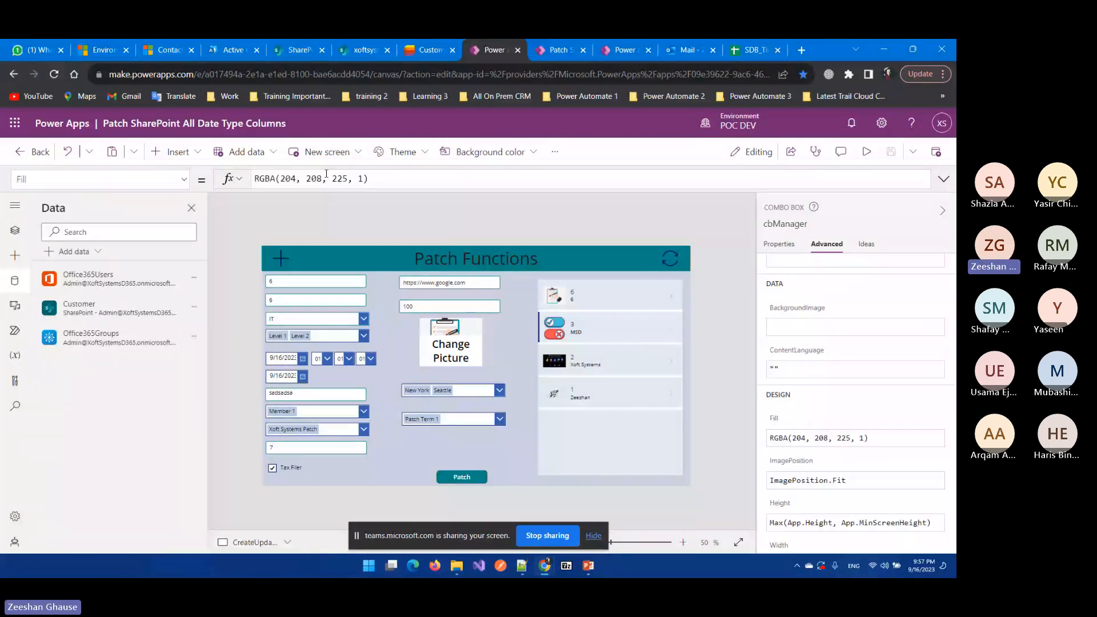
left_click_drag(323, 179, 248, 183)
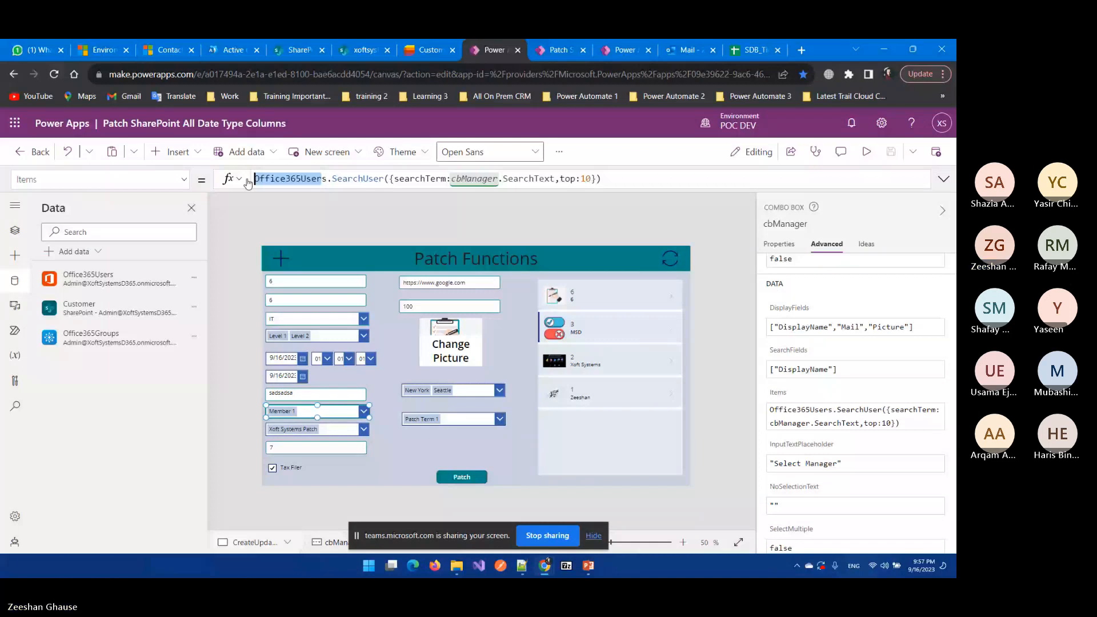
double_click(357, 178)
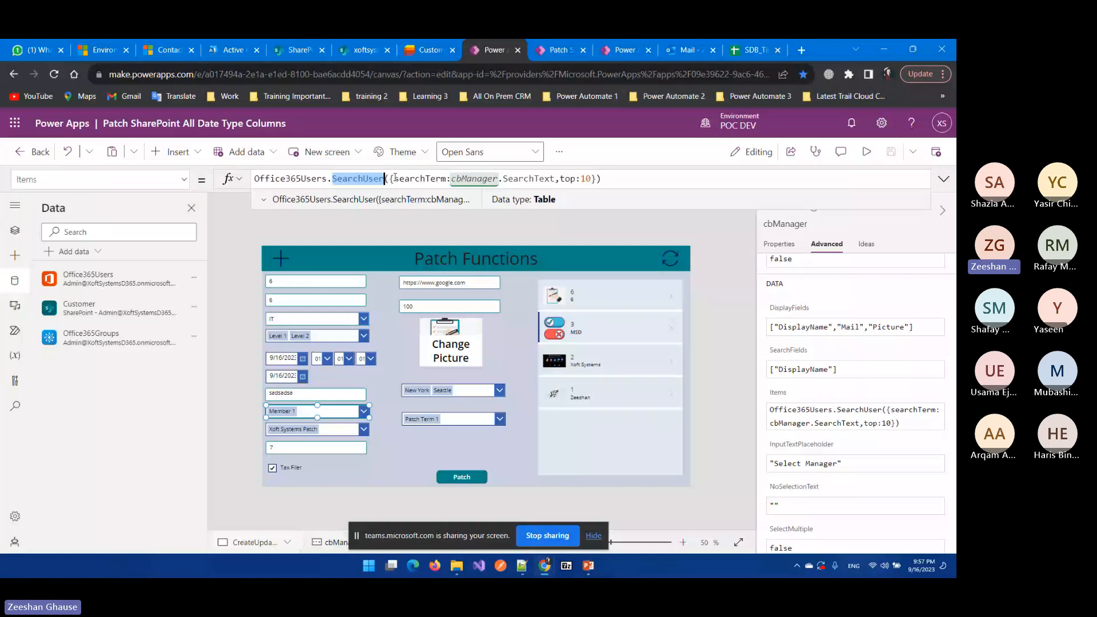
left_click_drag(392, 178, 445, 176)
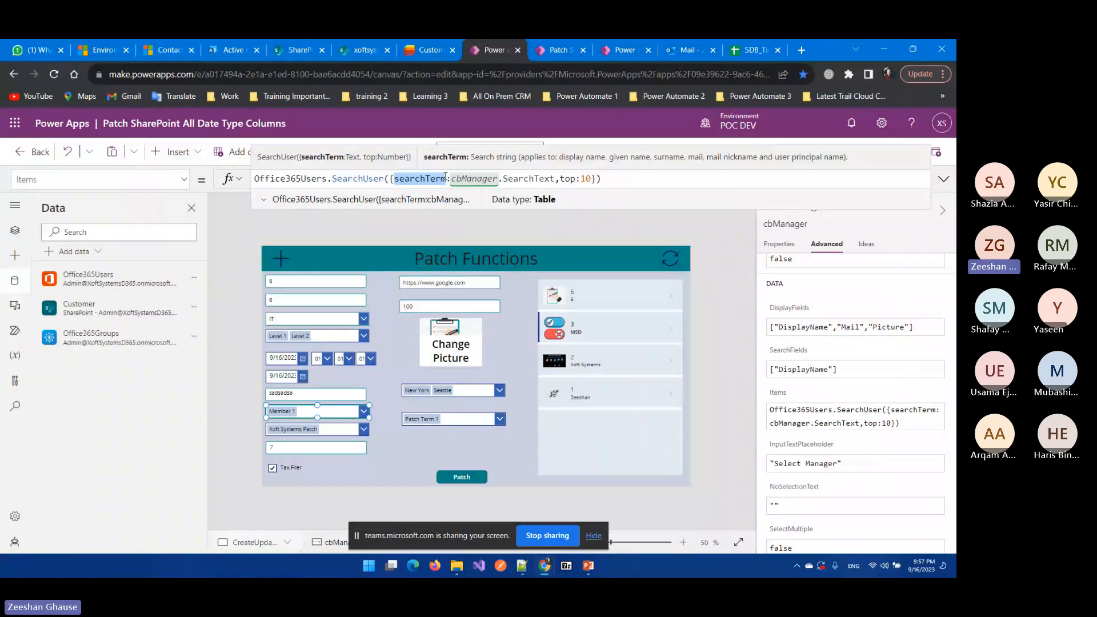
left_click(452, 179)
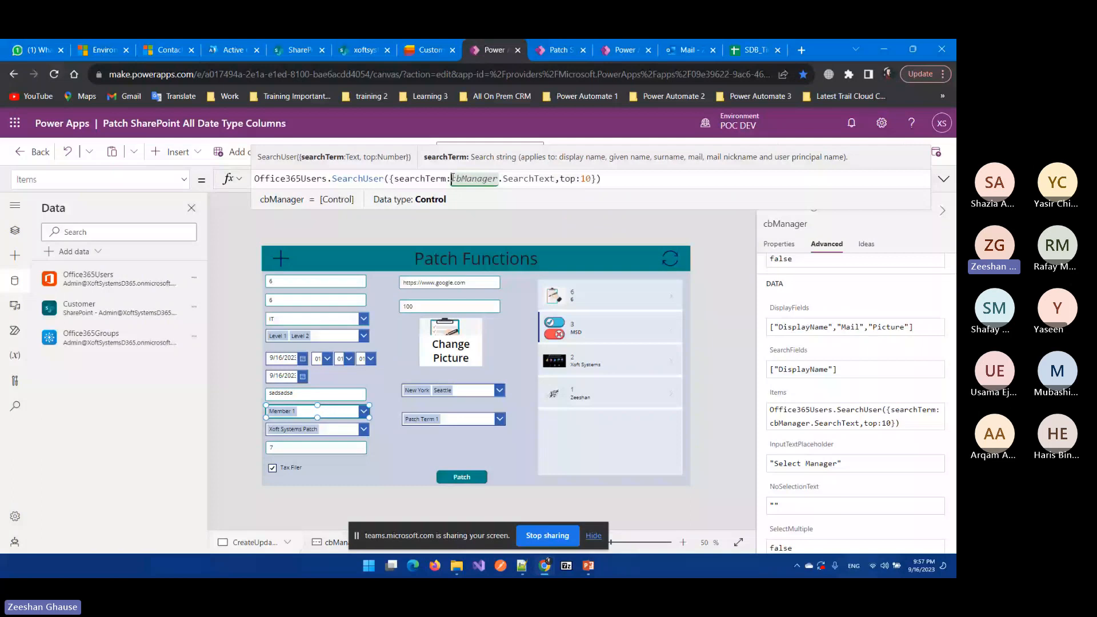
left_click_drag(452, 178, 505, 177)
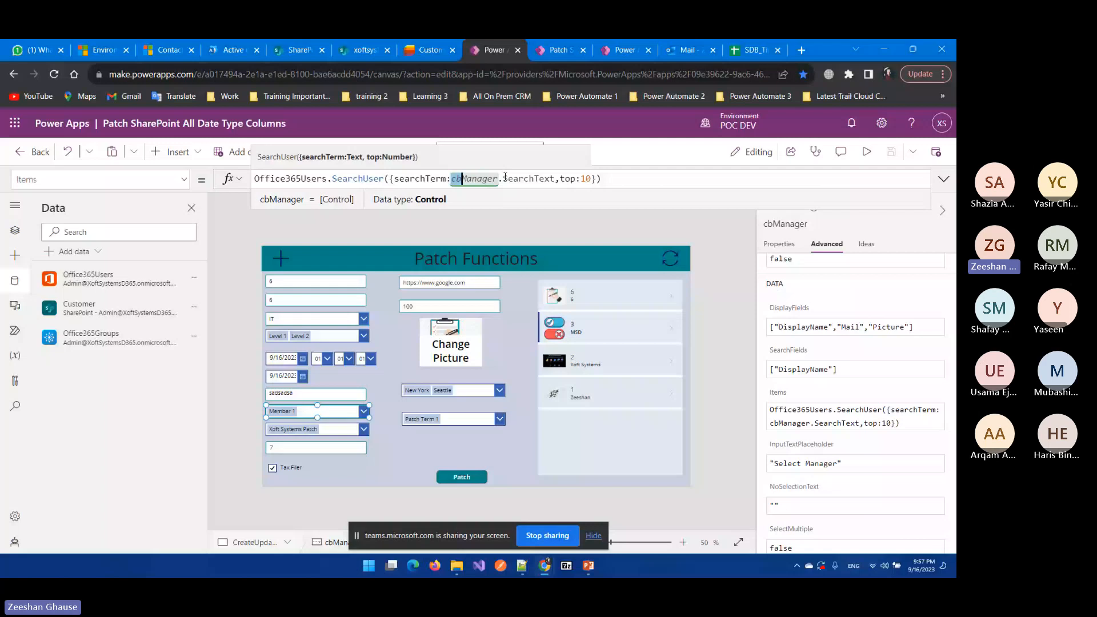
left_click_drag(555, 179, 511, 180)
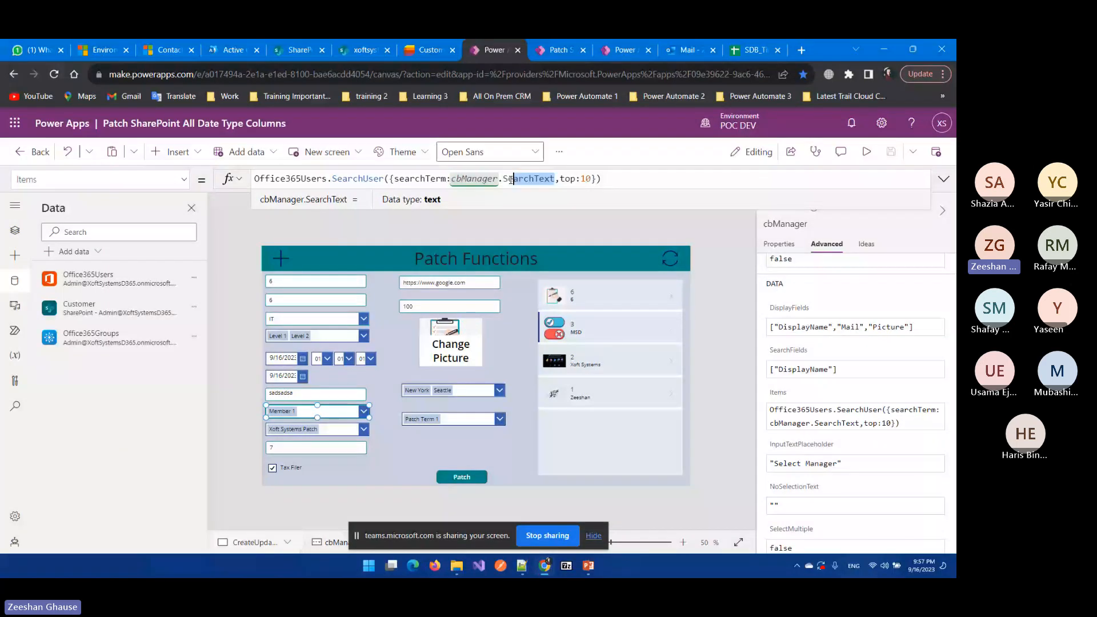
double_click(474, 179)
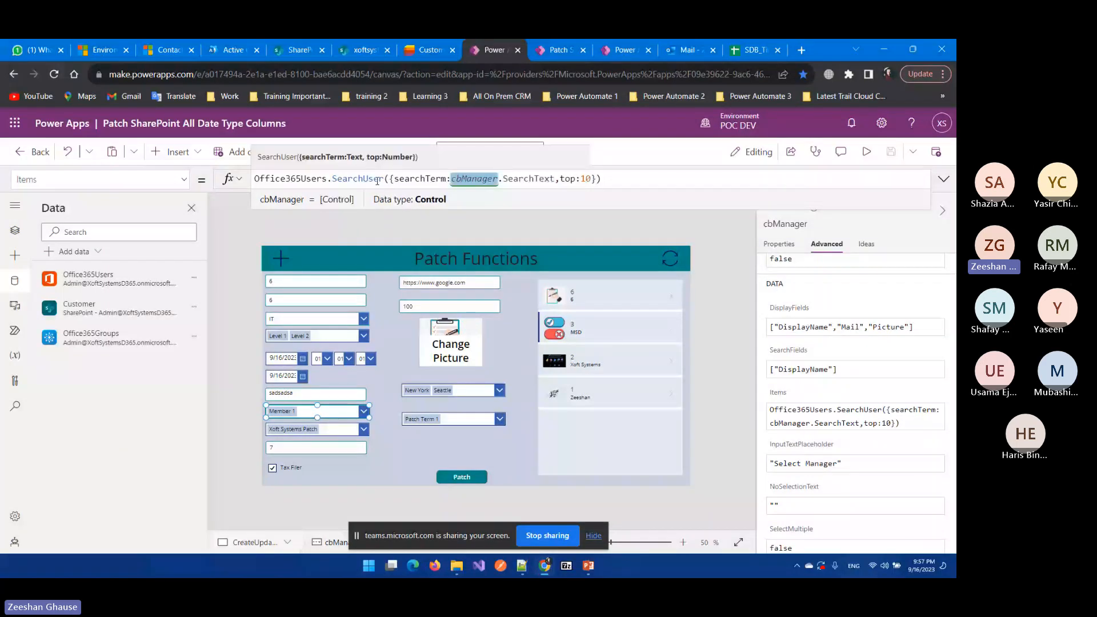
double_click(321, 178)
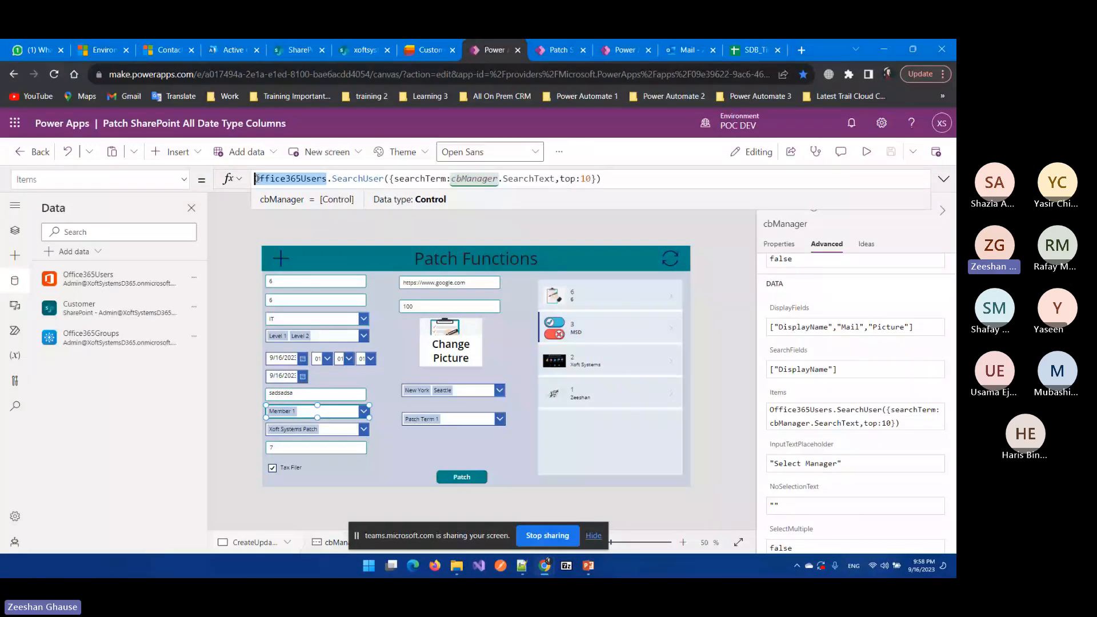
left_click(482, 203)
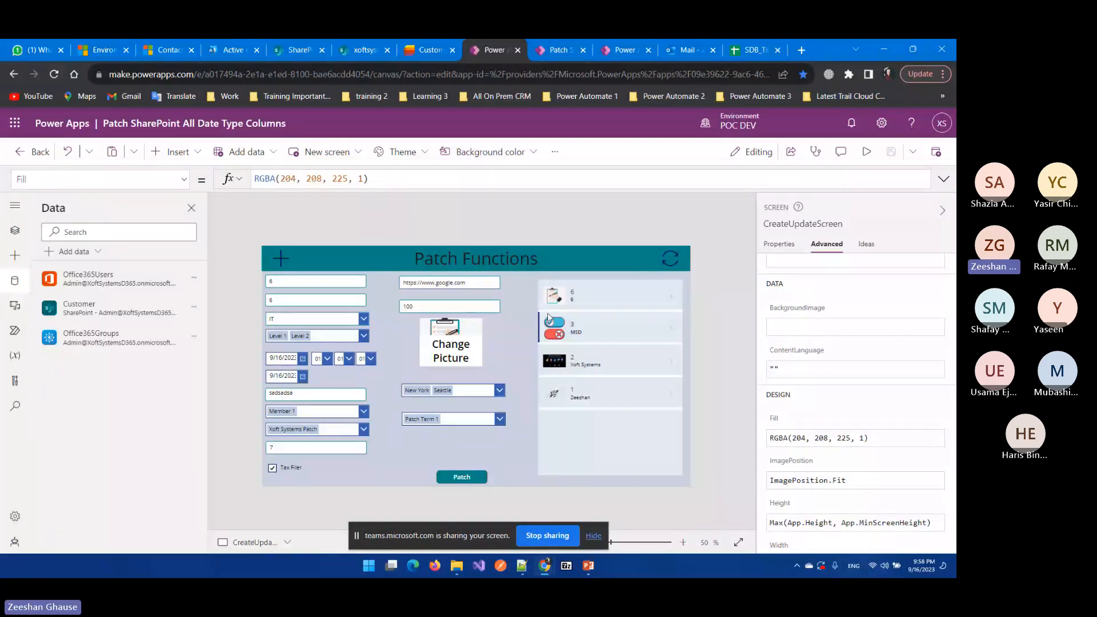
Step: Preview the app, search 'Mem' in the manager picker, choose Xoft Systems, then exit preview
left_click(867, 152)
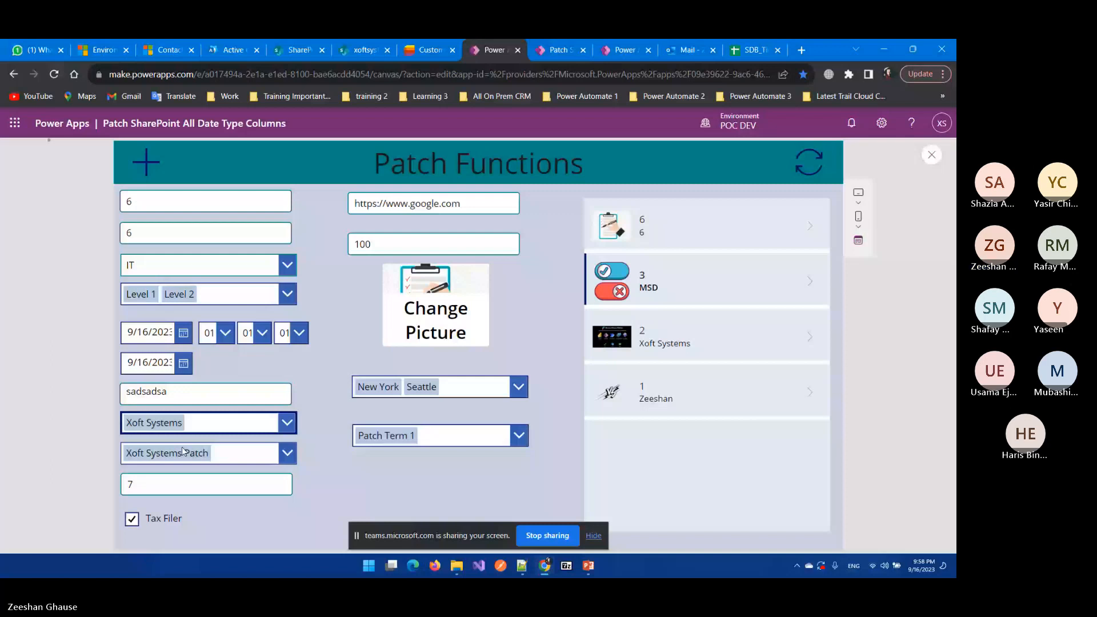
left_click(192, 423)
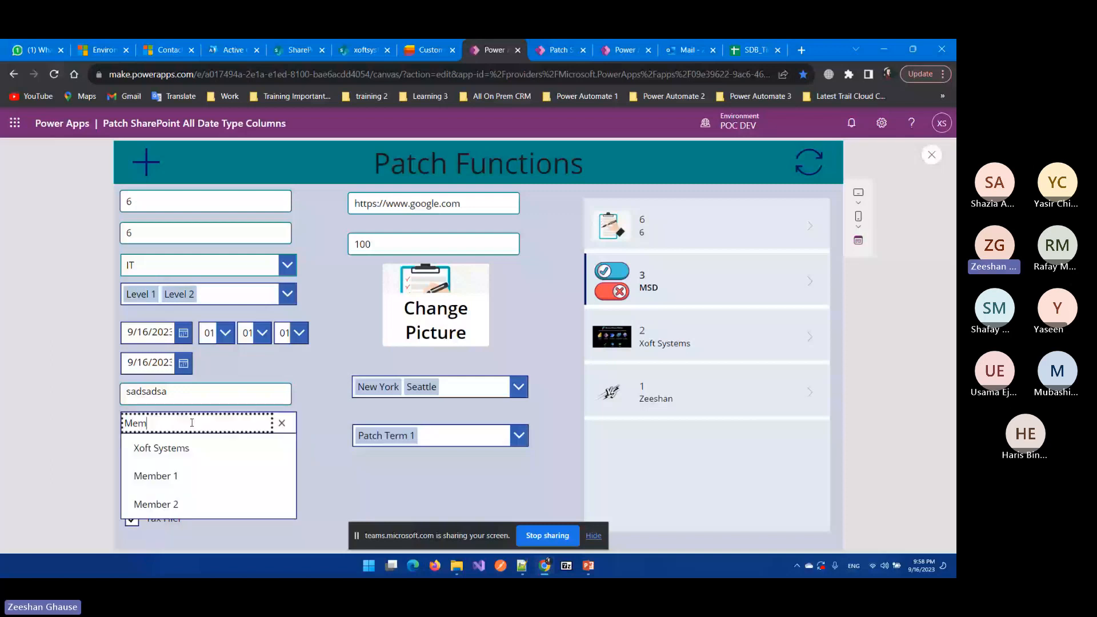
type("Mem")
left_click(179, 447)
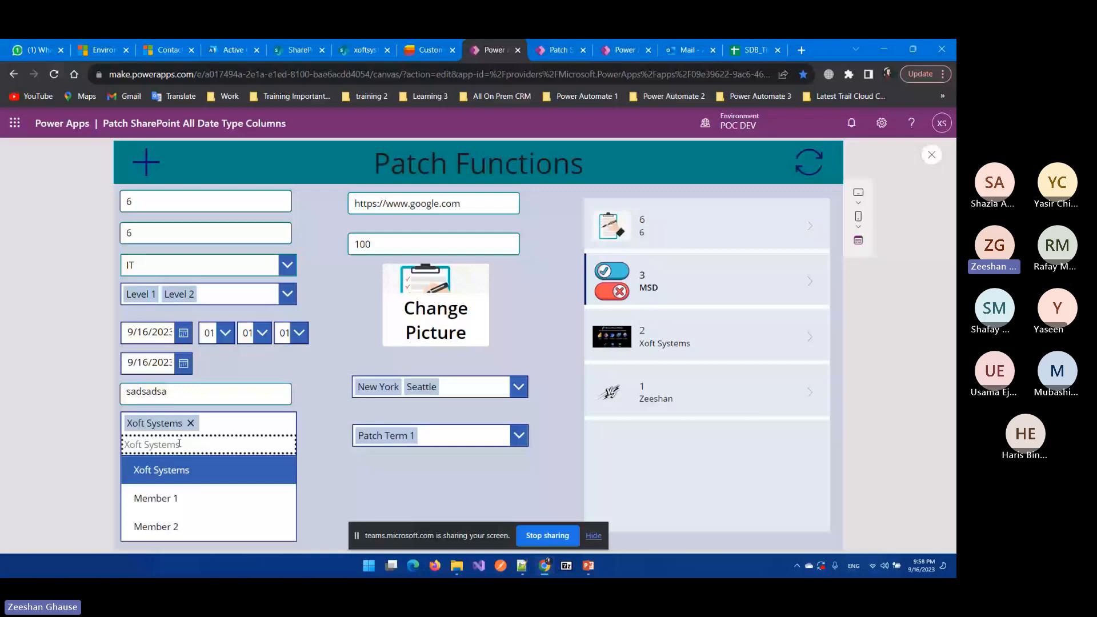
key("Escape")
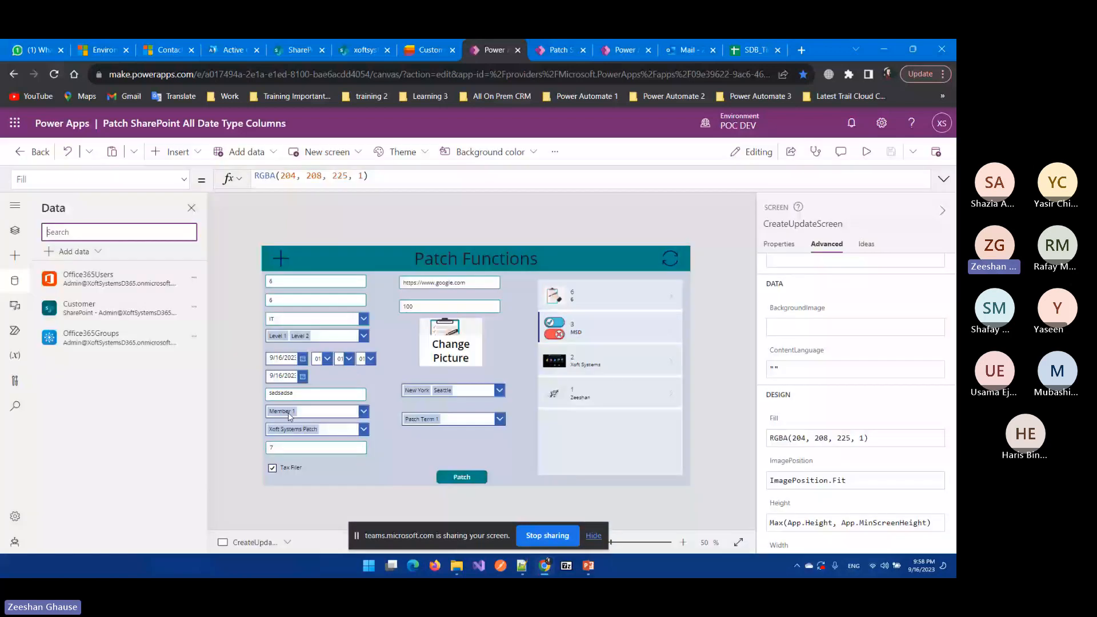
Step: Select cbTeamMembers to see its Office365Groups.ListOwnedGroups().value formula, then switch to the Customer list
left_click(332, 429)
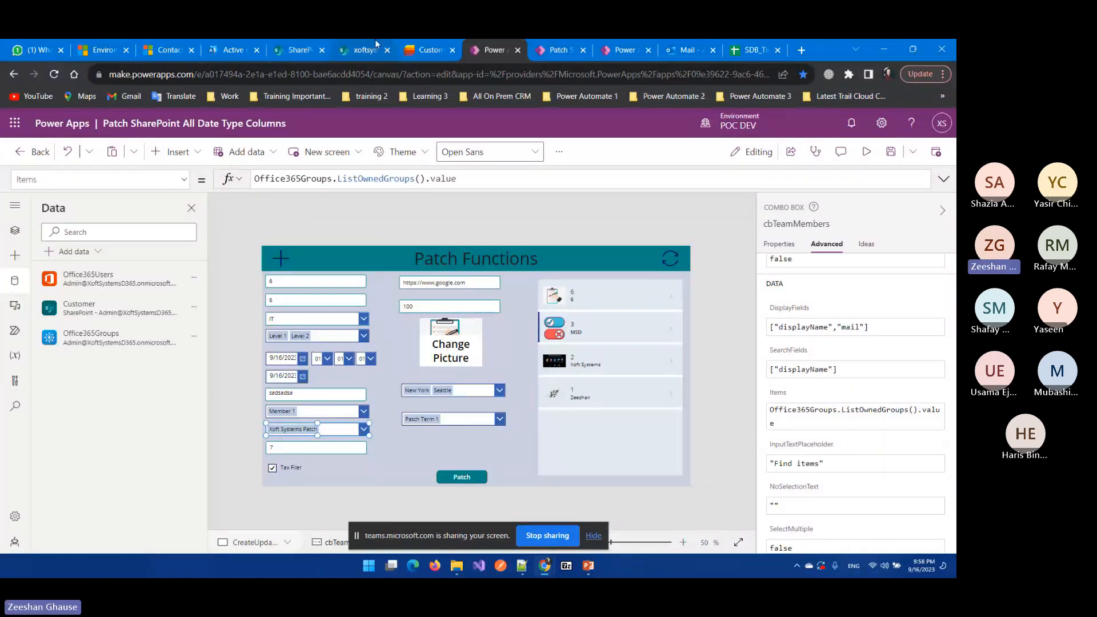
left_click(424, 50)
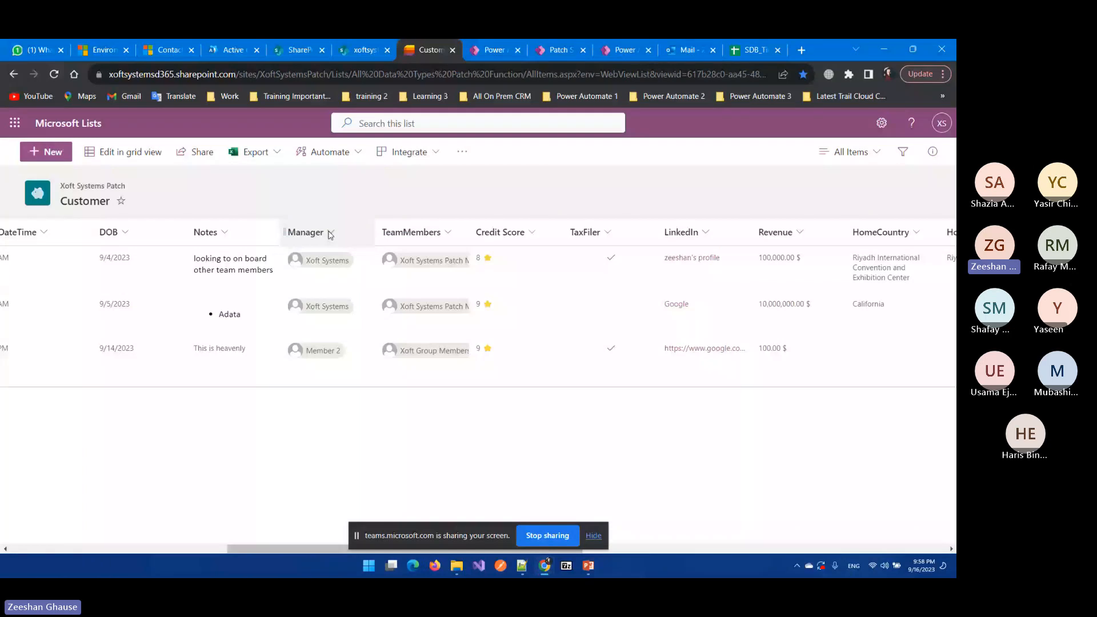
Step: Widen the TeamMembers column to show full group names, then go to the Power Platform environments page
left_click_drag(469, 232, 548, 233)
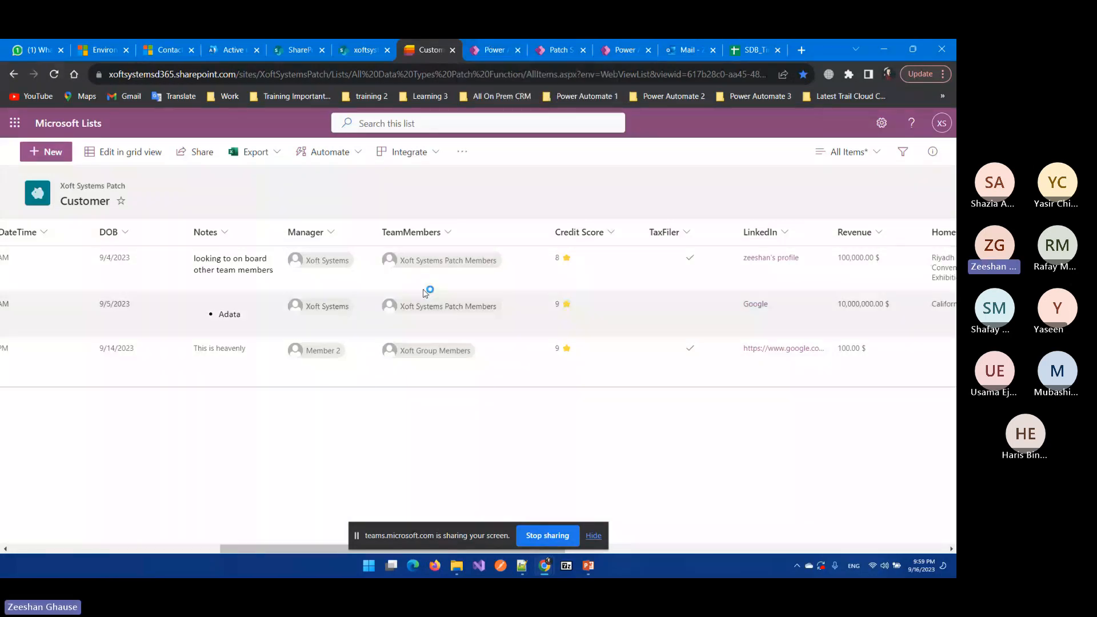
left_click(104, 50)
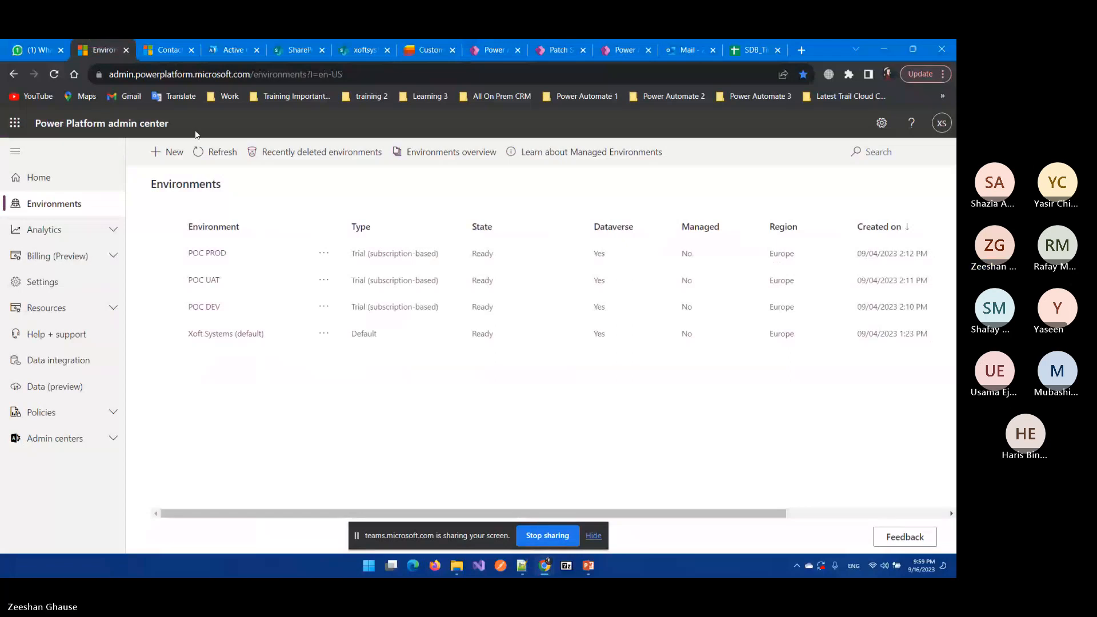
Step: Review active users, then the Xoft Group details under Active teams & groups, then return to Power Apps
left_click(233, 47)
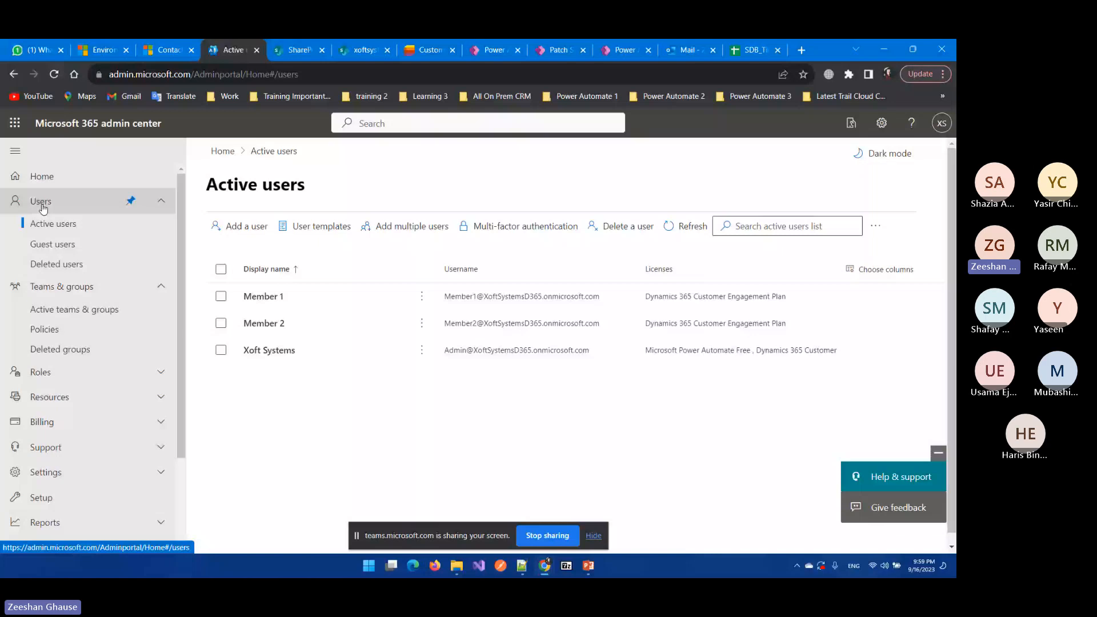
left_click(74, 309)
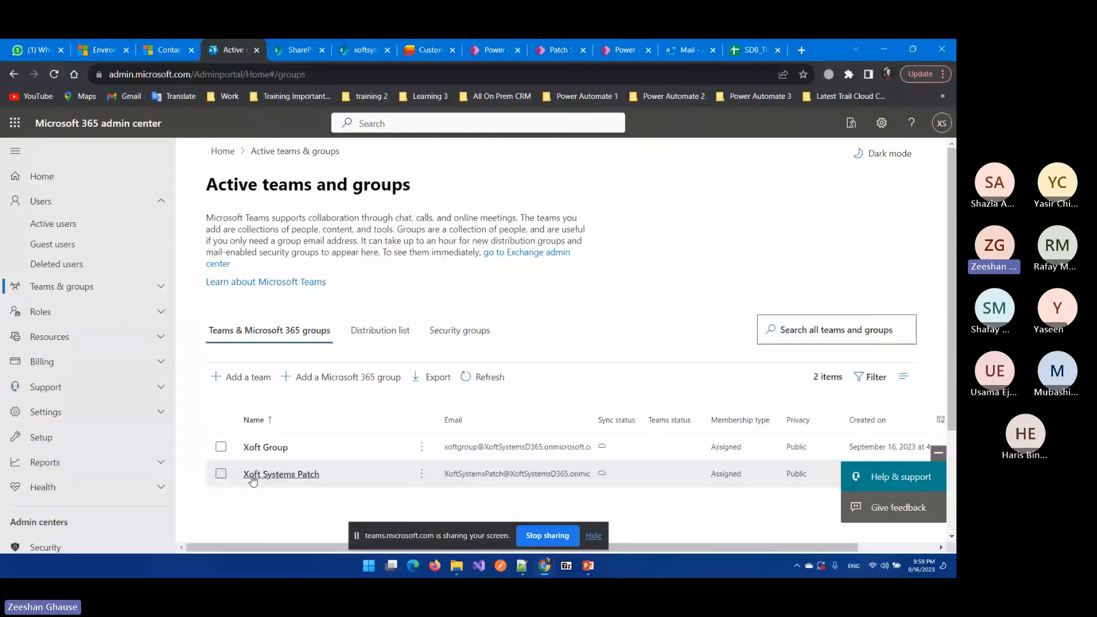
left_click(269, 449)
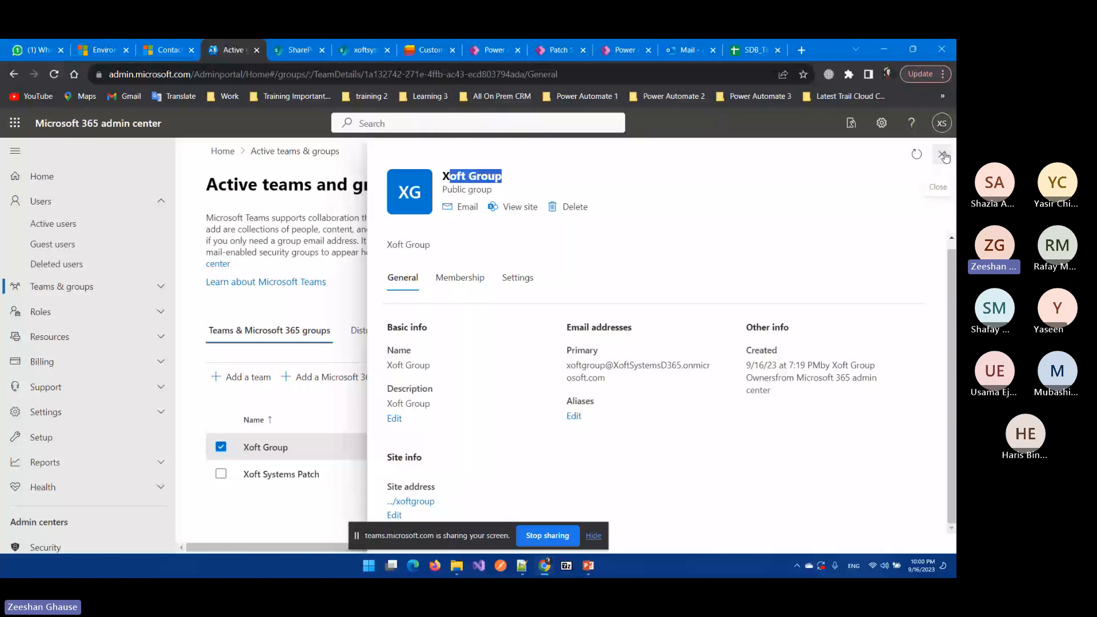
left_click(495, 51)
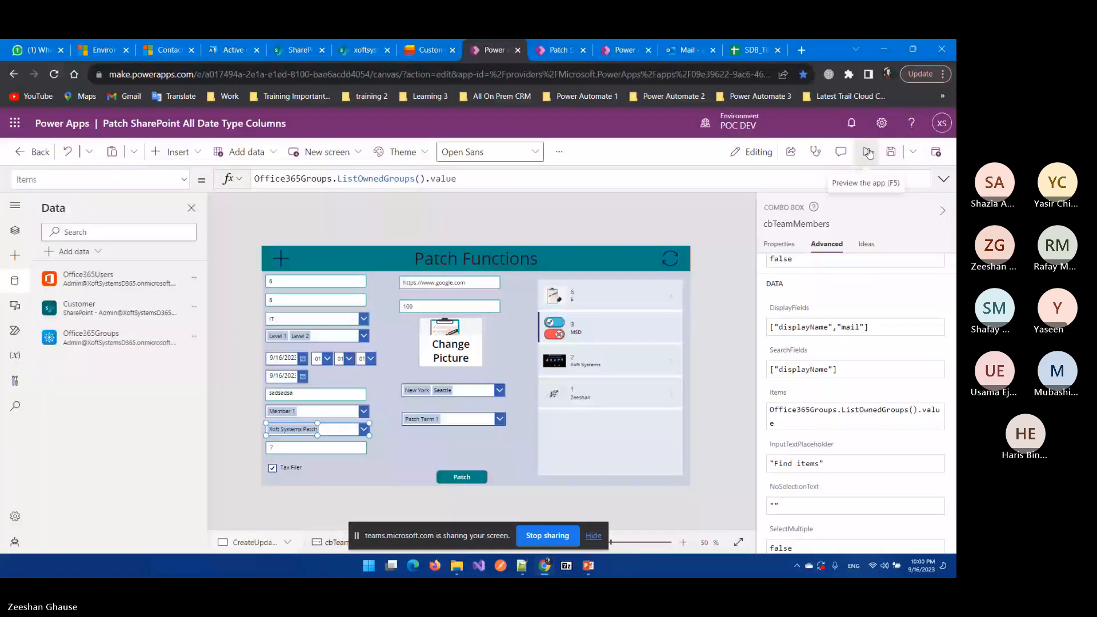
Step: Preview the app and check that the team members box lists only Xoft Systems Patch, then exit preview
left_click(868, 152)
left_click(257, 459)
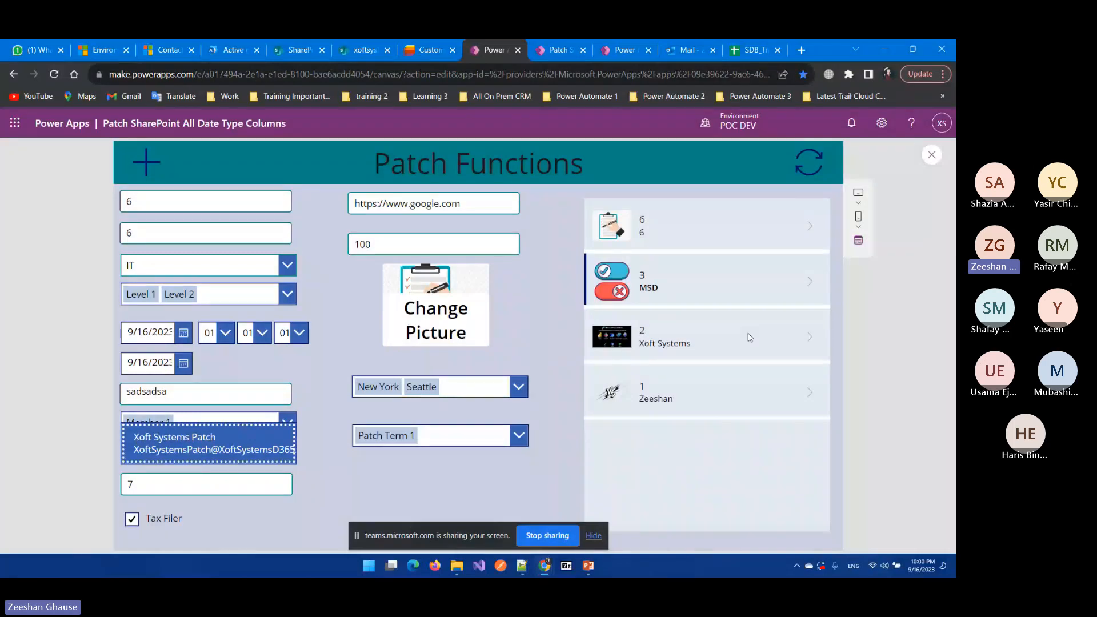
left_click(919, 187)
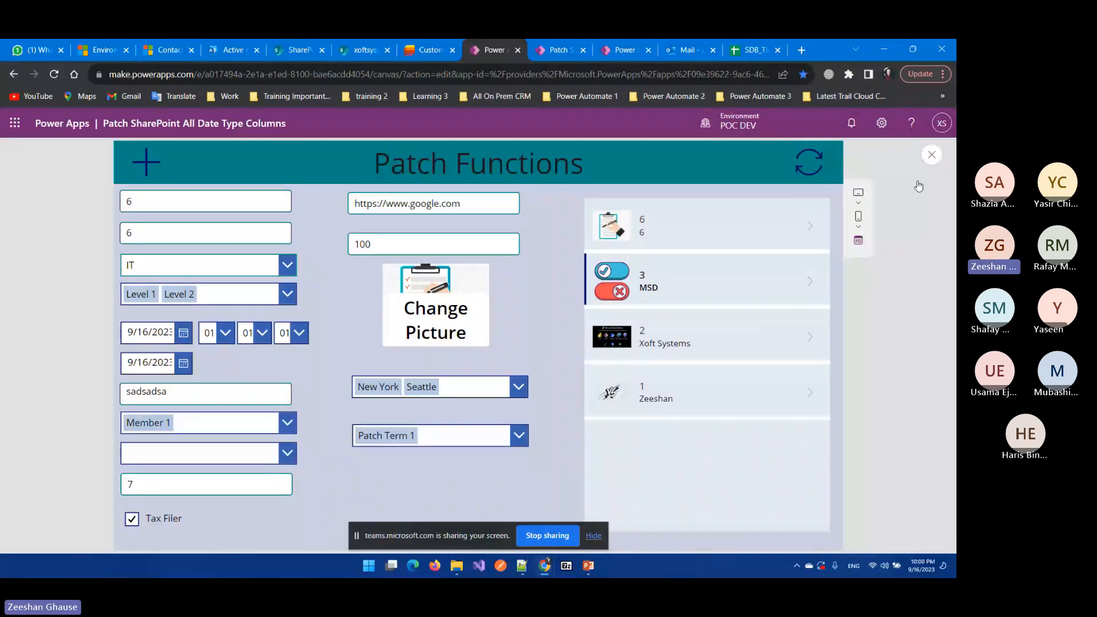
key("Escape")
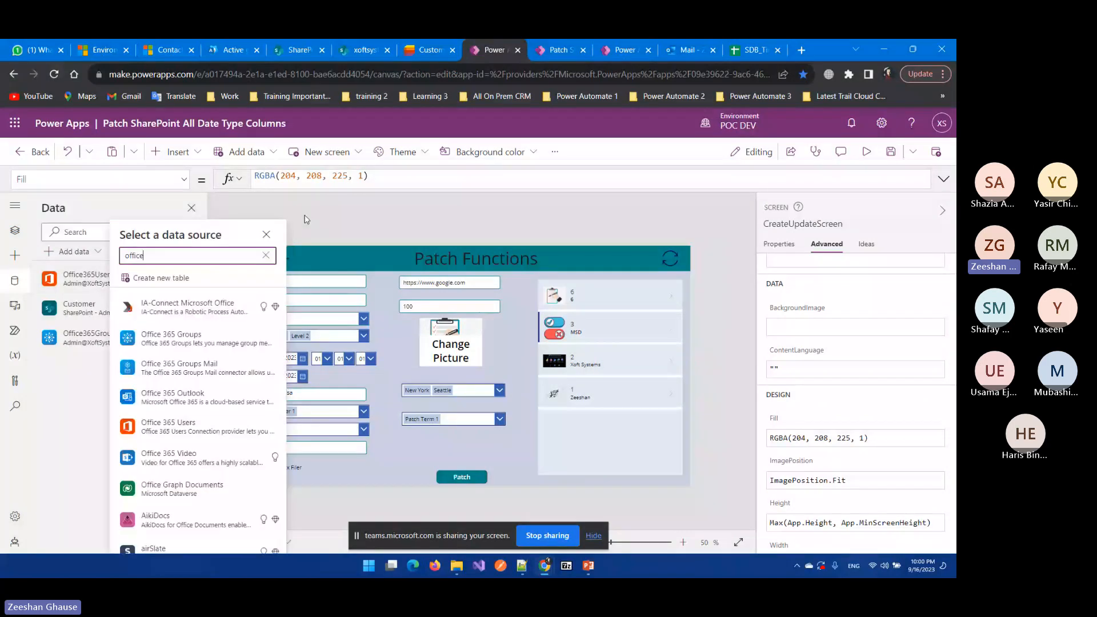
Step: Close the data source picker and highlight the ListOwnedGroups call in cbTeamMembers' Items formula
left_click(306, 219)
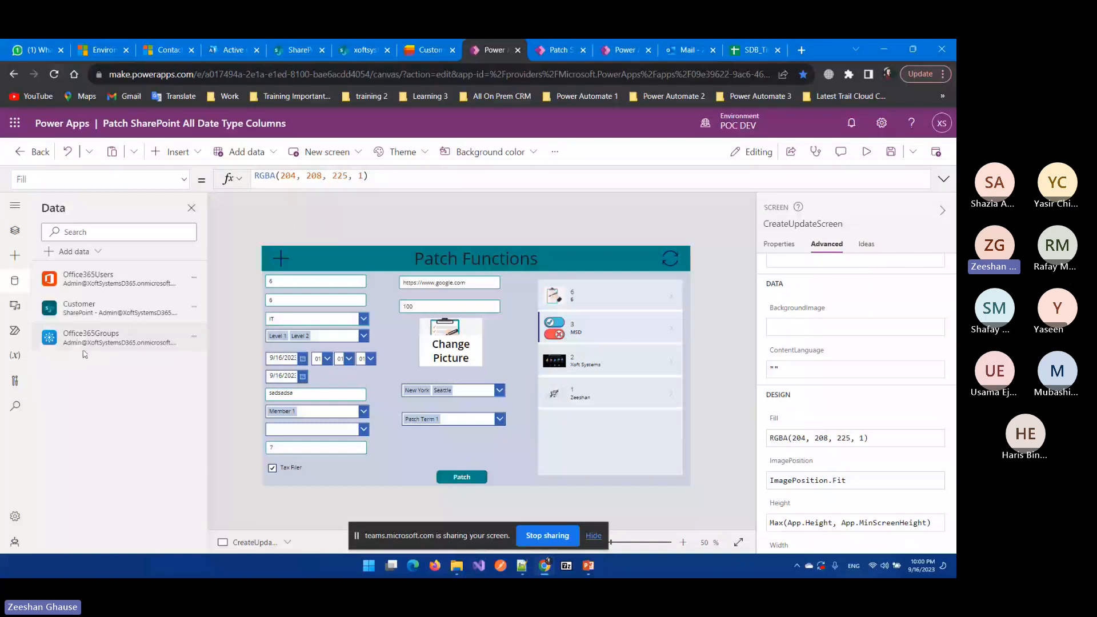
left_click(312, 430)
left_click_drag(332, 179, 286, 178)
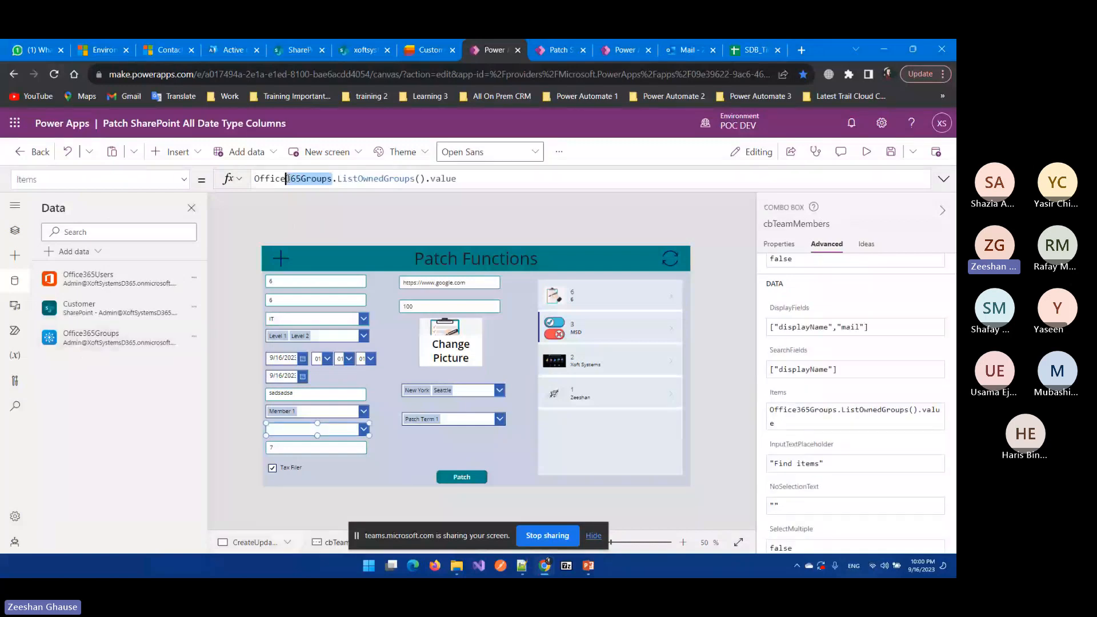
key("shift+End")
left_click(307, 178)
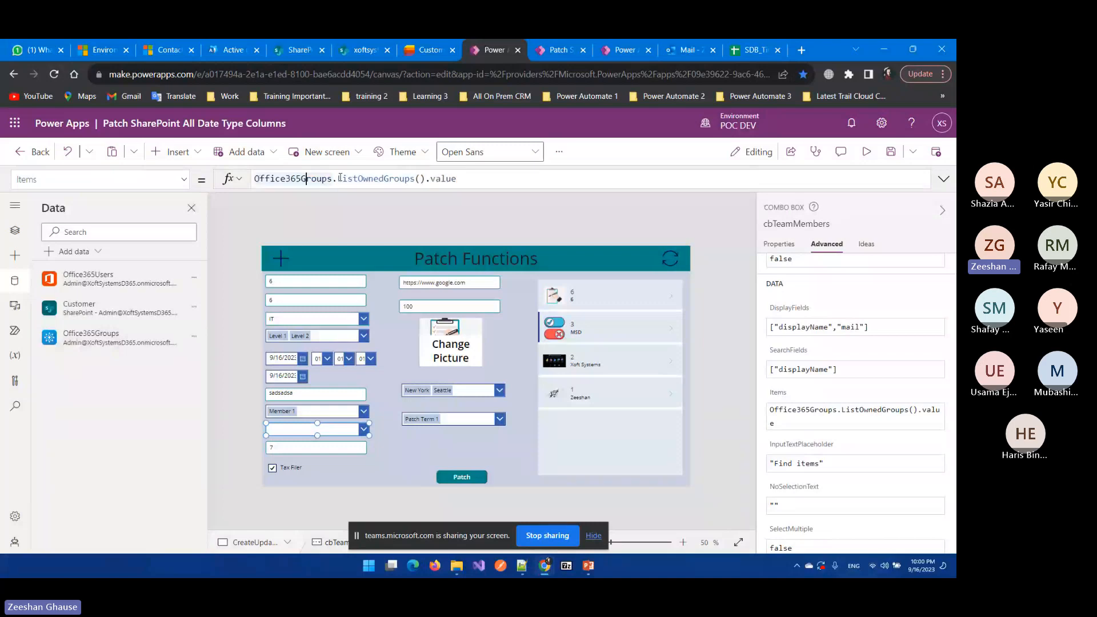
left_click_drag(338, 178, 427, 179)
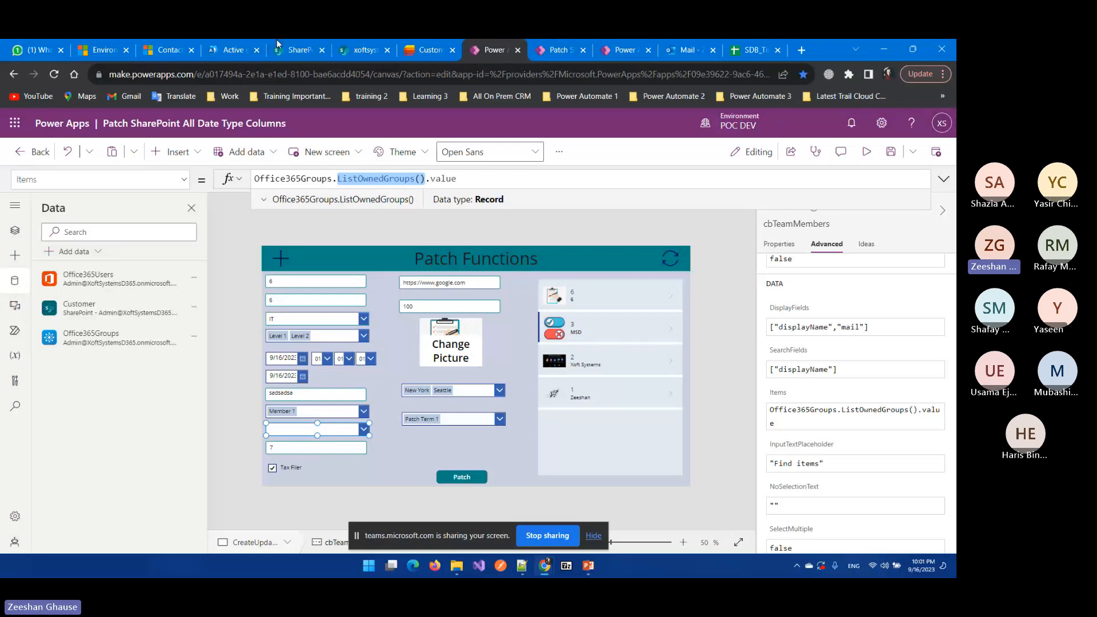
left_click(229, 48)
left_click(943, 129)
left_click_drag(883, 188, 850, 189)
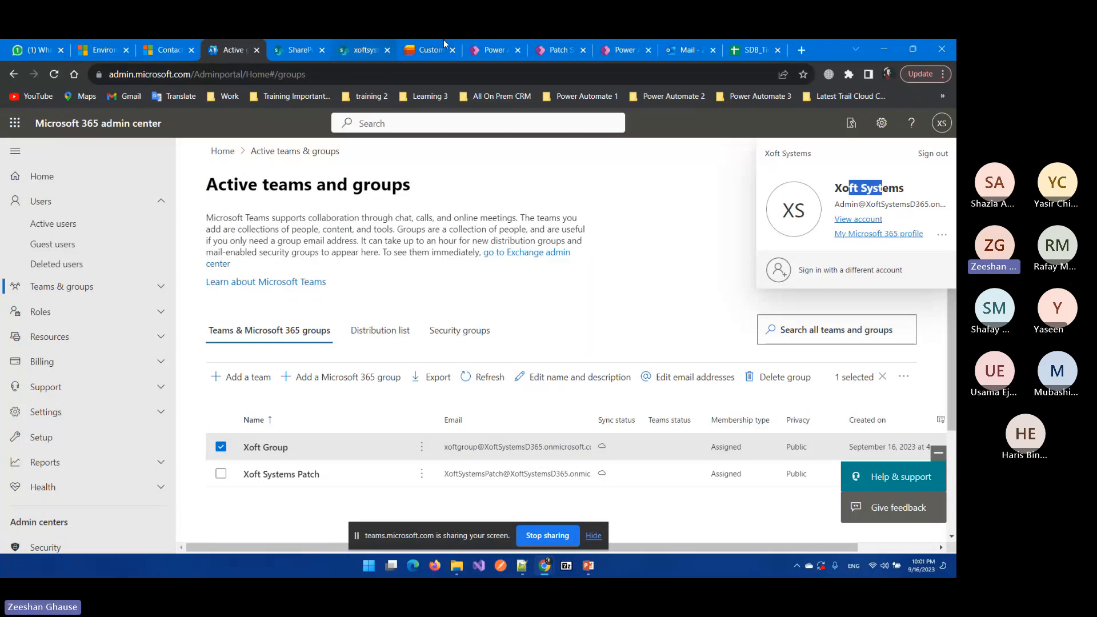
left_click(489, 50)
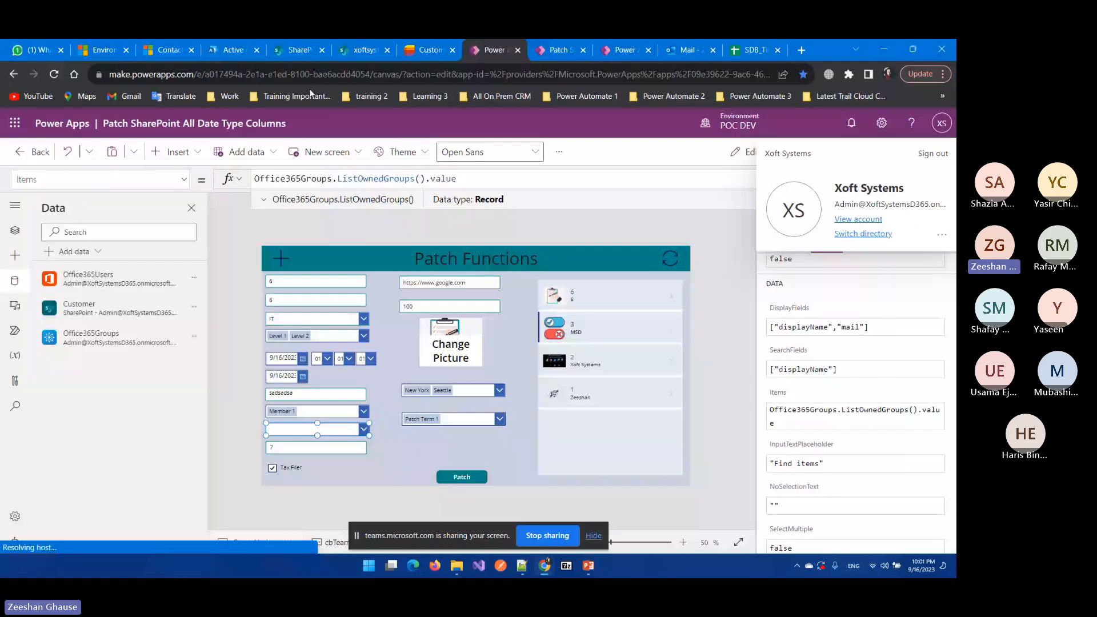
left_click(251, 45)
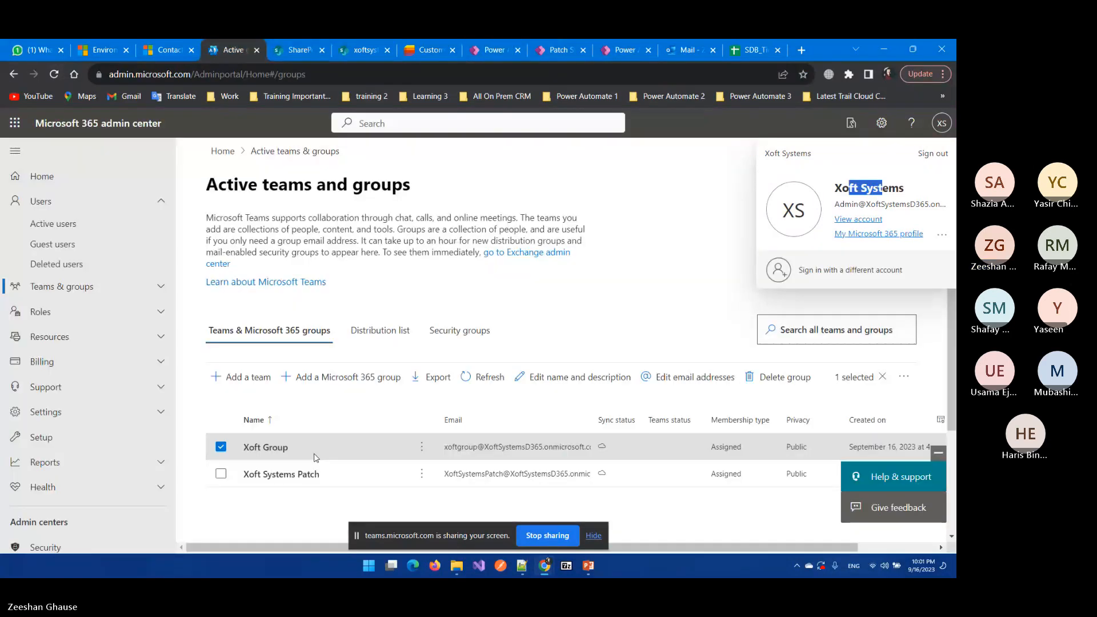
left_click(426, 50)
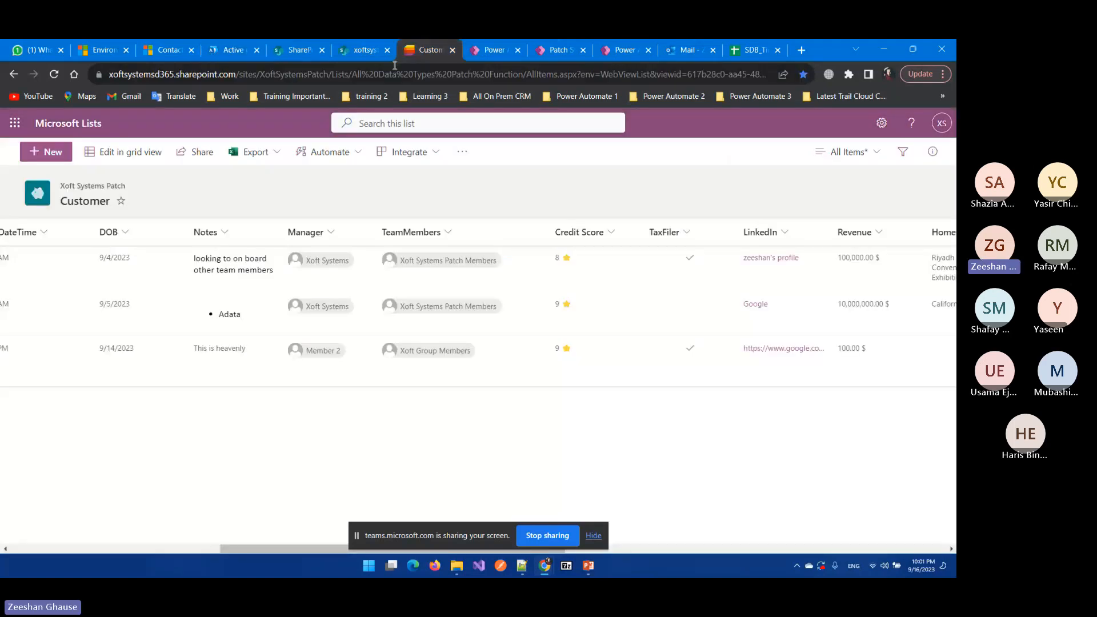
key("ctrl+Tab")
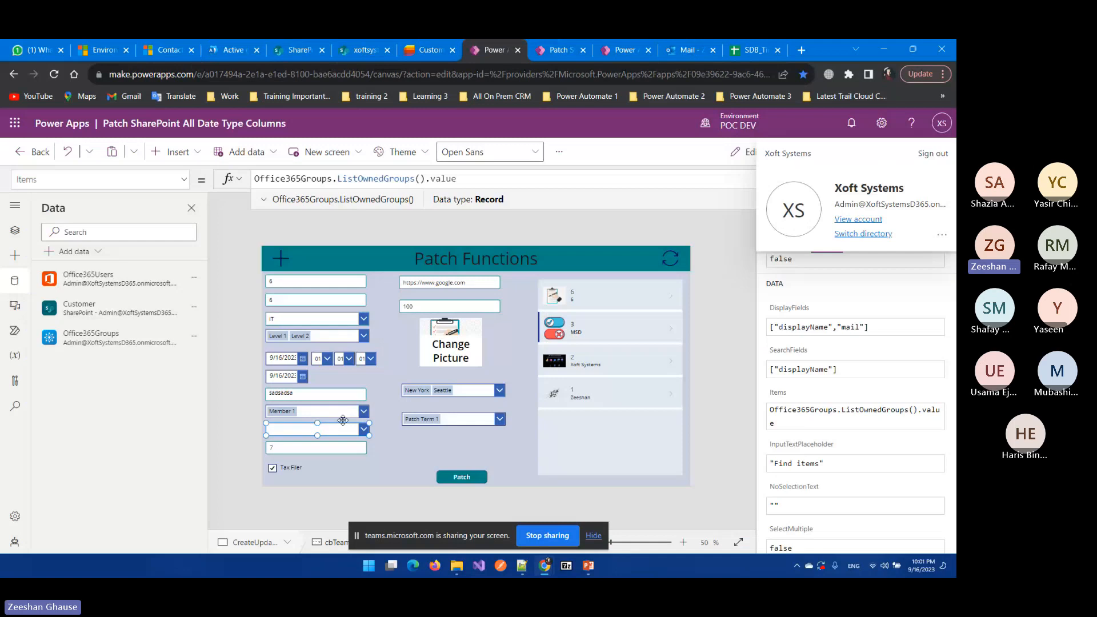
left_click(730, 249)
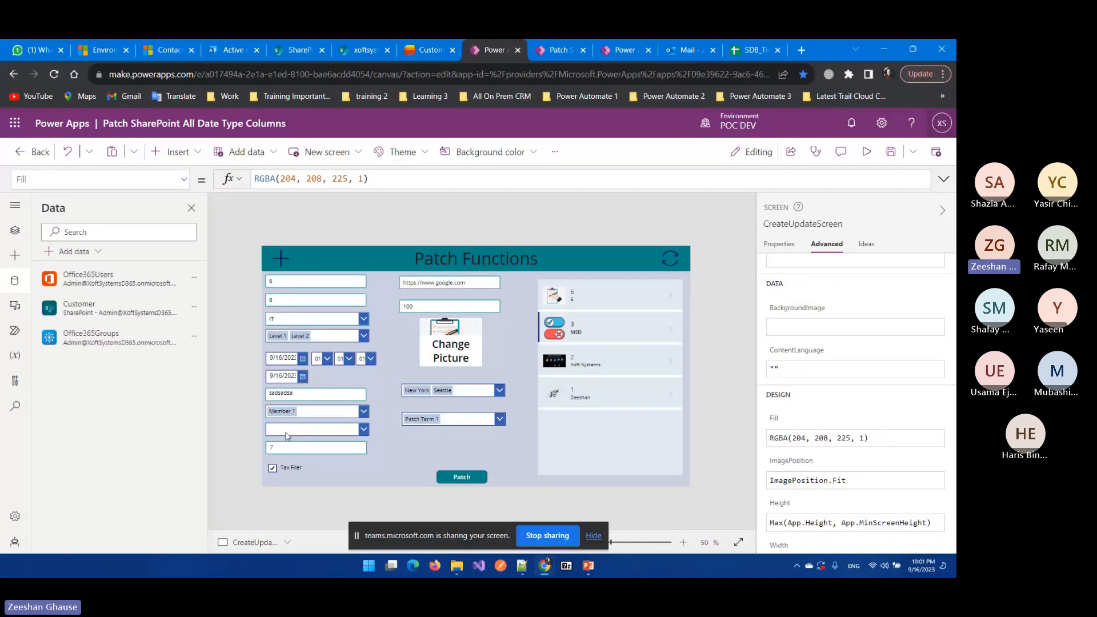
Step: Check the Credit Score column's Number settings in Lists, then select numCreditScore in Power Apps
key("ctrl+shift+Tab")
left_click_drag(414, 555, 423, 555)
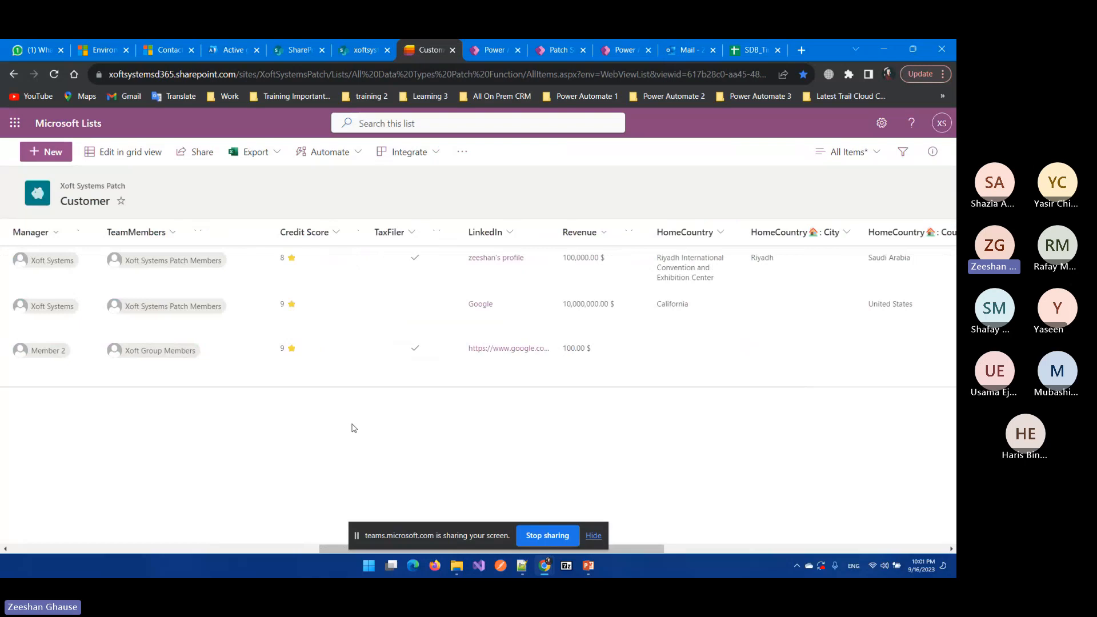
left_click(305, 232)
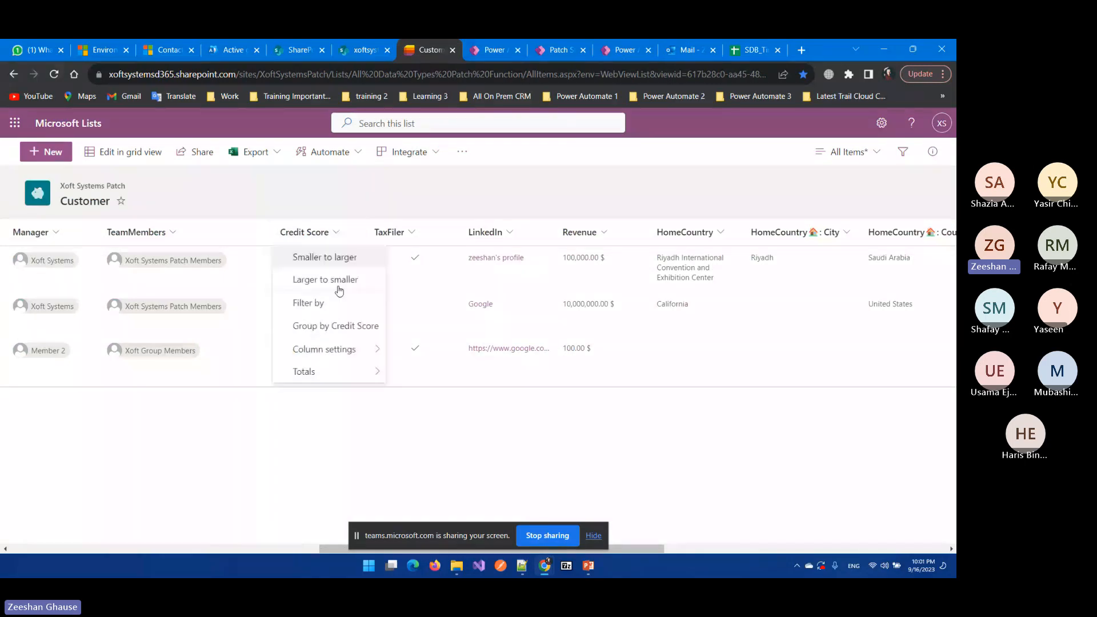
mouse_move(324, 349)
left_click(397, 333)
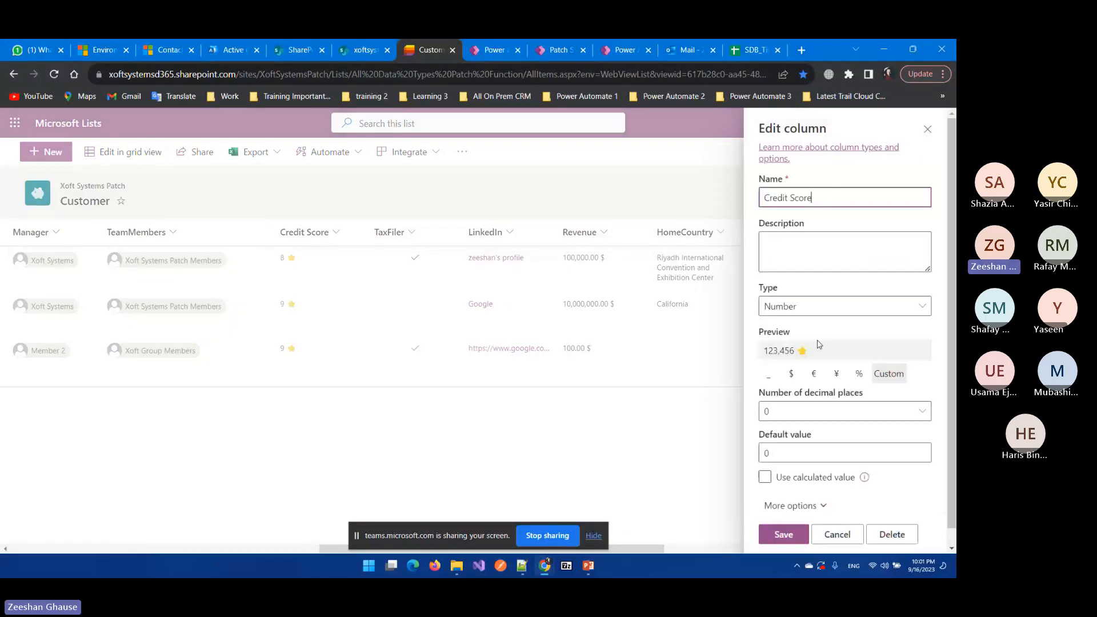
left_click(512, 41)
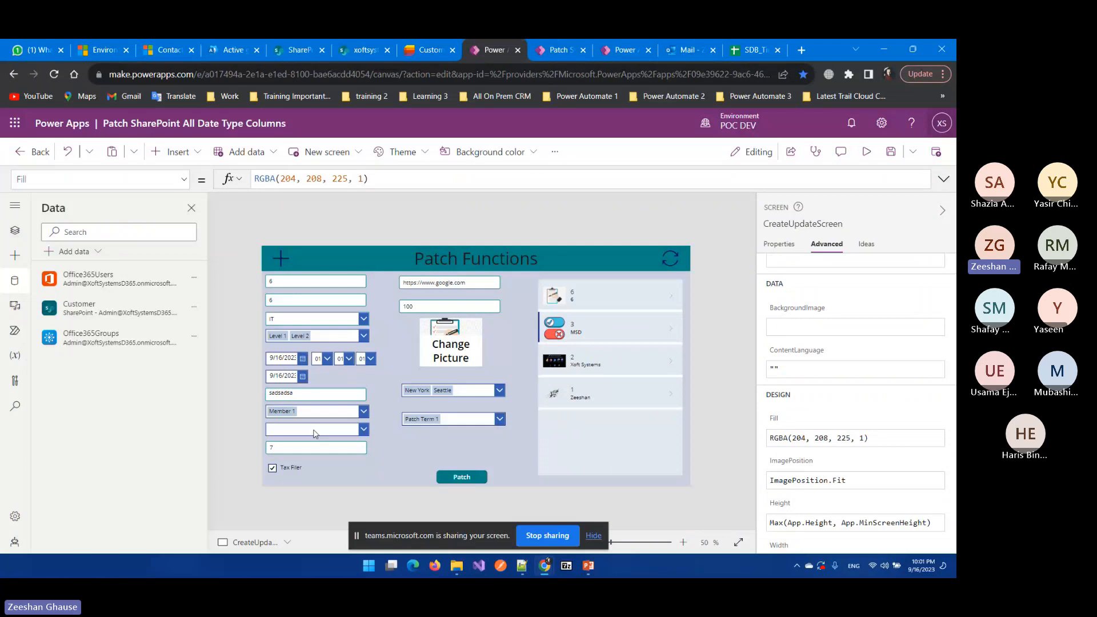
left_click(311, 449)
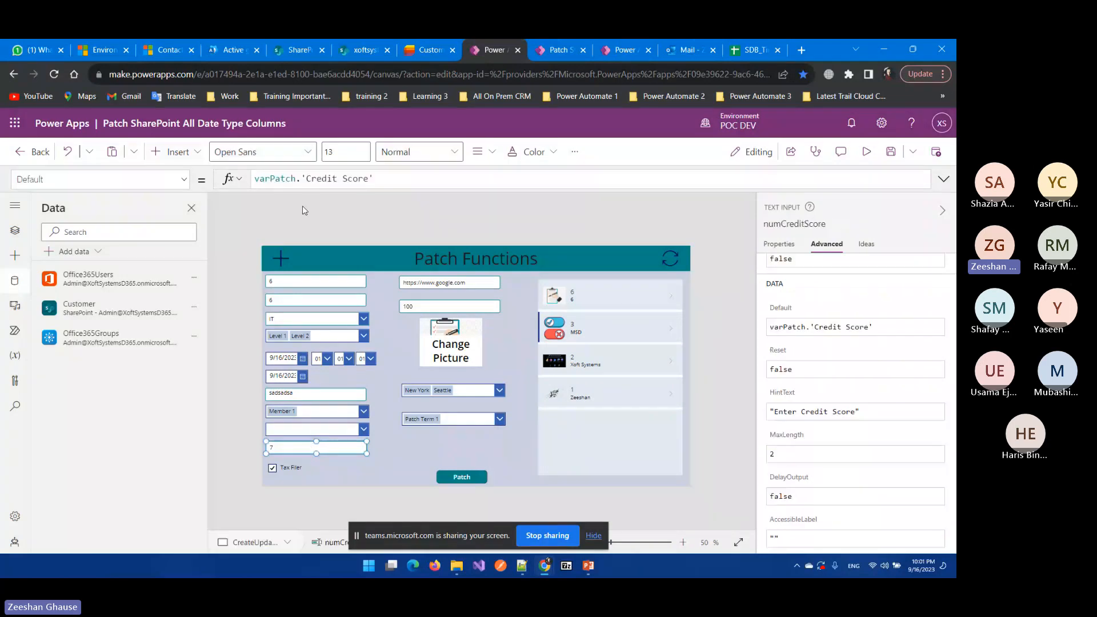
Step: Check numCreditScore's Number format and maximum length of 2 in its Properties pane
left_click(780, 244)
left_click(915, 292)
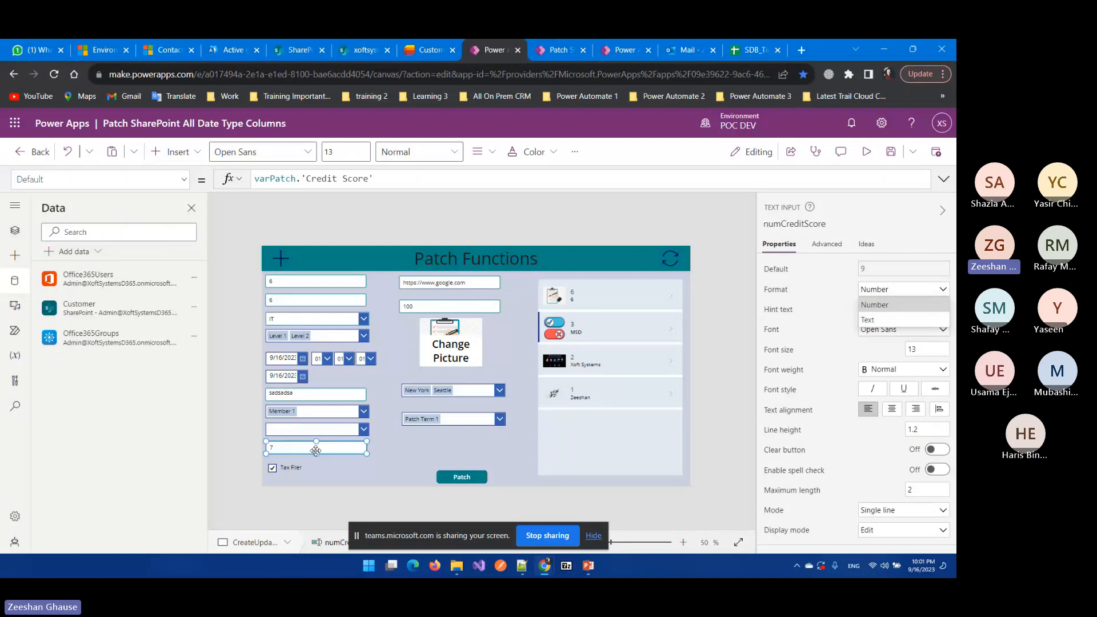
left_click(738, 223)
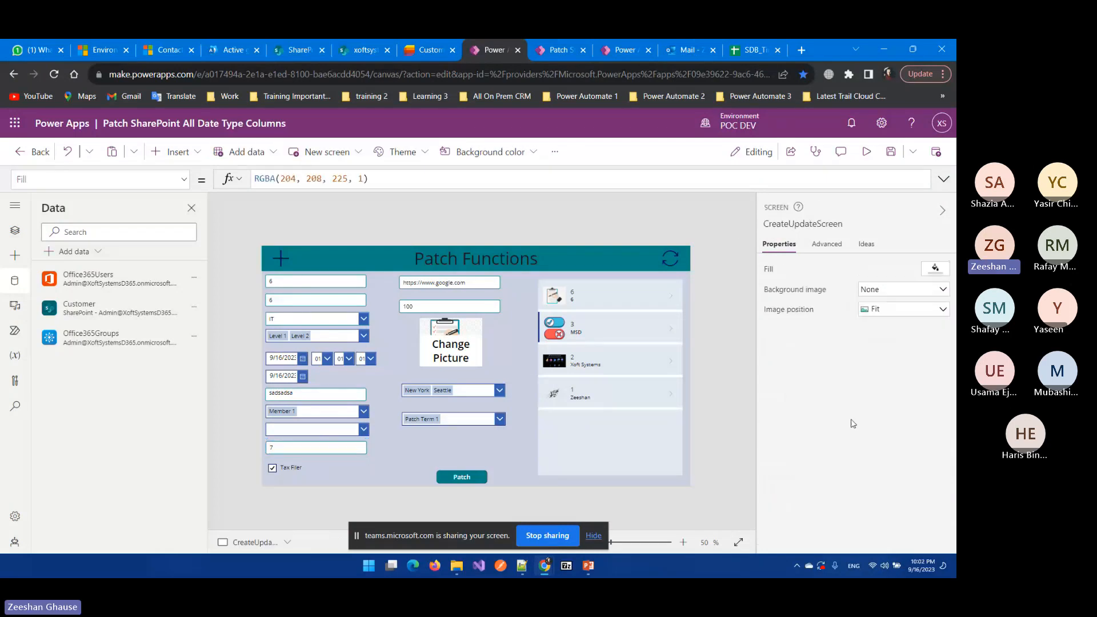
left_click(344, 449)
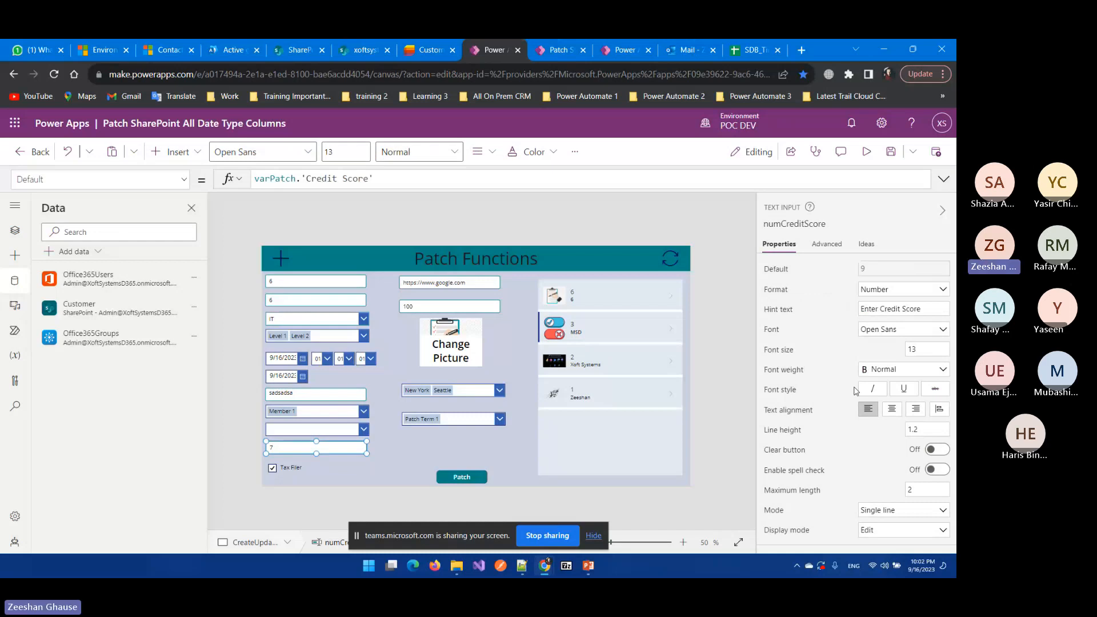
scroll(892, 378, "down", 2)
left_click(918, 364)
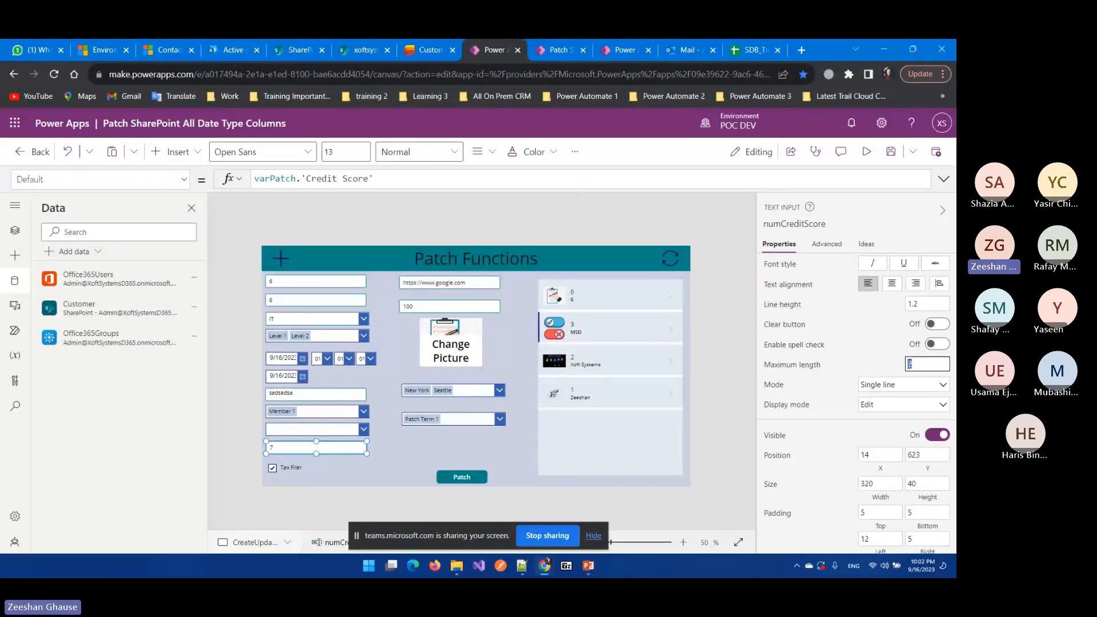
scroll(833, 285, "up", 2)
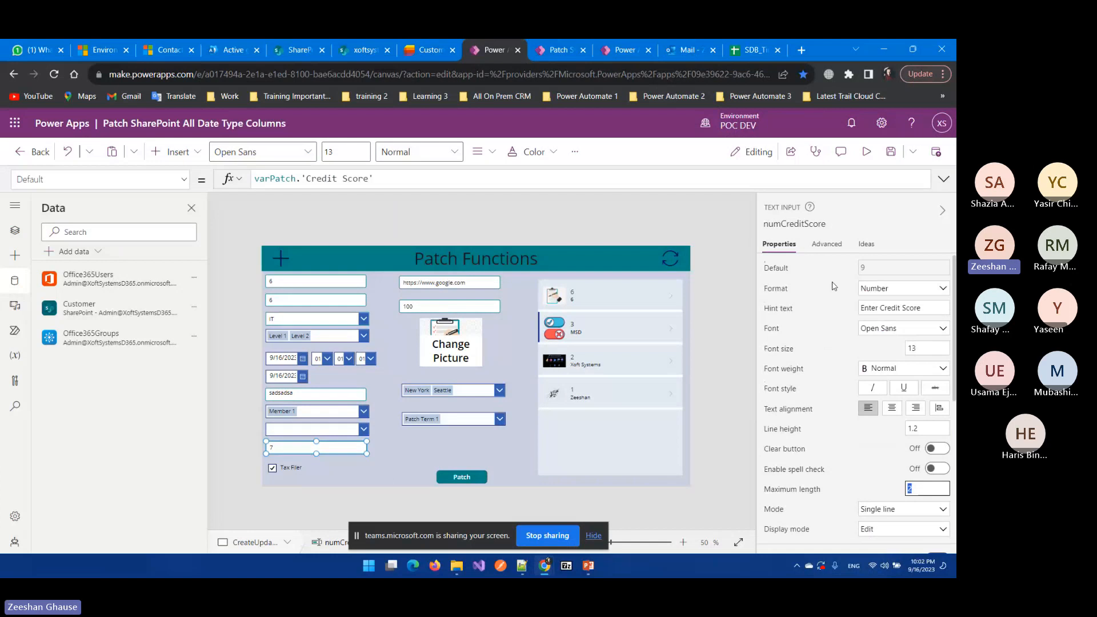
scroll(831, 298, "down", 3)
left_click(721, 224)
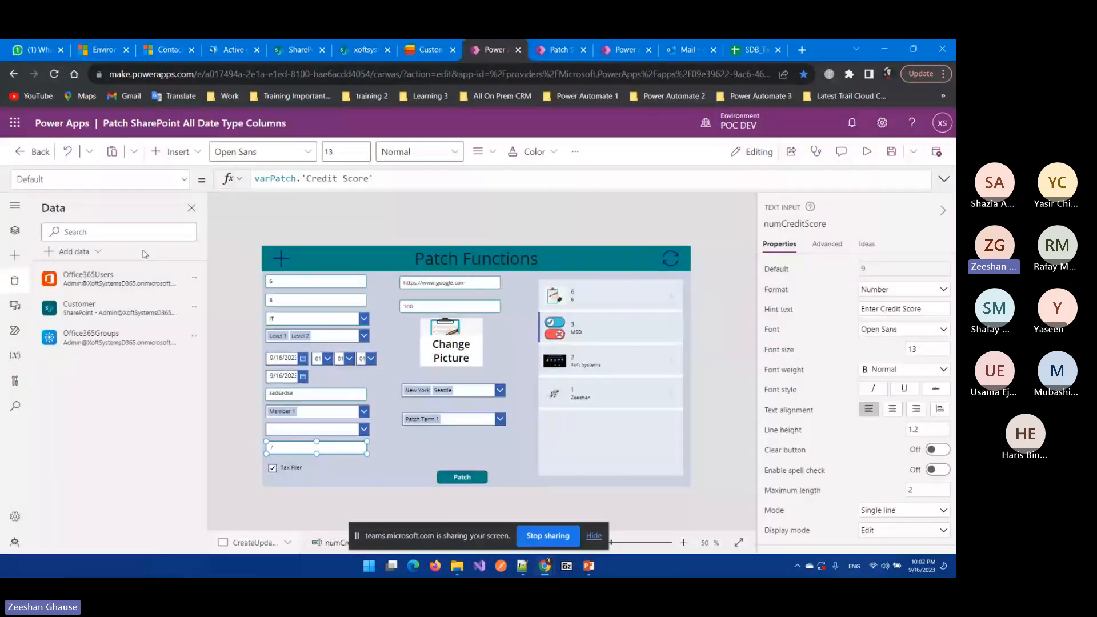
Step: Select numCreditScore in Tree view, then close the Credit Score column settings in Lists
left_click(15, 230)
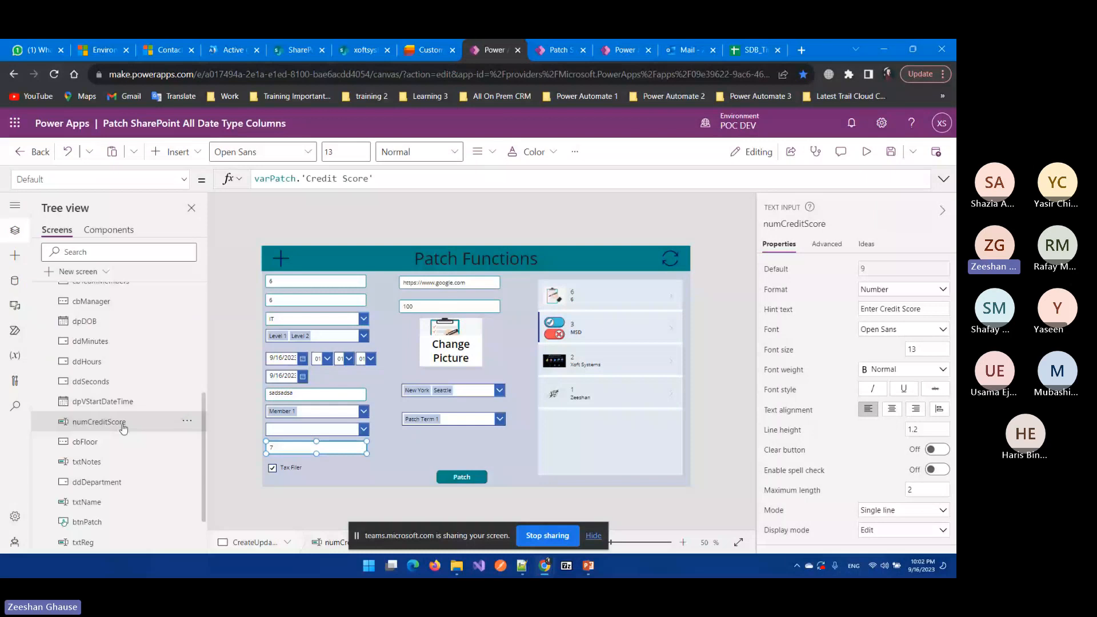
left_click(79, 361)
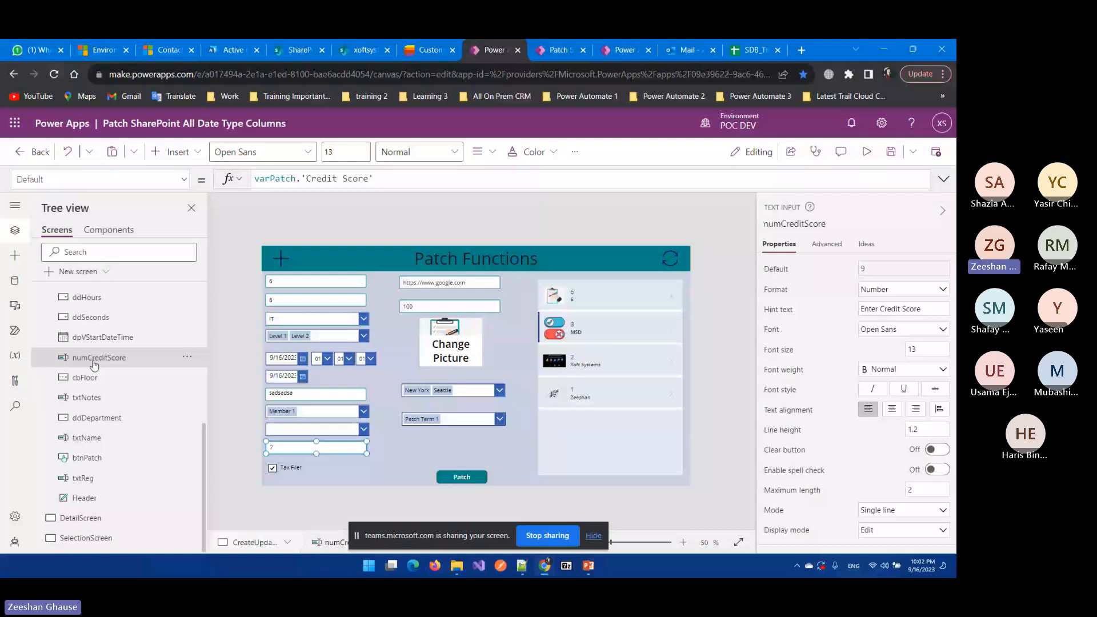
left_click(431, 50)
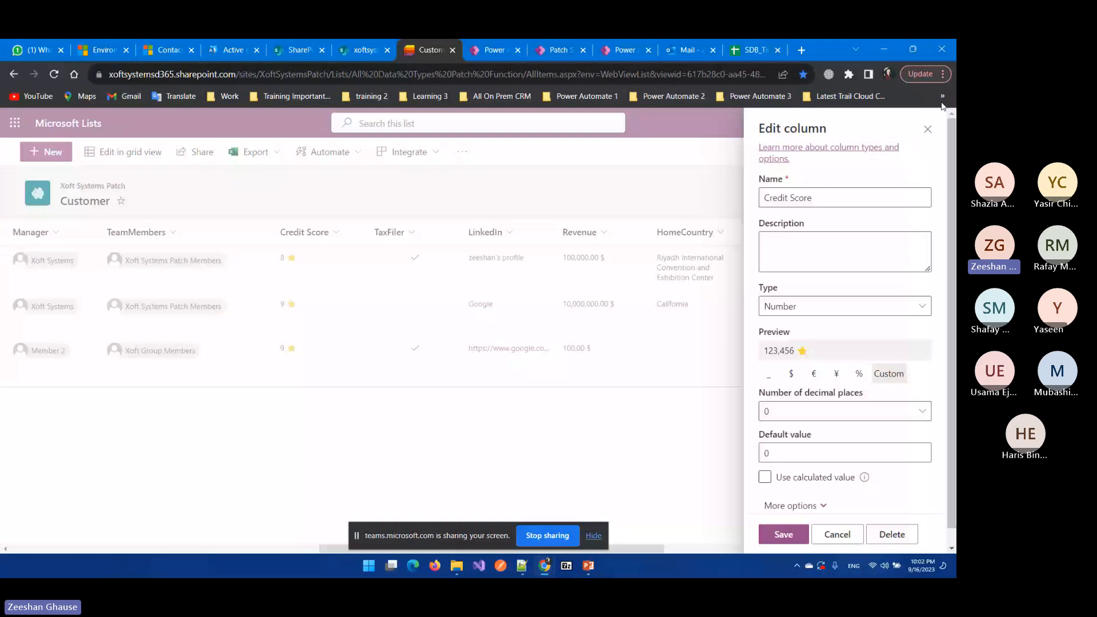
left_click(928, 130)
Step: Compare the Customer list's TaxFiler column with the app's Tax Filer checkbox
left_click(419, 235)
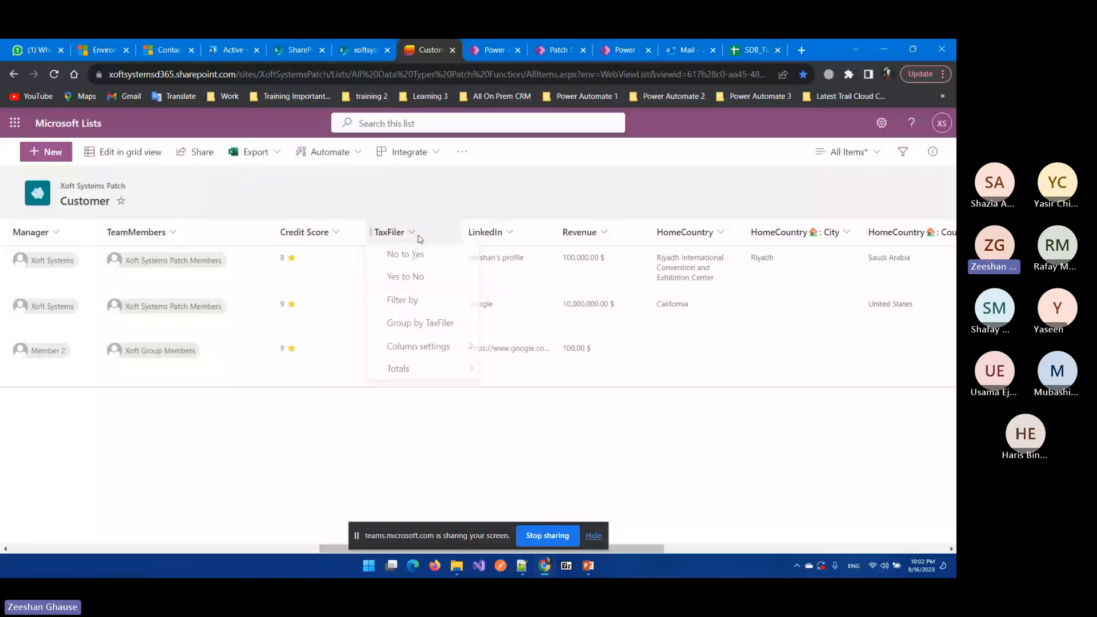
key("ctrl+Tab")
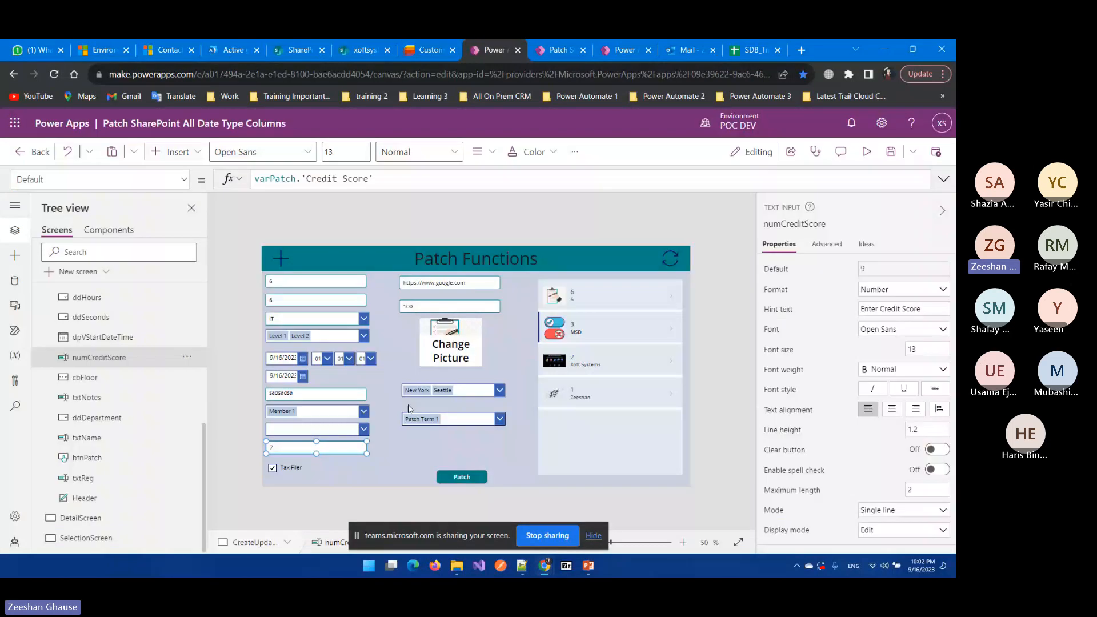
left_click(287, 467)
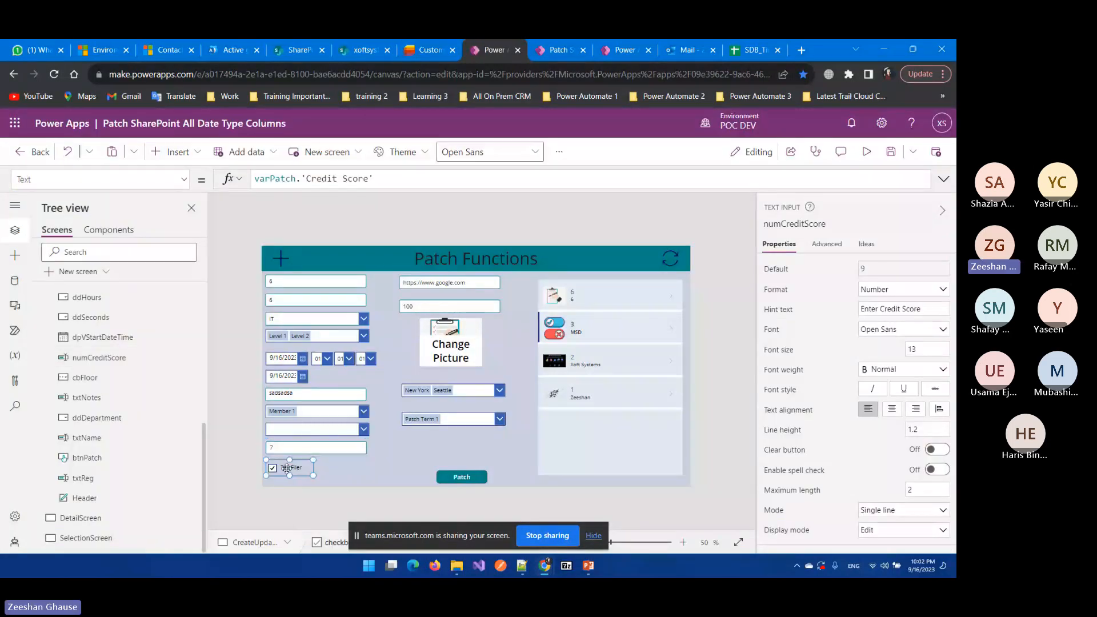
left_click(178, 153)
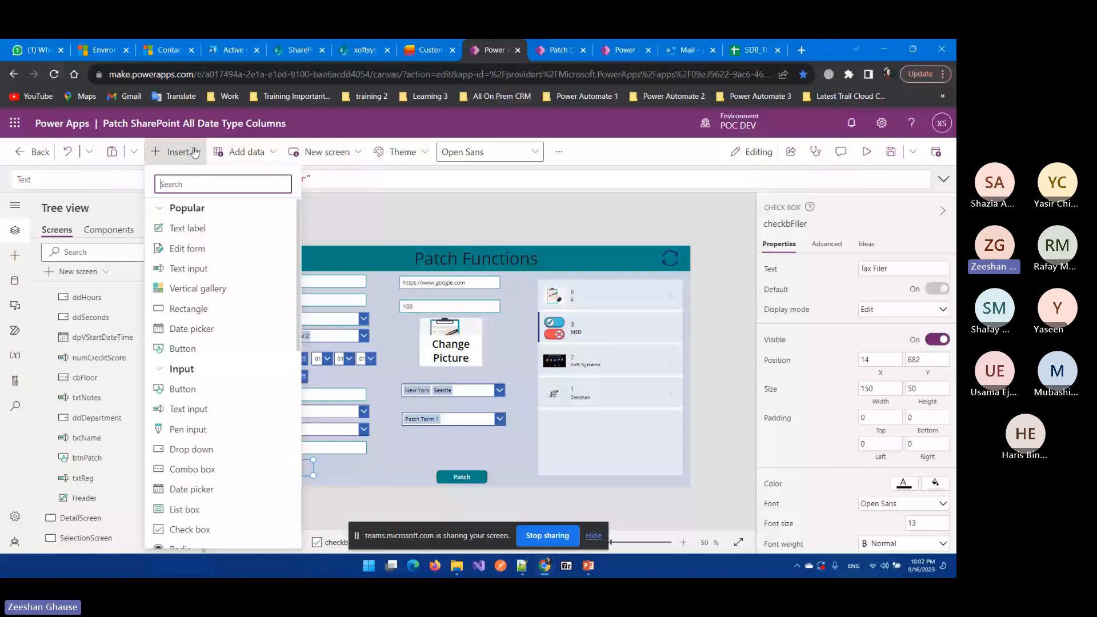
scroll(260, 268, "down", 2)
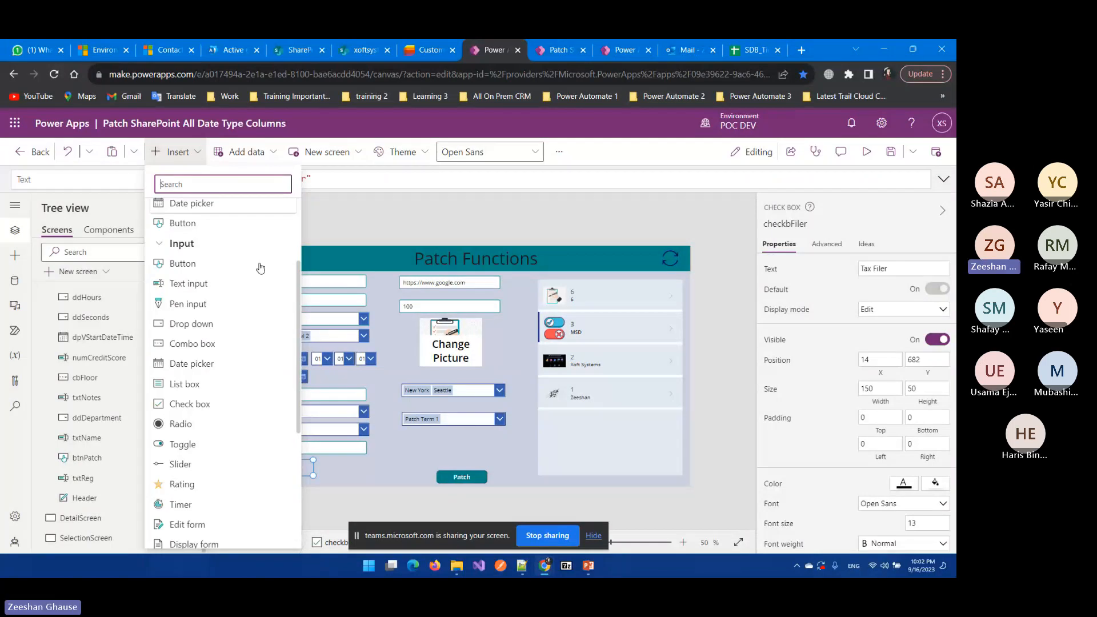
left_click(287, 467)
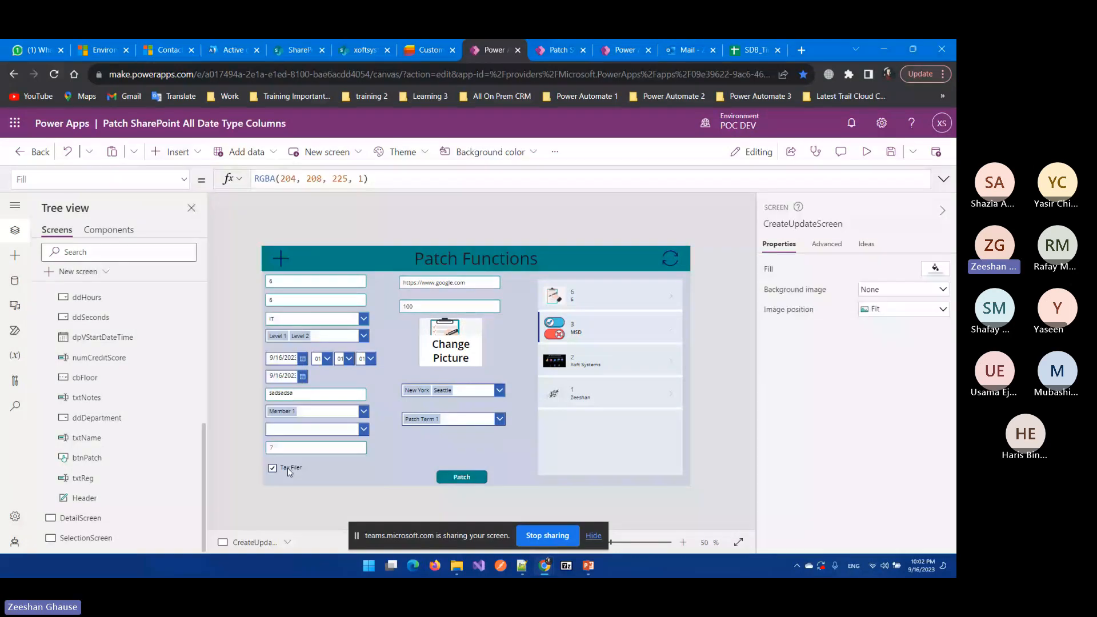
left_click(287, 468)
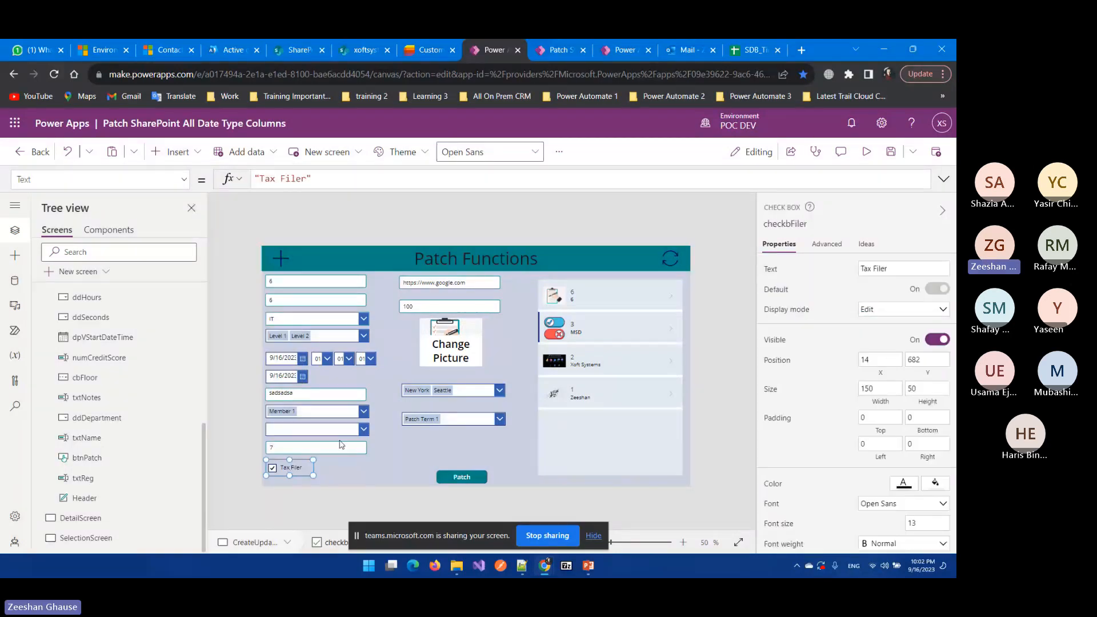
scroll(845, 352, "down", 4)
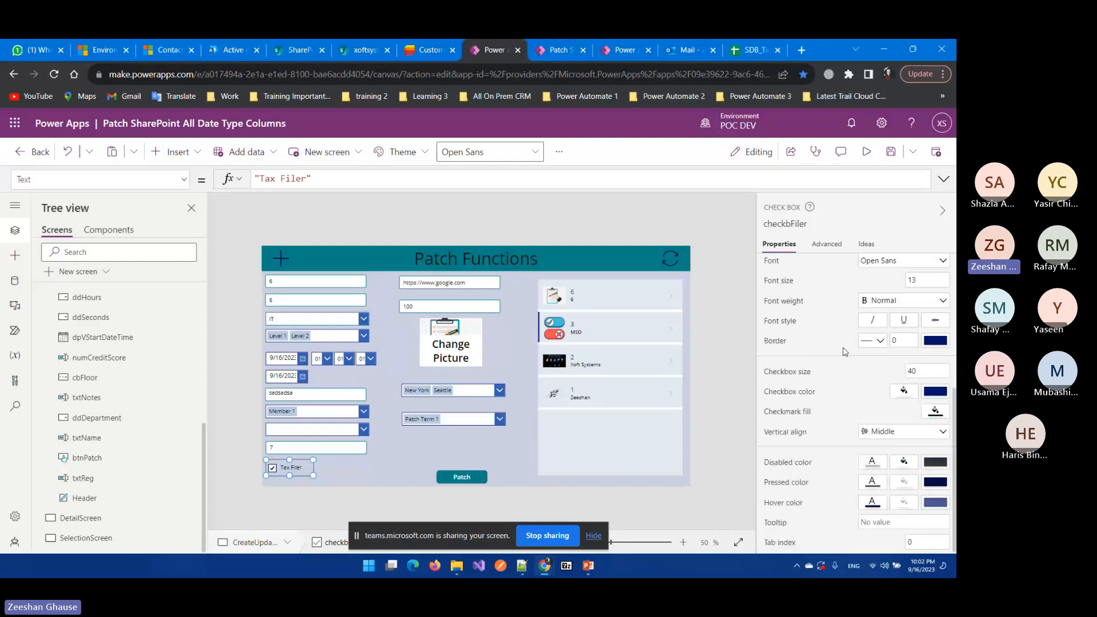
scroll(845, 352, "up", 4)
left_click_drag(52, 180, 2, 191)
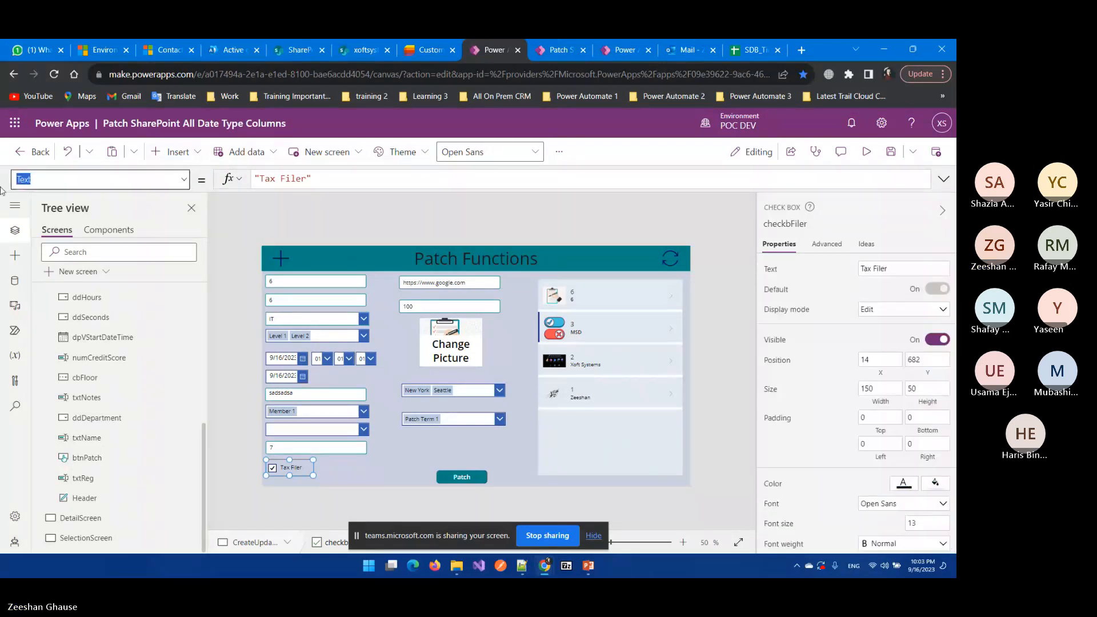
type("Defaul")
left_click(303, 218)
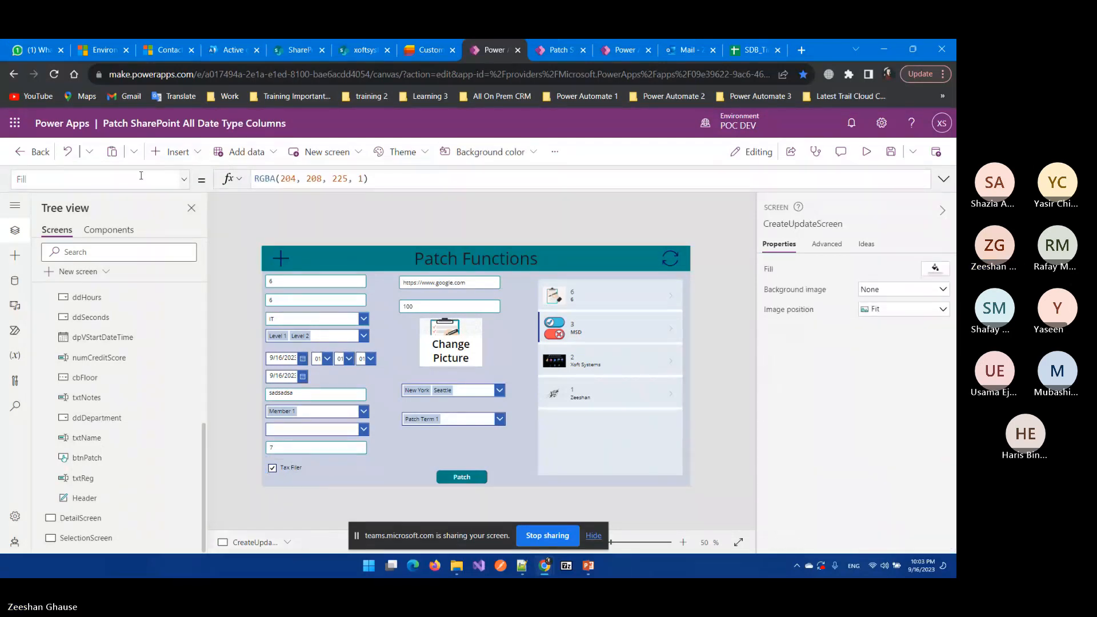
left_click(84, 177)
type("Fil")
left_click_drag(84, 177, 1, 180)
type("defa")
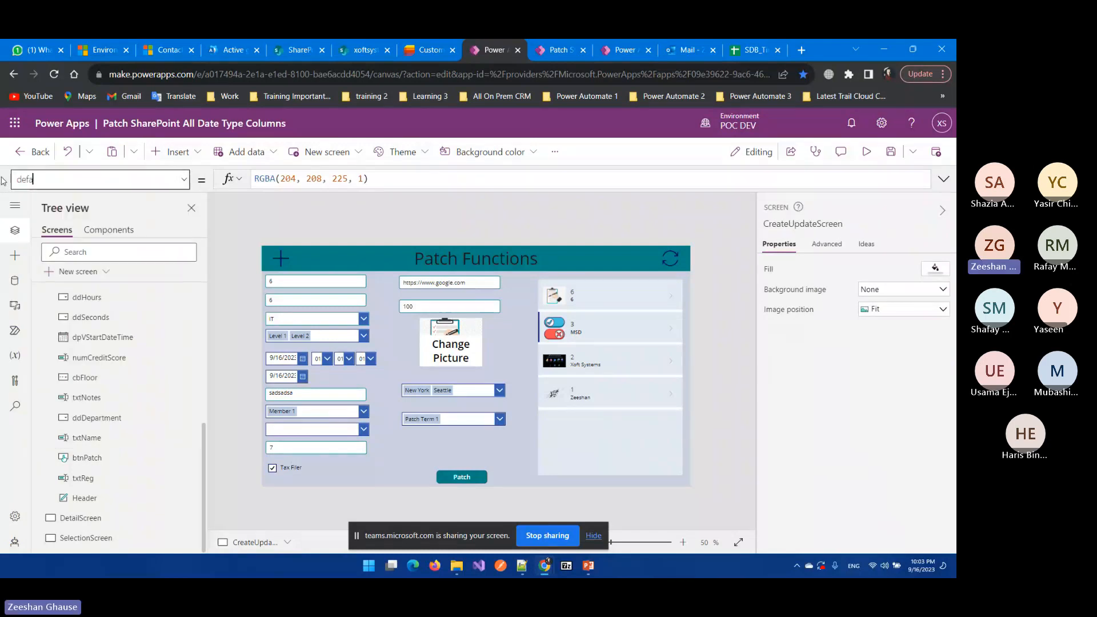
left_click(331, 449)
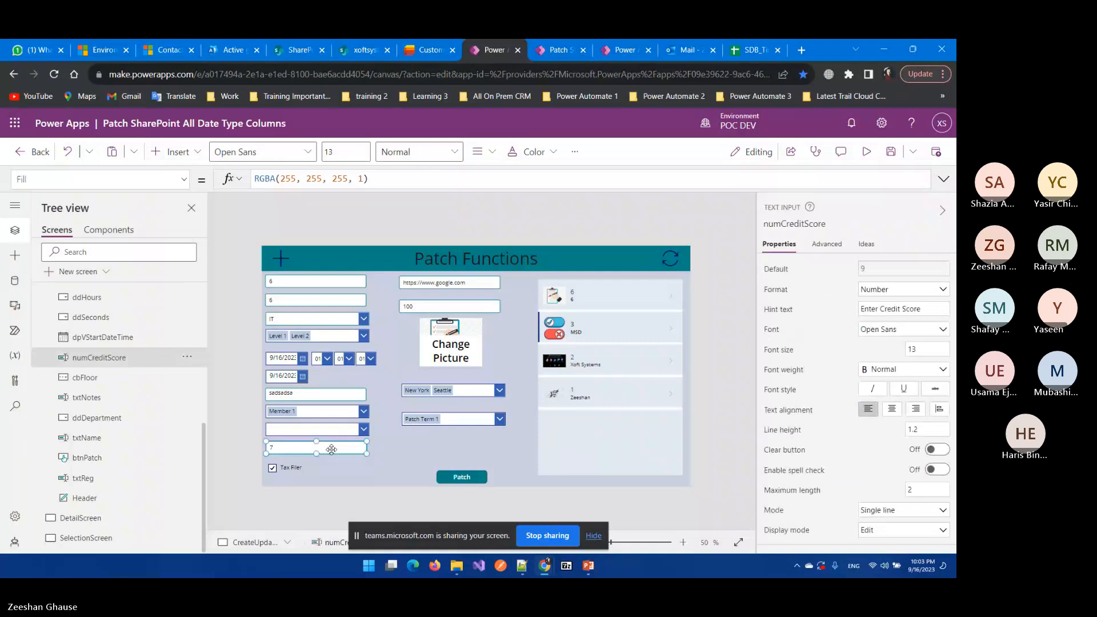
left_click(64, 179)
type("Default")
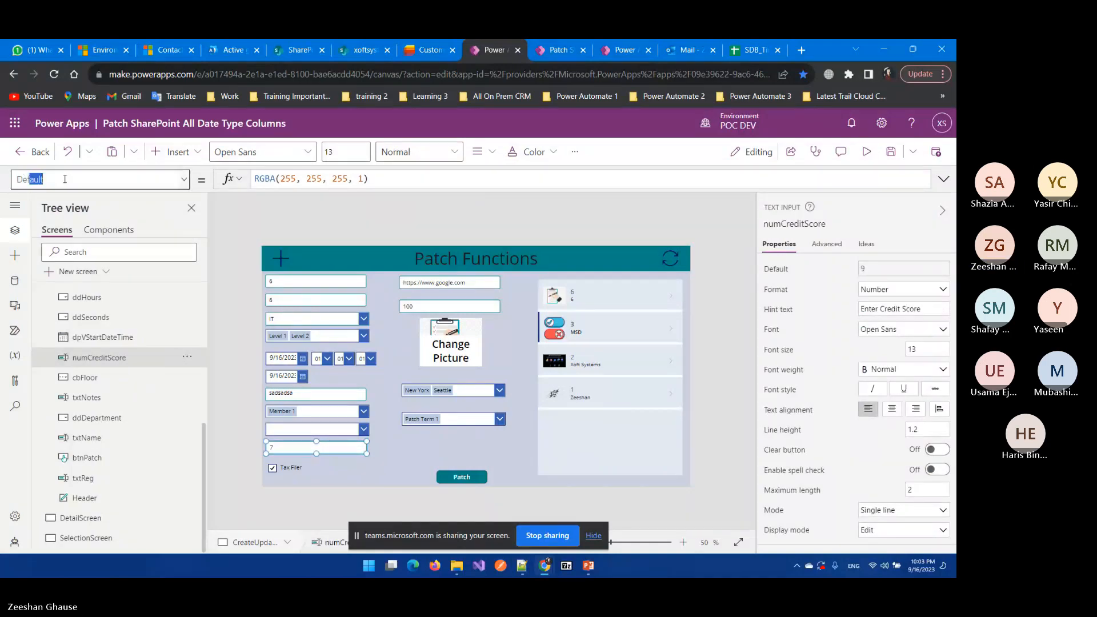
key("Return")
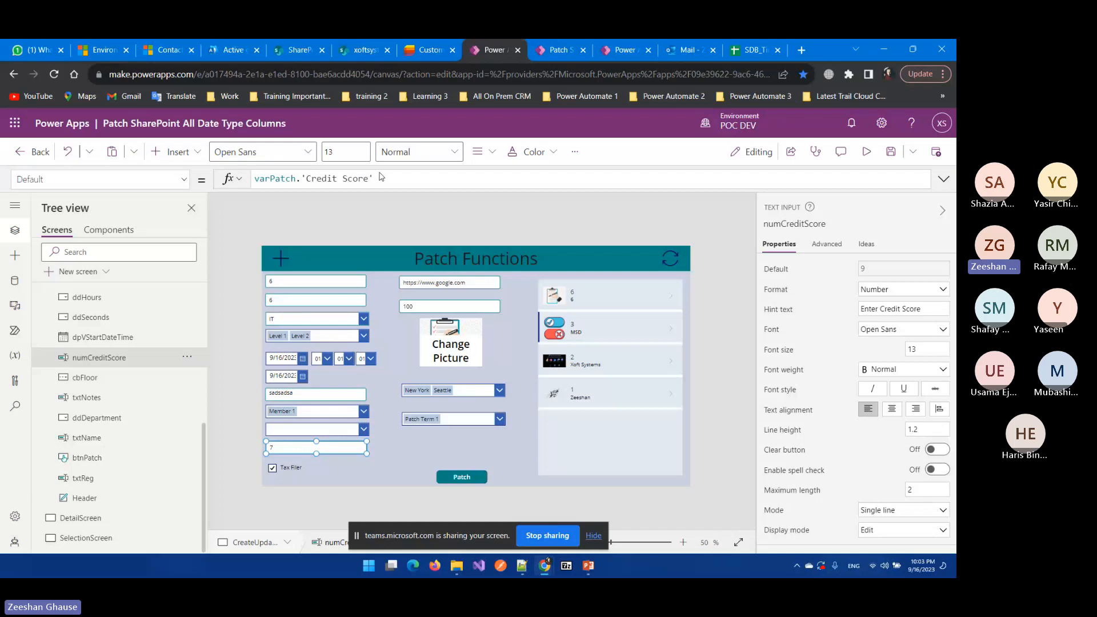
left_click_drag(296, 179, 247, 180)
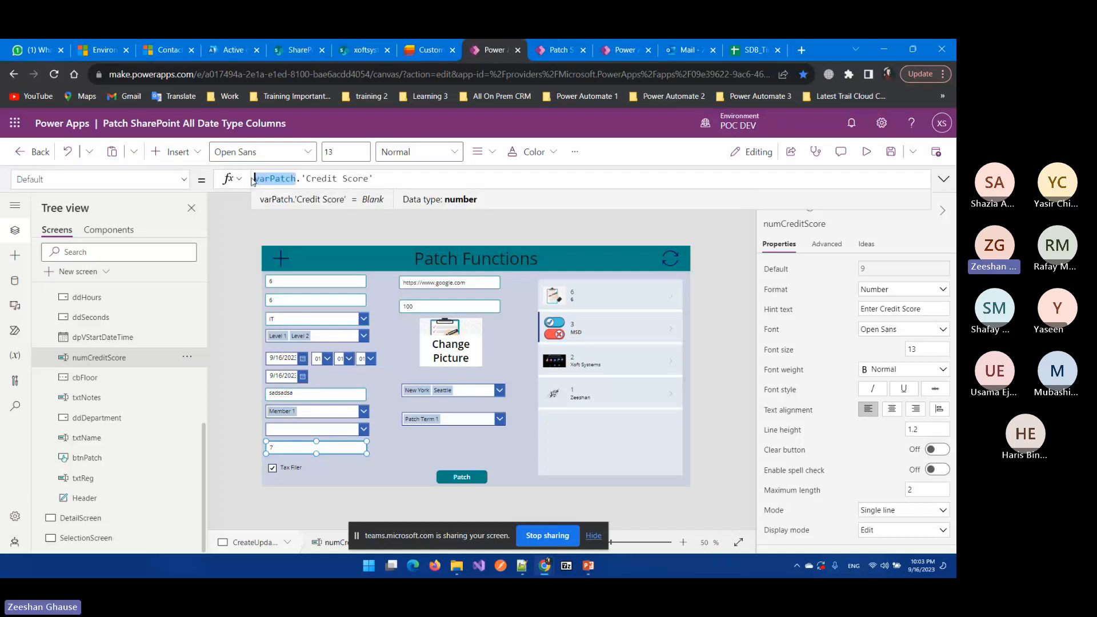
left_click(237, 225)
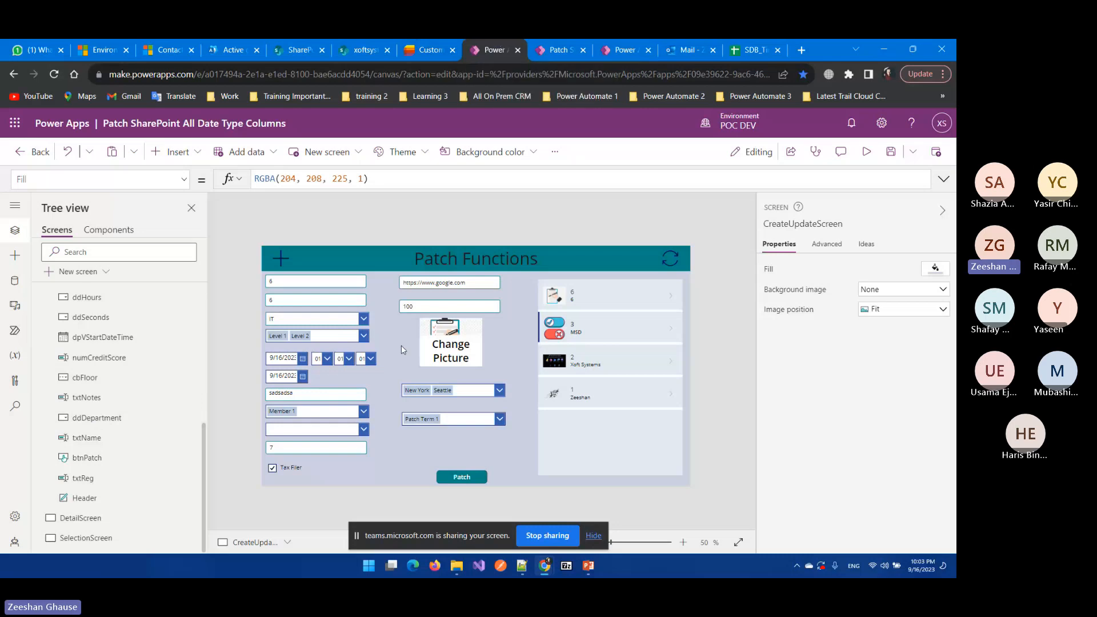
left_click(461, 283)
left_click(429, 50)
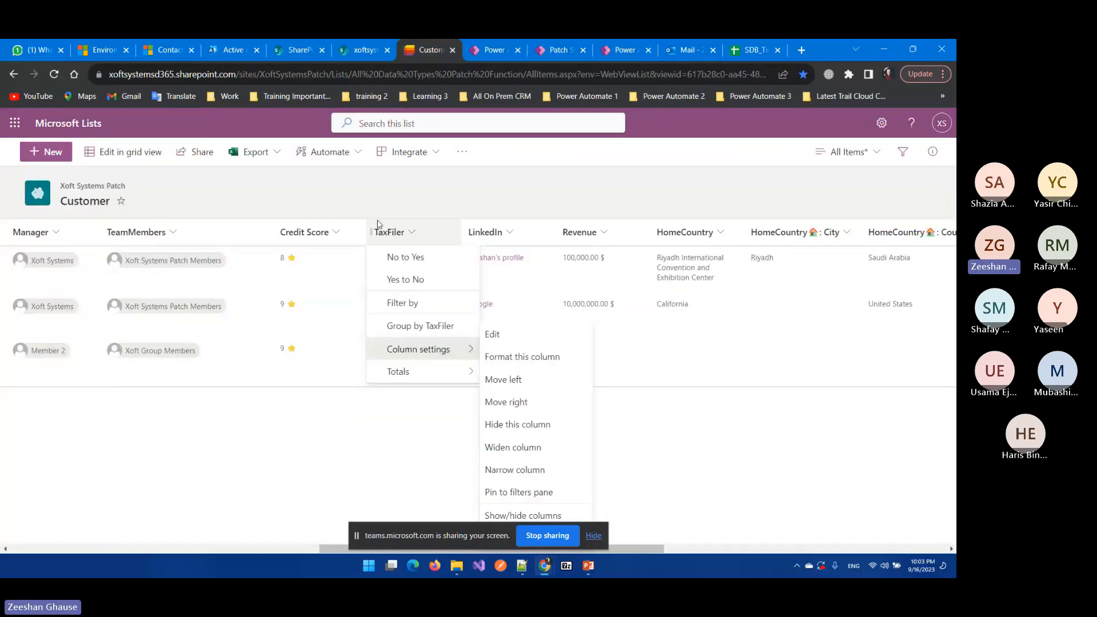
left_click(509, 233)
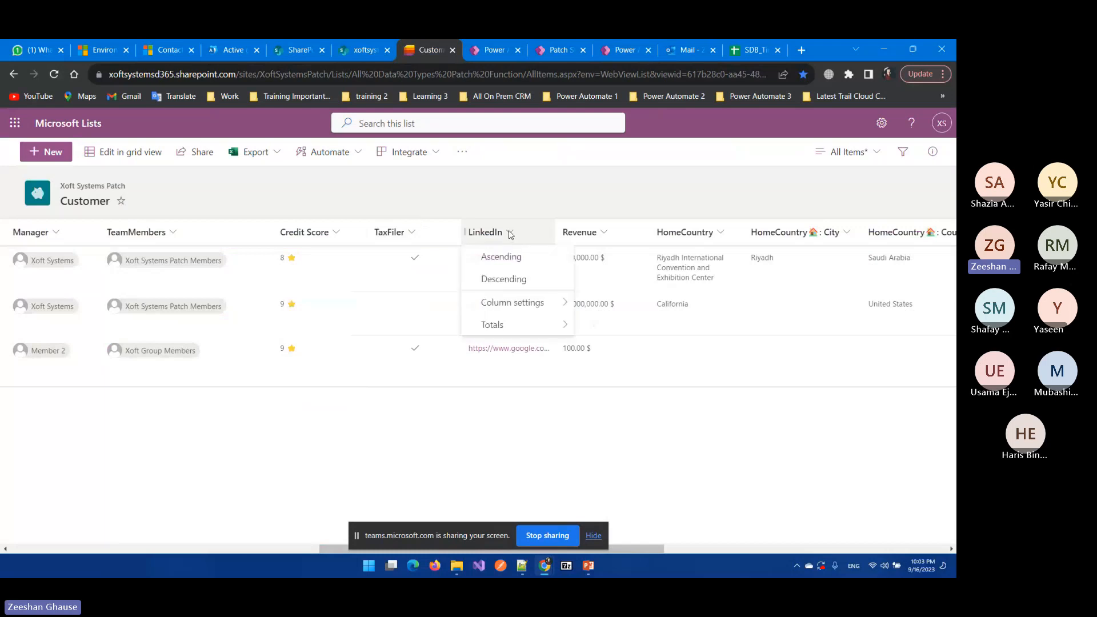
mouse_move(549, 303)
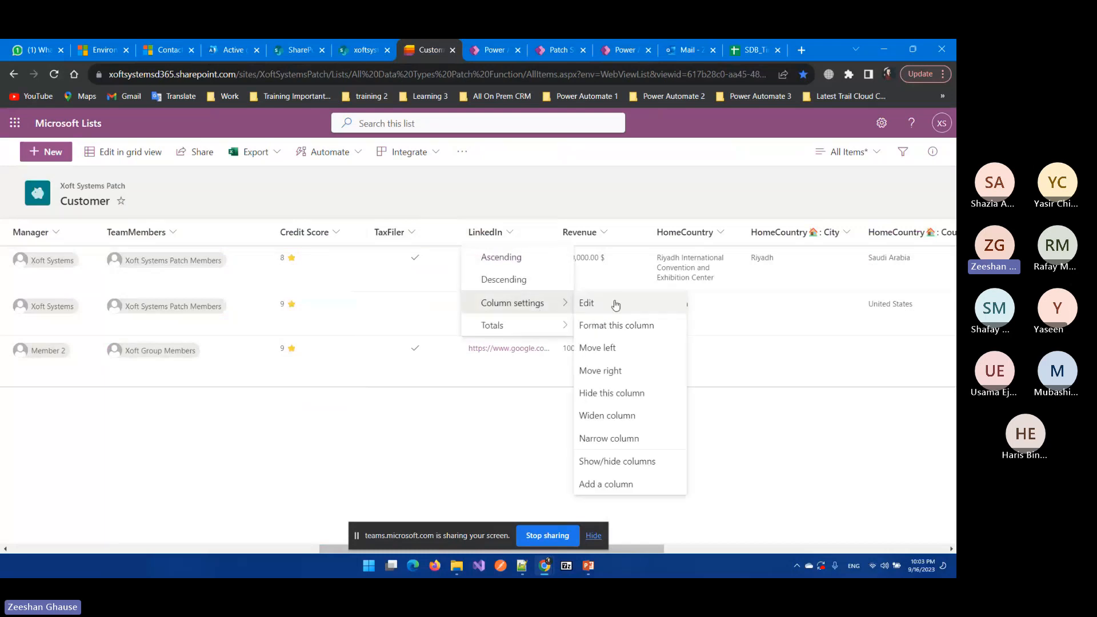
left_click(601, 307)
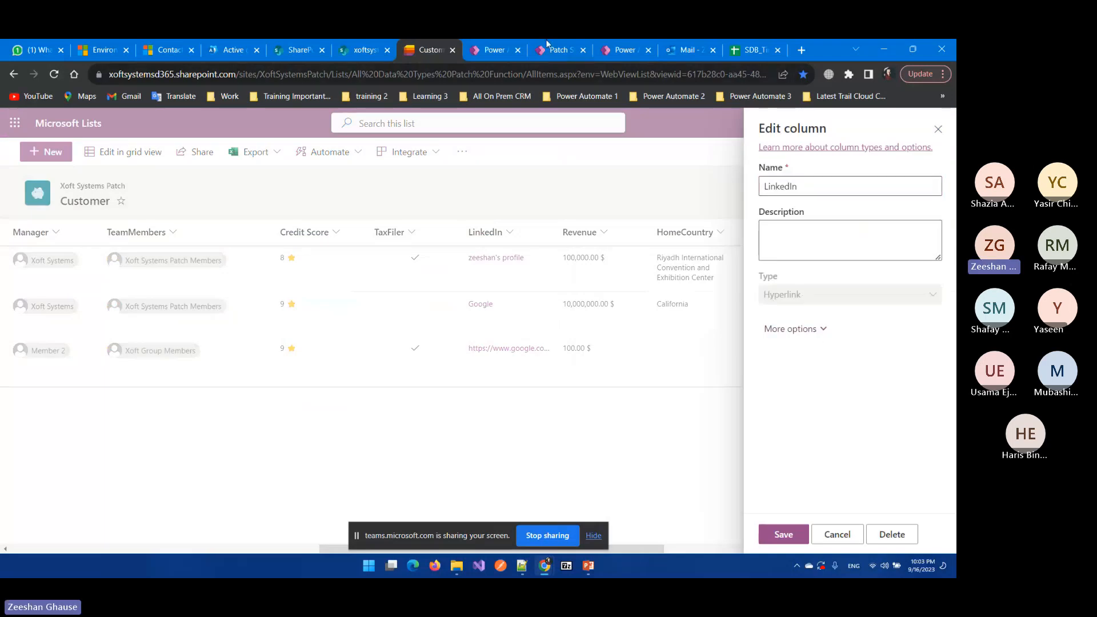
left_click(493, 50)
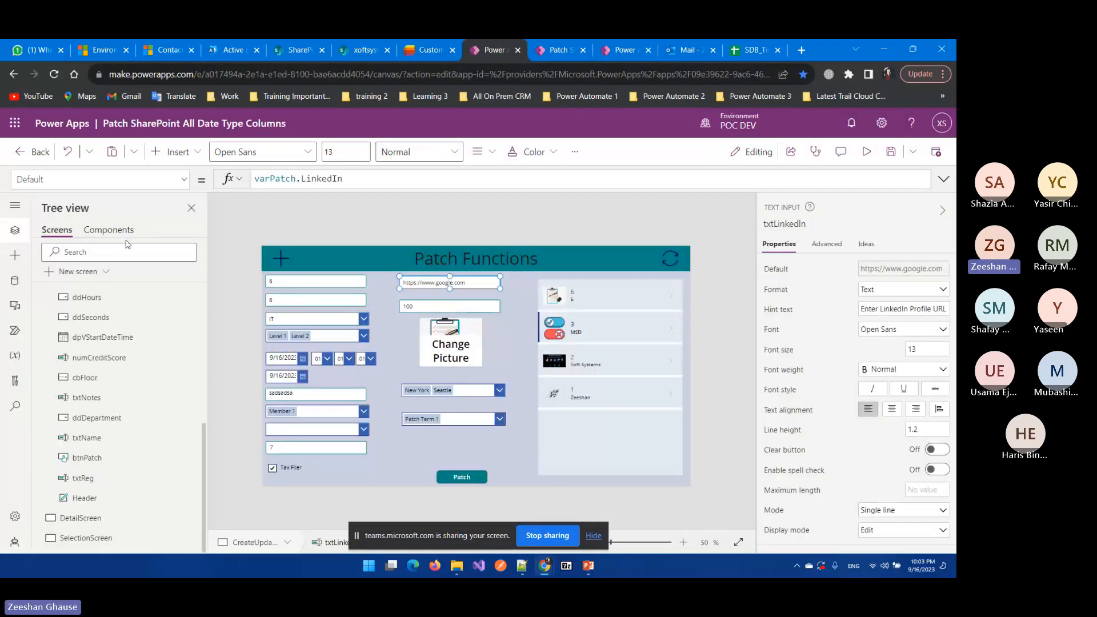
Step: Confirm the LinkedIn input's format stays Text
scroll(110, 393, "up", 1)
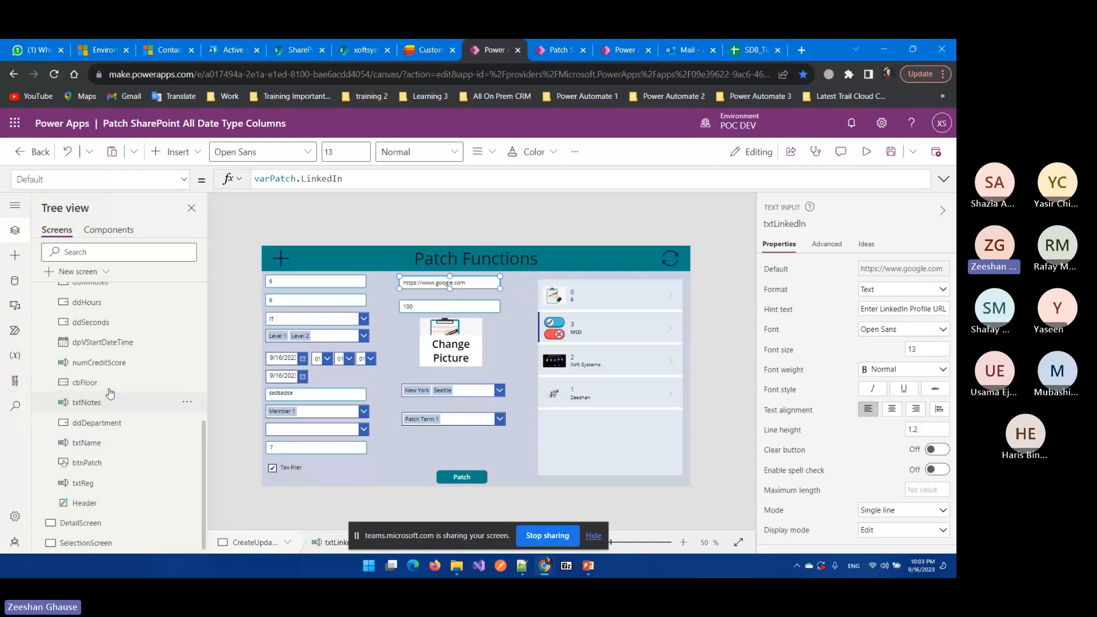
scroll(110, 394, "up", 5)
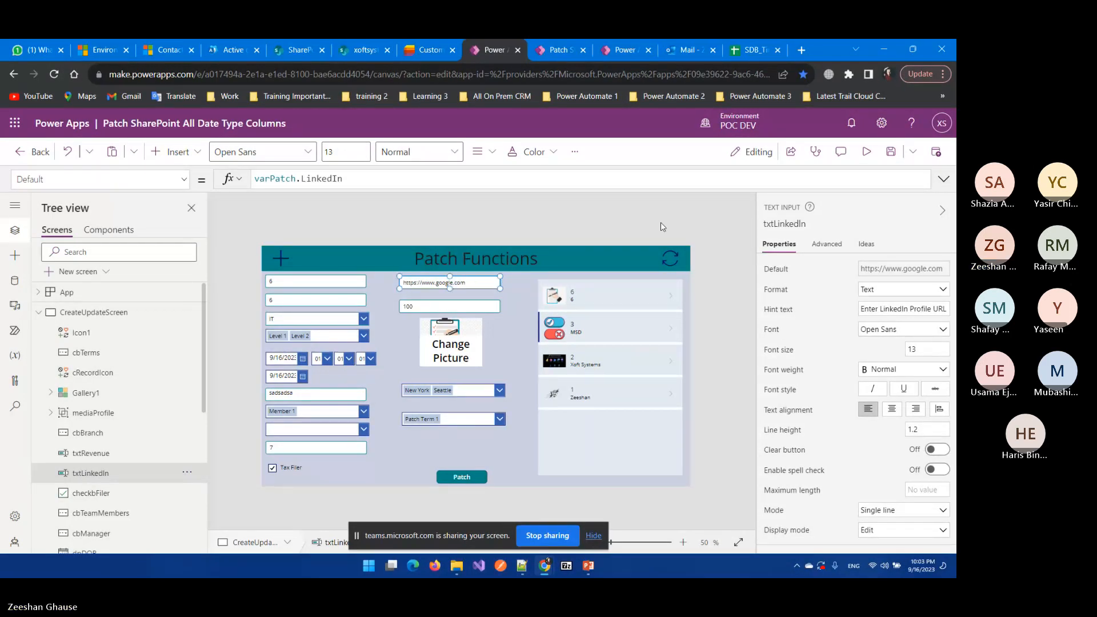
left_click(940, 290)
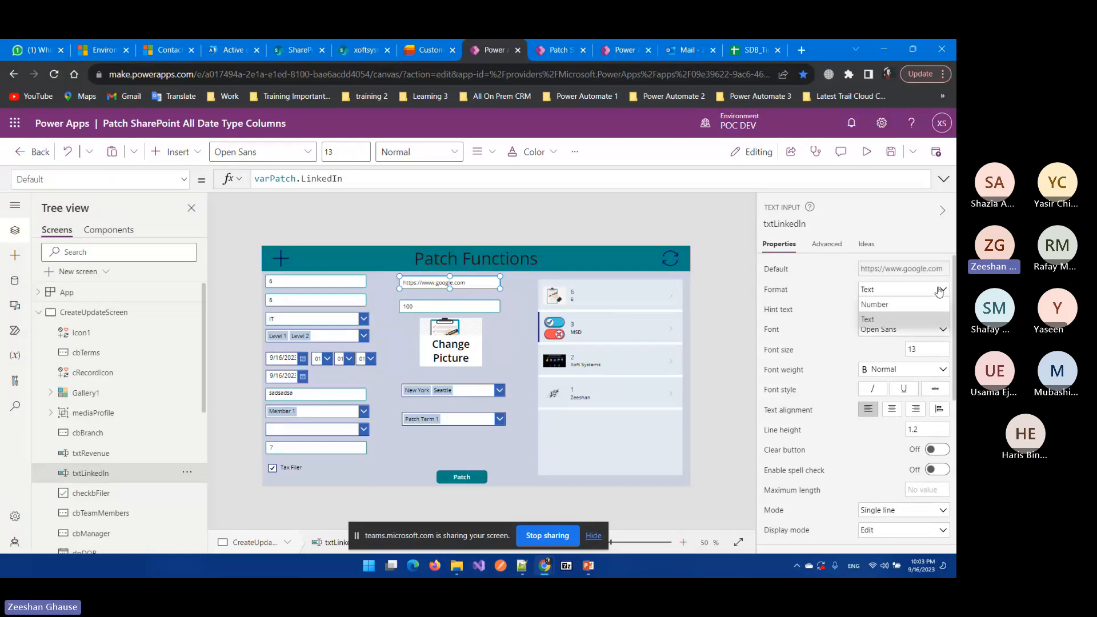
left_click(940, 292)
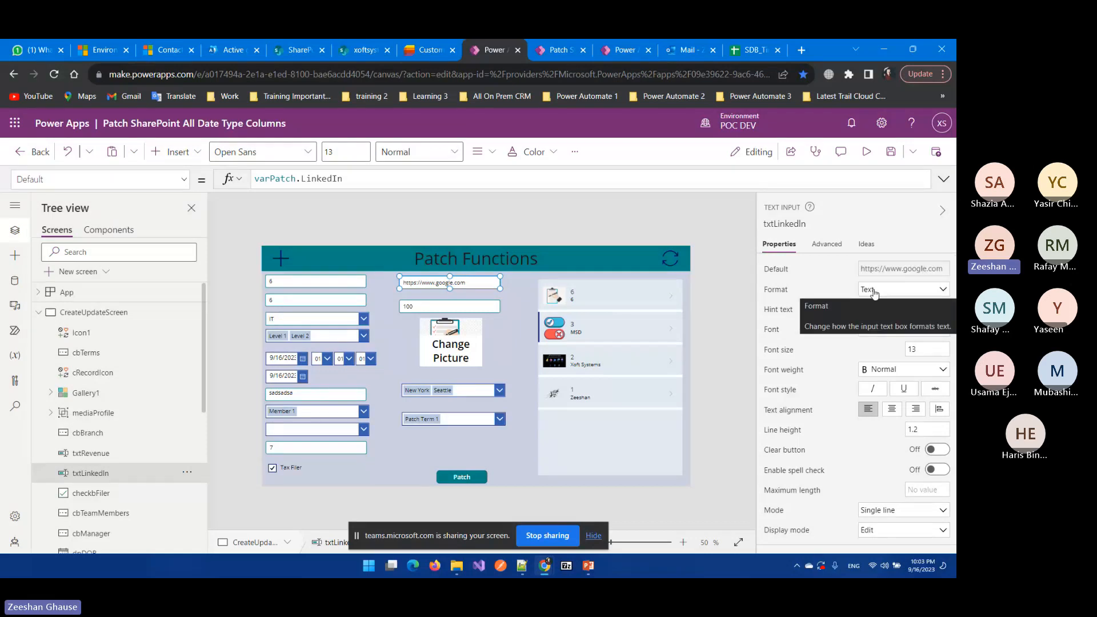
left_click(463, 275)
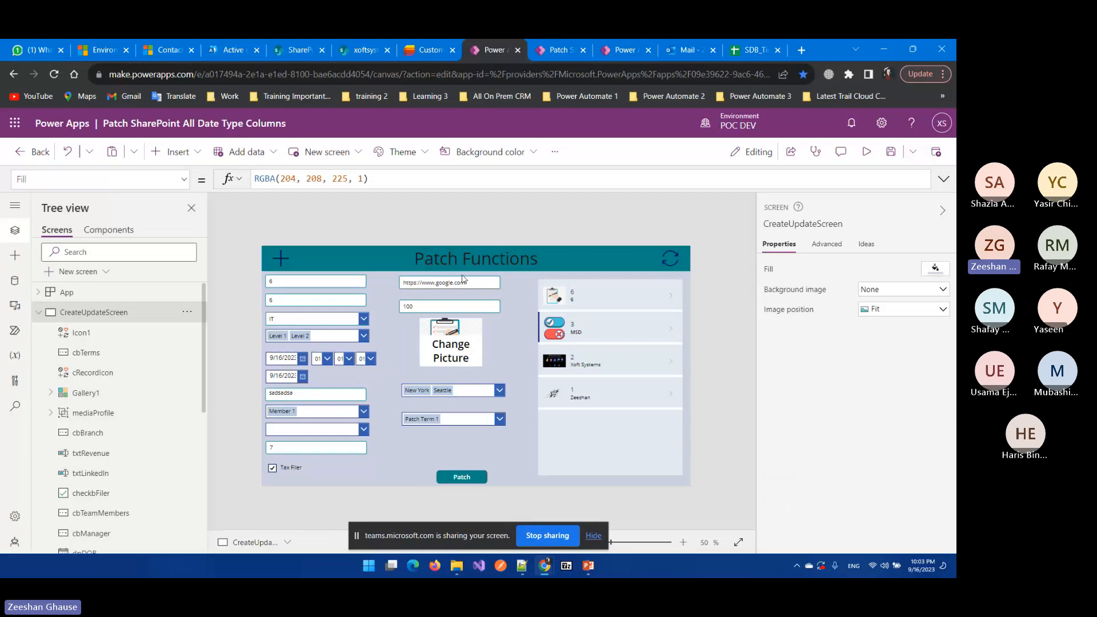
left_click(462, 280)
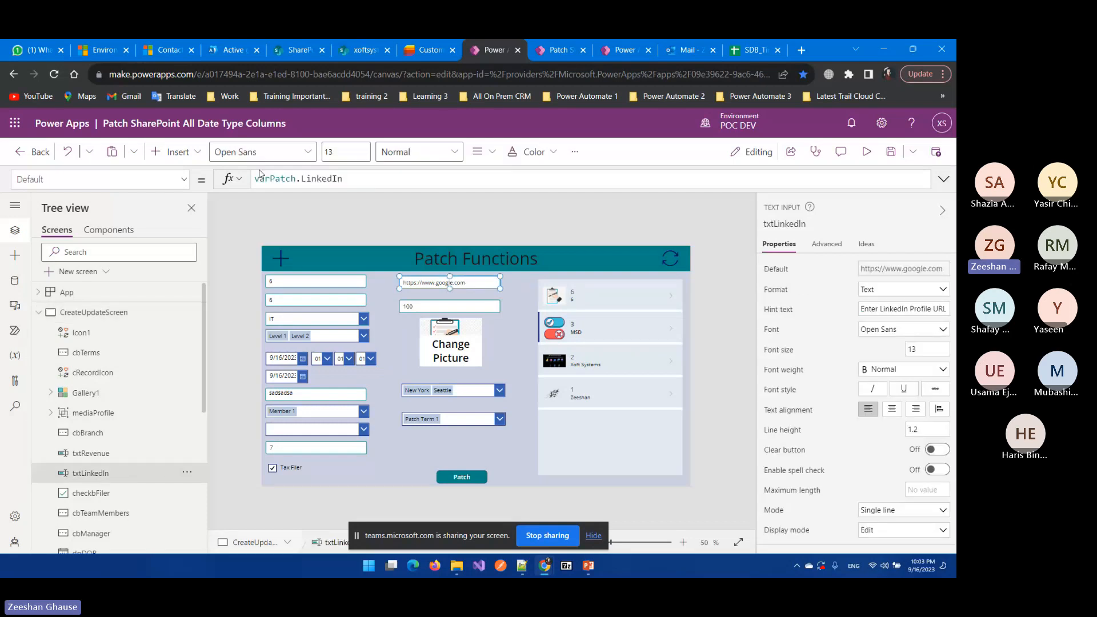
Step: Browse the LinkedIn input's property list, select the Revenue input, then switch to the Customer list
left_click(180, 180)
scroll(80, 337, "down", 15)
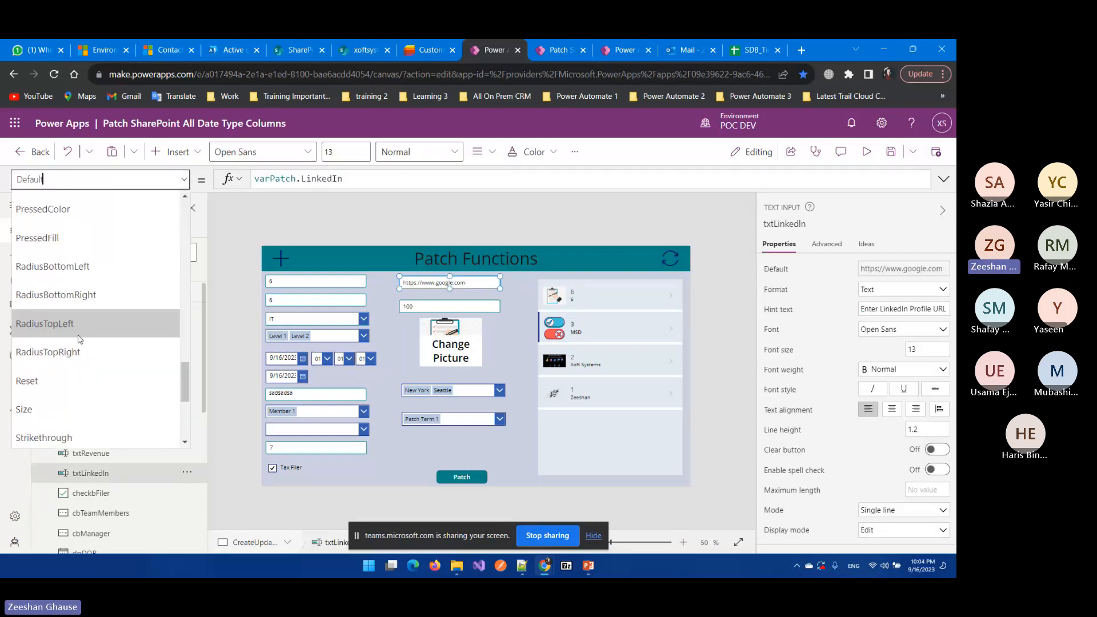
scroll(81, 335, "up", 12)
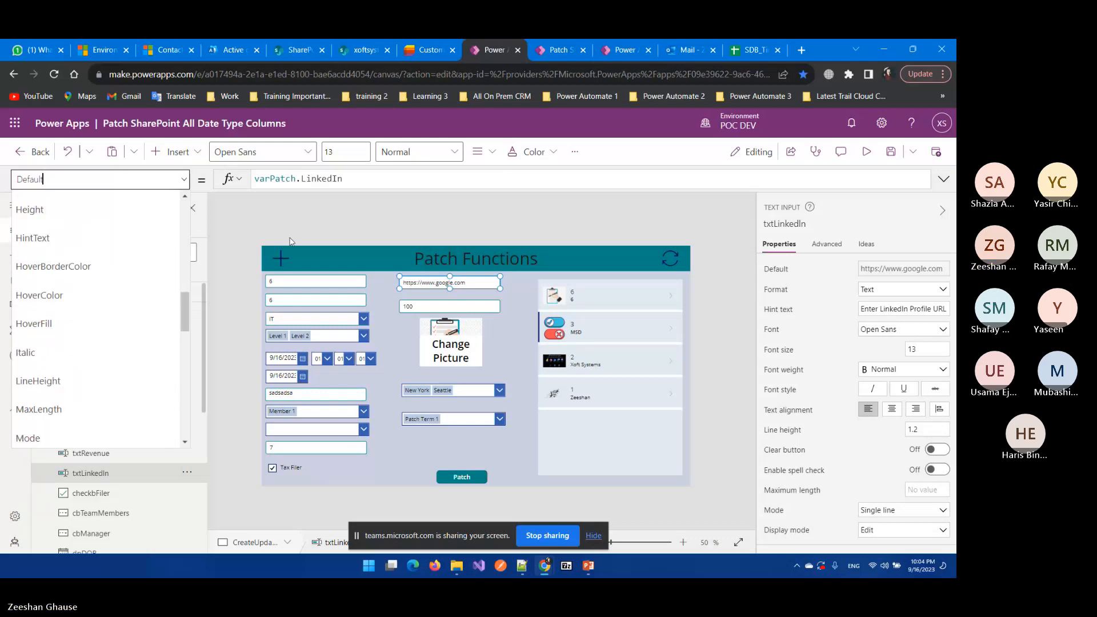
left_click(526, 322)
left_click(440, 284)
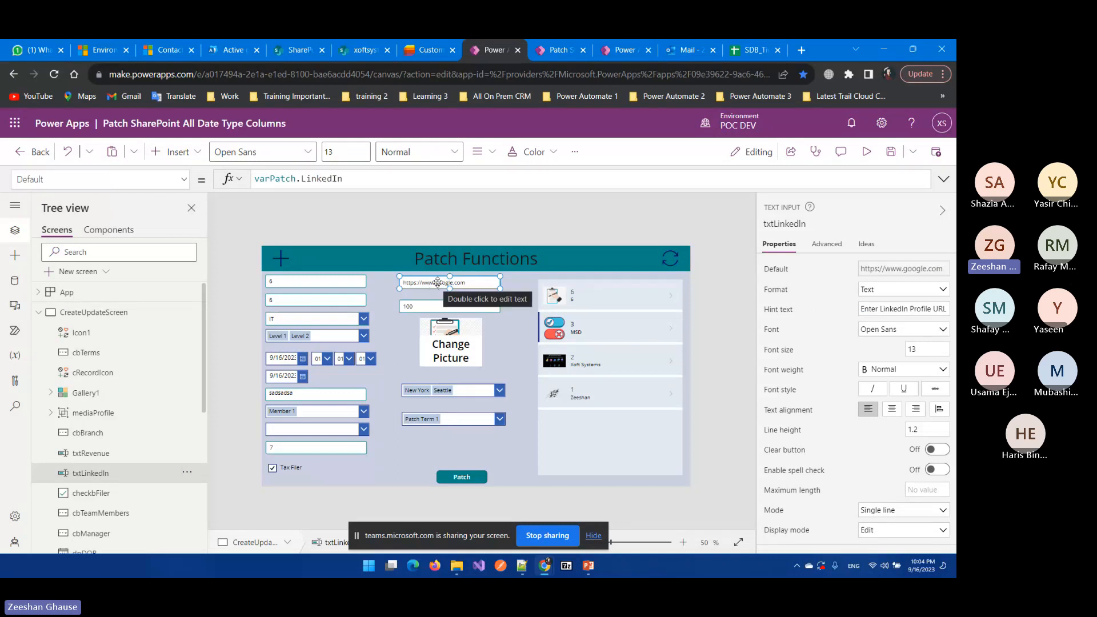
left_click(447, 307)
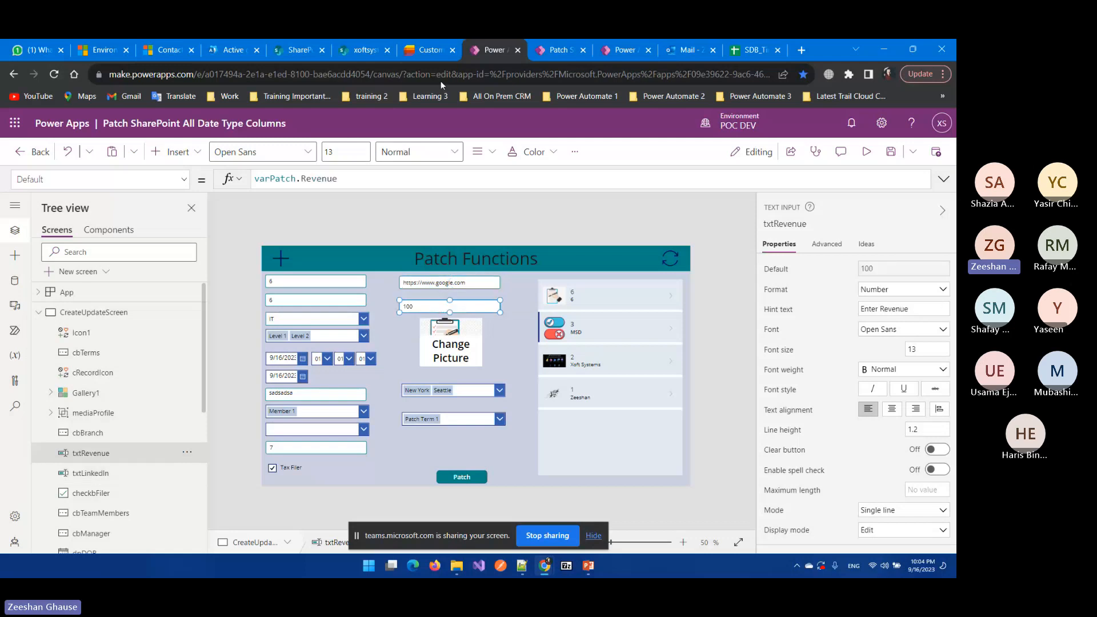
left_click(429, 50)
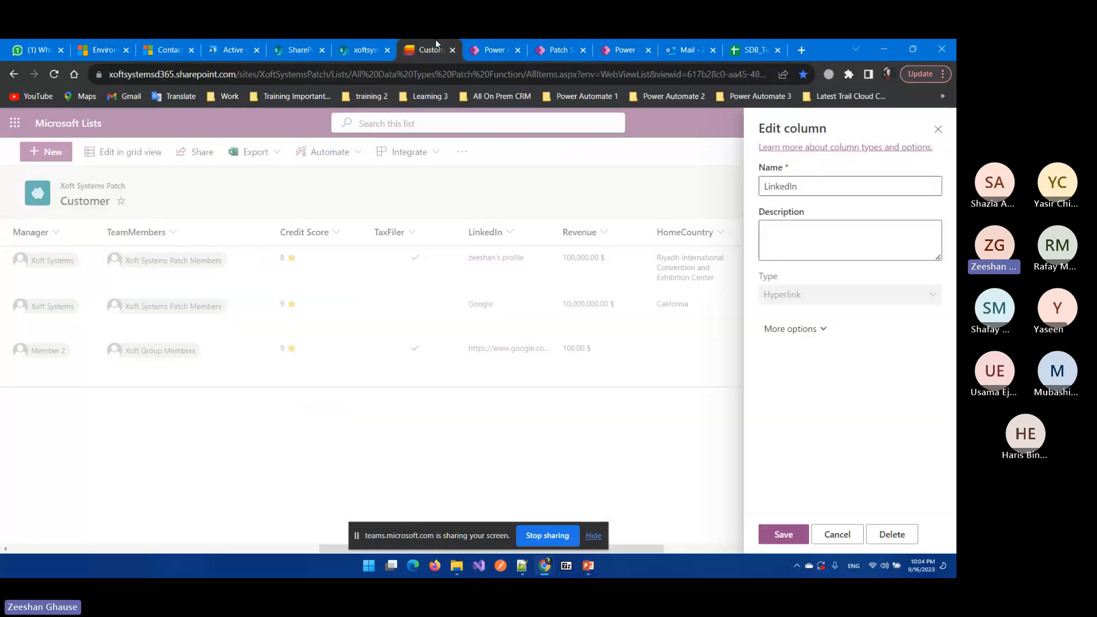
Step: Close the LinkedIn settings and review the Revenue column's Currency settings
left_click(938, 131)
left_click(608, 236)
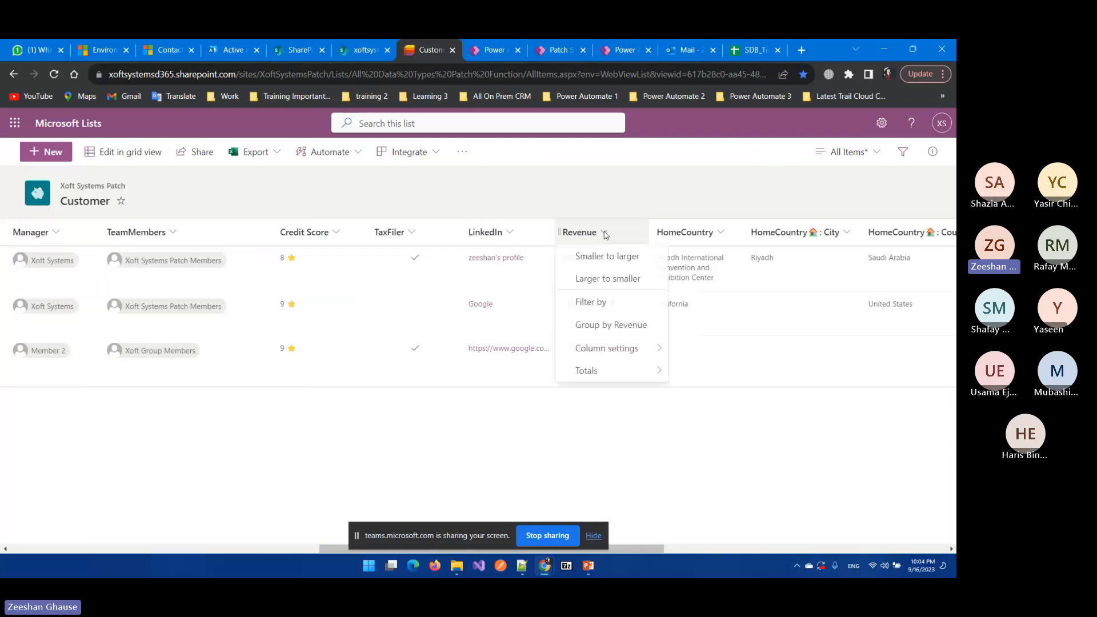
mouse_move(671, 349)
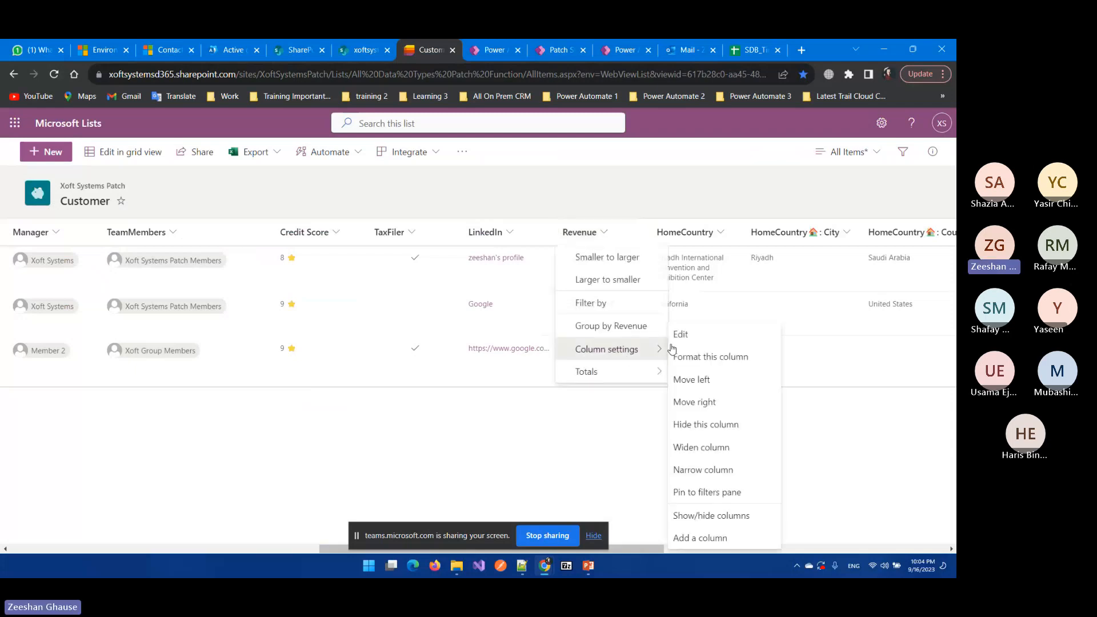
left_click(681, 334)
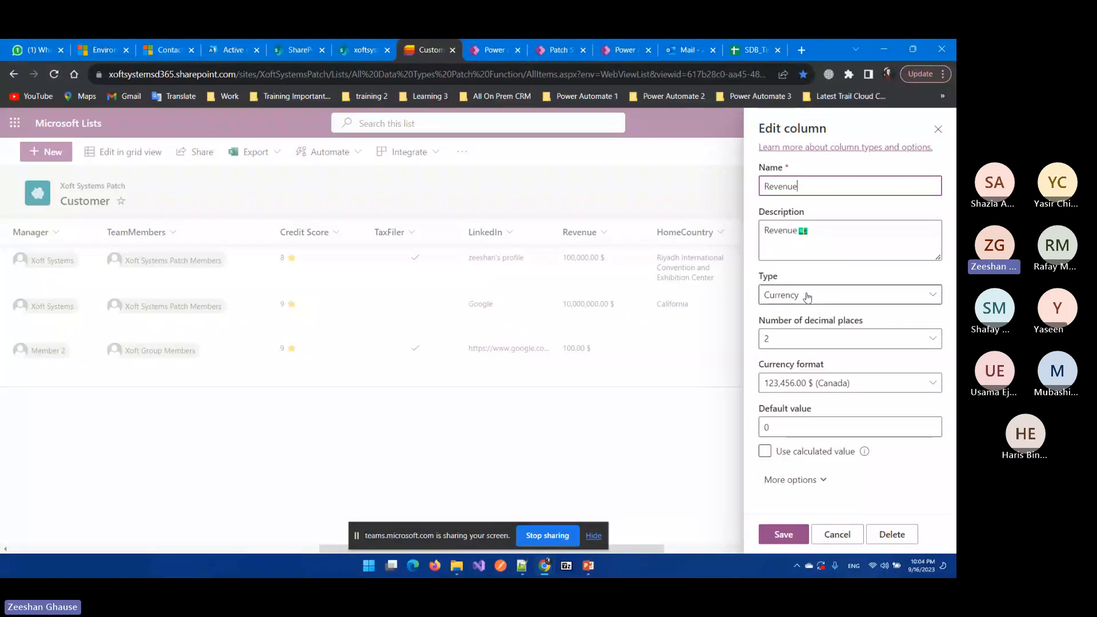
left_click(939, 129)
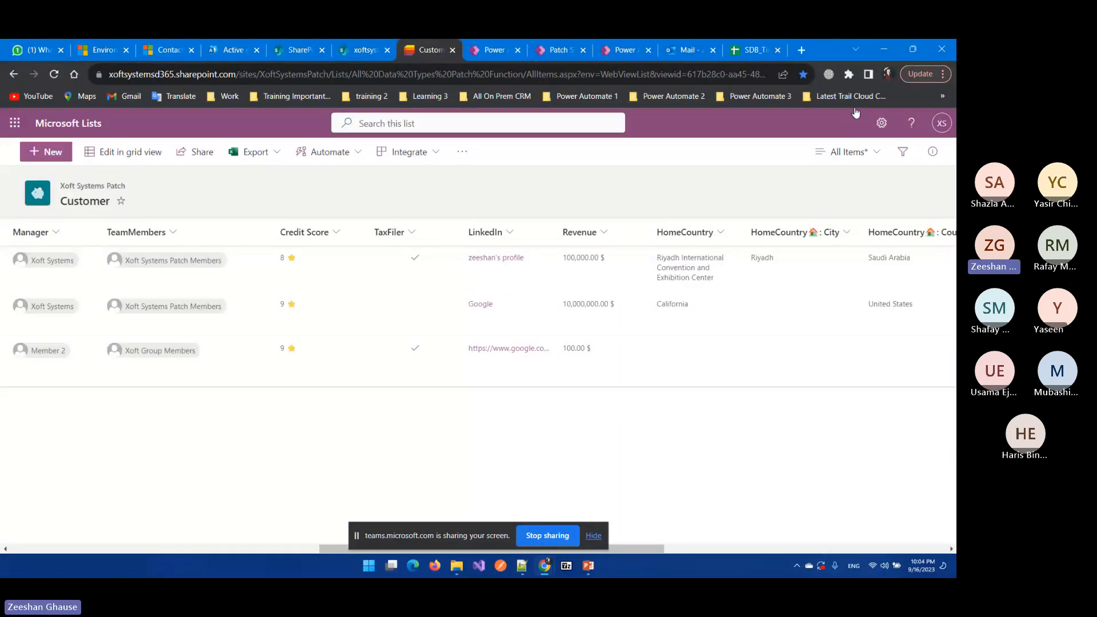
Step: Deselect the Revenue input in Power Apps and return to the Customer list
key("ctrl+Tab")
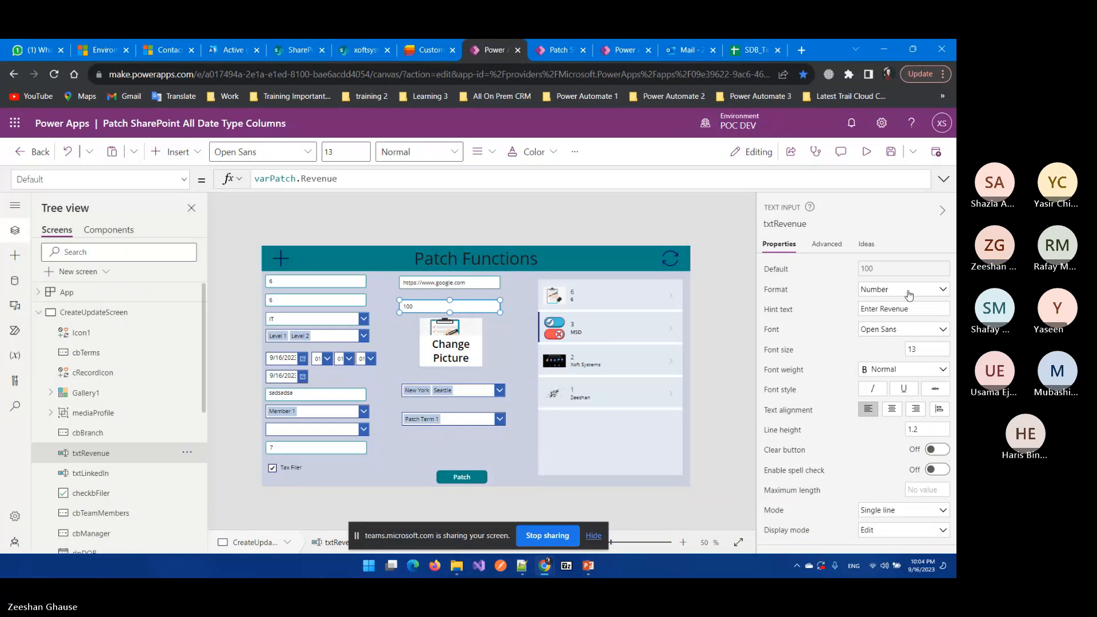
left_click(717, 220)
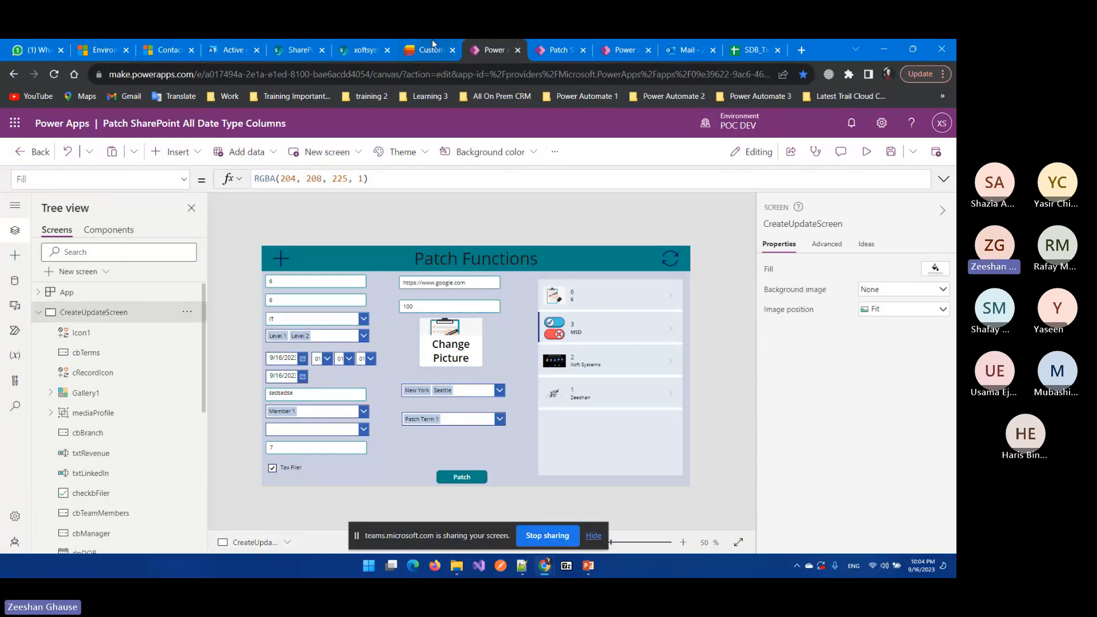
left_click(433, 48)
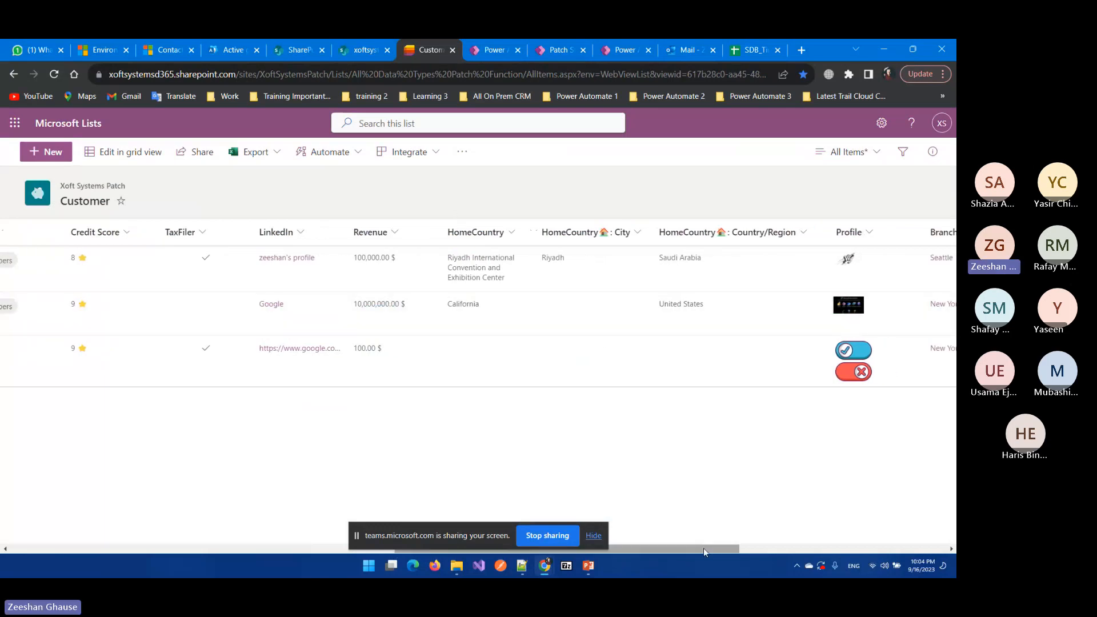
Step: Review the HomeCountry location column's City and Country options, then return to Power Apps
left_click_drag(704, 547, 761, 550)
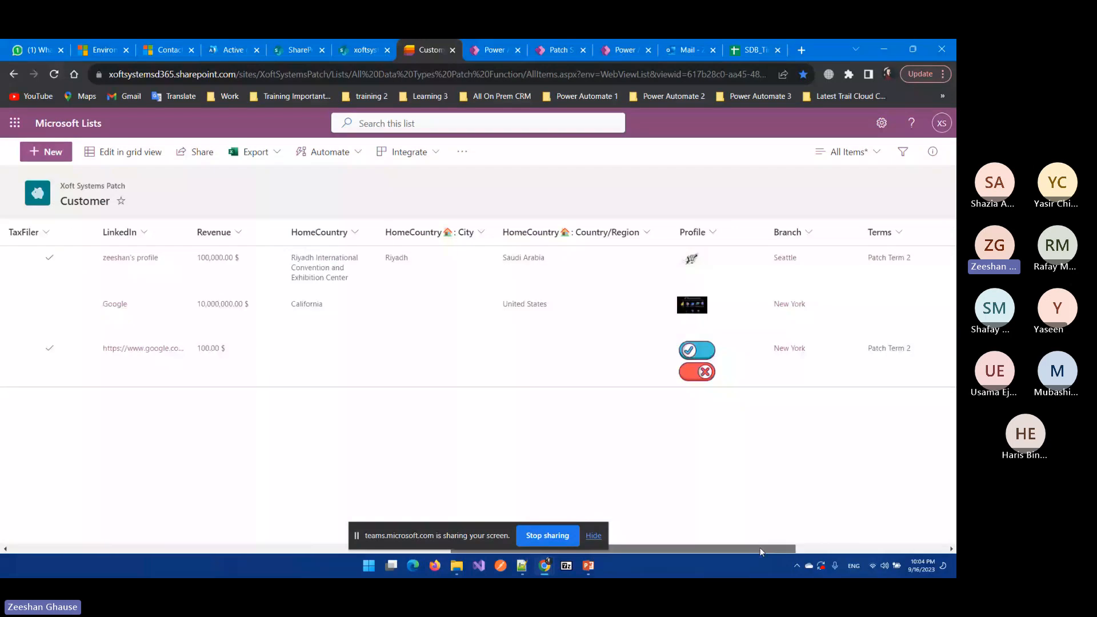
left_click(331, 234)
mouse_move(331, 257)
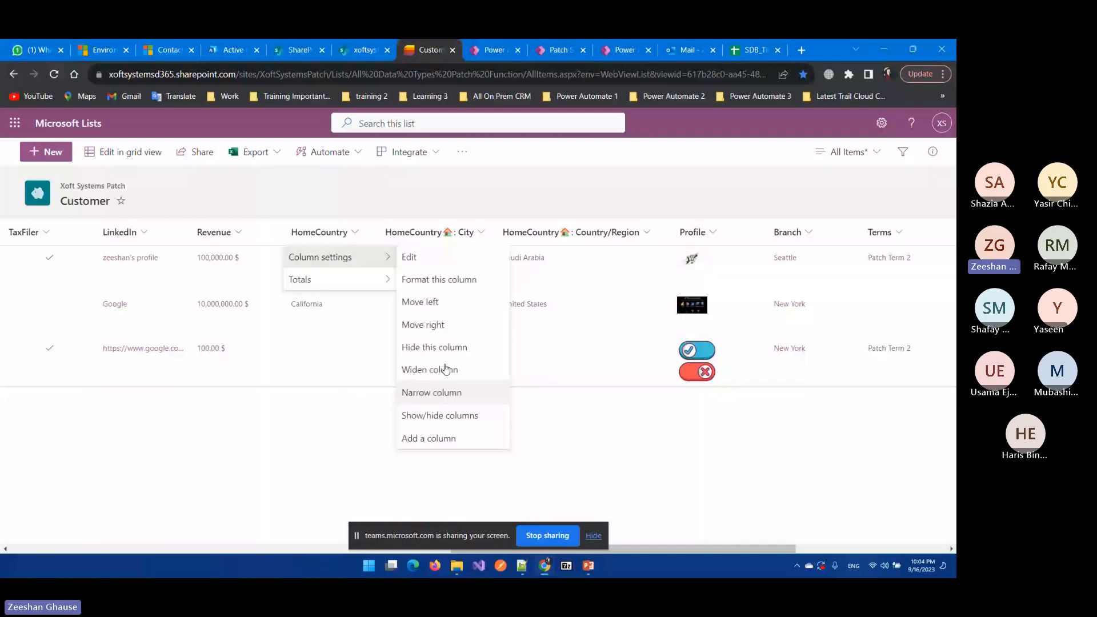
left_click(410, 257)
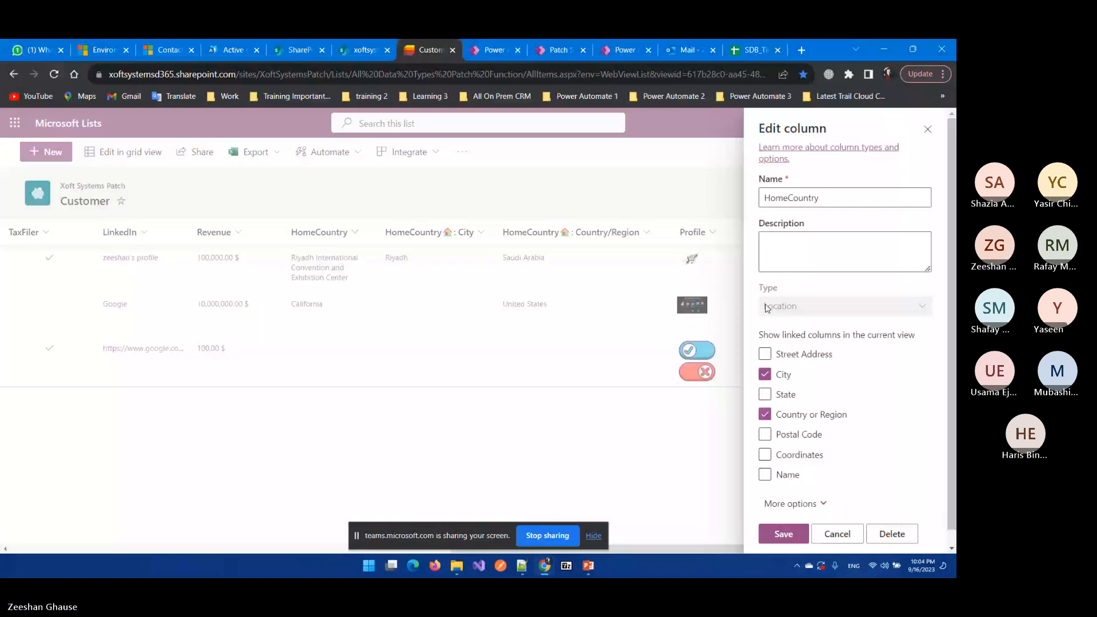
left_click(927, 129)
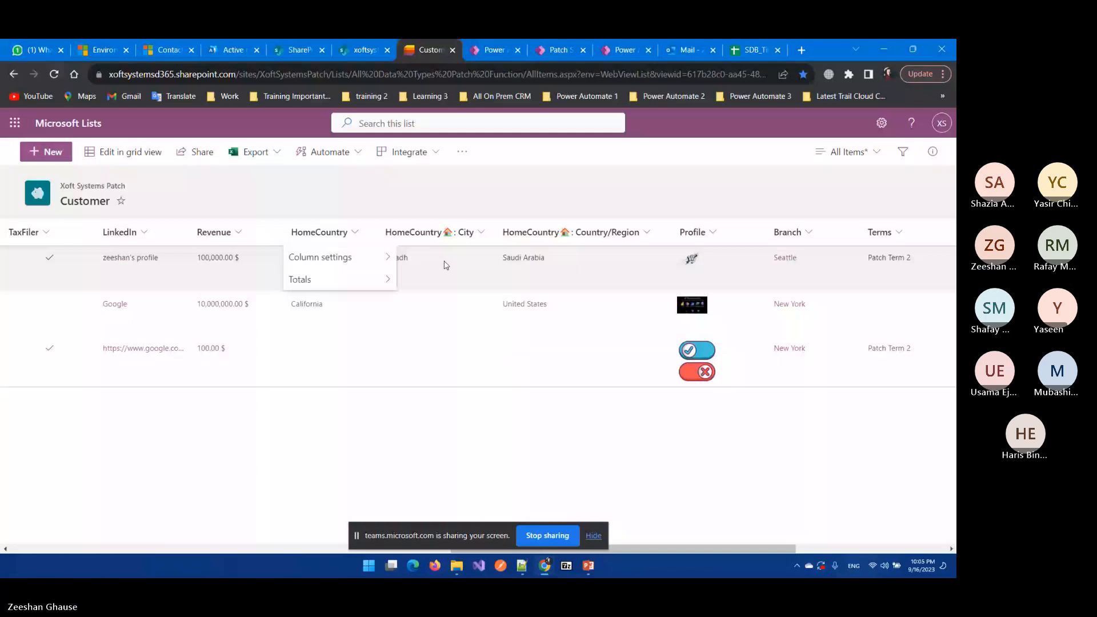
left_click(355, 234)
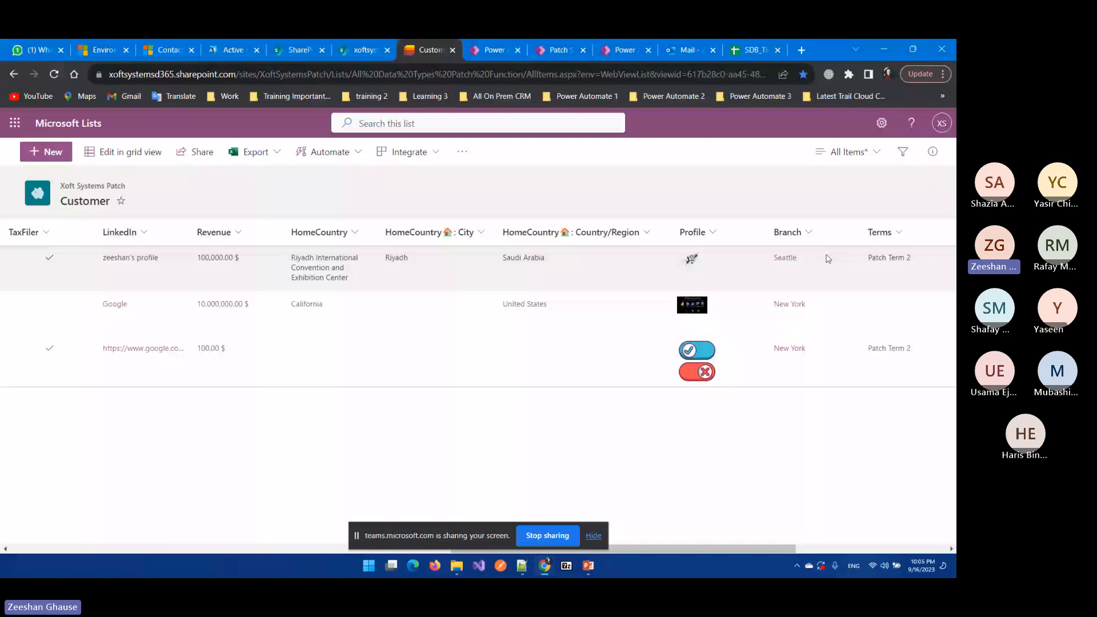
key("ctrl+Tab")
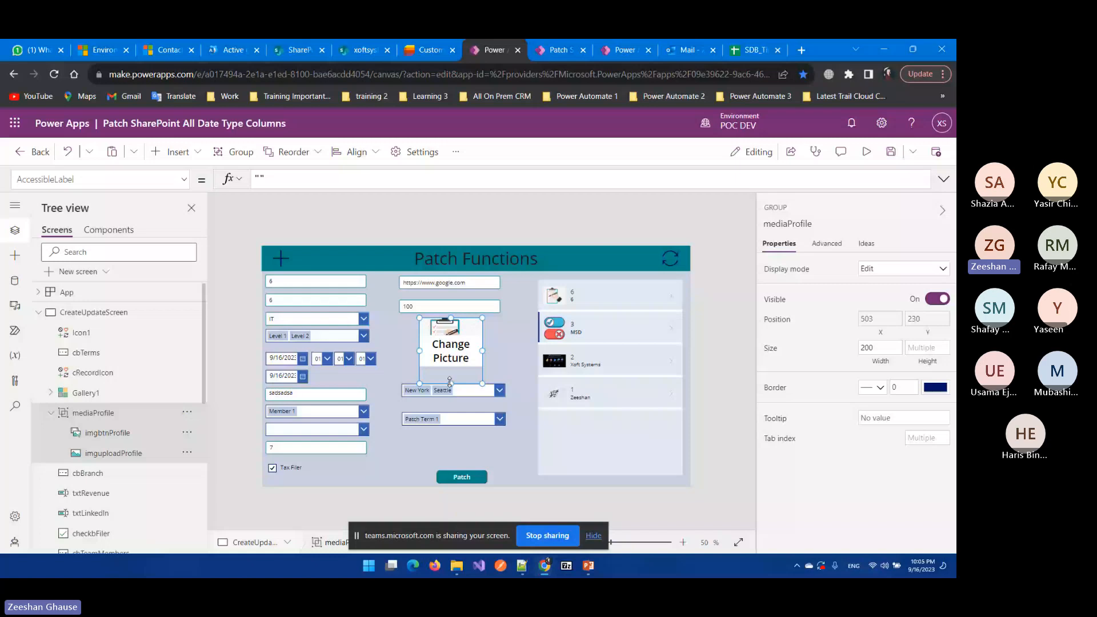
Step: Inspect the imgbtnProfile control in the mediaProfile group, then go back to the Customer list
left_click(452, 343)
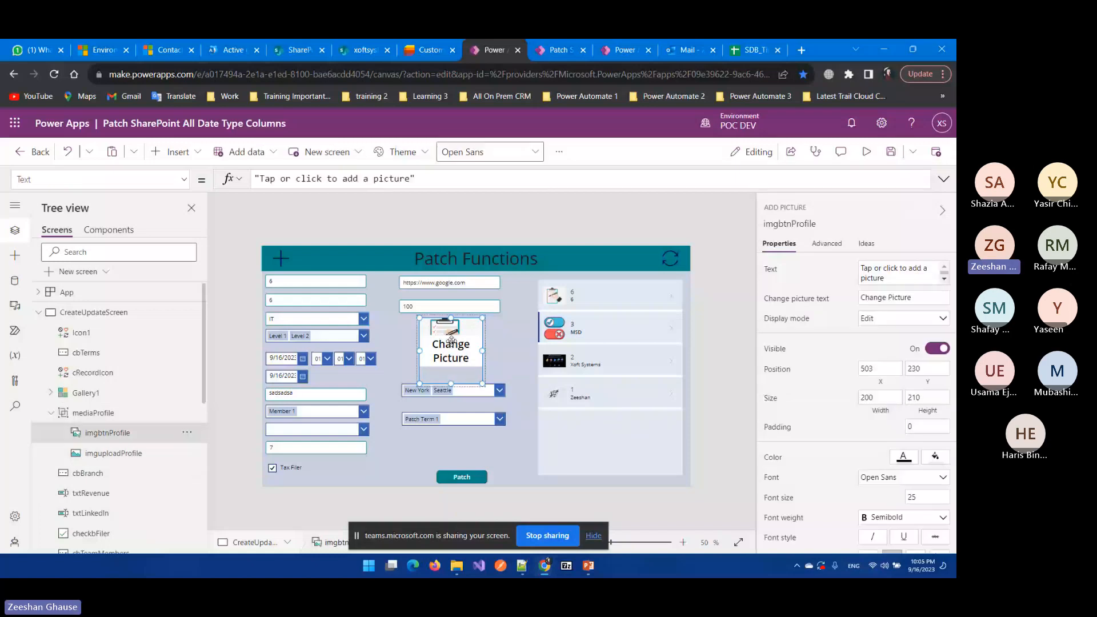
left_click(466, 220)
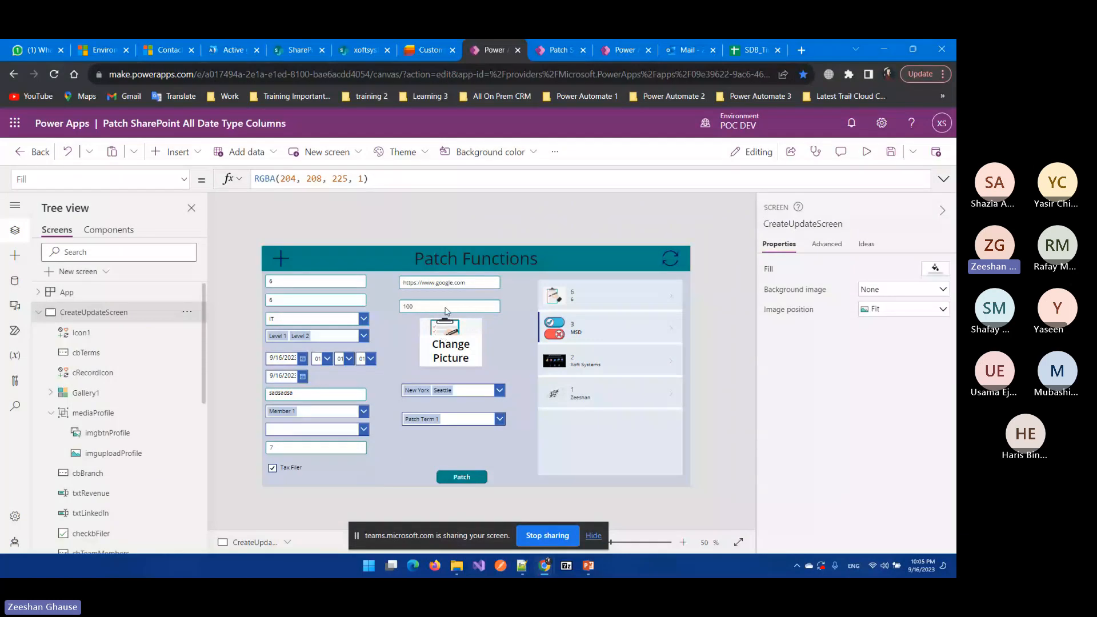
left_click(433, 46)
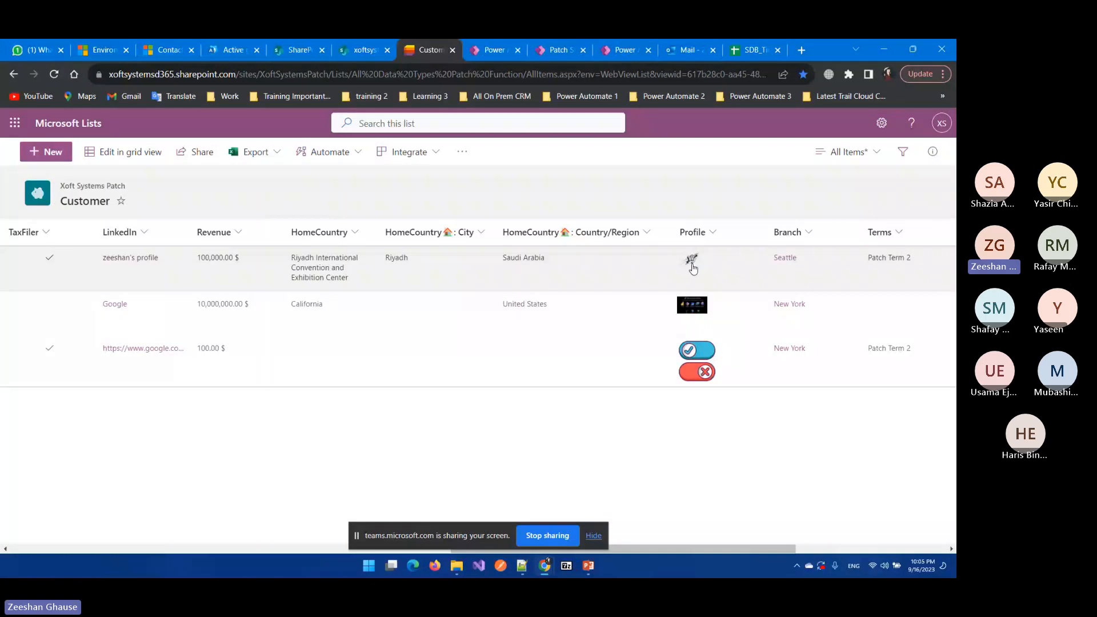
Step: Bring up the Branch column's settings: a Lookup column drawing Title from the Branch list
left_click_drag(684, 550, 802, 549)
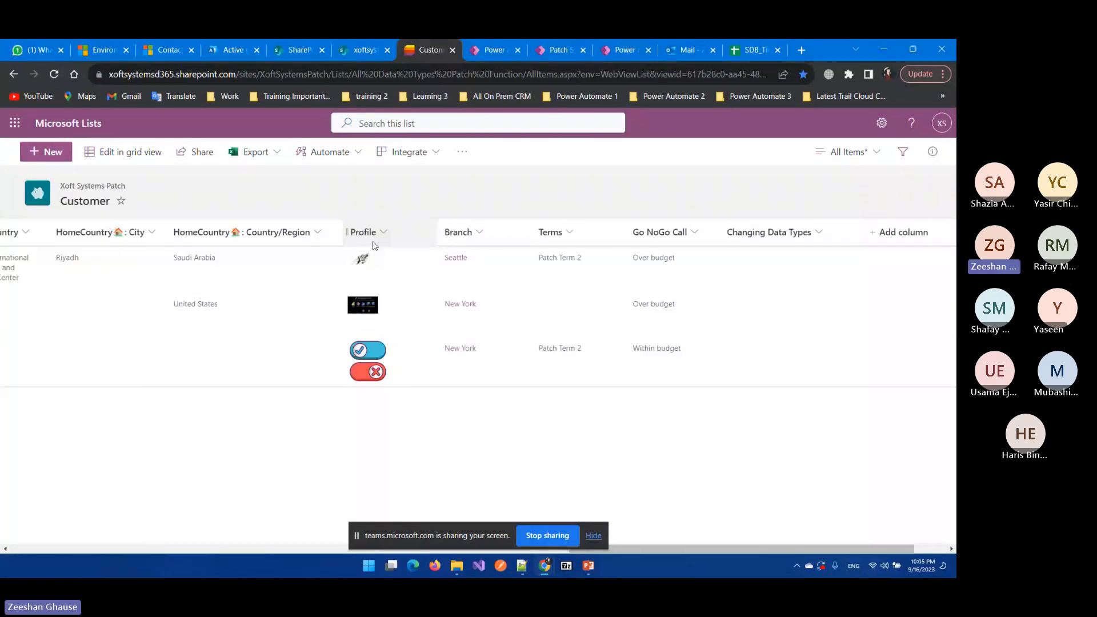
left_click(479, 233)
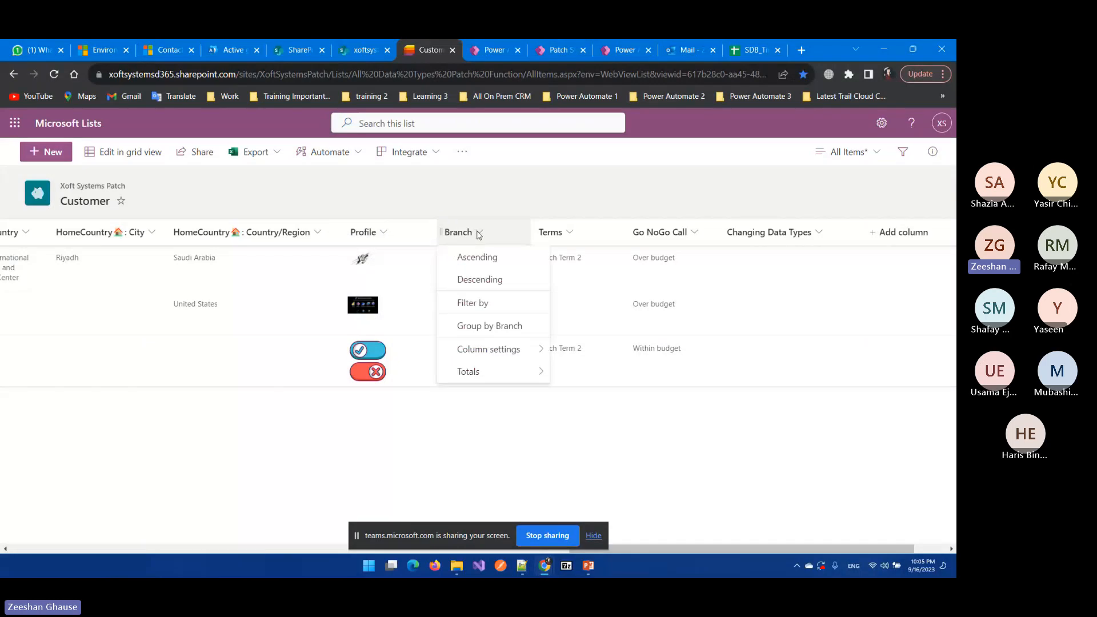
left_click(476, 232)
left_click(475, 232)
mouse_move(497, 339)
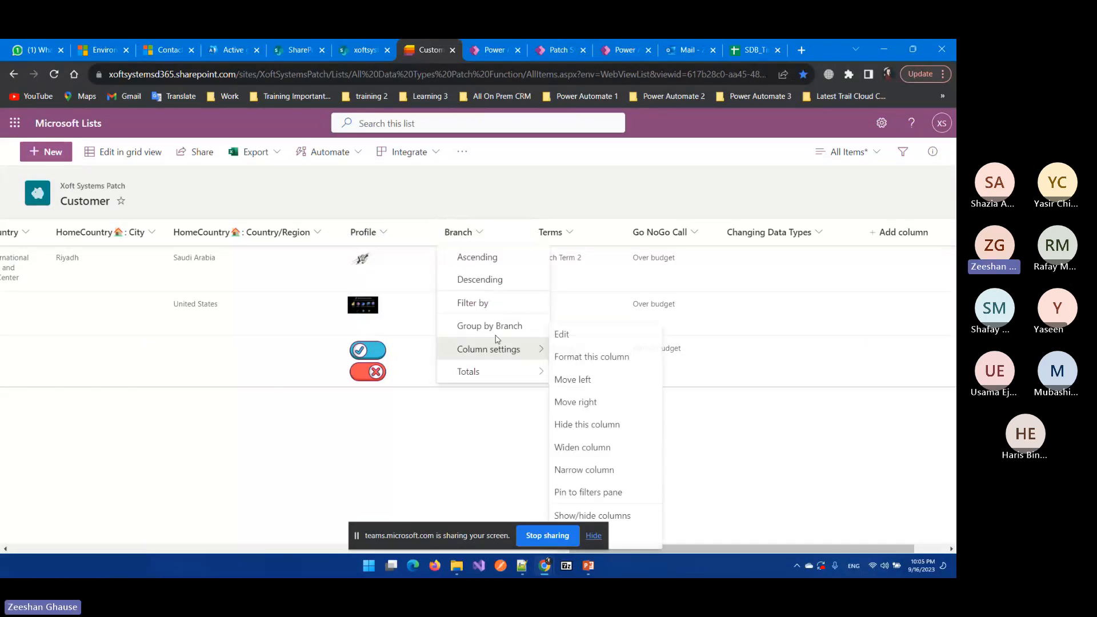
left_click(504, 196)
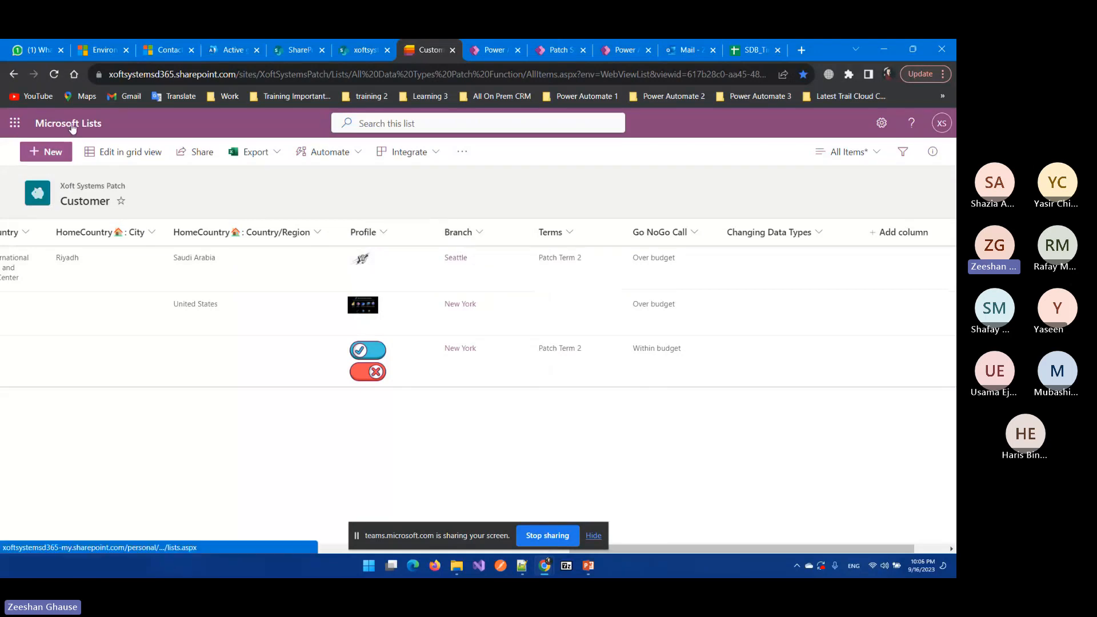
left_click(480, 232)
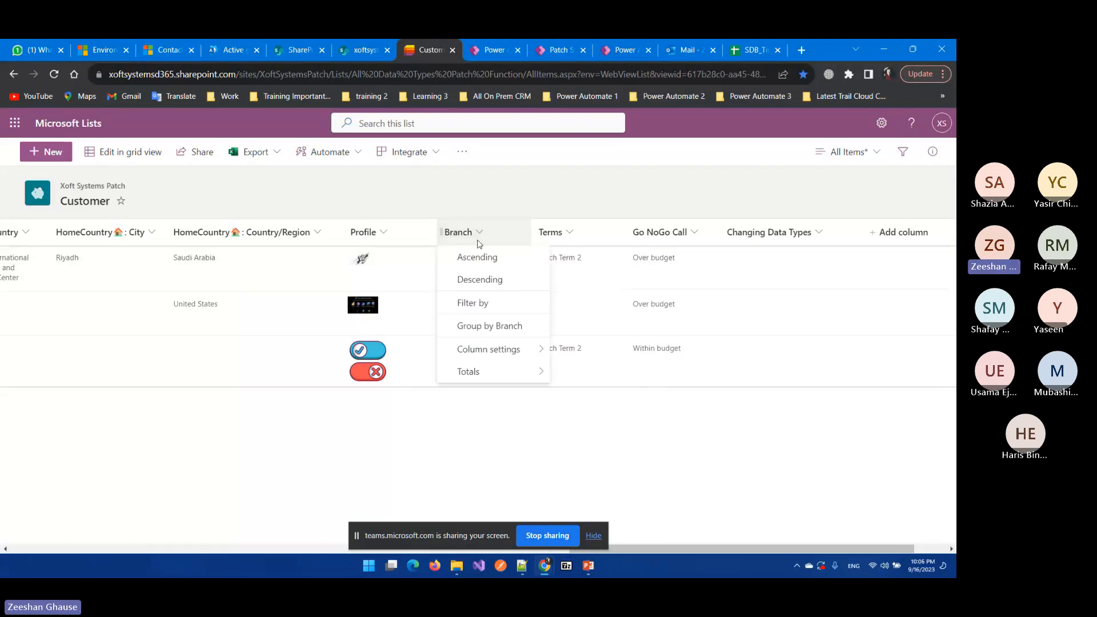
mouse_move(477, 350)
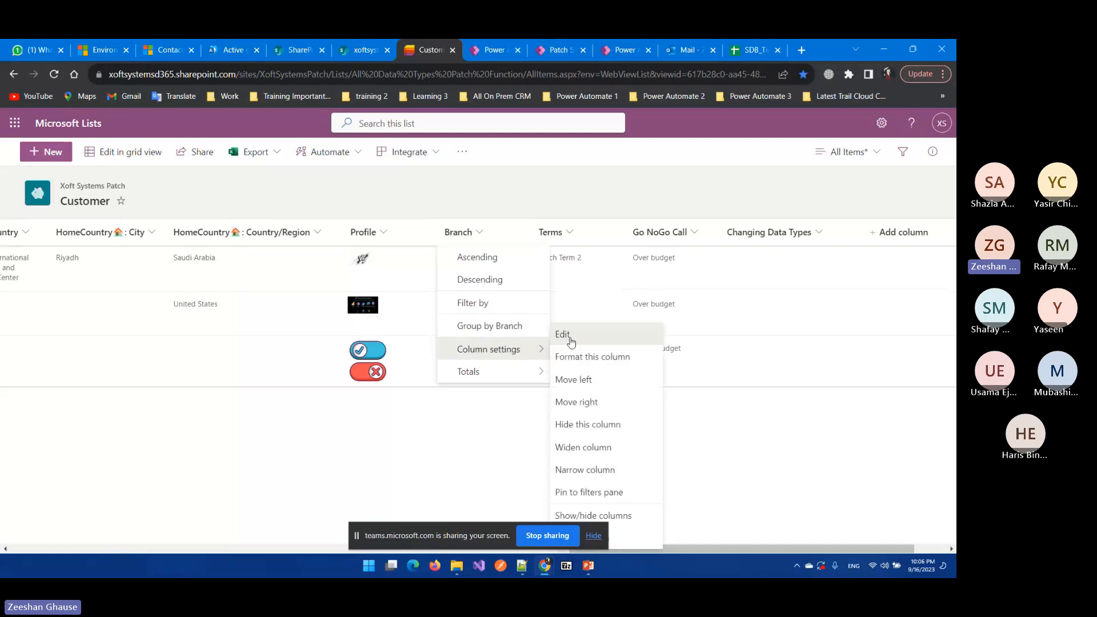
left_click(563, 335)
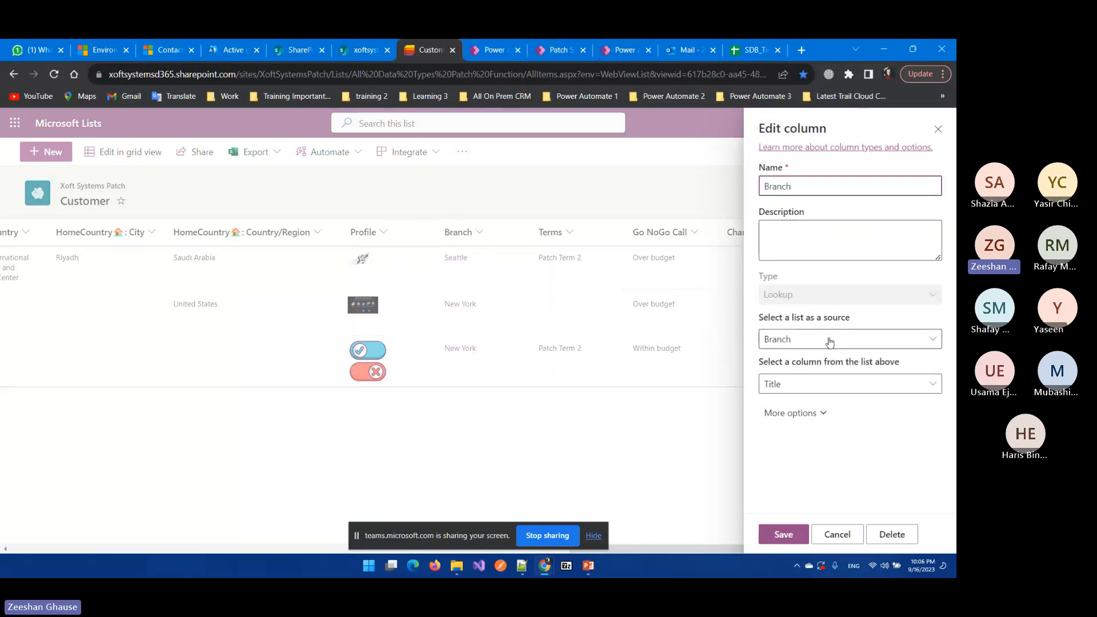
Step: Check the Branch lookup's available source columns, close unchanged, and return to Power Apps
left_click(794, 317)
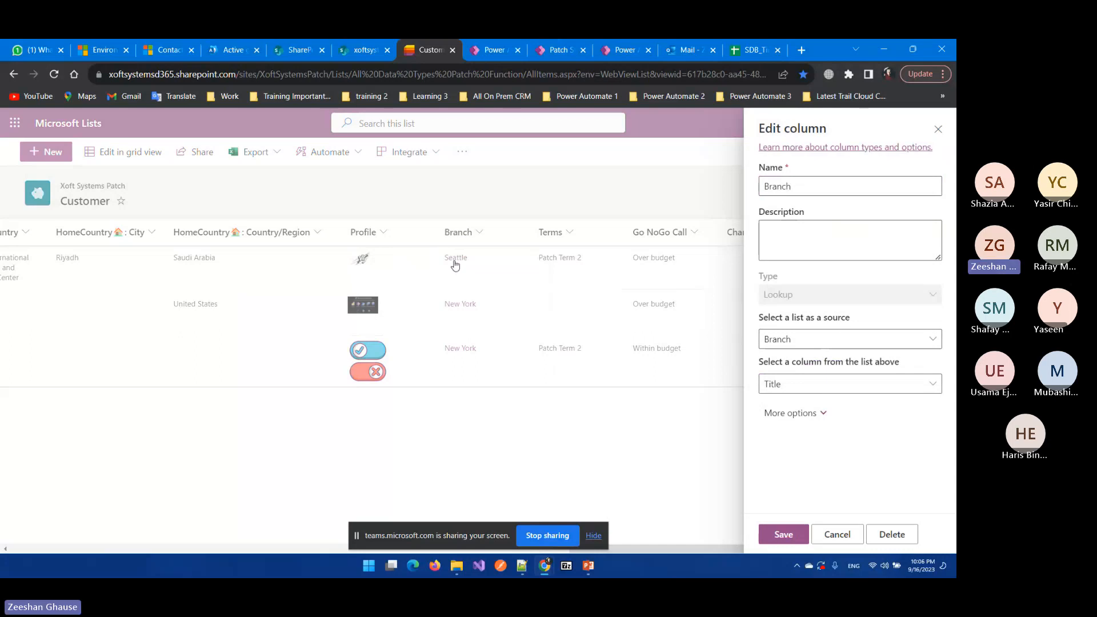
left_click(885, 387)
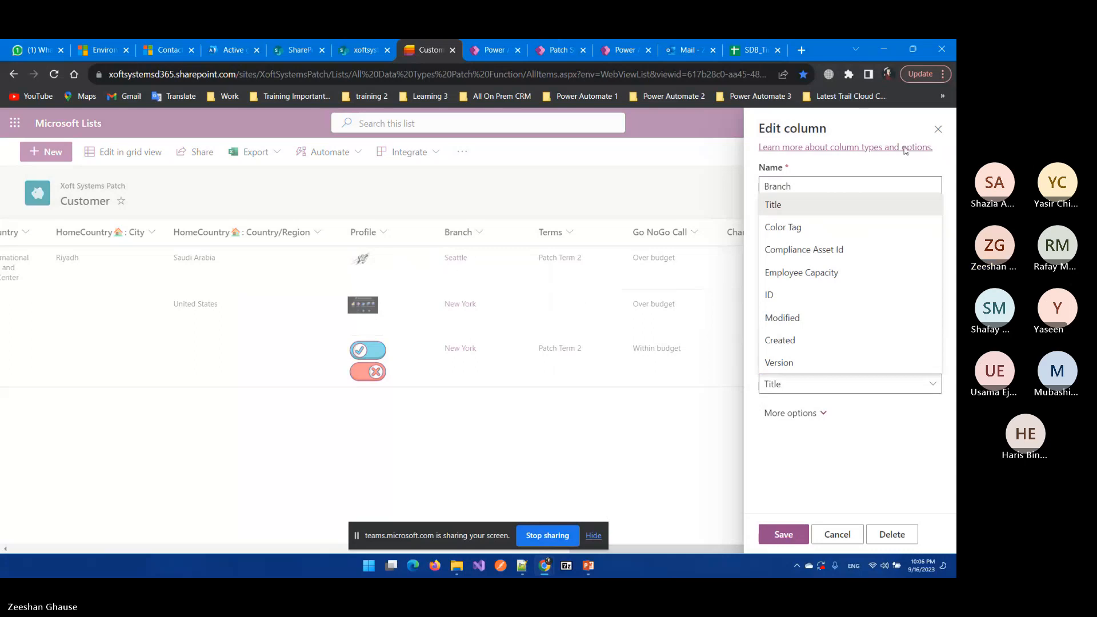
left_click(938, 129)
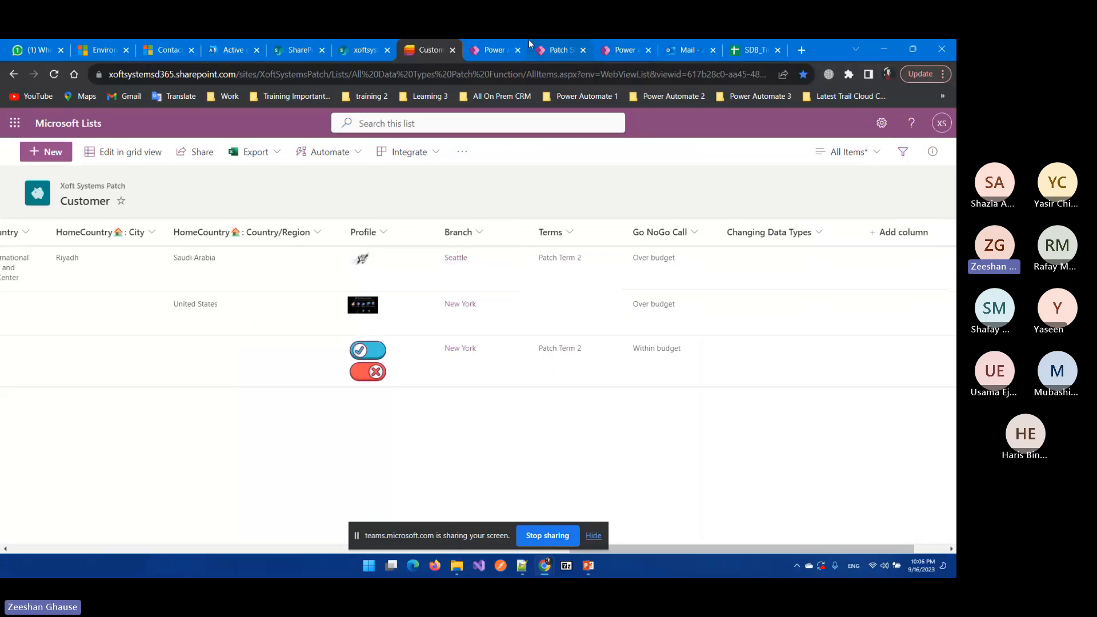
left_click(493, 50)
left_click(474, 389)
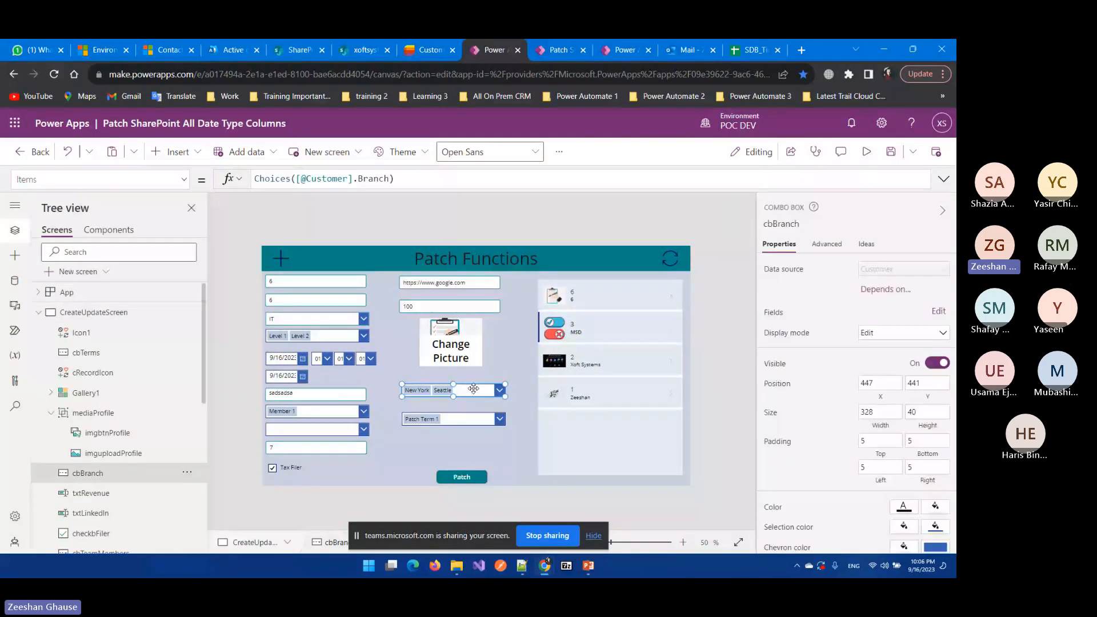
scroll(83, 412, "down", 1)
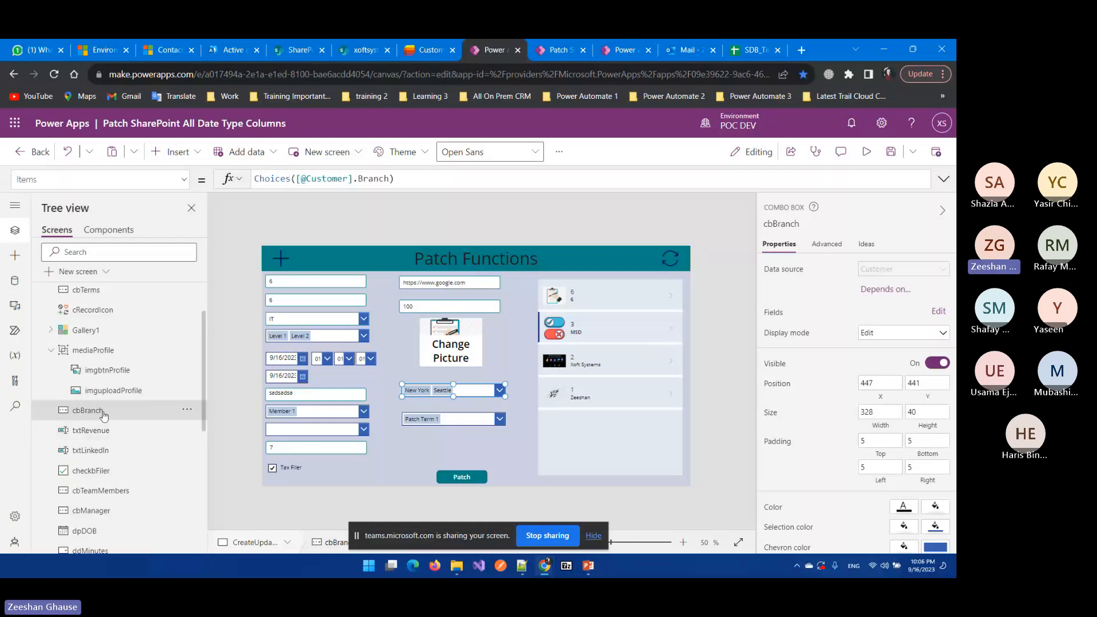
left_click(430, 50)
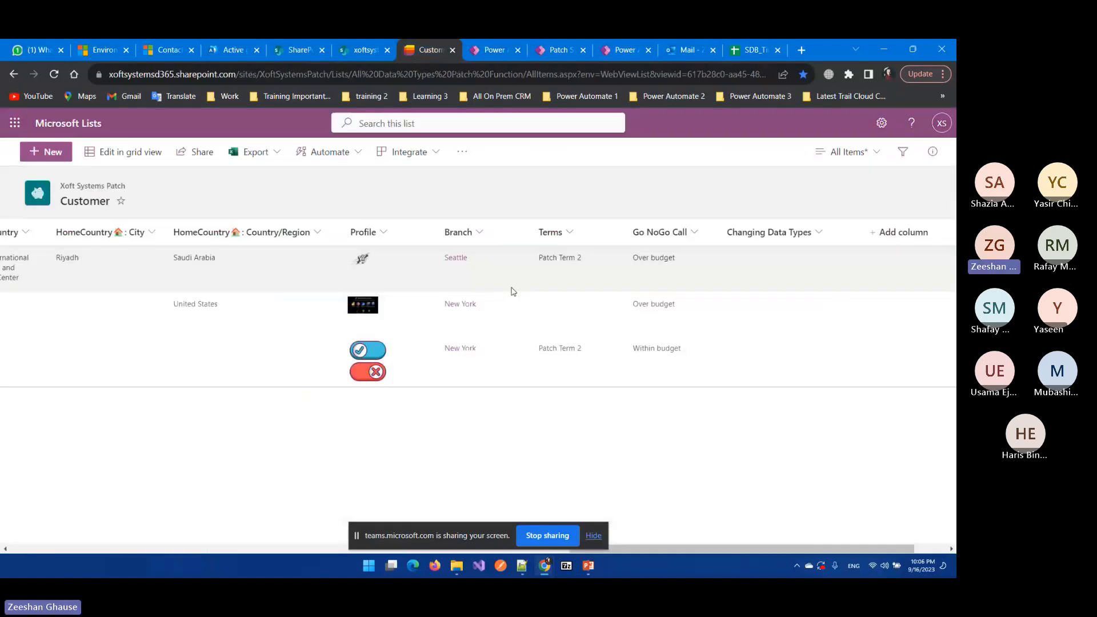
key("ctrl+Tab")
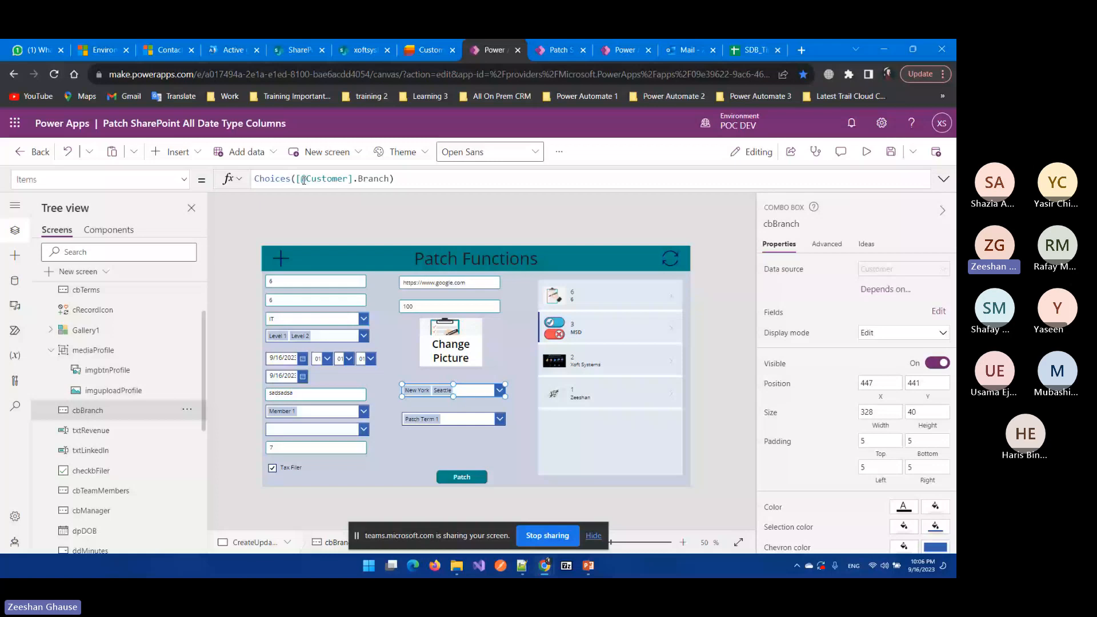
left_click(304, 179)
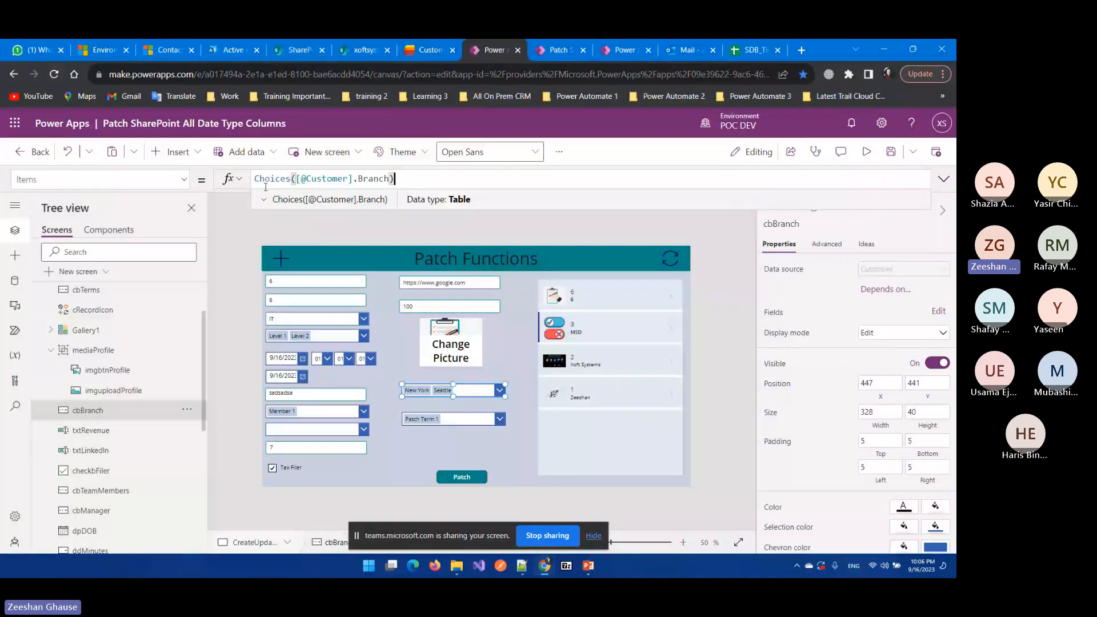
double_click(265, 178)
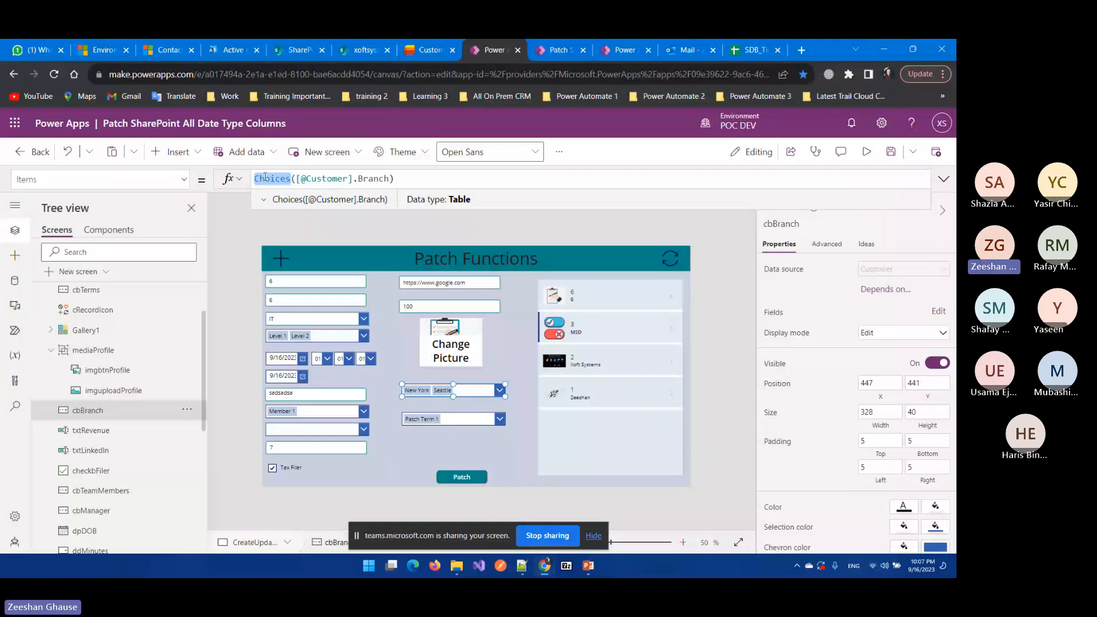
left_click_drag(351, 179, 304, 179)
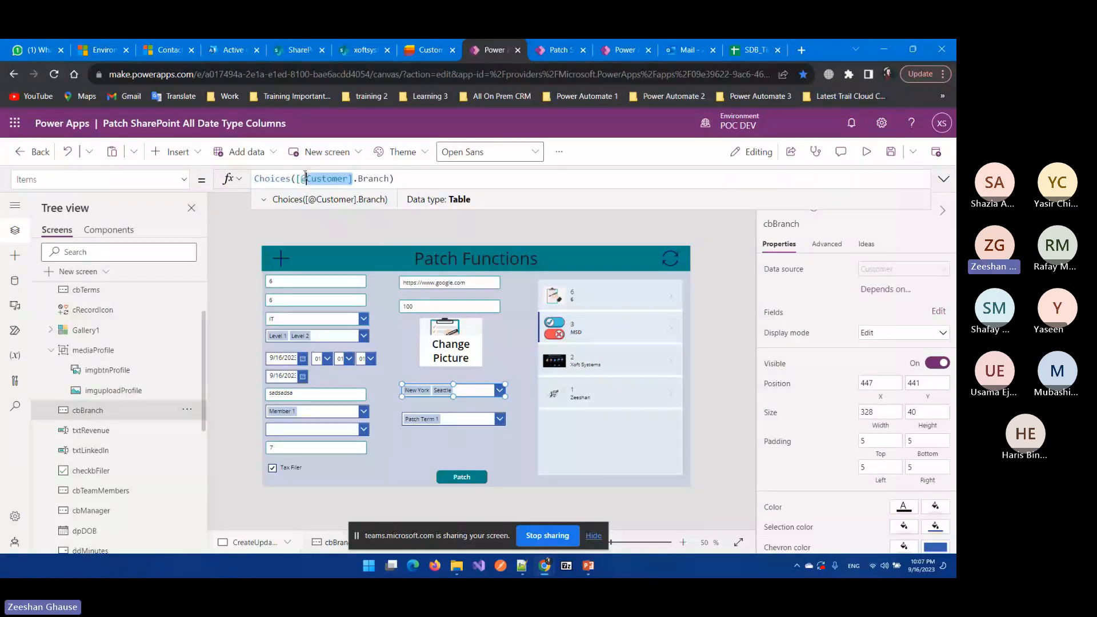
key("shift+Left")
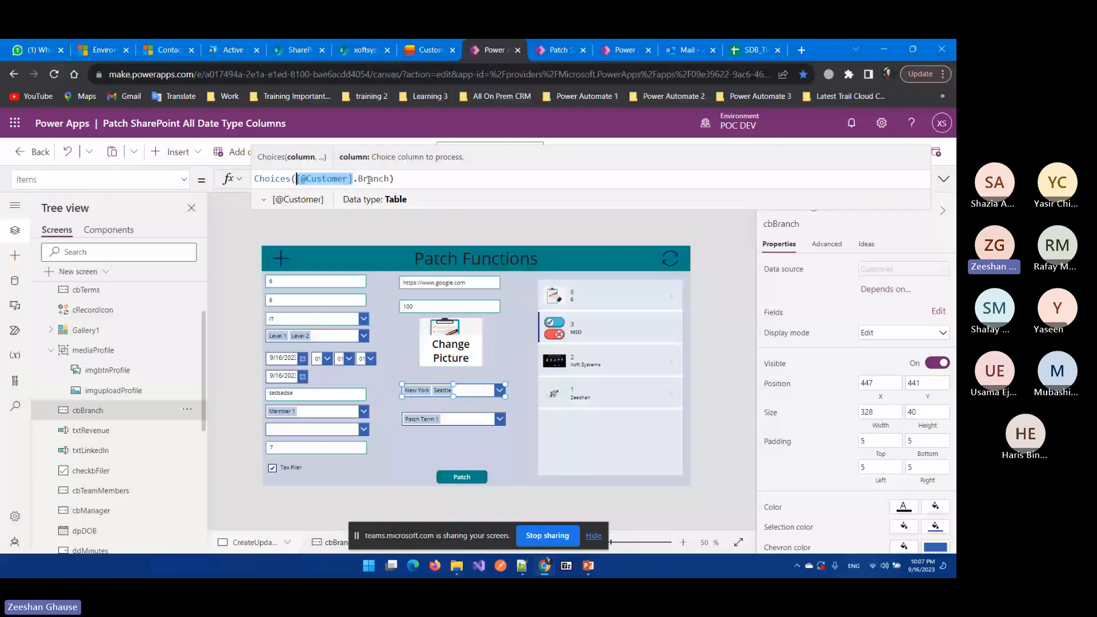
double_click(370, 179)
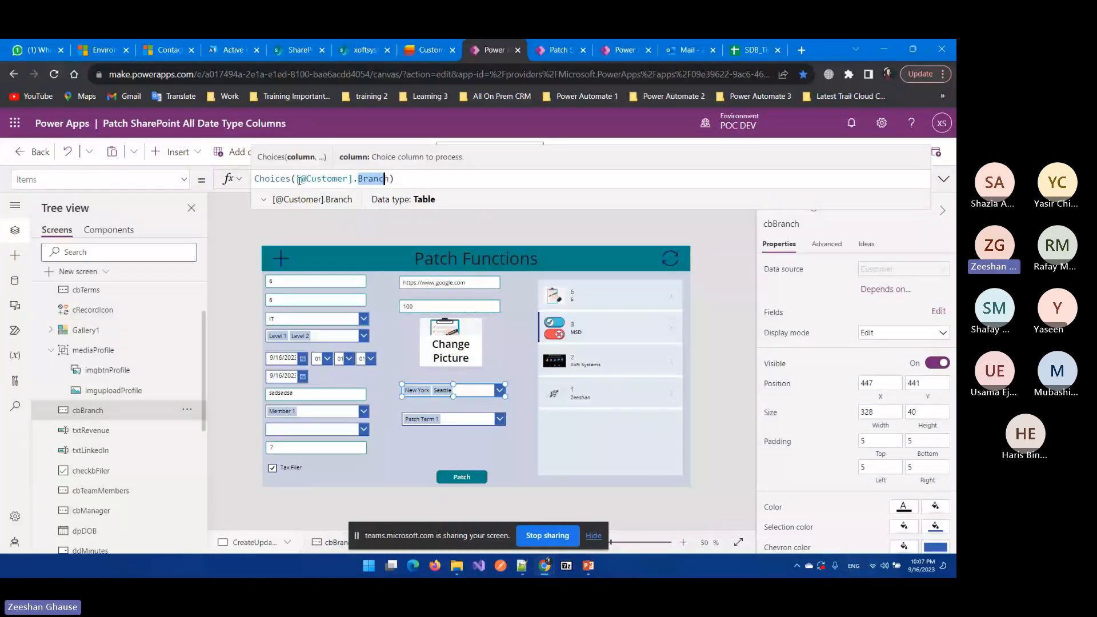
left_click_drag(298, 179, 326, 180)
left_click(359, 179)
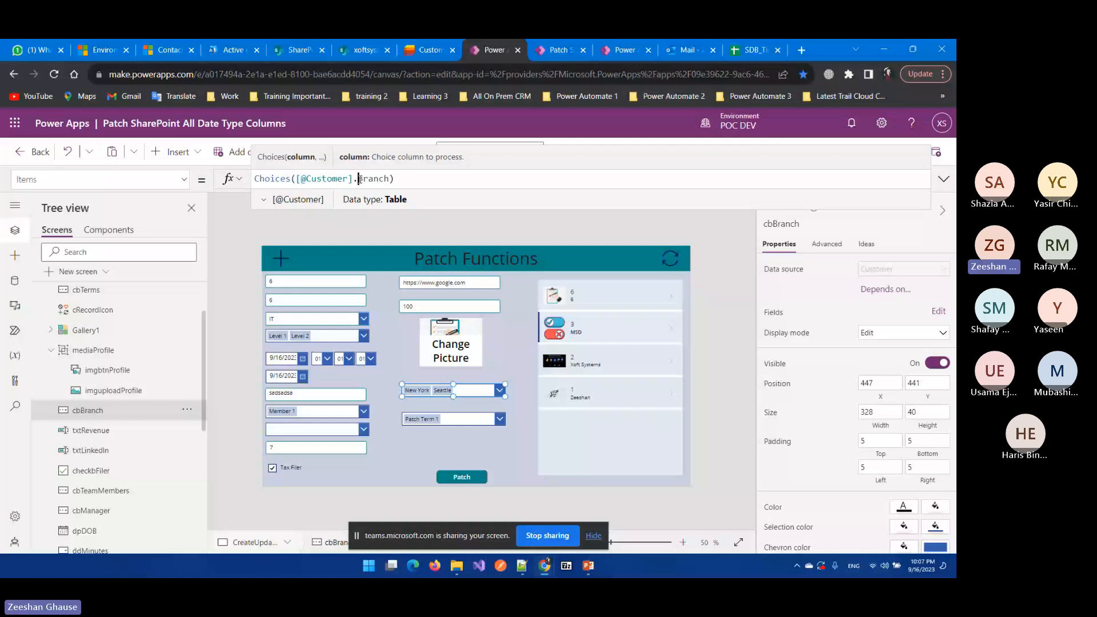
key("ctrl+shift+Tab")
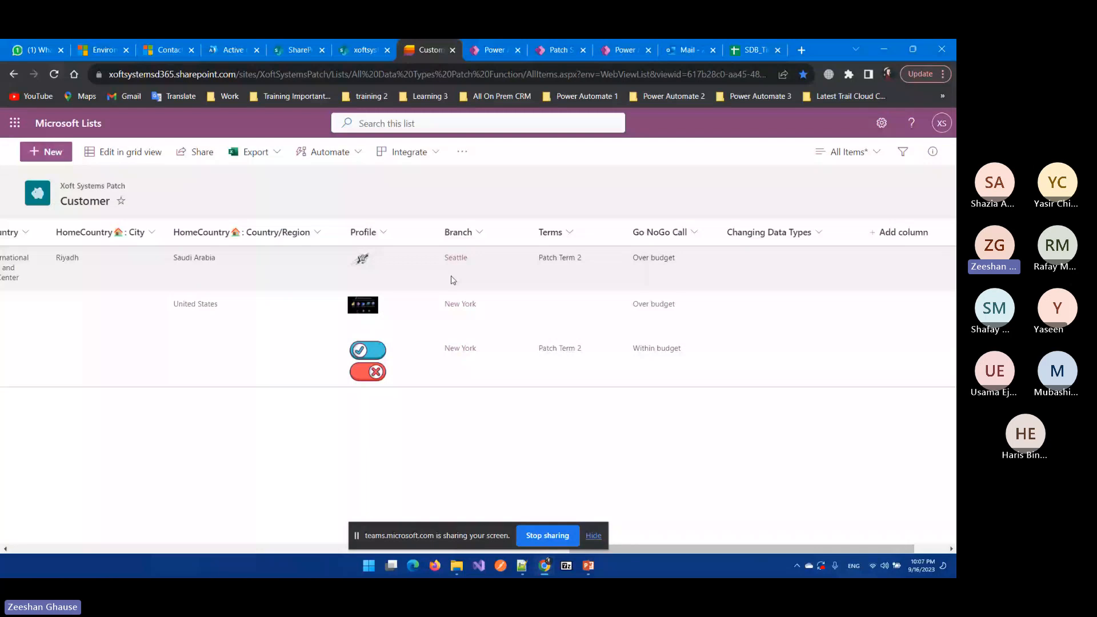
left_click(290, 45)
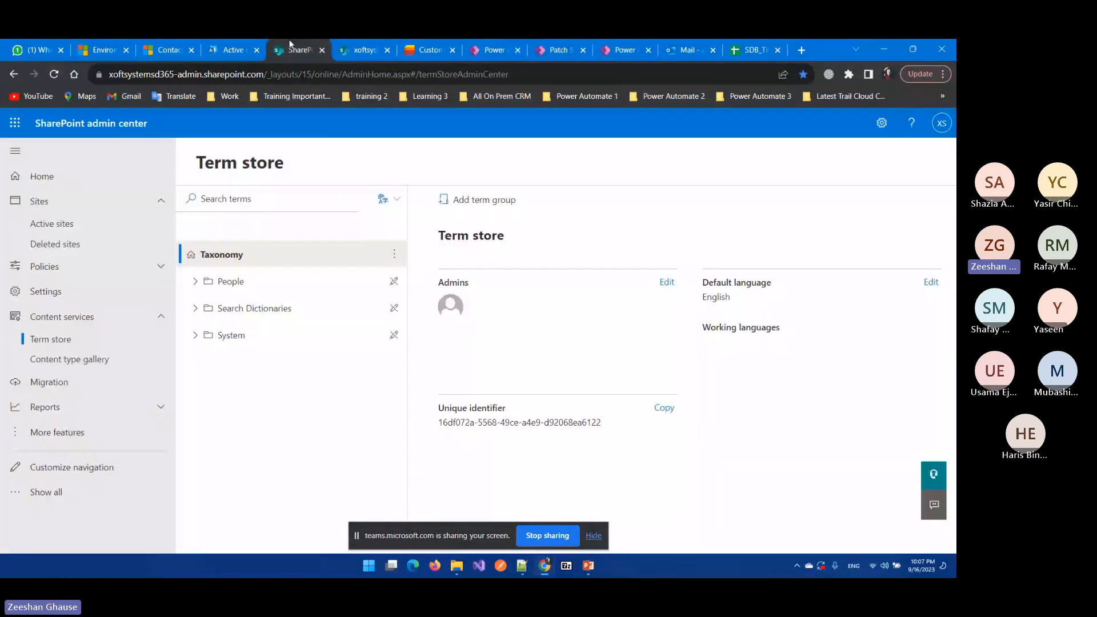
Step: Show the Data pane's Add data source options in Power Apps, then return to the Customer list
left_click(486, 49)
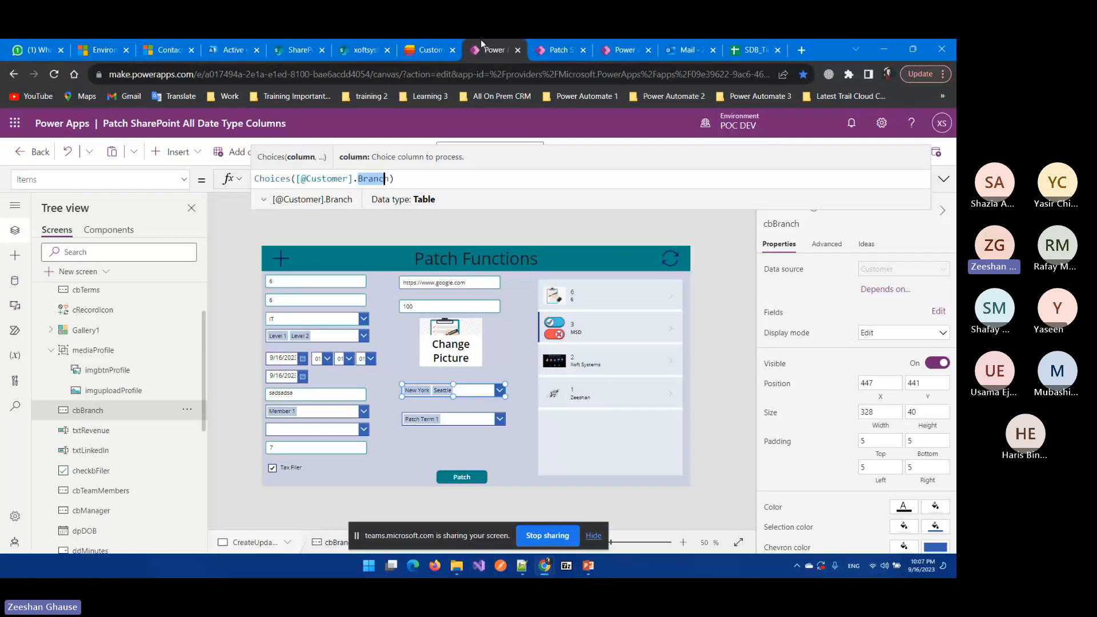
left_click(11, 280)
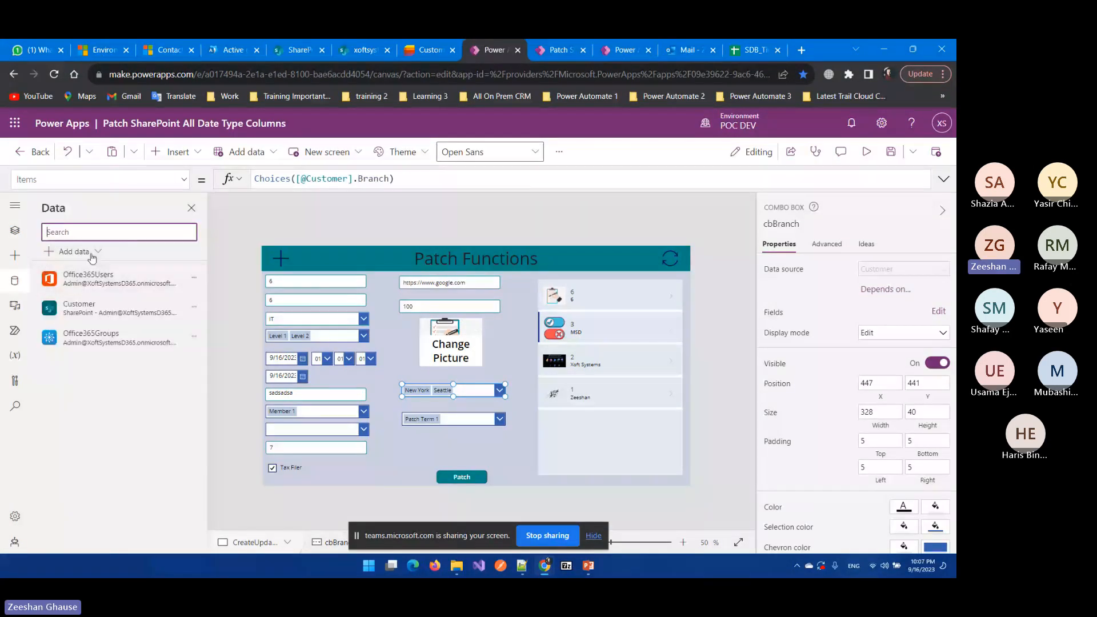
left_click(92, 255)
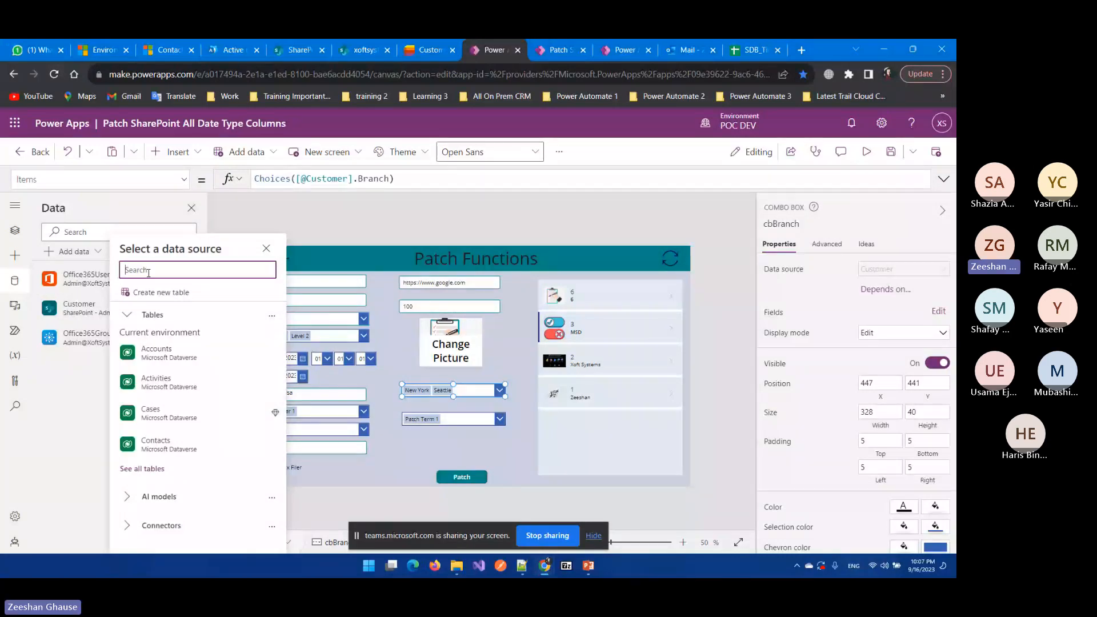
left_click(405, 46)
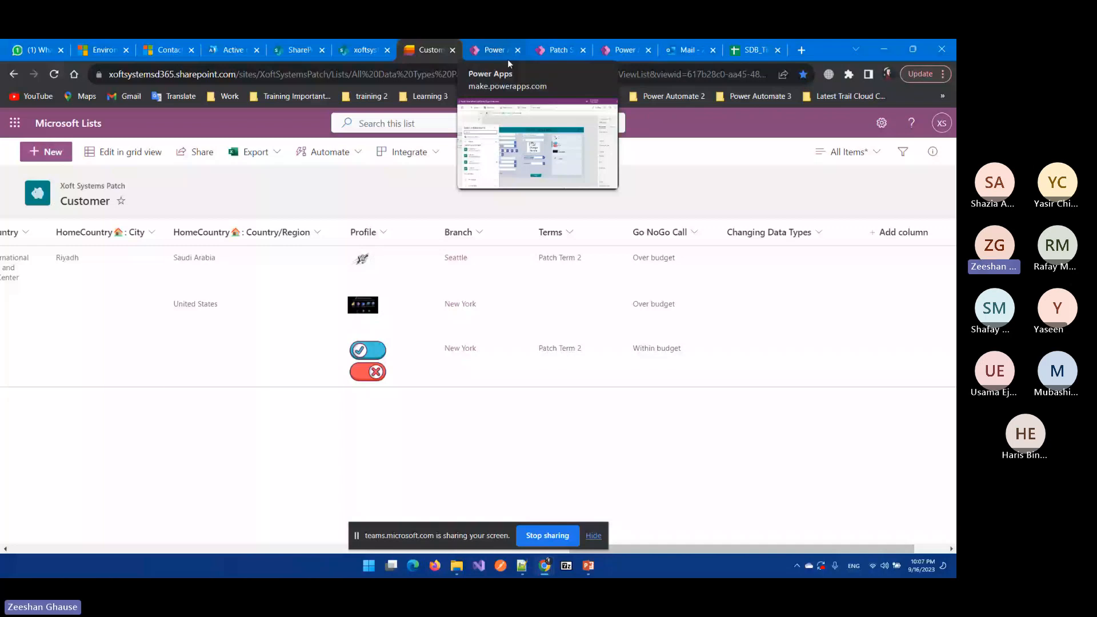
Step: Switch back to the Power Apps editor browser tab
left_click(508, 59)
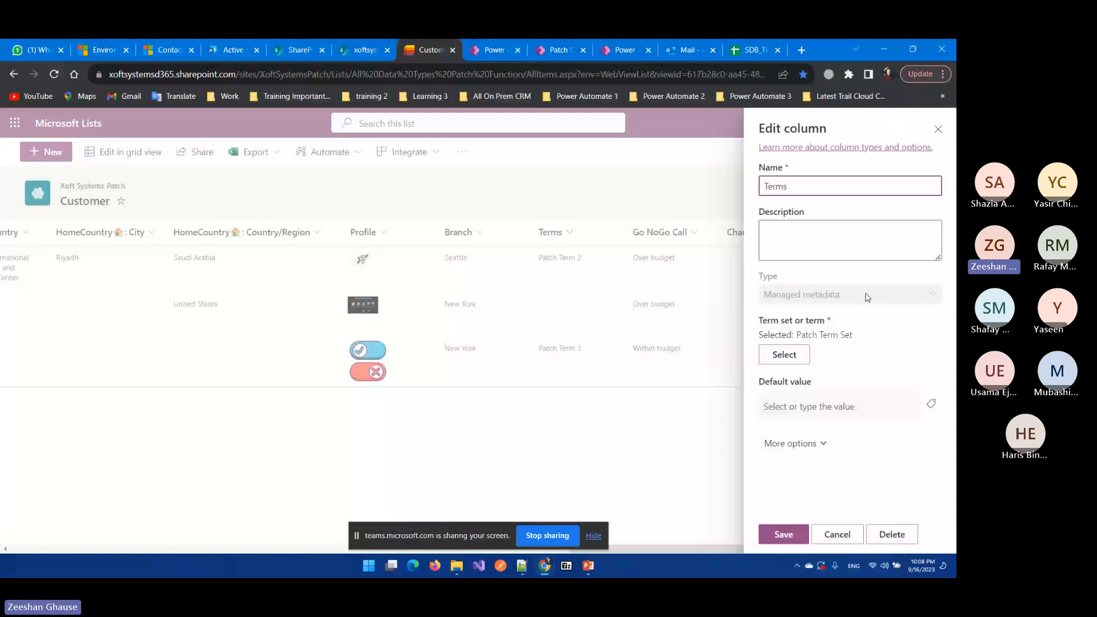
left_click(784, 355)
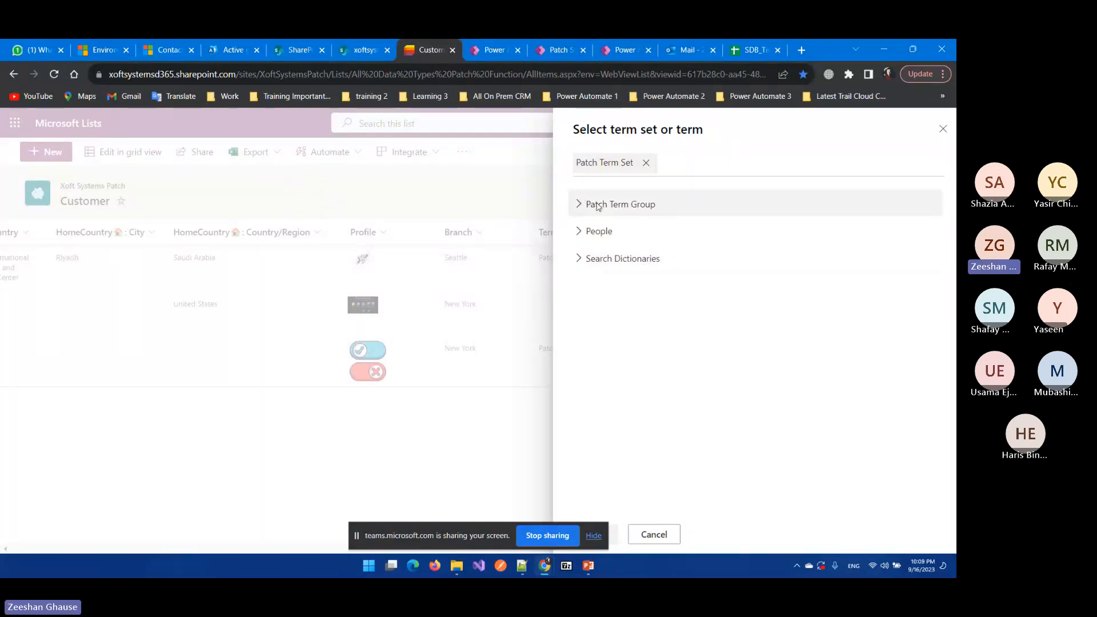
left_click(586, 235)
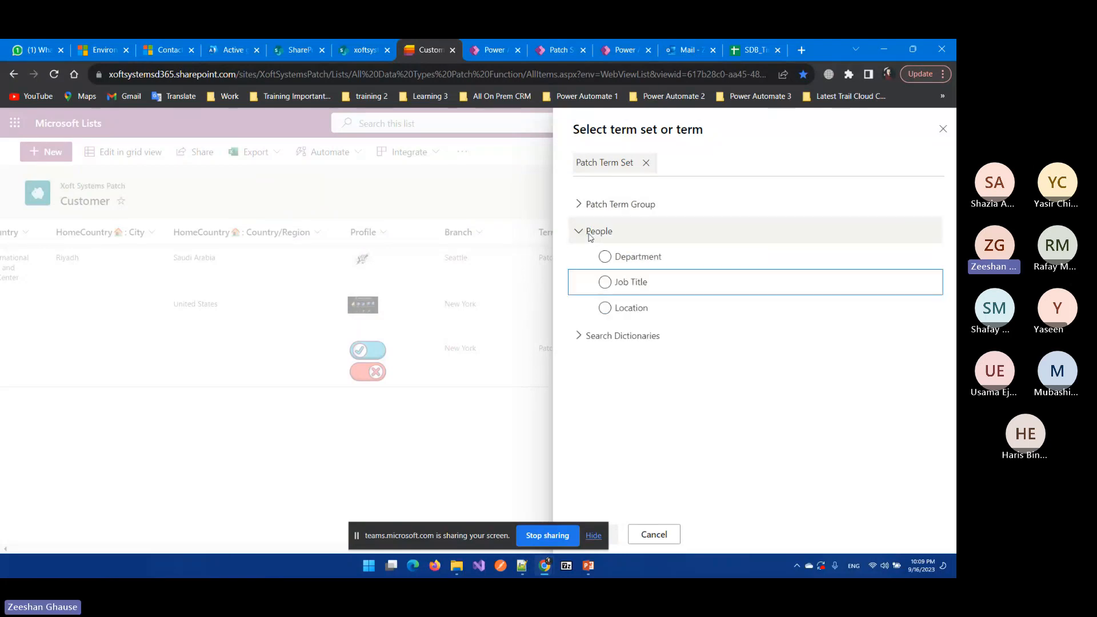
left_click(581, 232)
left_click(582, 235)
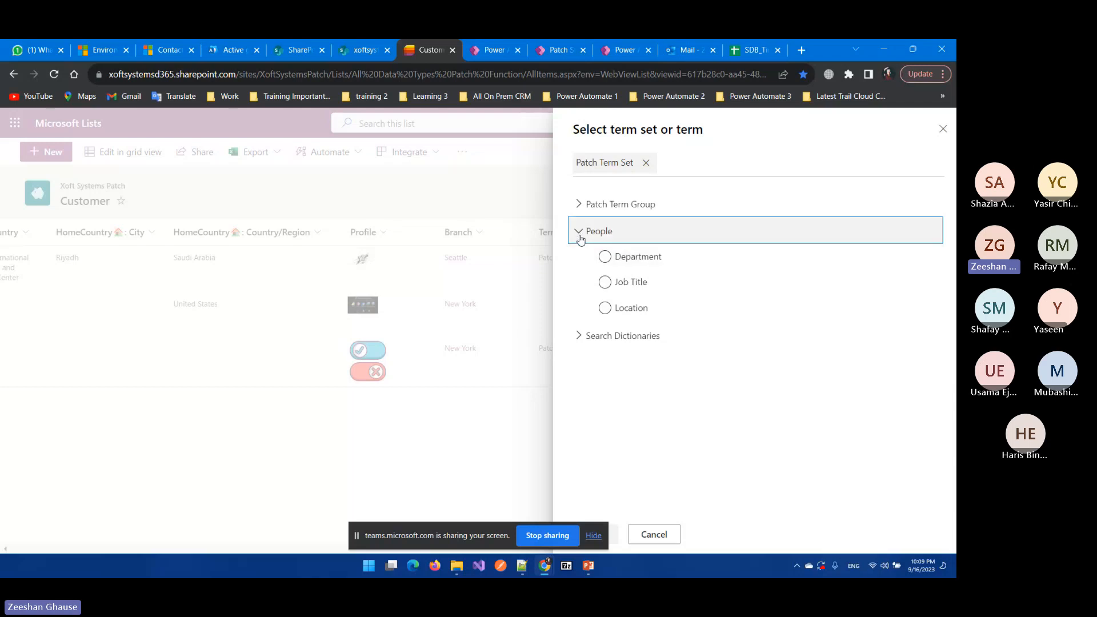
left_click(579, 205)
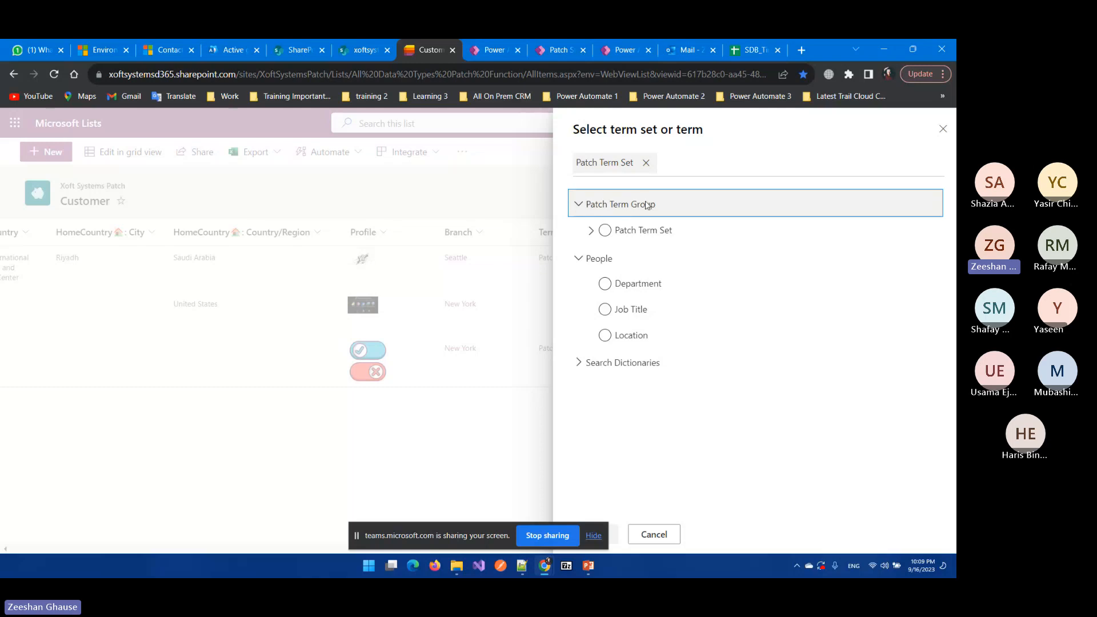
left_click(944, 127)
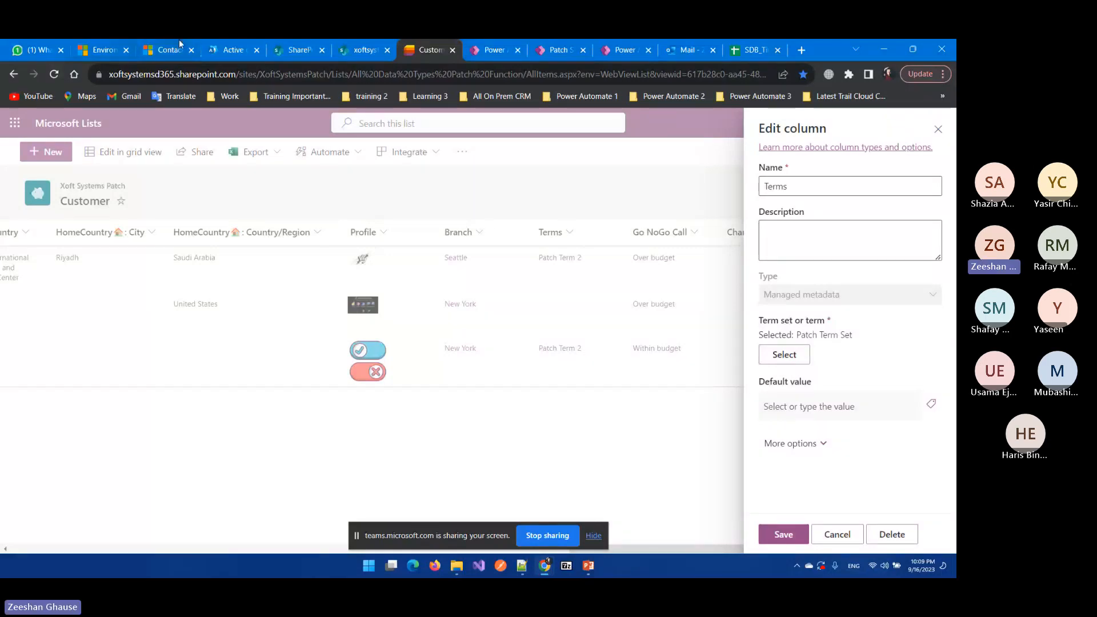
Step: Open the SharePoint admin center from Microsoft 365 admin and go to Content services > Term store
left_click(228, 50)
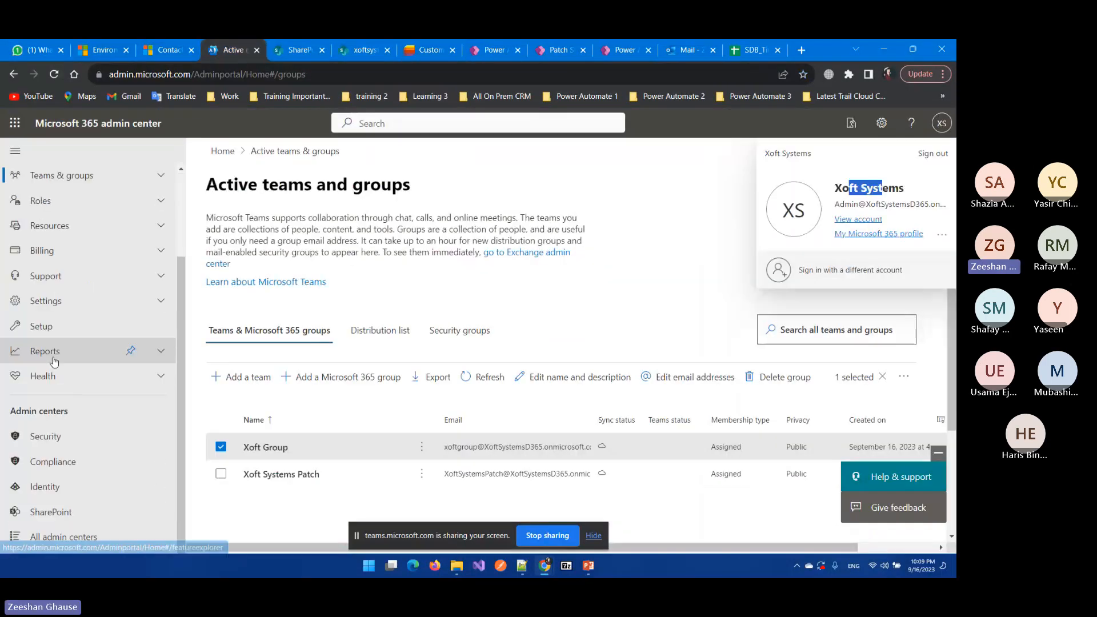
left_click(69, 513)
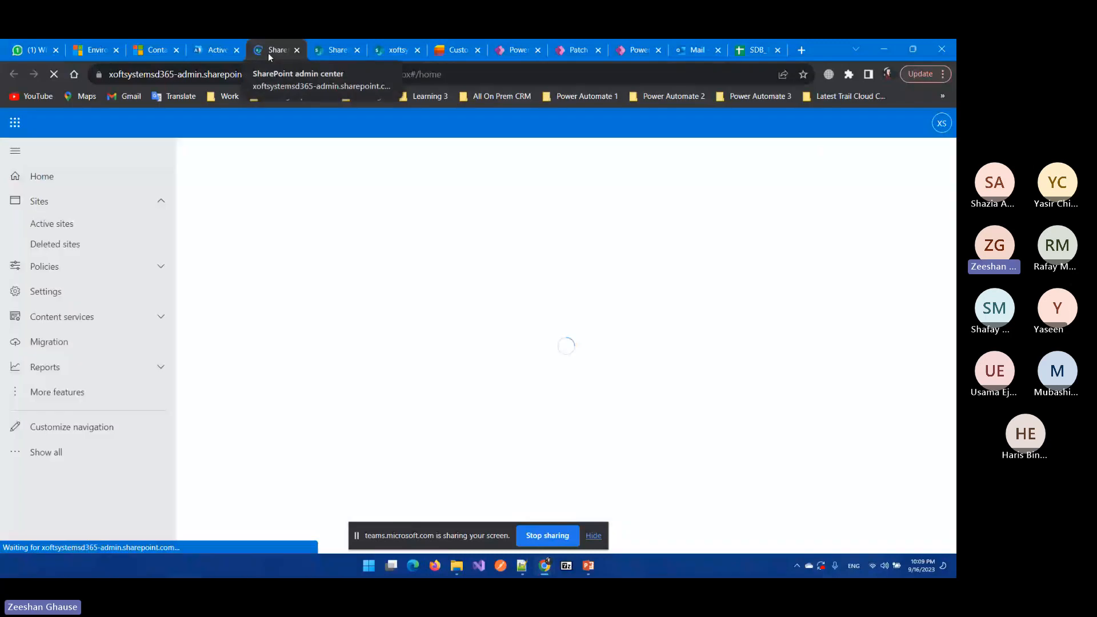
left_click(95, 319)
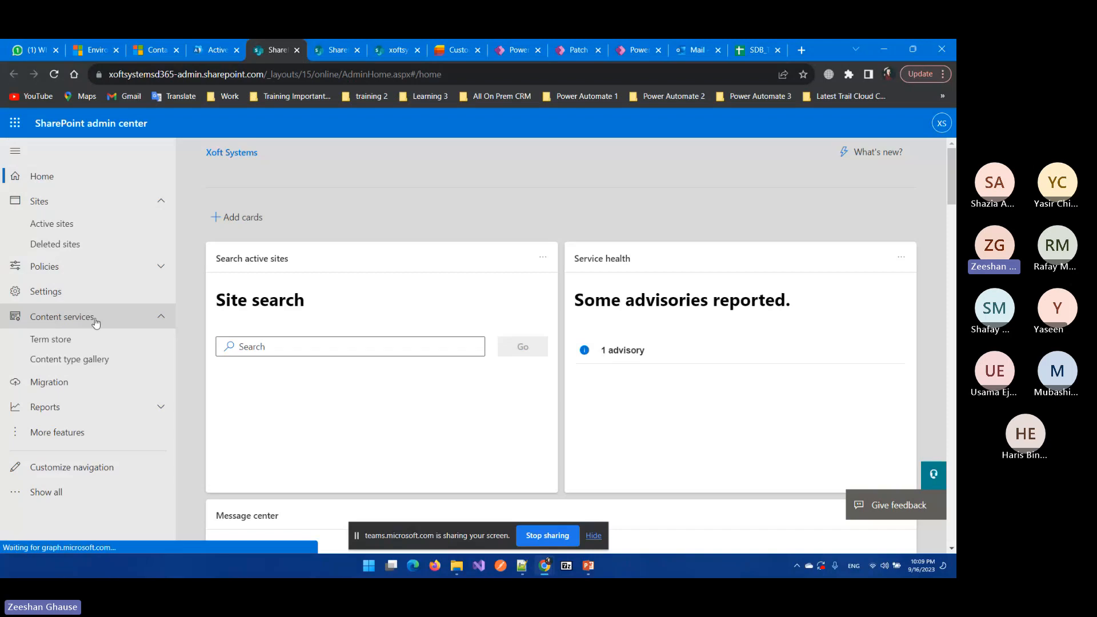
left_click(58, 341)
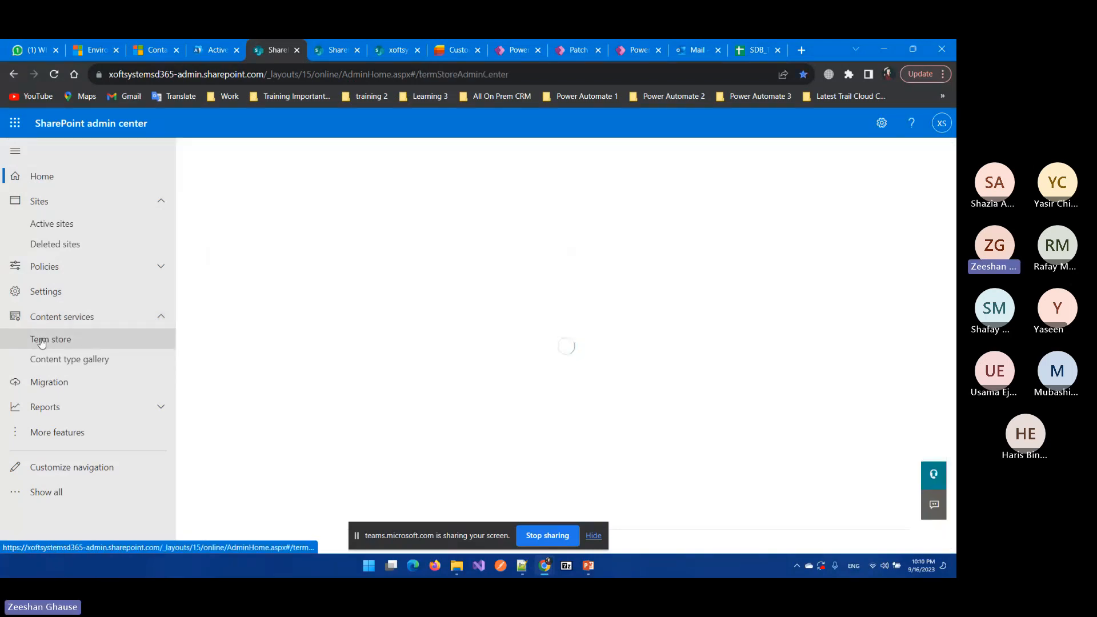
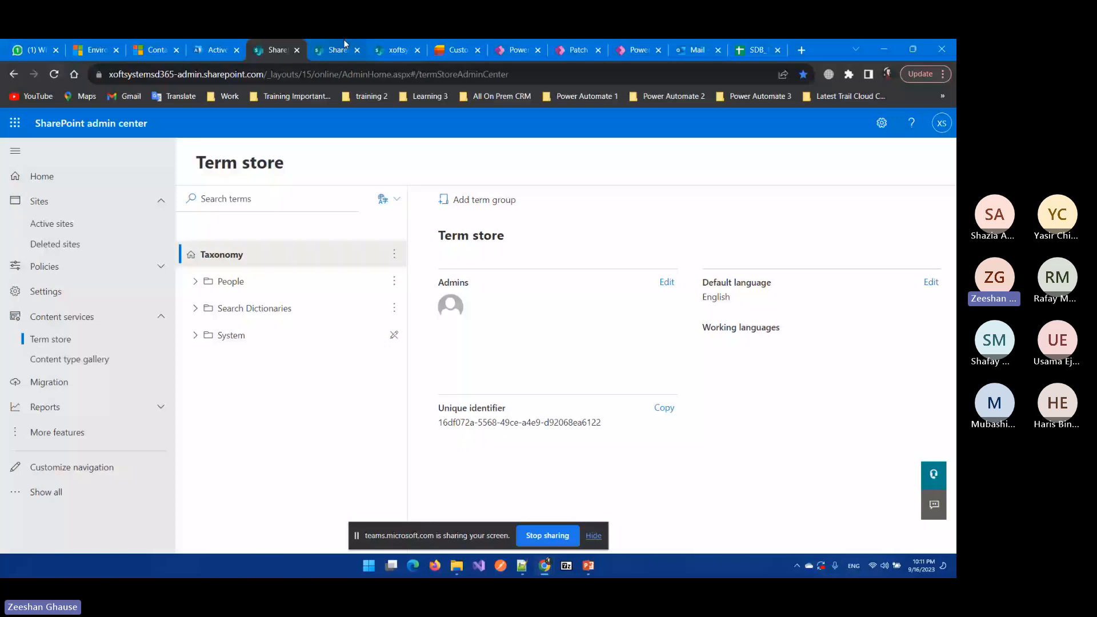
Step: Inspect the People group in the Customer list's term set picker
left_click(452, 49)
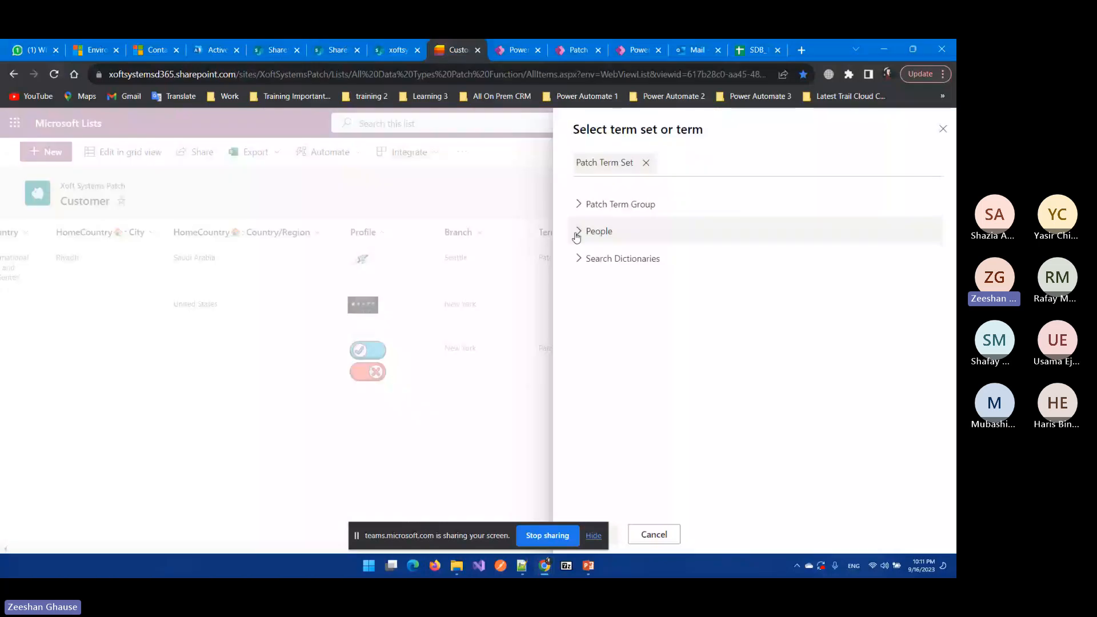
left_click(578, 233)
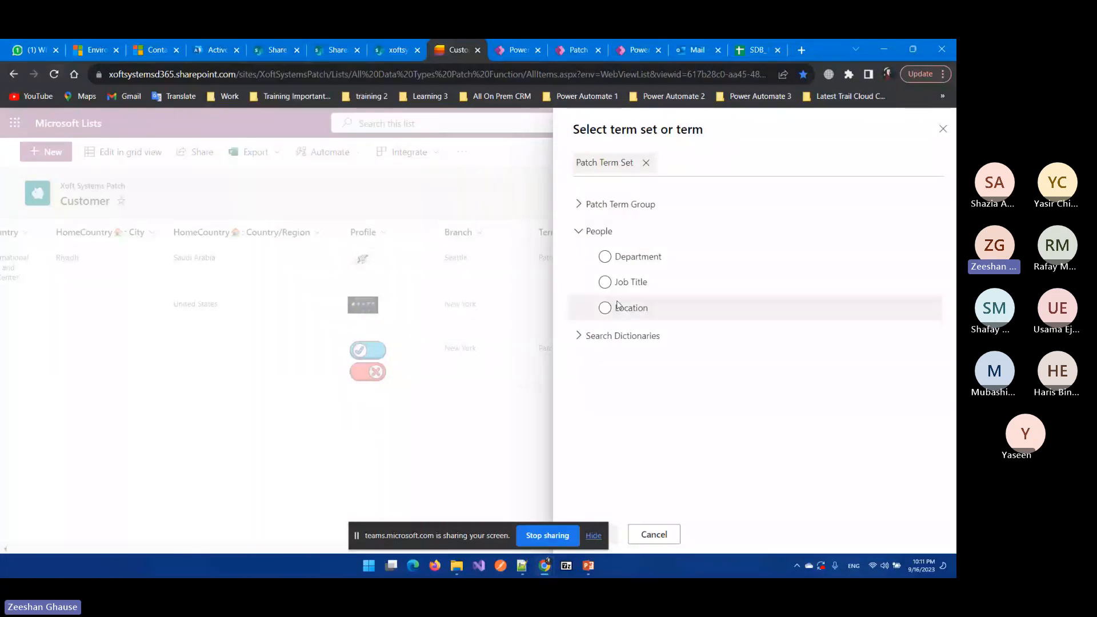
left_click(601, 232)
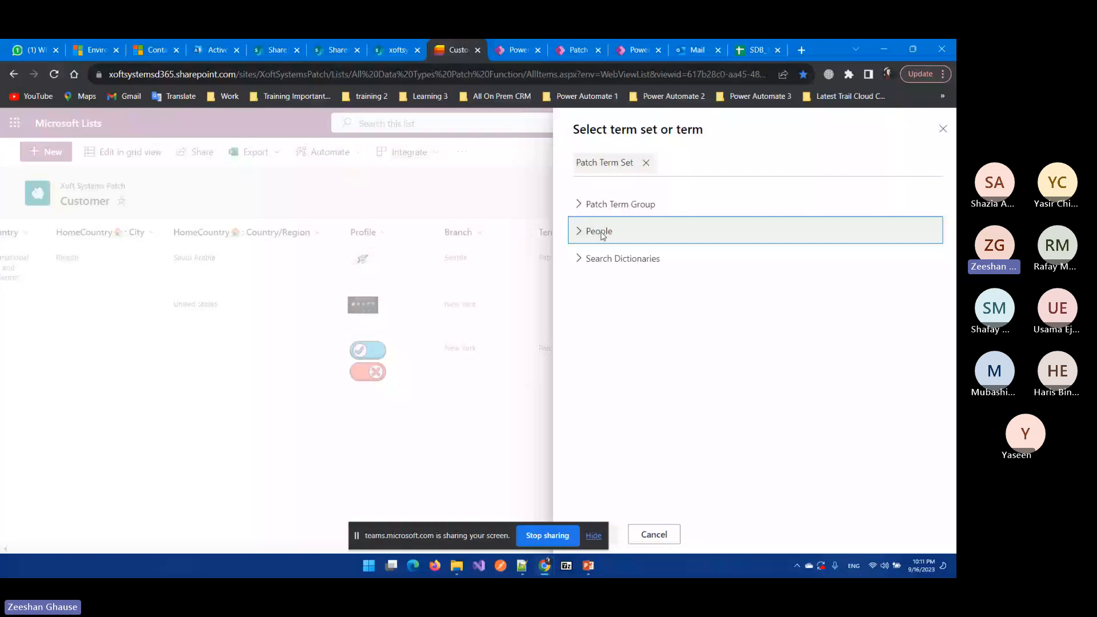
Step: In the admin Term store, select the Taxonomy root and expand the global People group
left_click(217, 50)
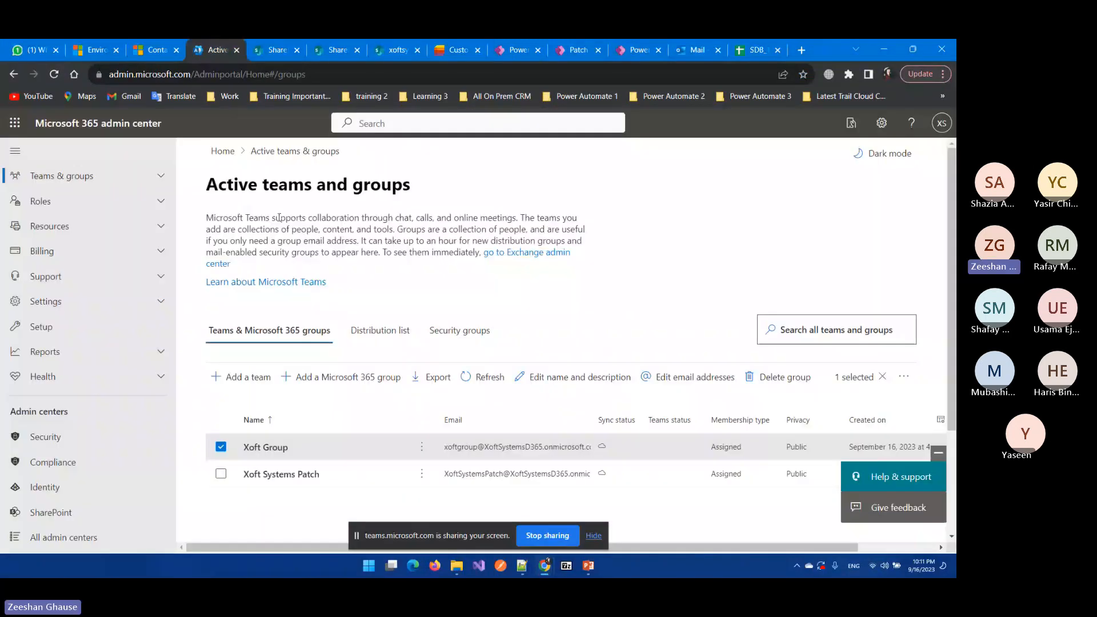
key("ctrl+Tab")
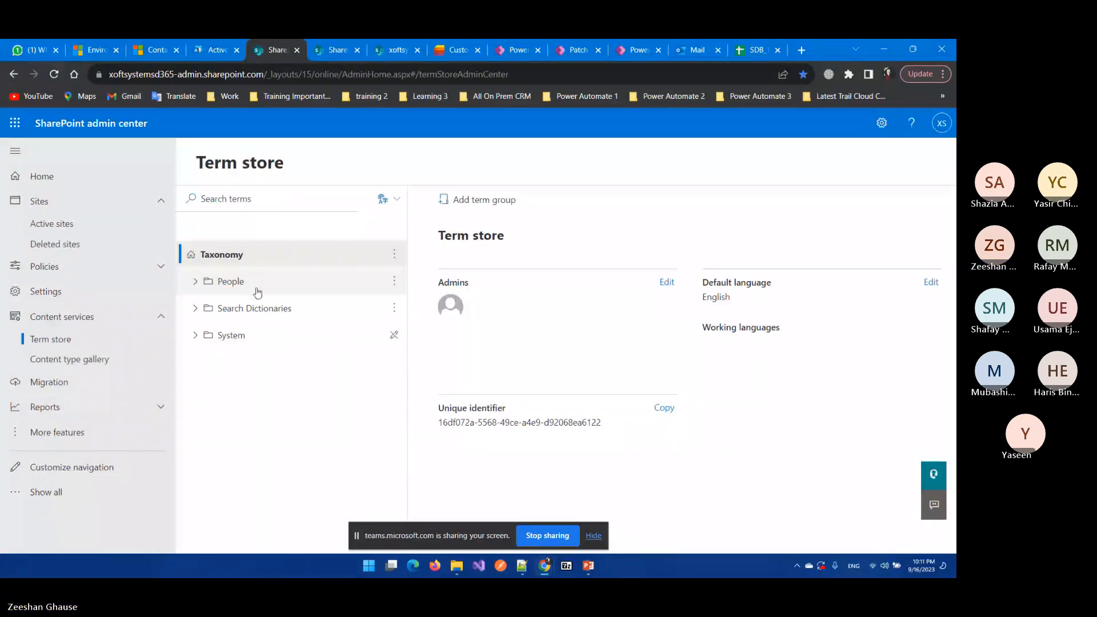
double_click(223, 255)
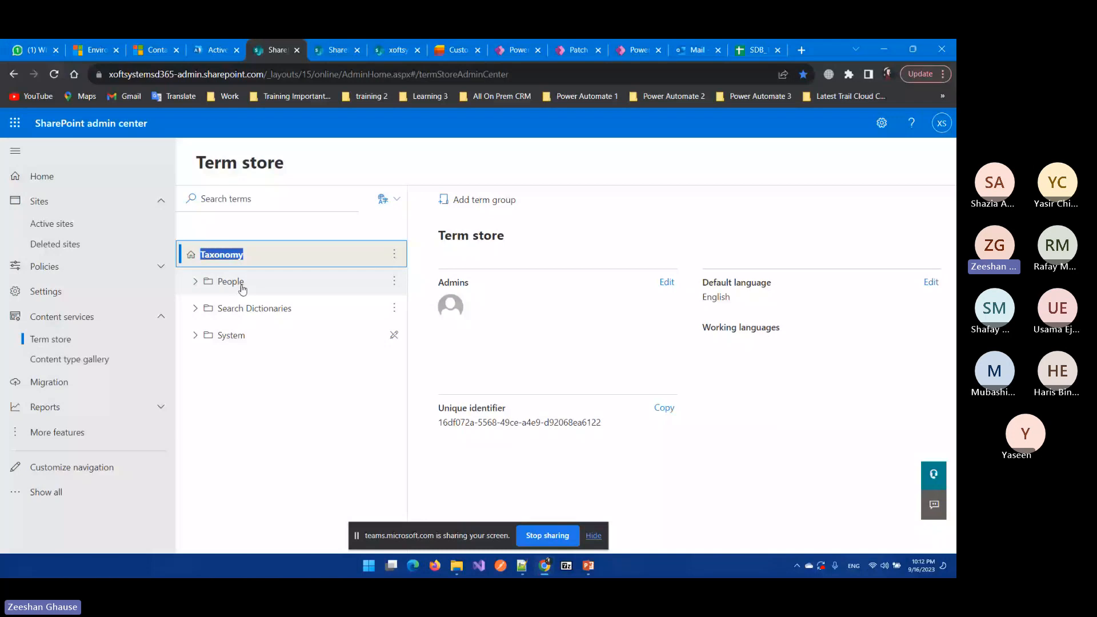
left_click(243, 282)
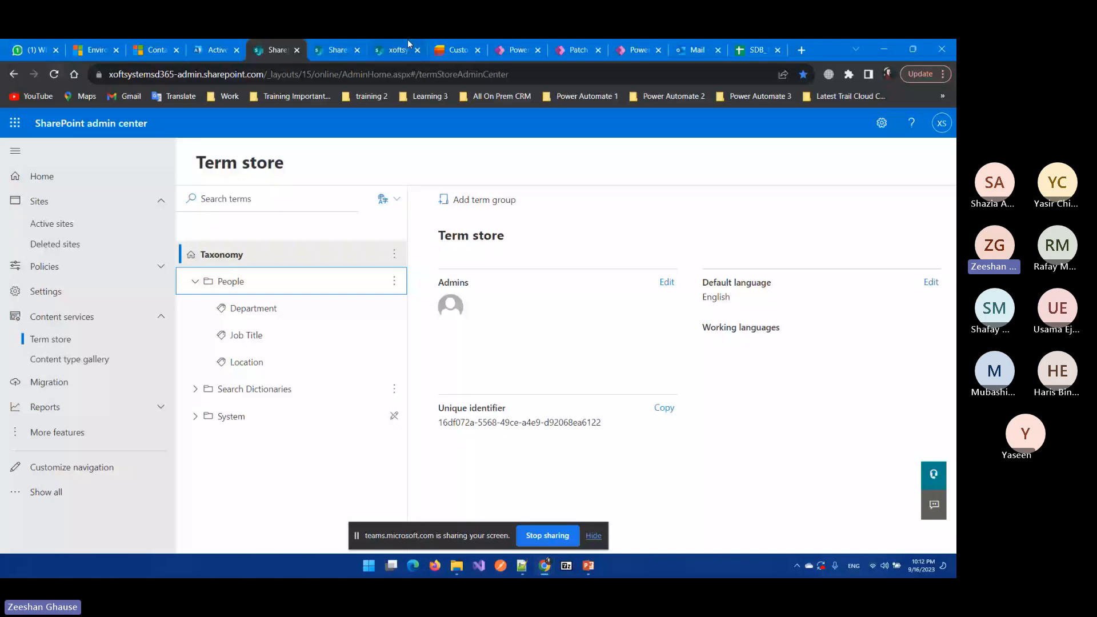
Step: Recheck the list picker, then view the site's term store showing XoftSystems Term Set
left_click(451, 49)
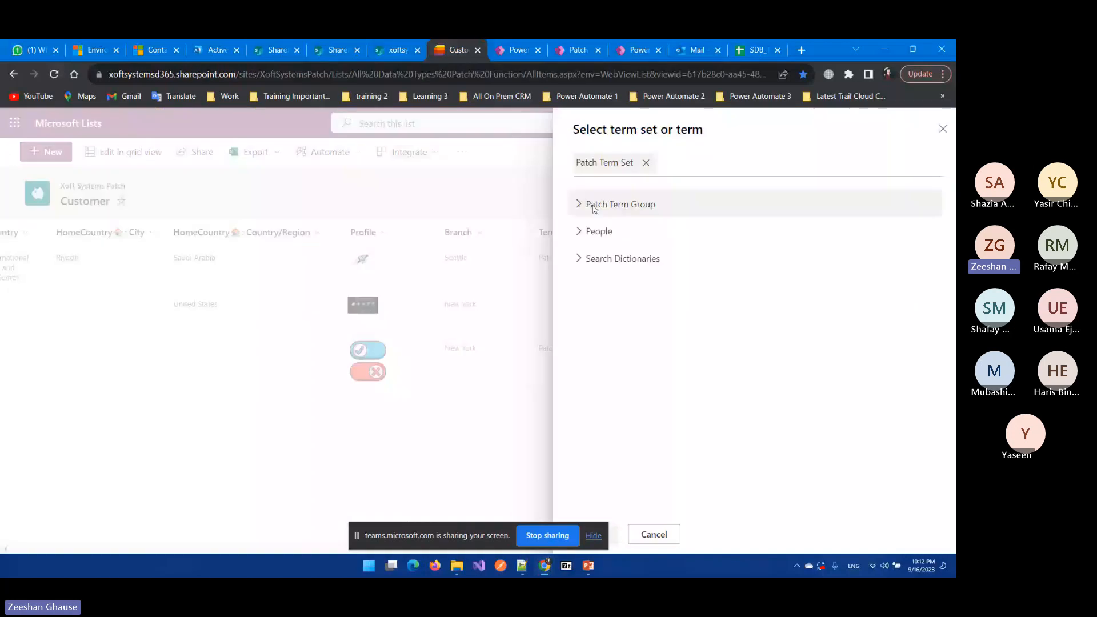
left_click(277, 50)
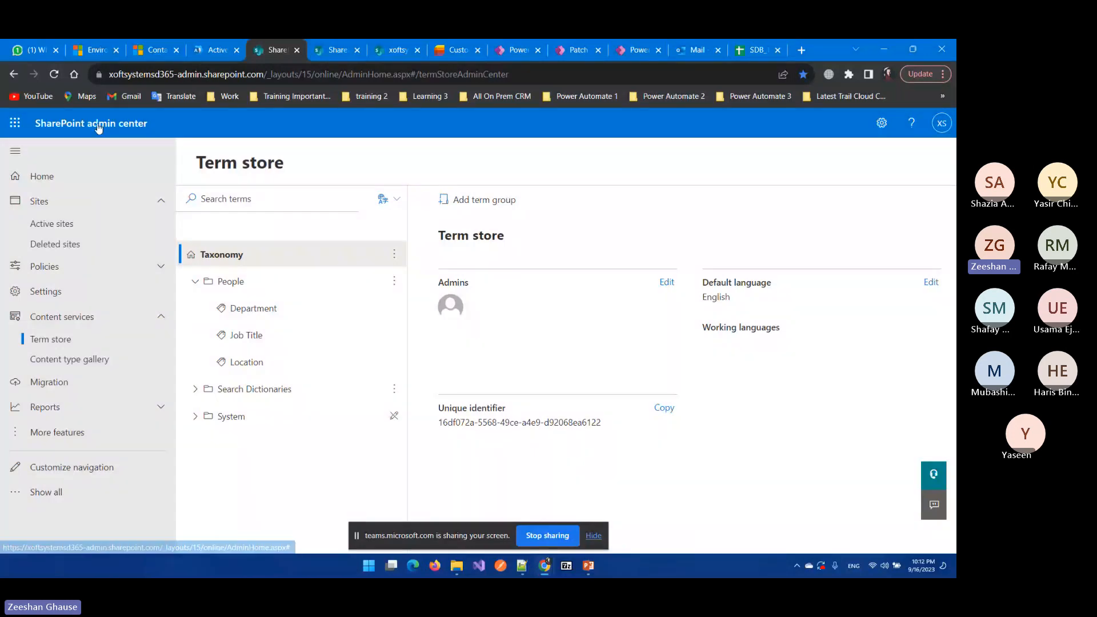
left_click(318, 54)
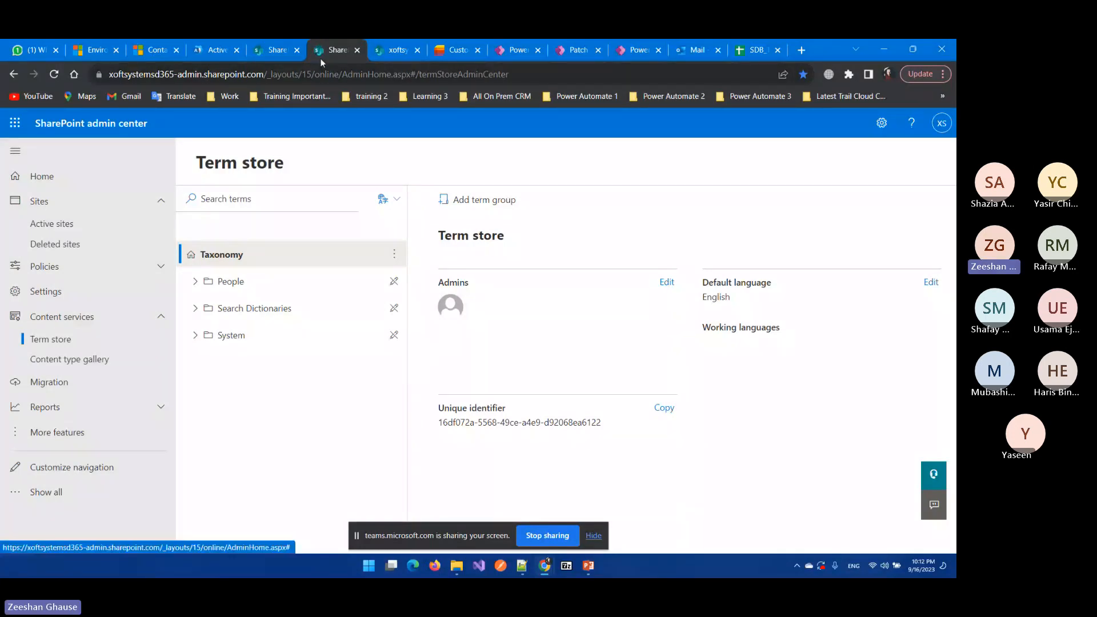
left_click(386, 51)
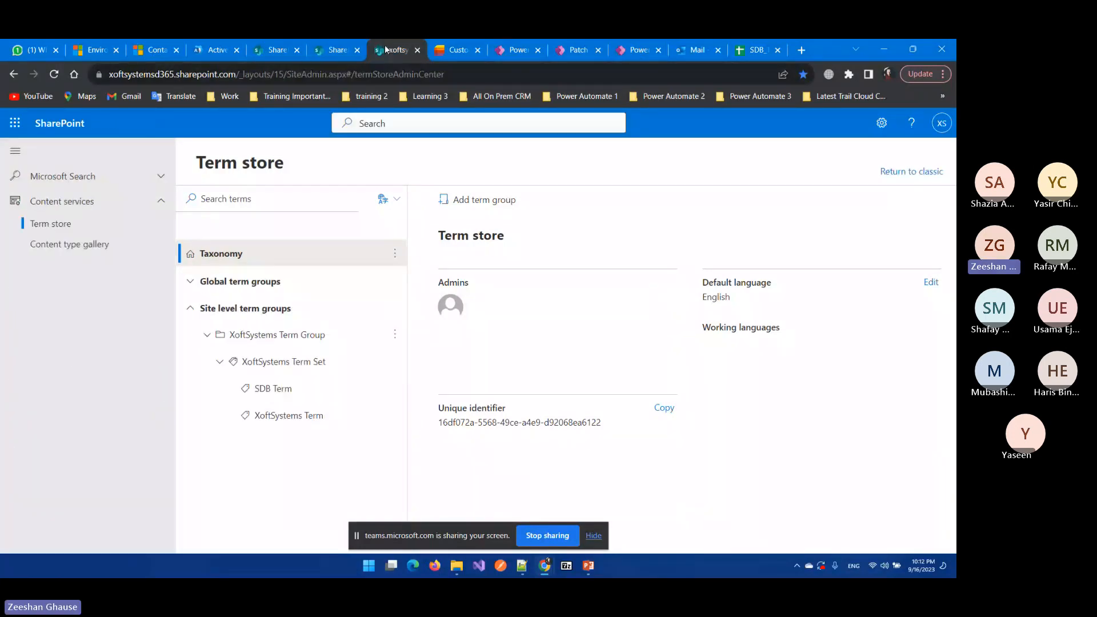
Step: From the Xoft Systems Patch site's Site information > View all site settings, open Term store management
left_click(79, 132)
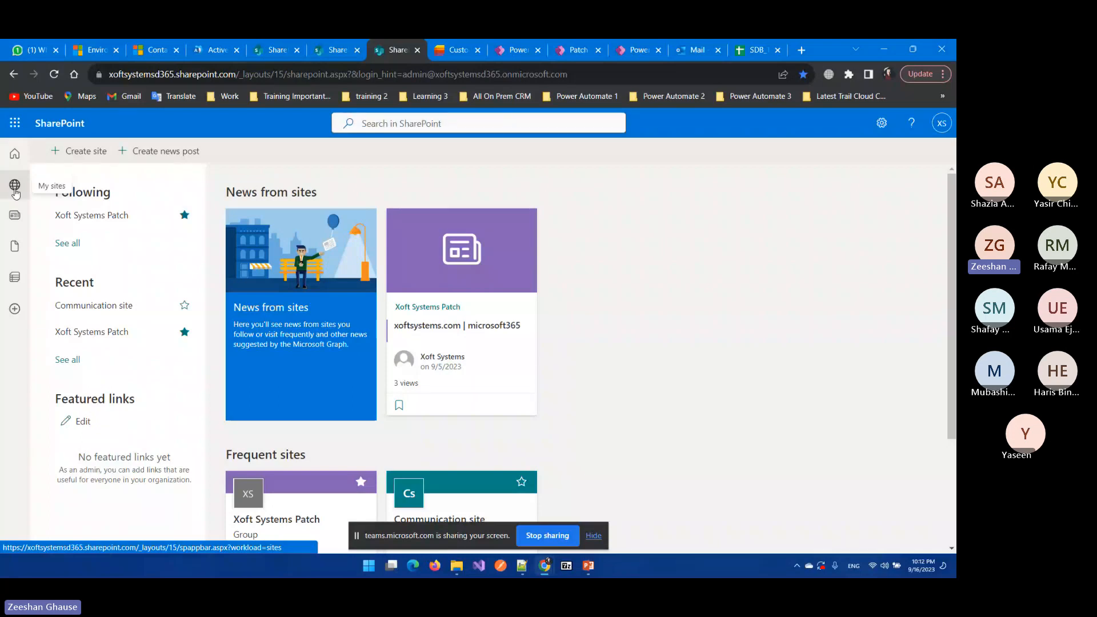
left_click(16, 192)
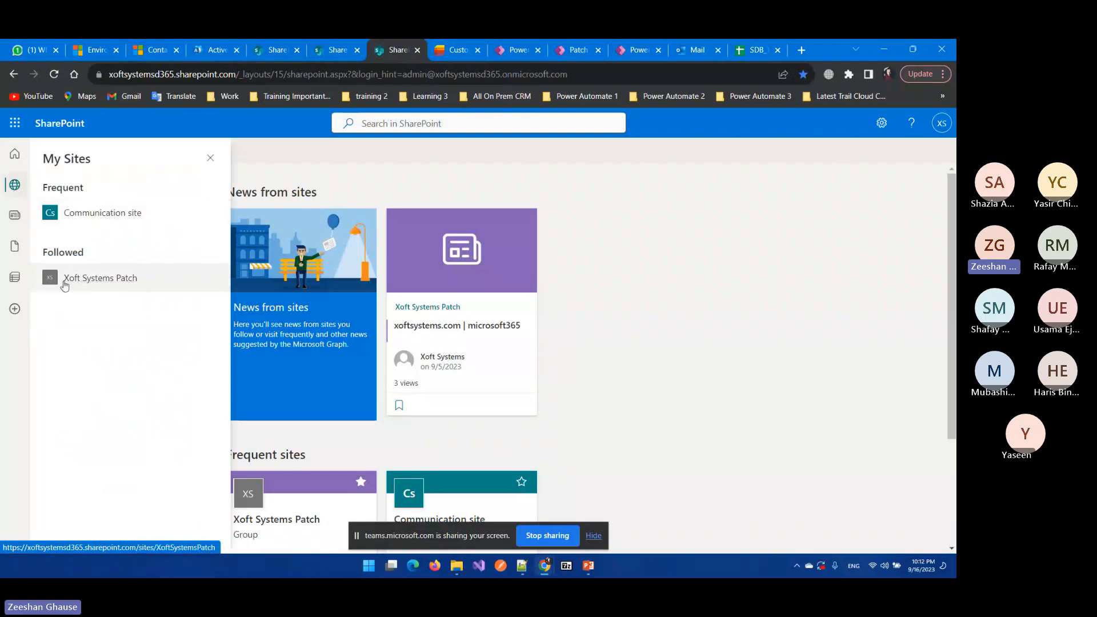
left_click(111, 280)
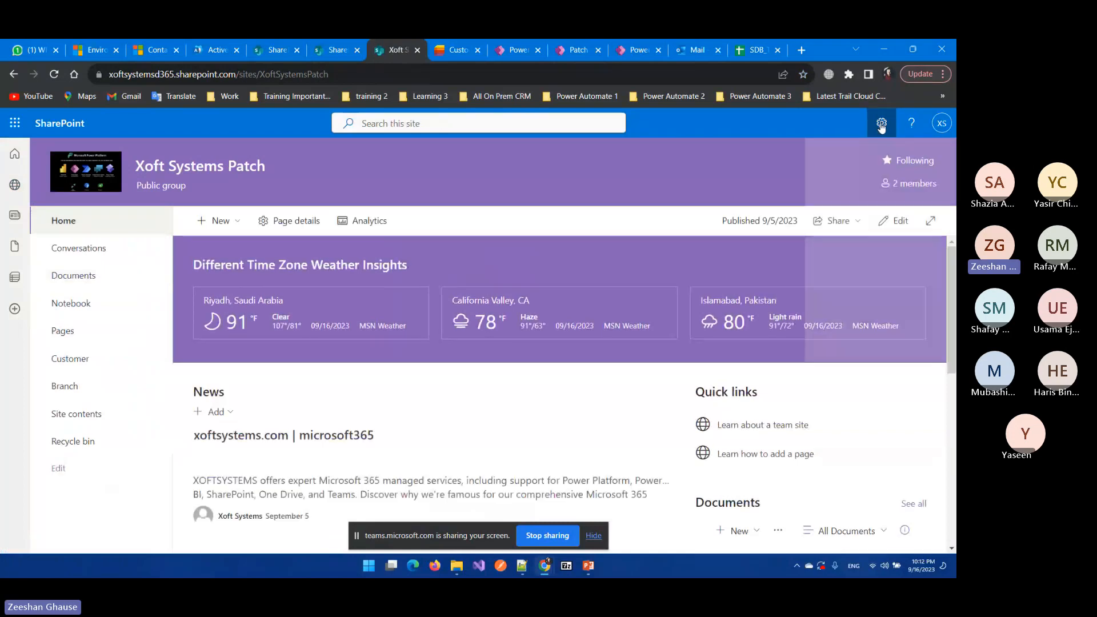
left_click(882, 124)
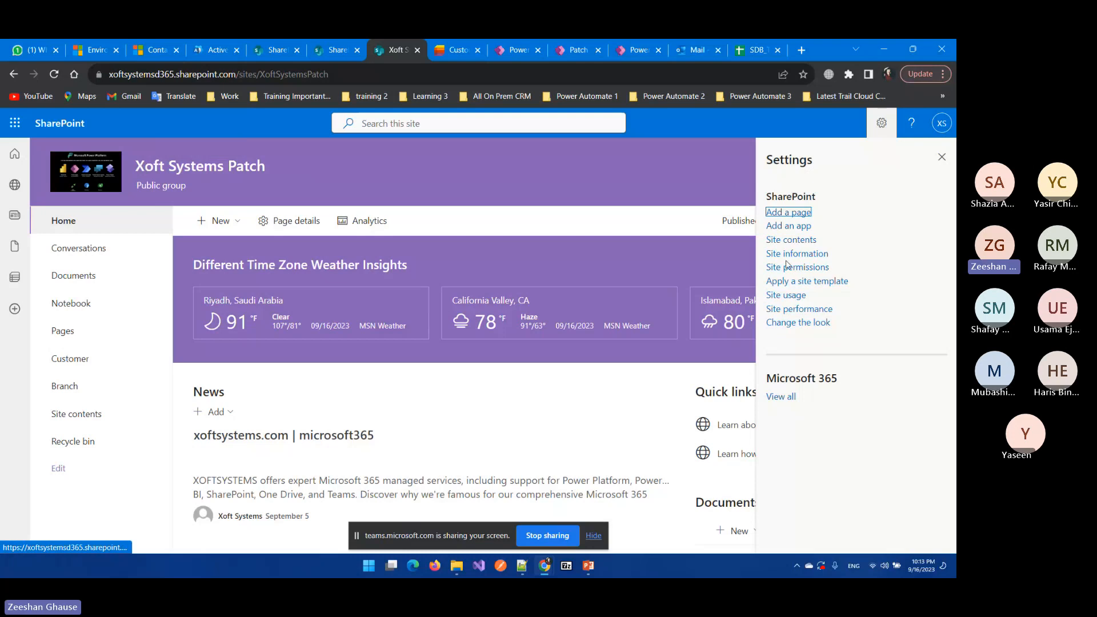
left_click(808, 259)
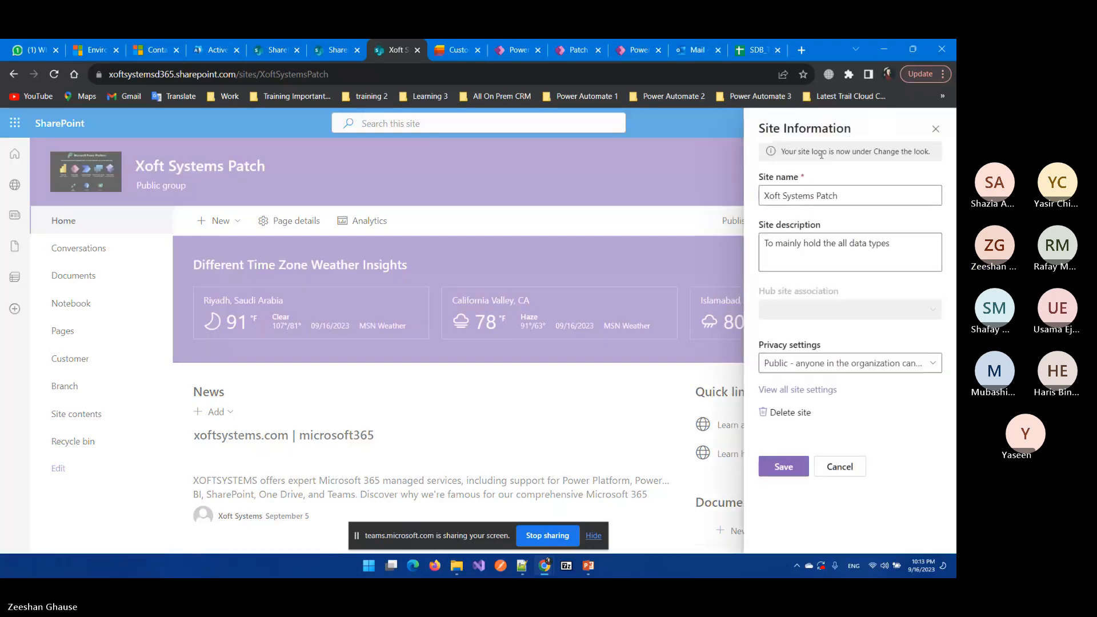
left_click(798, 391)
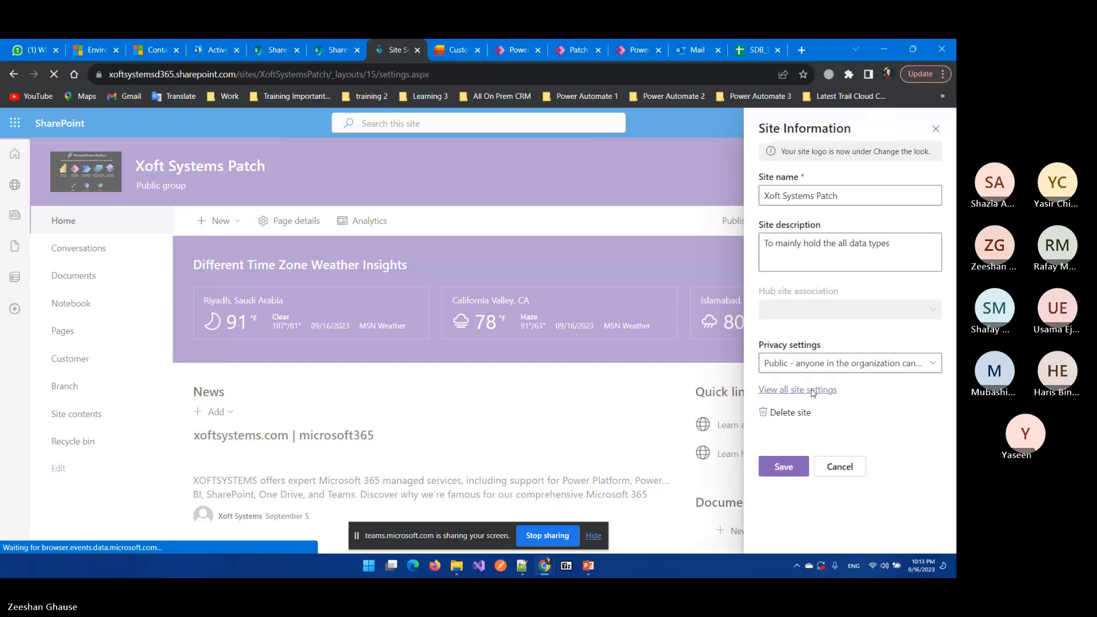
scroll(251, 246, "down", 2)
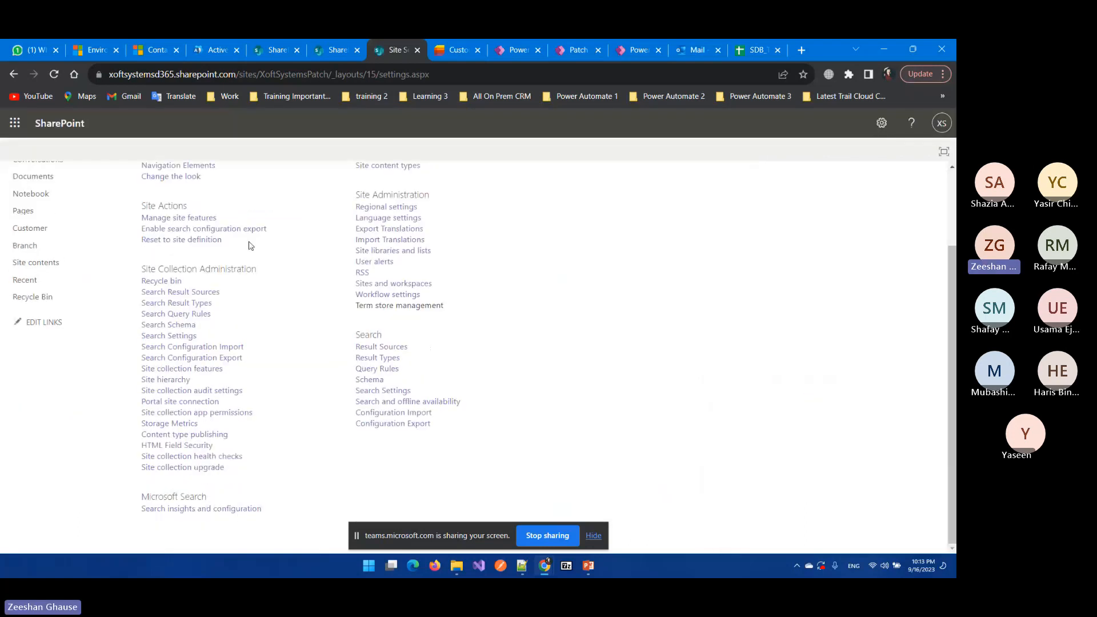
left_click(409, 307)
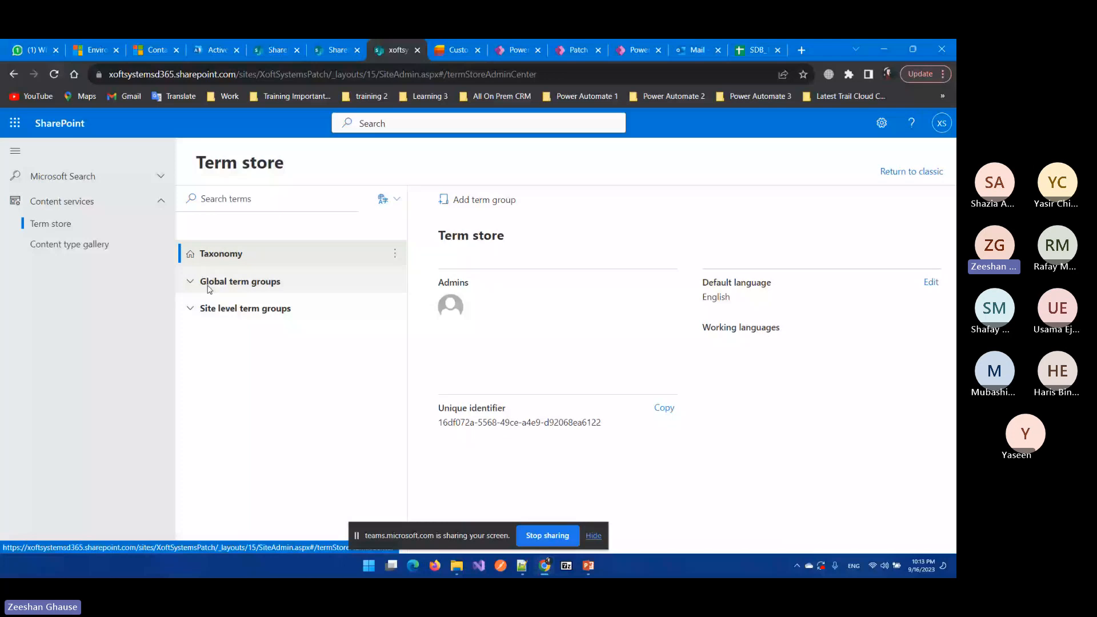
Step: Expand Site level term groups > Patch Term Group and open Patch Term Set with Patch Term 1 and 2
left_click(209, 286)
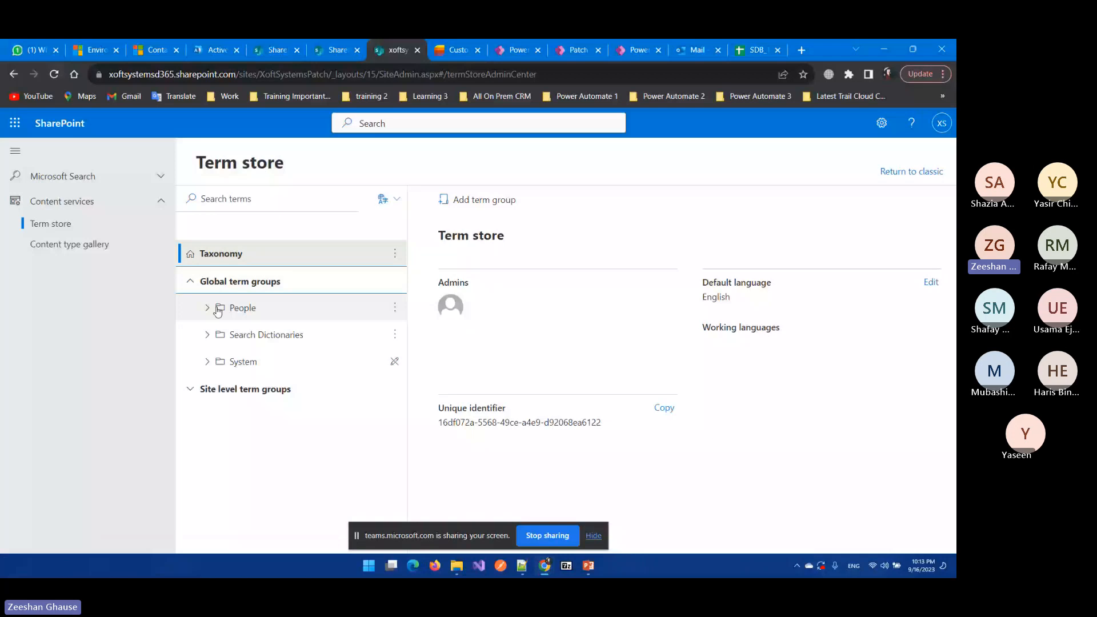
left_click(206, 286)
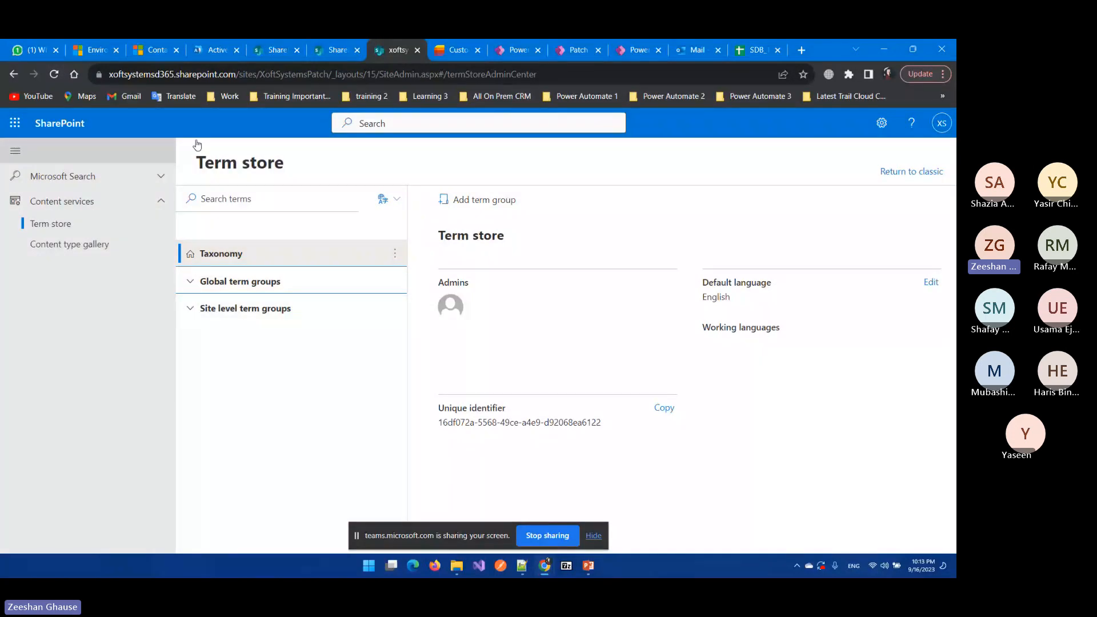
left_click(190, 308)
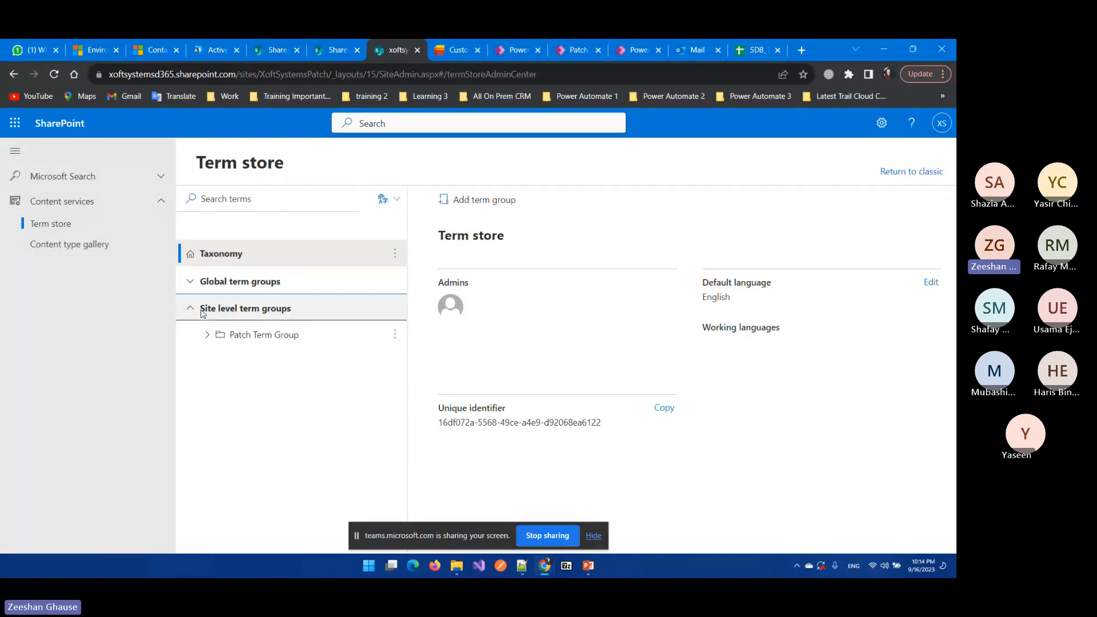
left_click(207, 336)
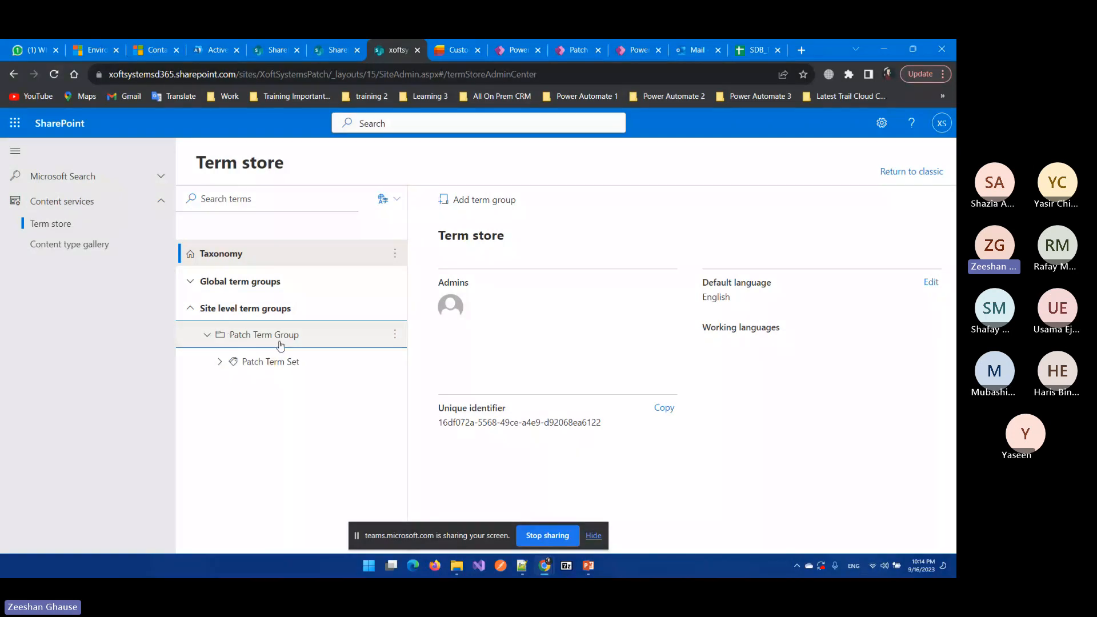
left_click(219, 361)
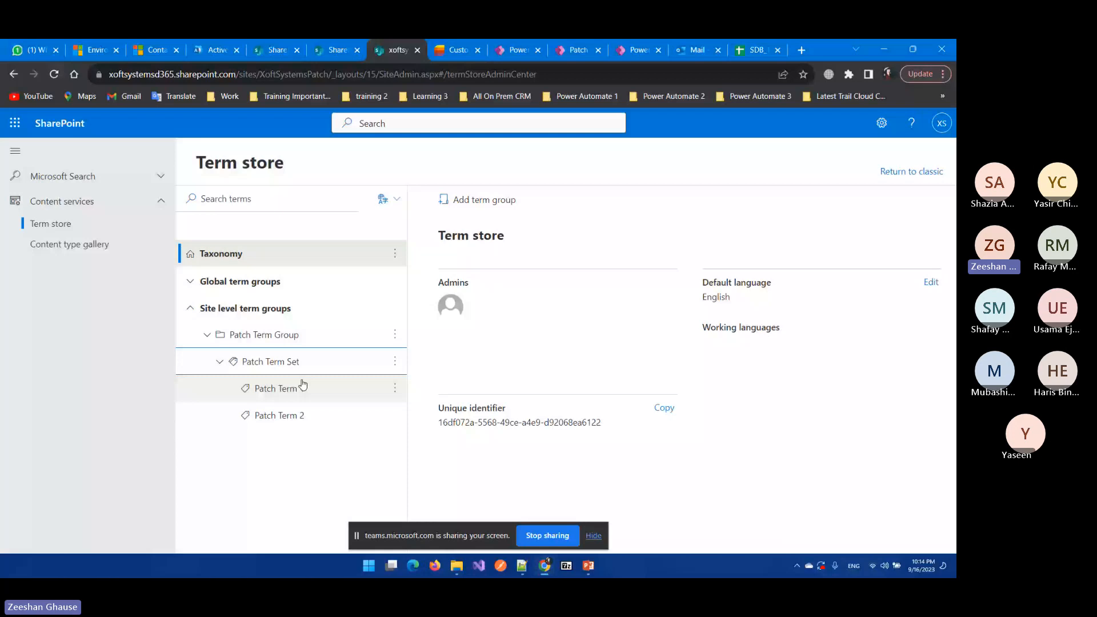
left_click(360, 362)
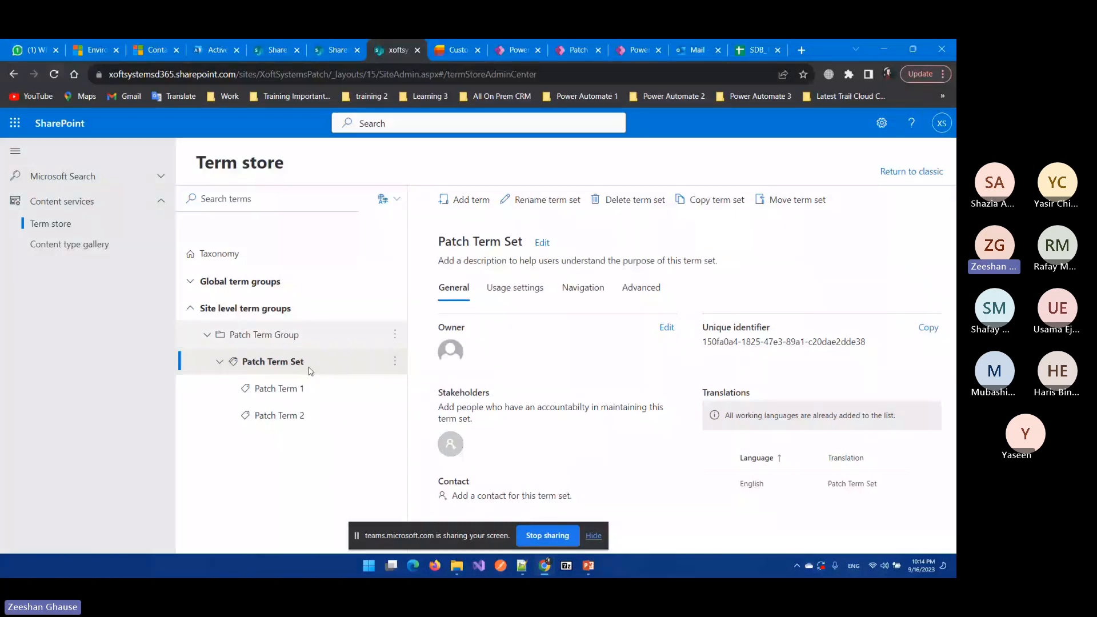
Step: Keep Xoft Systems Patch Members as Patch Term Set owner, close its properties, and return to the Customer list
left_click(667, 328)
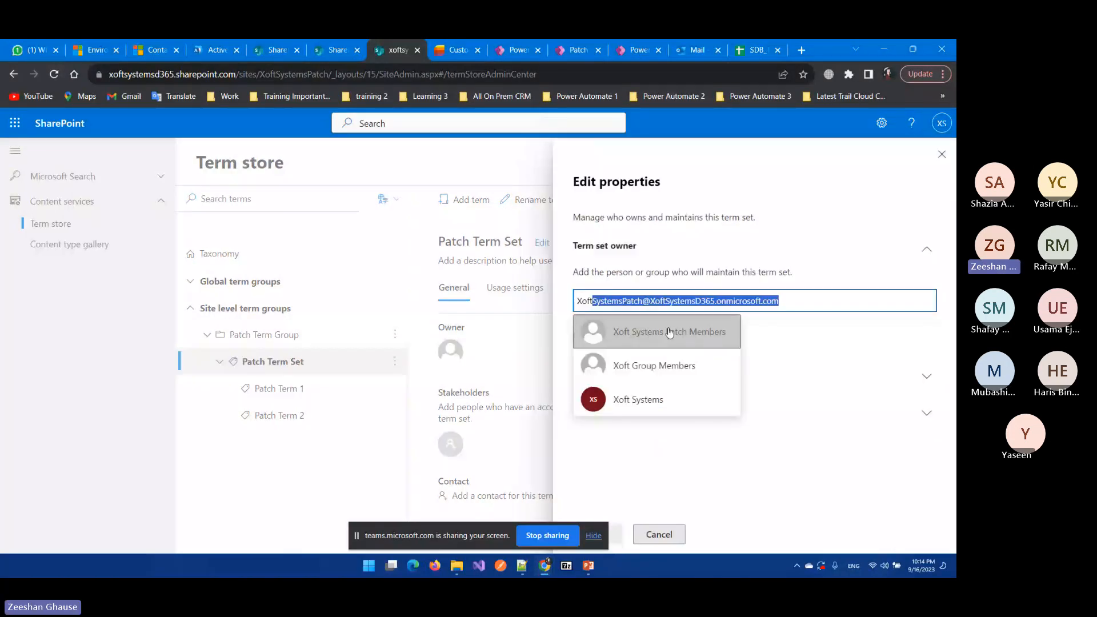
left_click(652, 341)
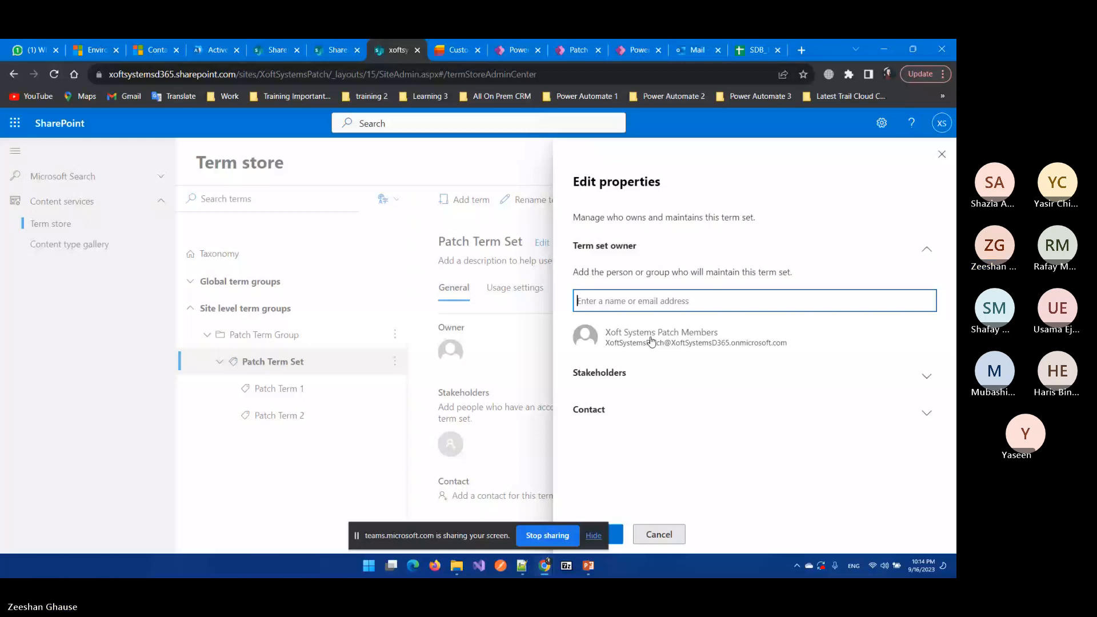
left_click(272, 321)
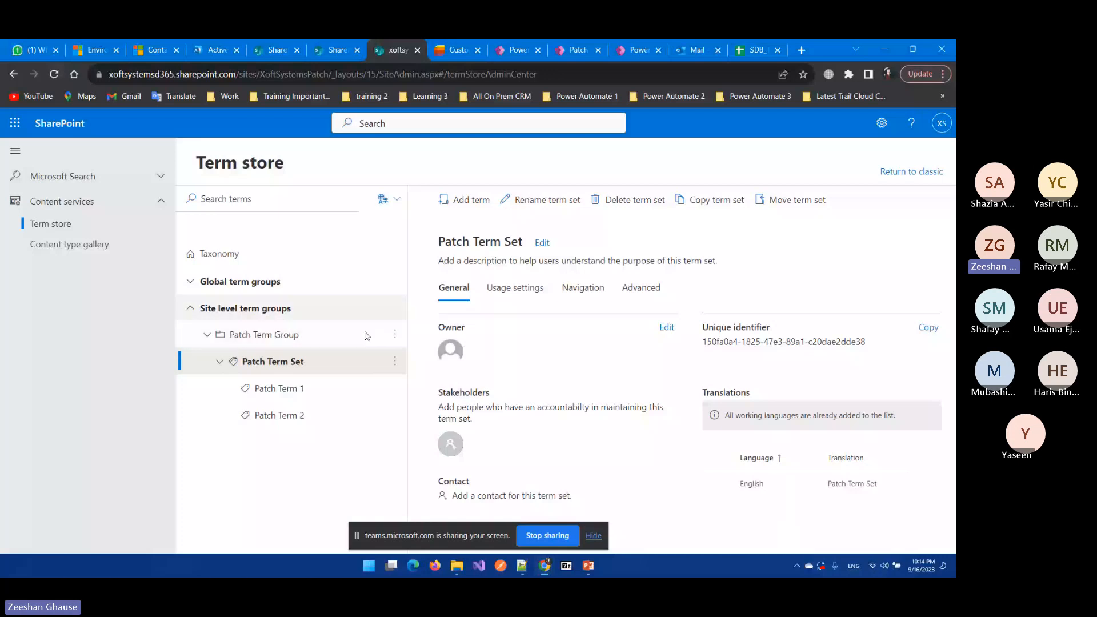
key("ctrl+Tab")
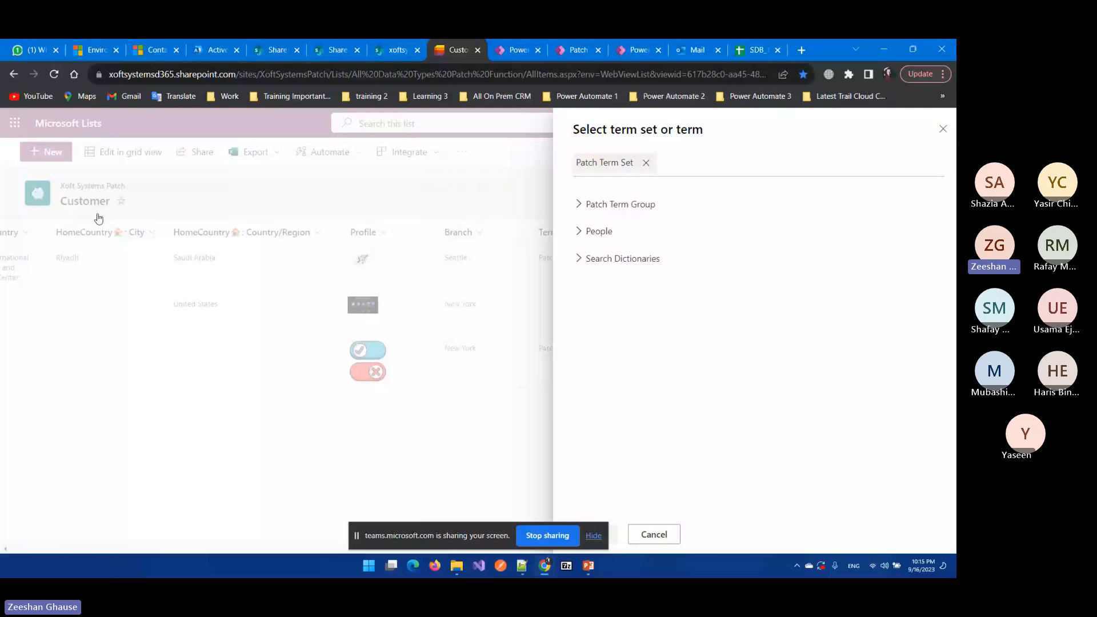
Step: Expand Patch Term Group and Patch Term Set to show Patch Term 1 and 2, then close the picker
left_click(587, 204)
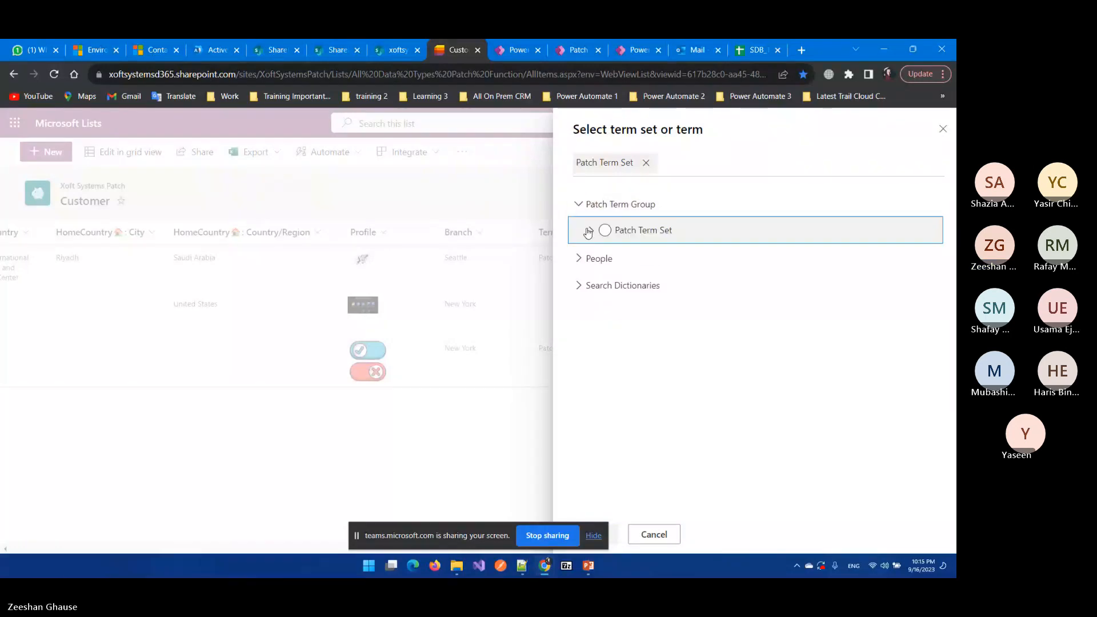
left_click(589, 232)
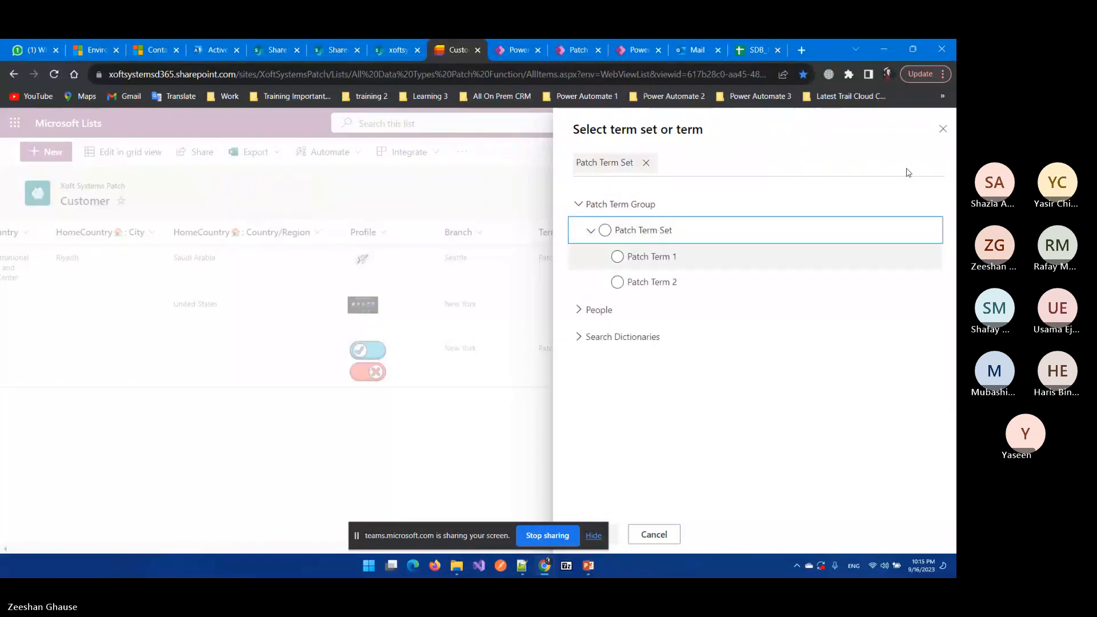
left_click(943, 131)
Step: Review and close the Terms column settings, then go back to the Power Apps editor
scroll(823, 408, "down", 4)
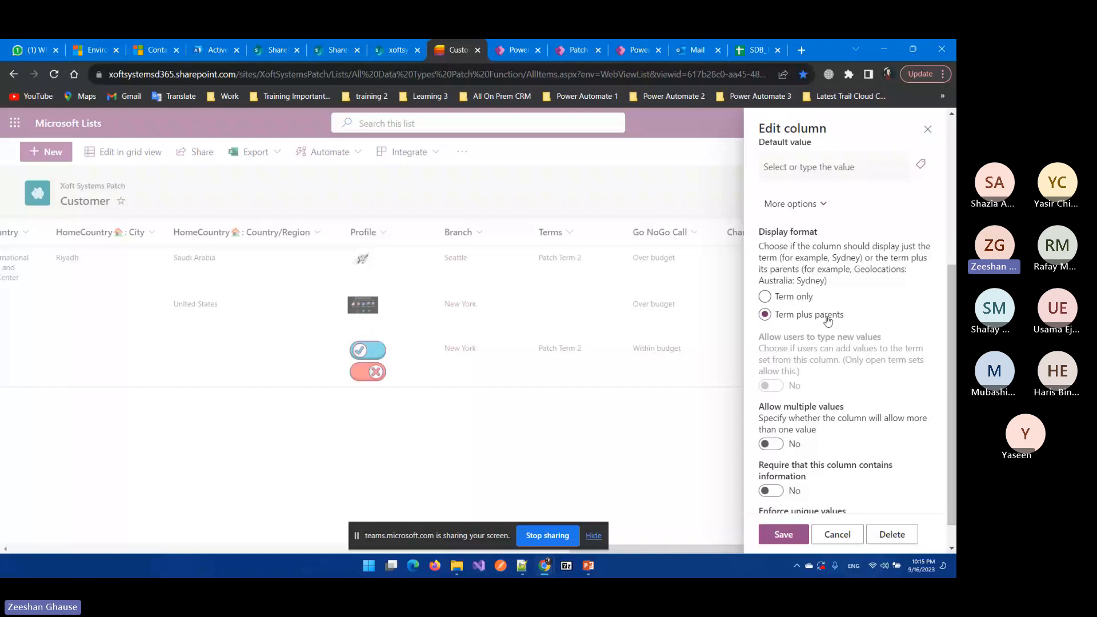
scroll(828, 320, "down", 1)
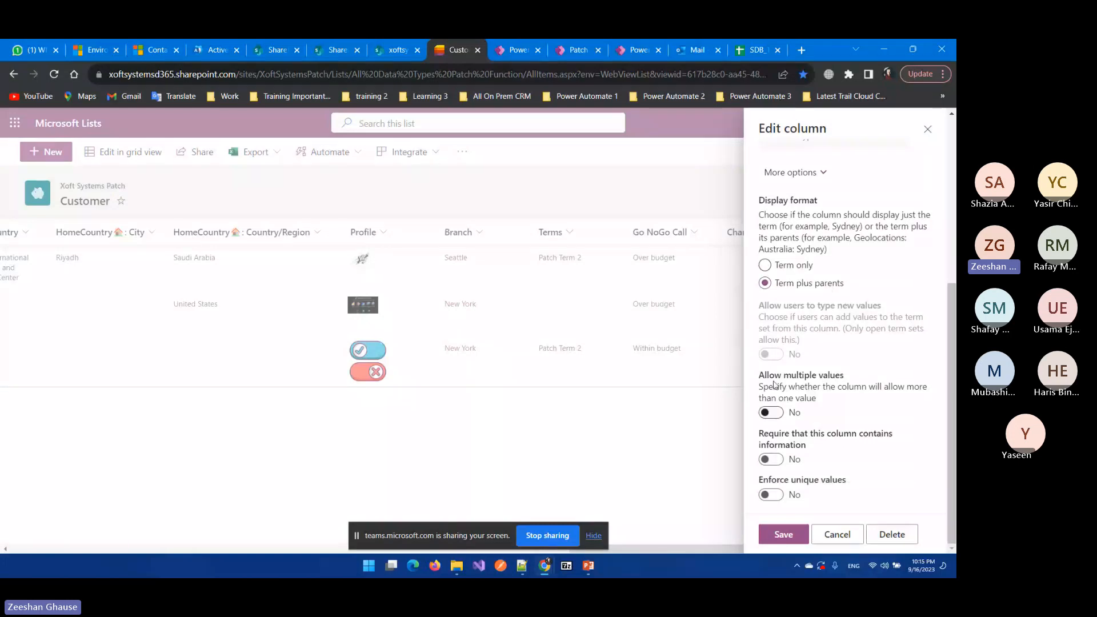
scroll(825, 345, "up", 5)
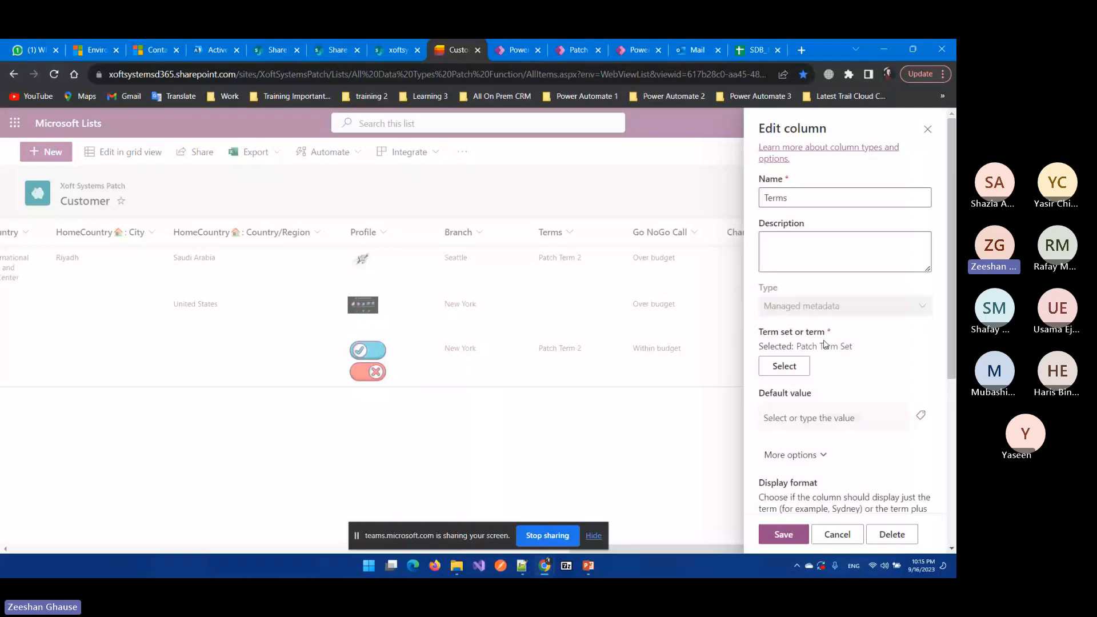
scroll(825, 345, "down", 3)
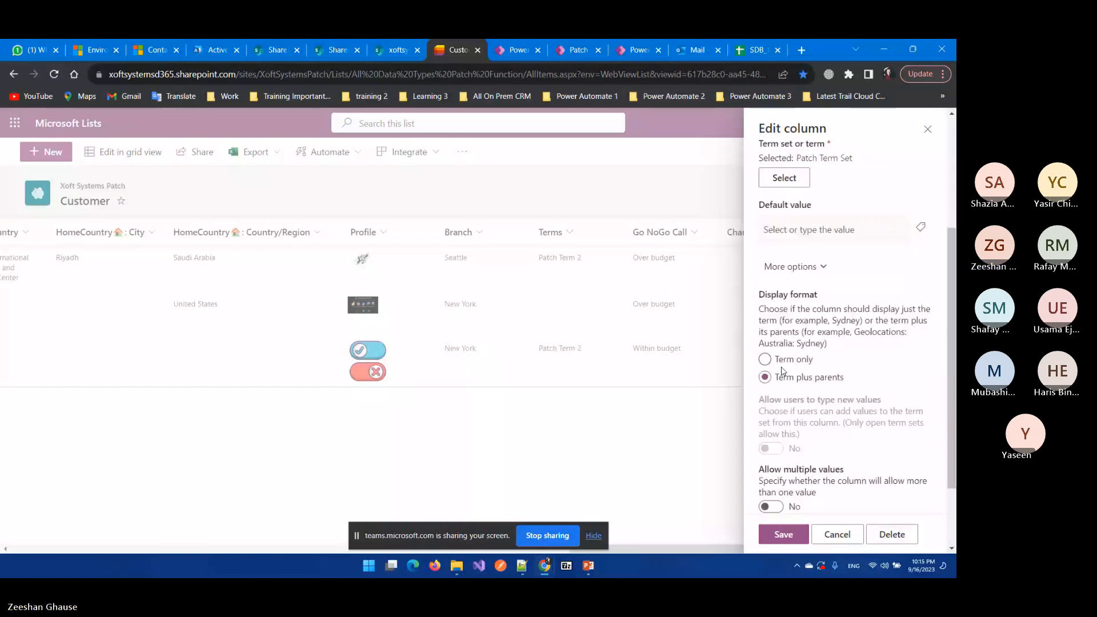
left_click(663, 206)
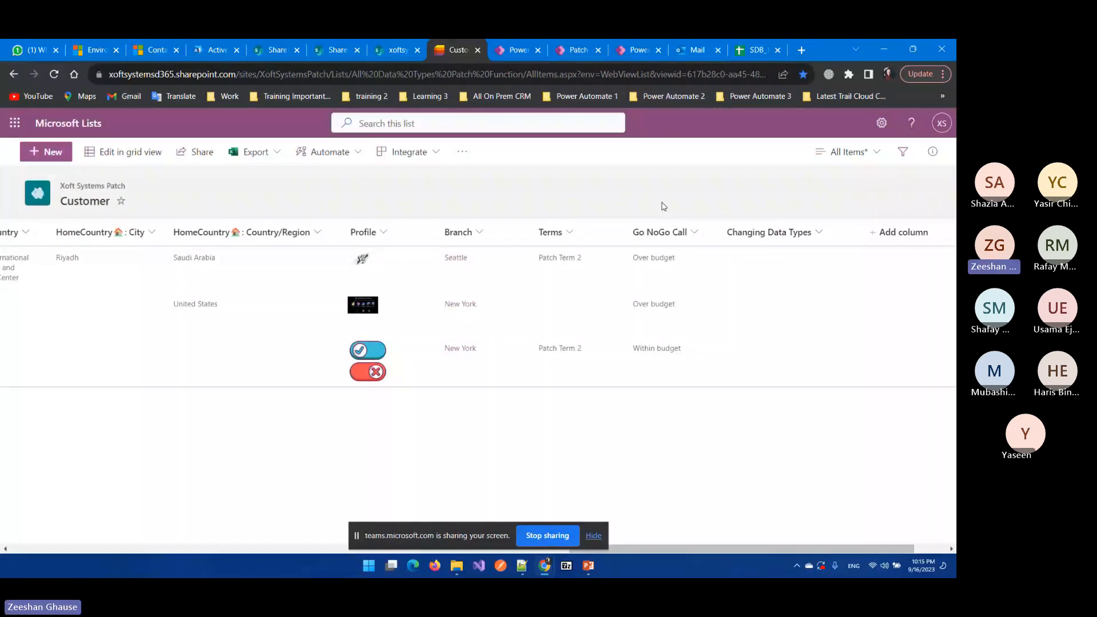
scroll(490, 301, "right", 2)
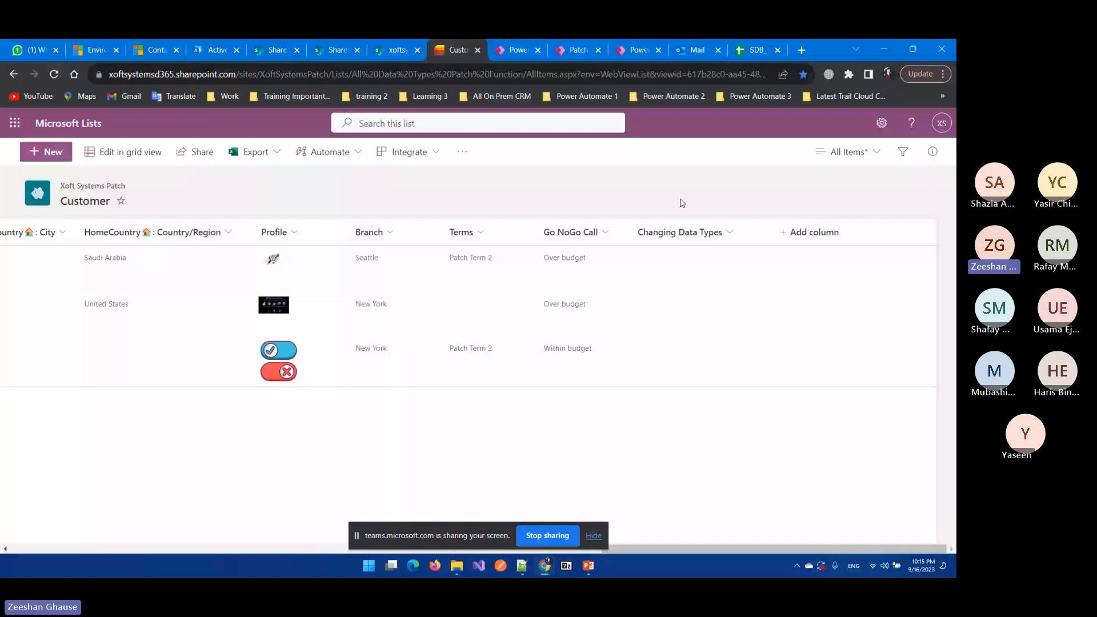
key("ctrl+Tab")
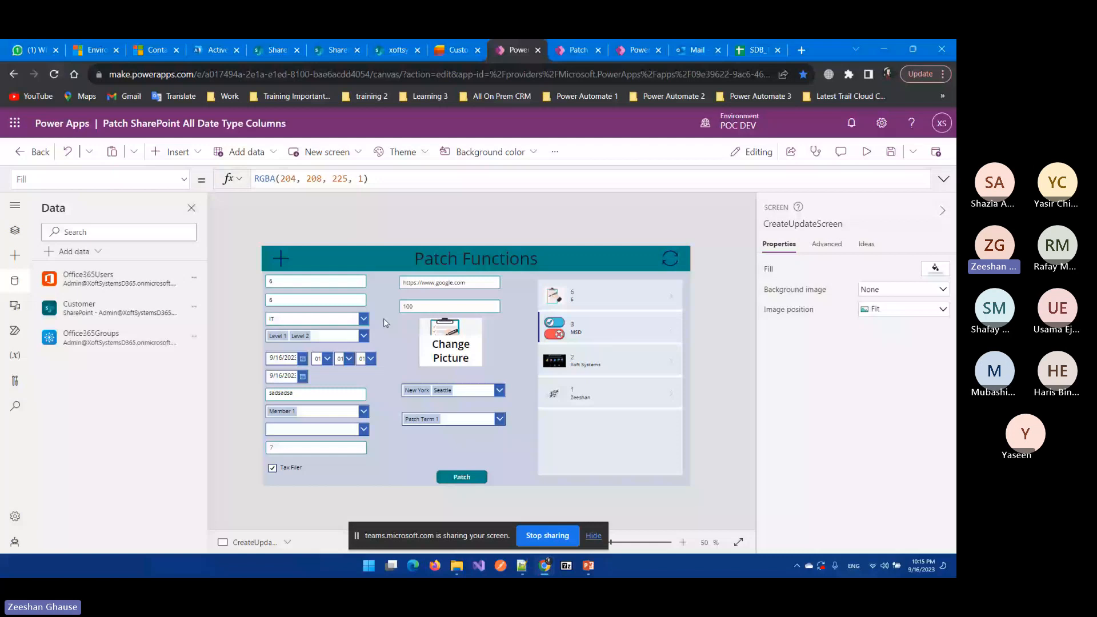
Step: Search insertable controls for 'butto', then select the Patch button to show its IfError-wrapped OnSelect
key("ctrl+shift+Tab")
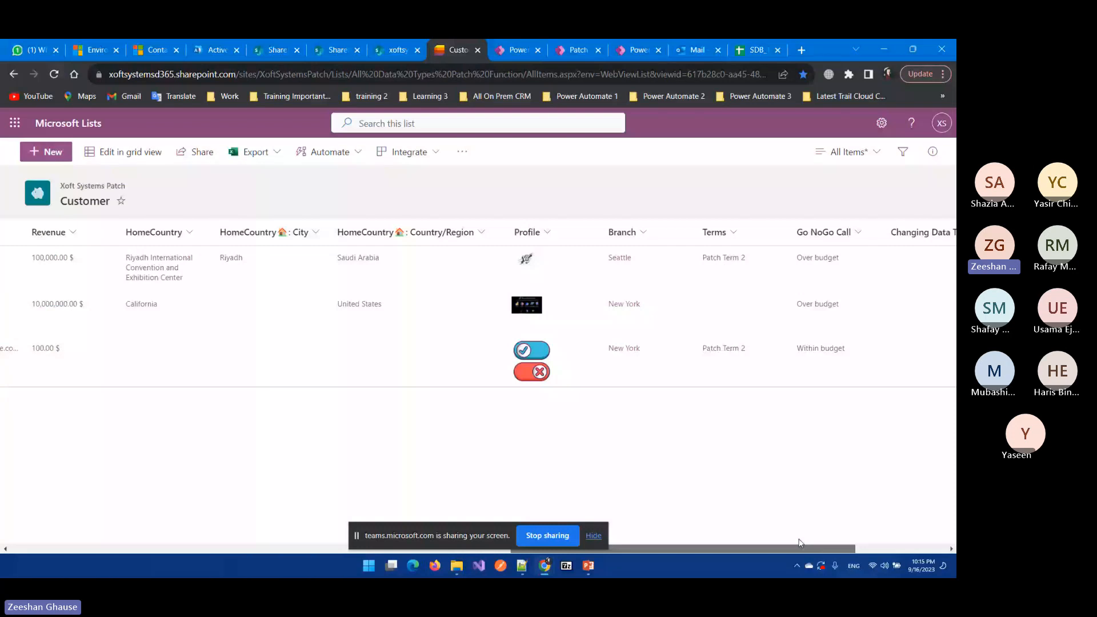
key("ctrl+Tab")
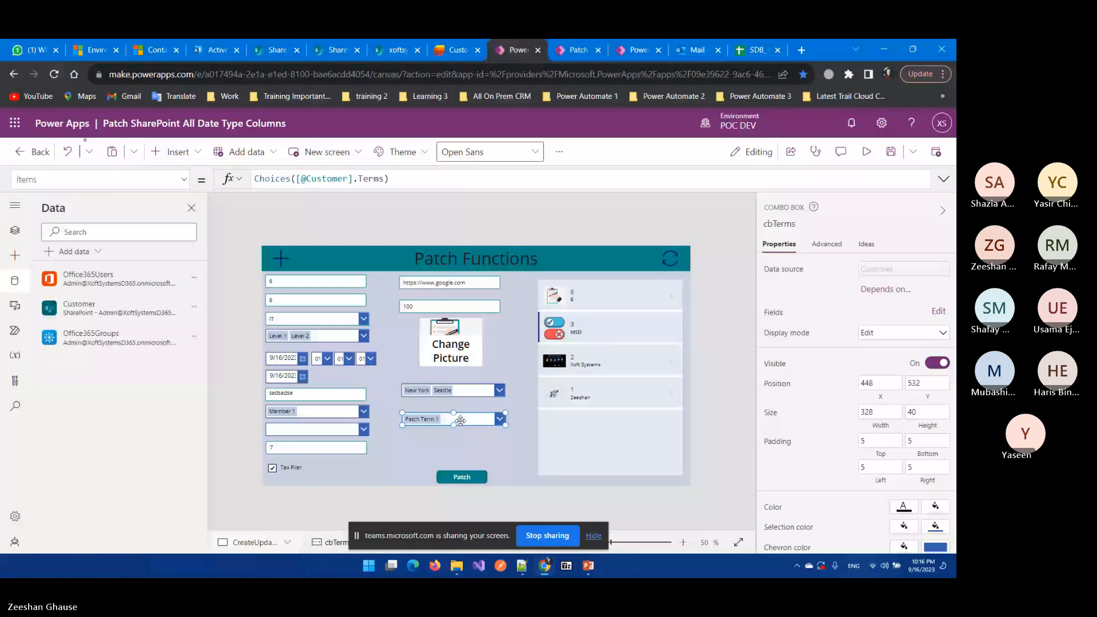
left_click(454, 485)
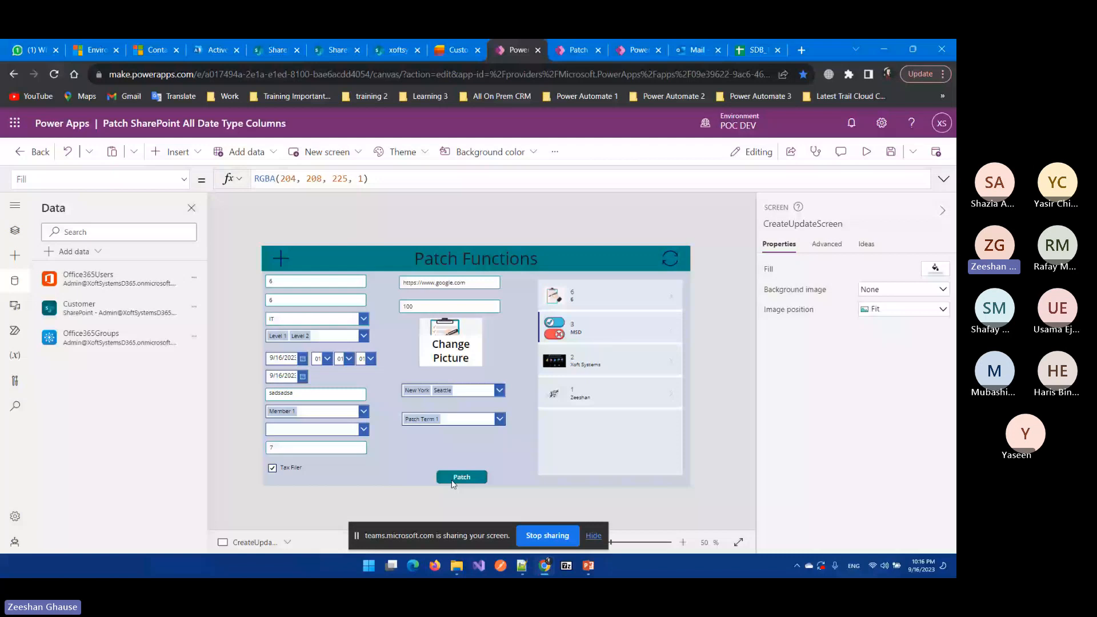
left_click(178, 152)
type("butto")
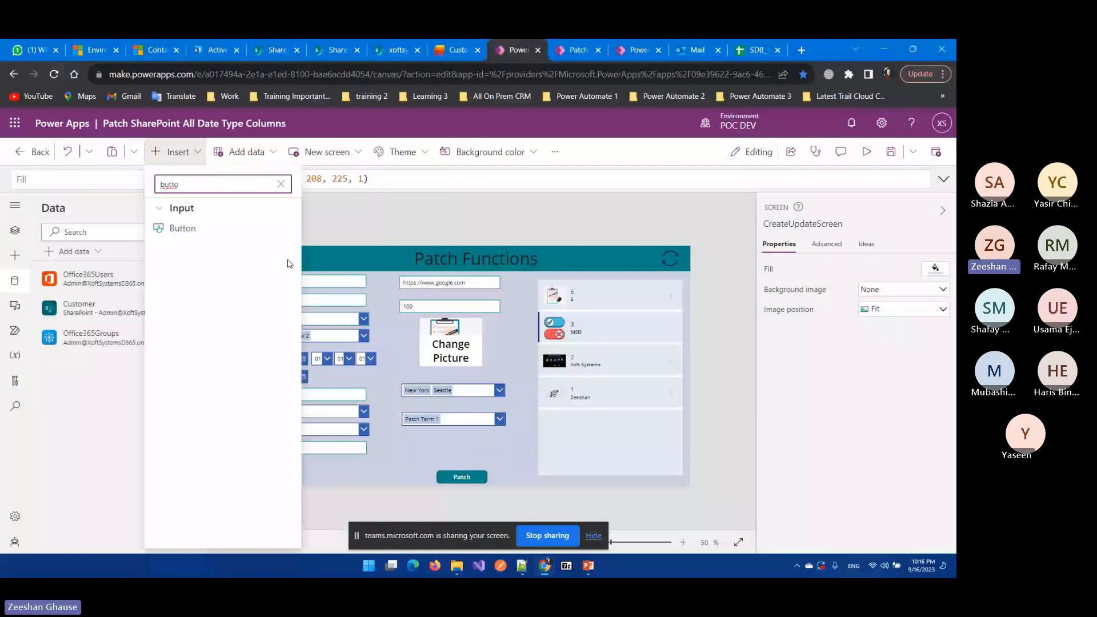
left_click(462, 478)
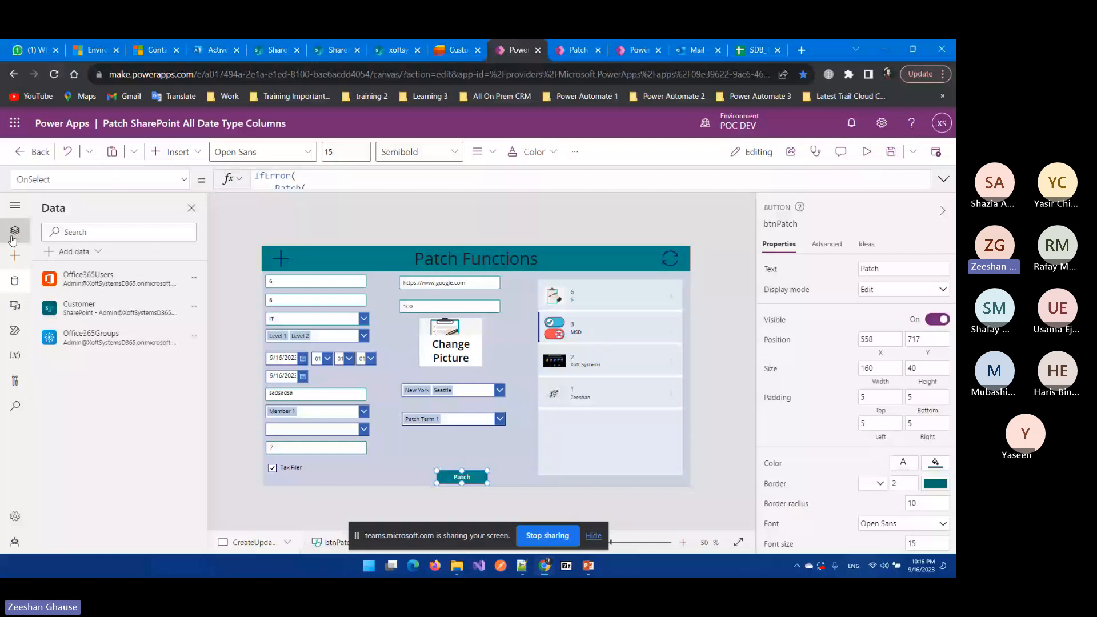
Step: Show the Tree view listing btnPatch, txtName, ddDepartment, cbFloor and other screen controls
left_click(13, 237)
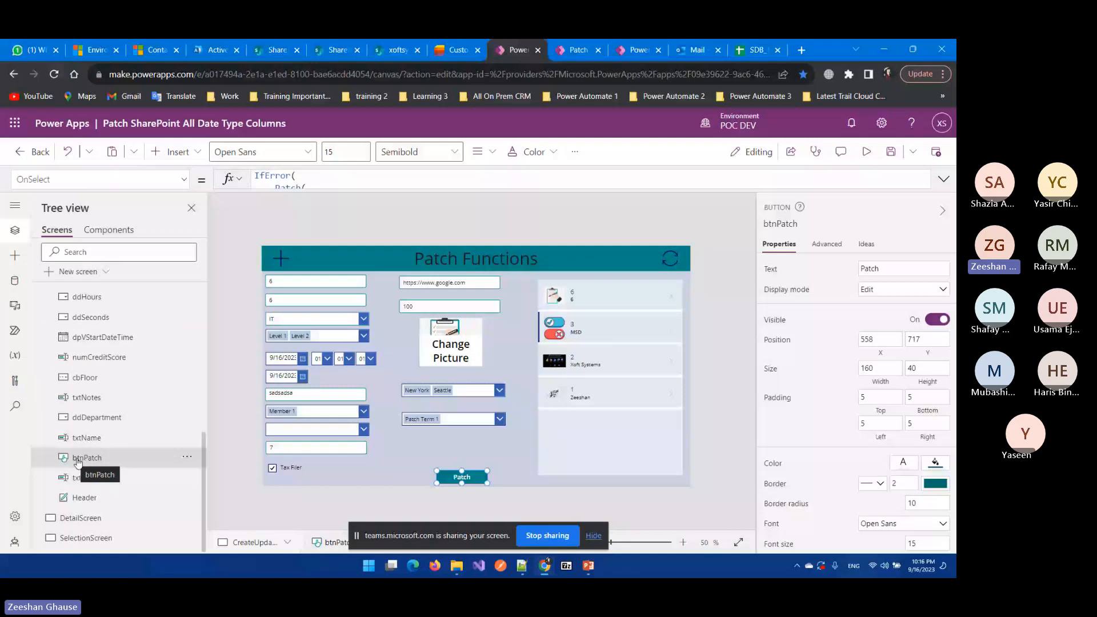
left_click(456, 50)
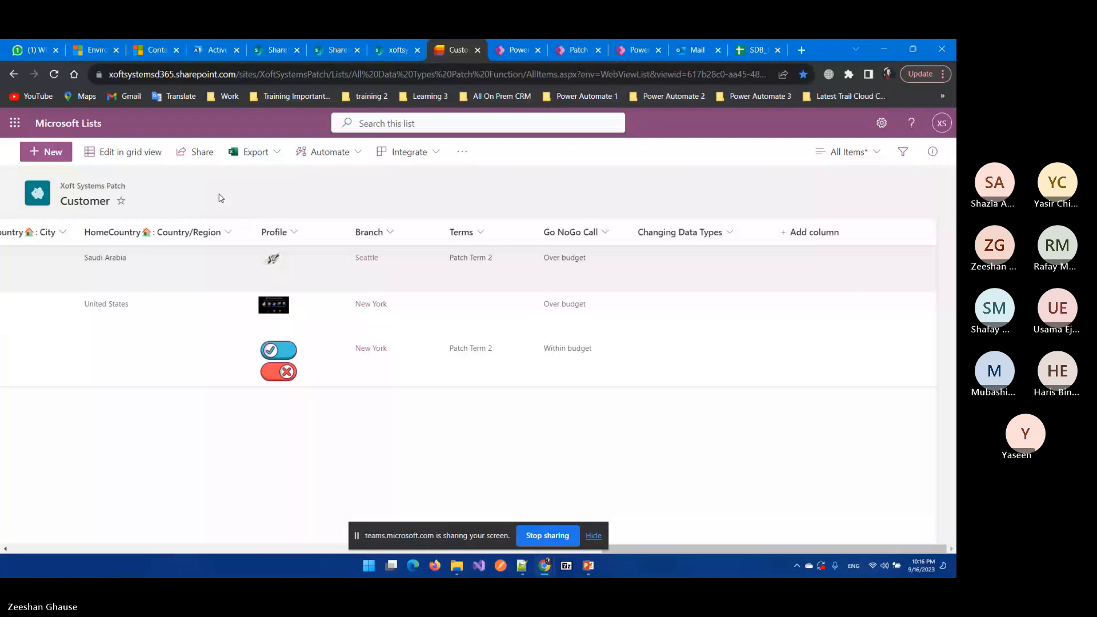
key("ctrl+Tab")
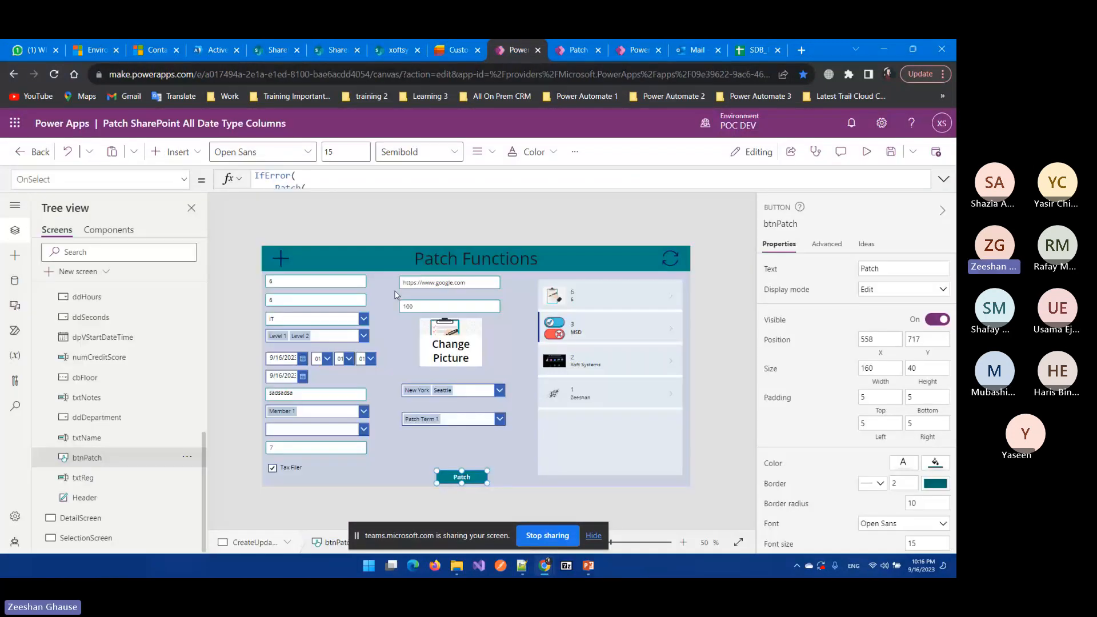
Step: Expand and enlarge the OnSelect formula, walking through IfError and the Patch column mappings
left_click(943, 179)
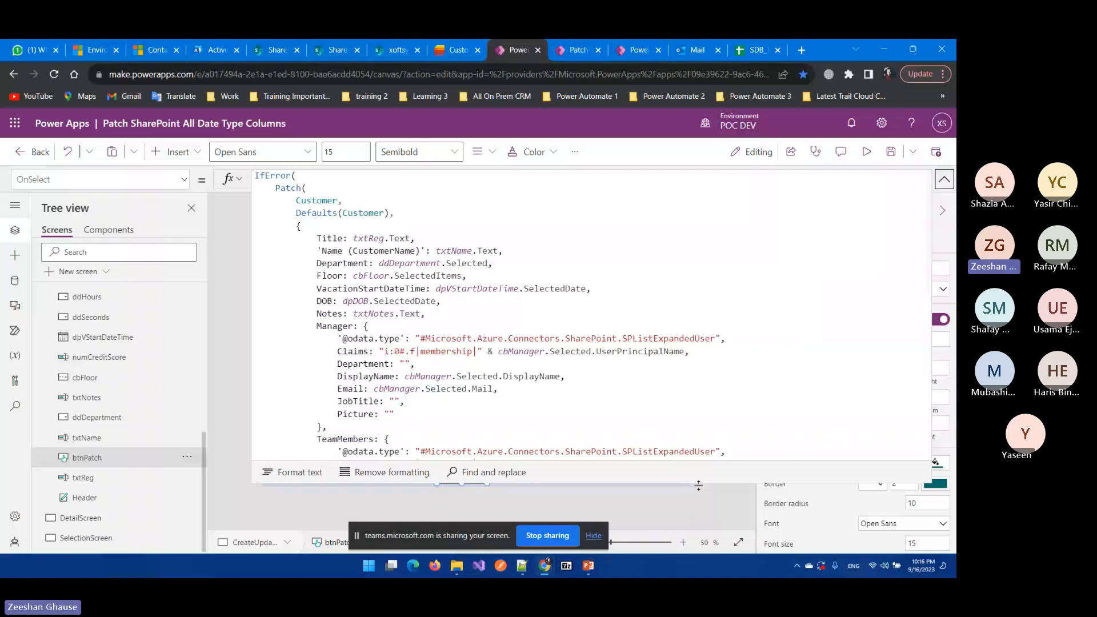
left_click_drag(703, 484, 703, 543)
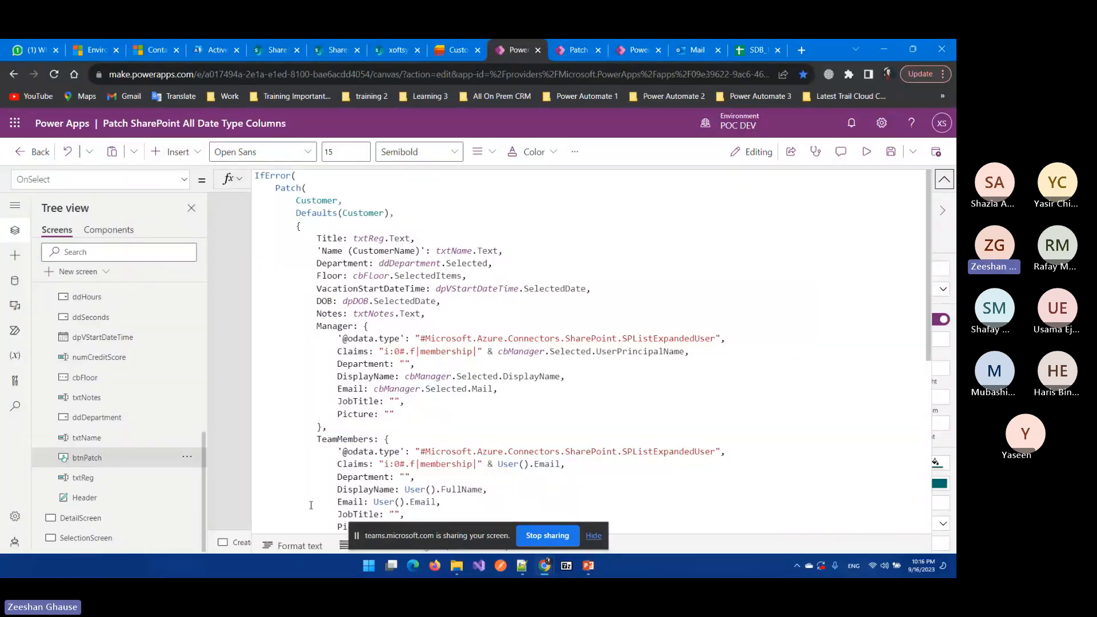
left_click(17, 178)
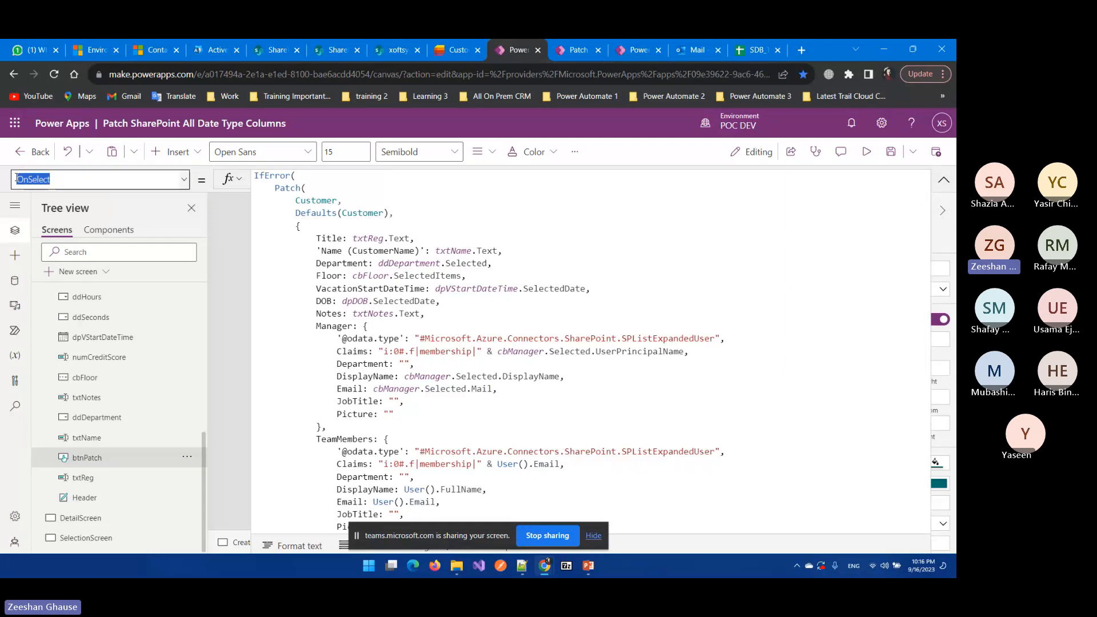
left_click(56, 178)
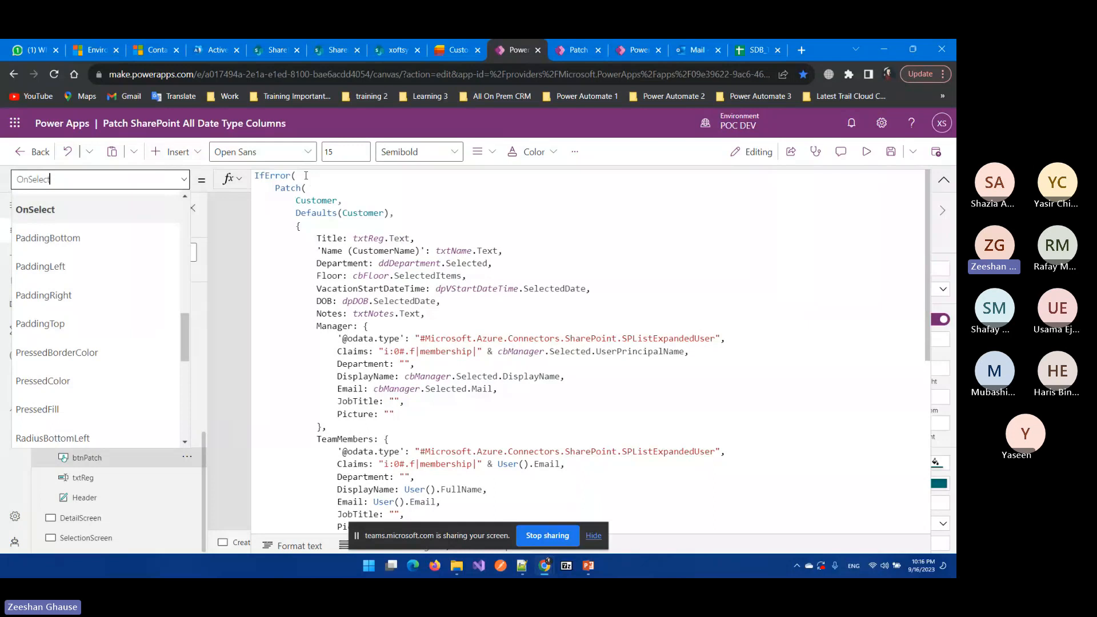
mouse_move(306, 176)
left_mouse_down()
mouse_move(255, 182)
mouse_move(314, 177)
left_mouse_up()
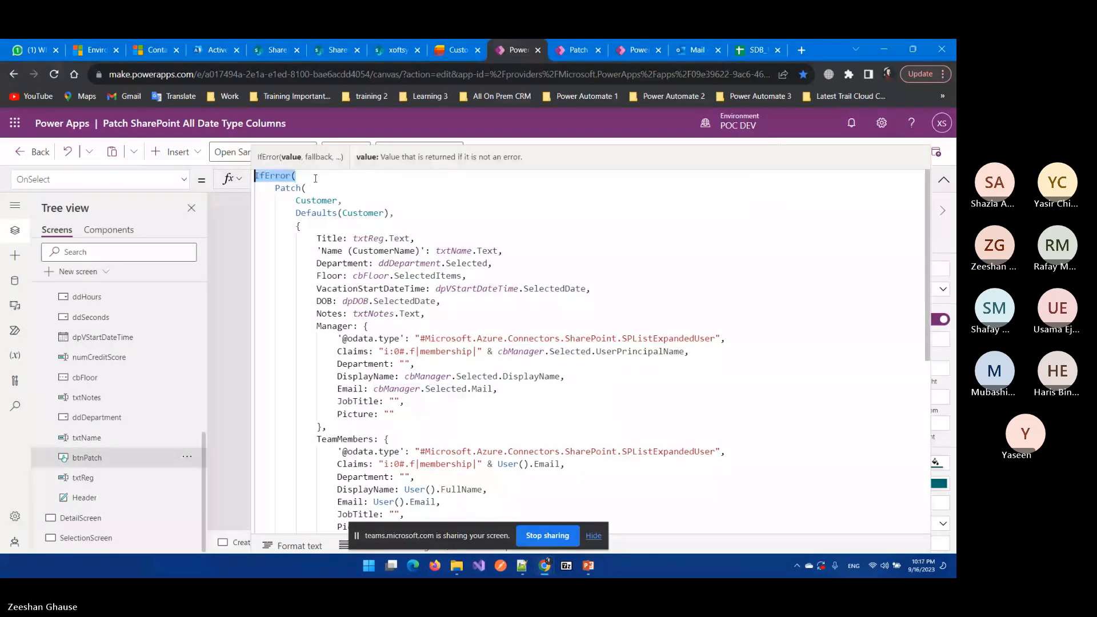
left_click(315, 178)
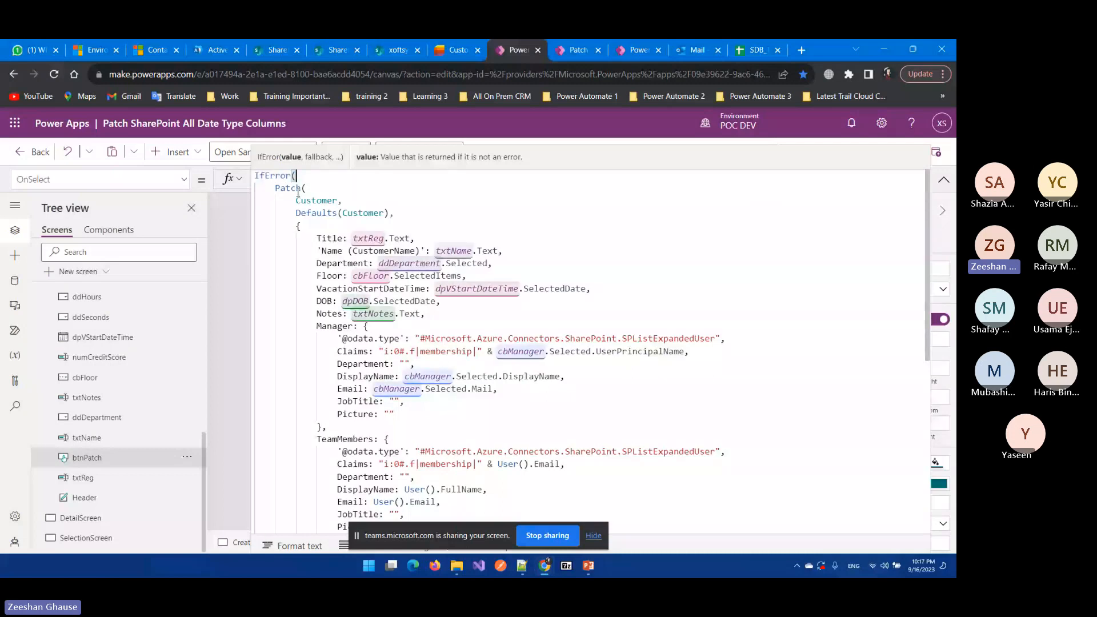
mouse_move(257, 188)
left_mouse_down()
mouse_move(411, 276)
mouse_move(463, 345)
mouse_move(408, 316)
left_mouse_up()
scroll(446, 326, "down", 3)
scroll(408, 316, "down", 2)
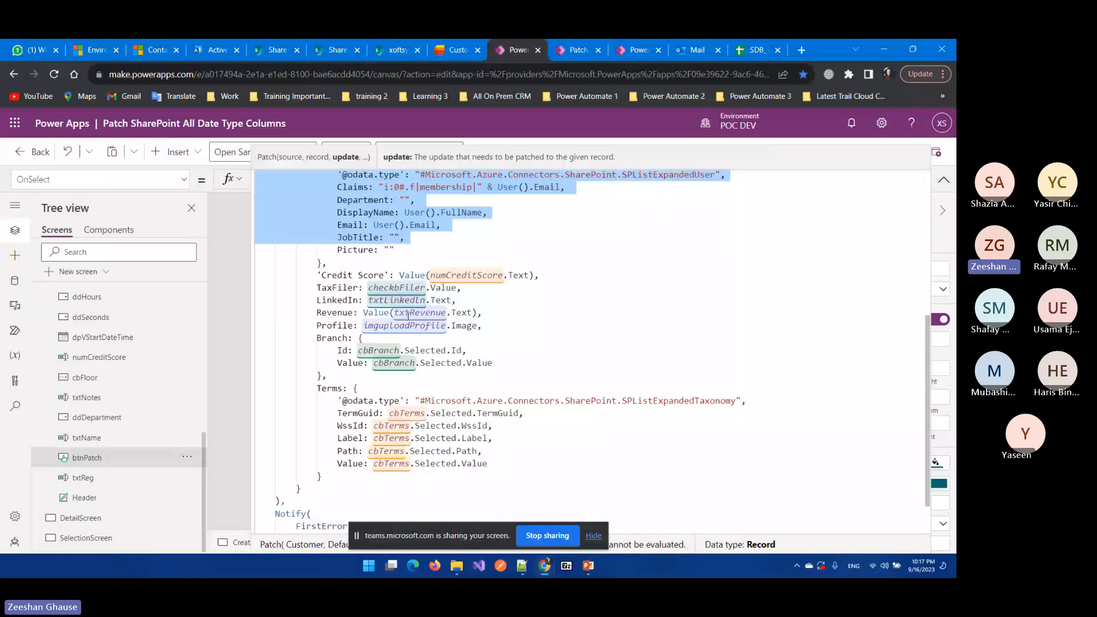
scroll(415, 323, "down", 2)
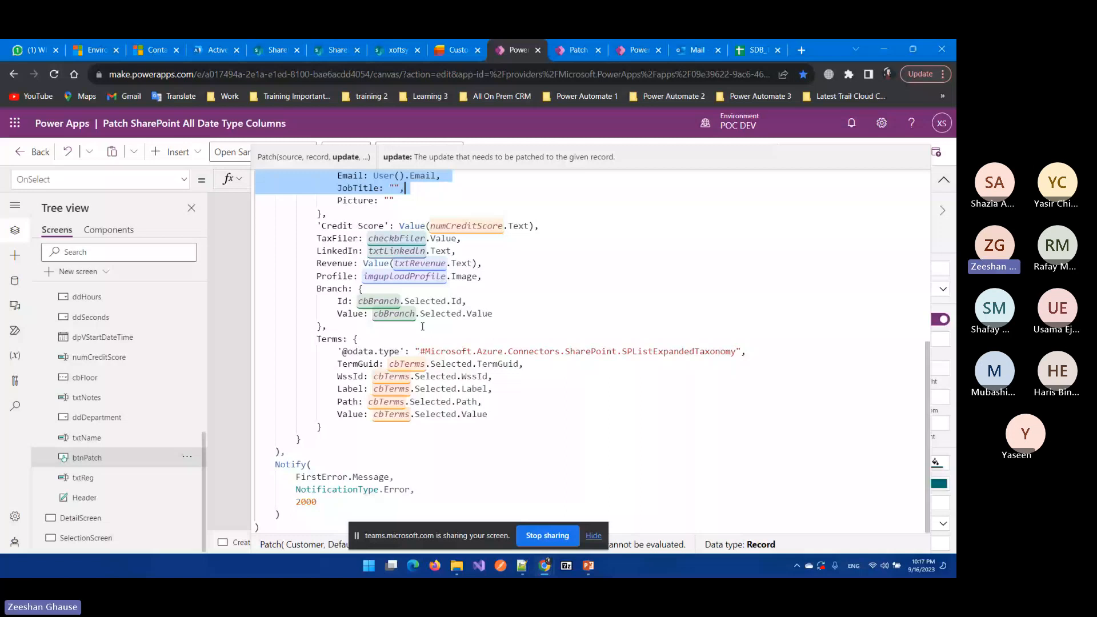
Step: Highlight Notify's FirstError.Message, notification type and 2000 ms timeout, then collapse the formula editor
double_click(307, 465)
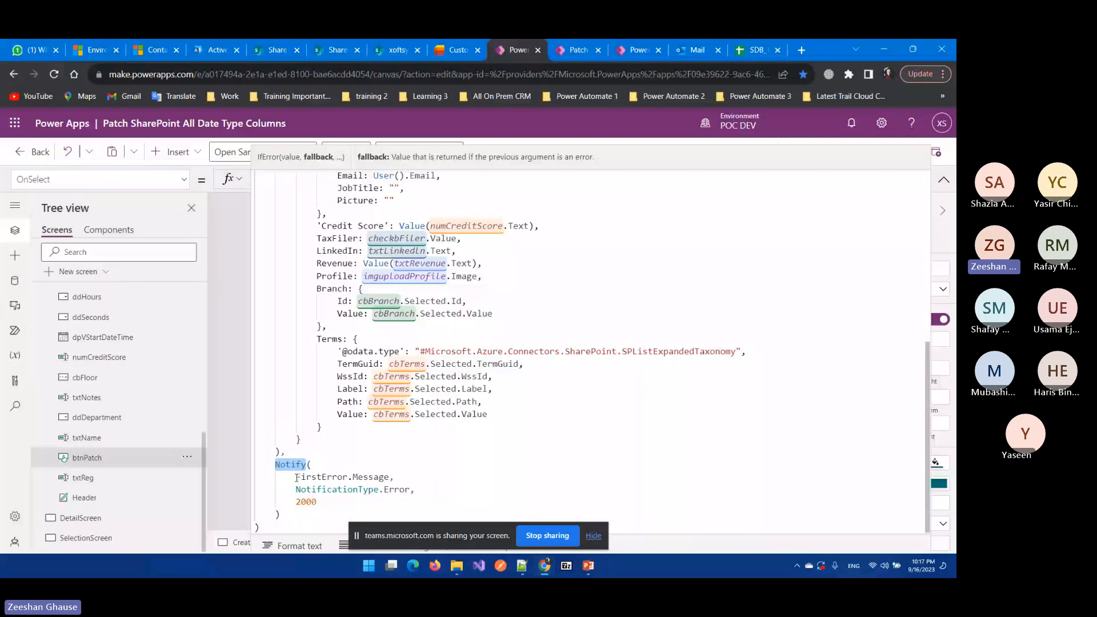
left_click_drag(297, 478, 390, 477)
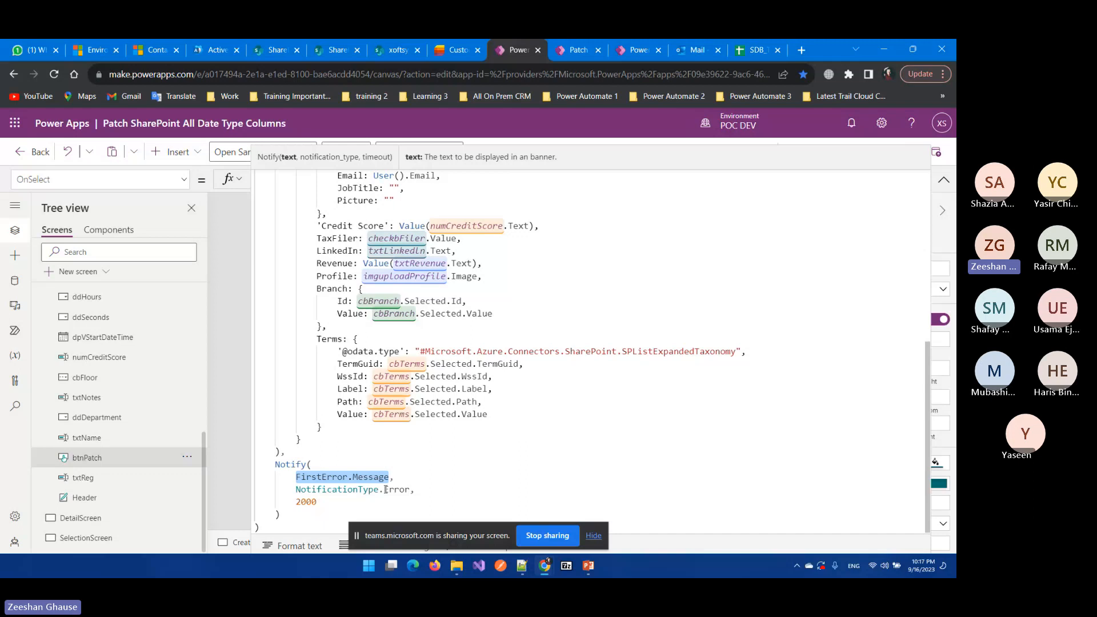
double_click(388, 490)
double_click(298, 502)
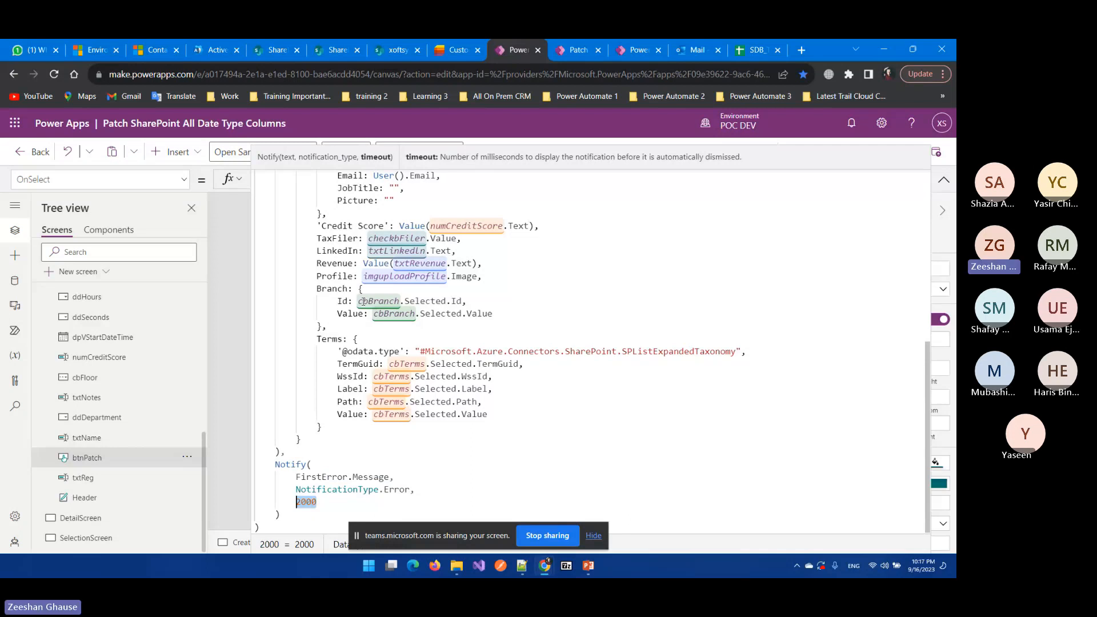
left_click(943, 180)
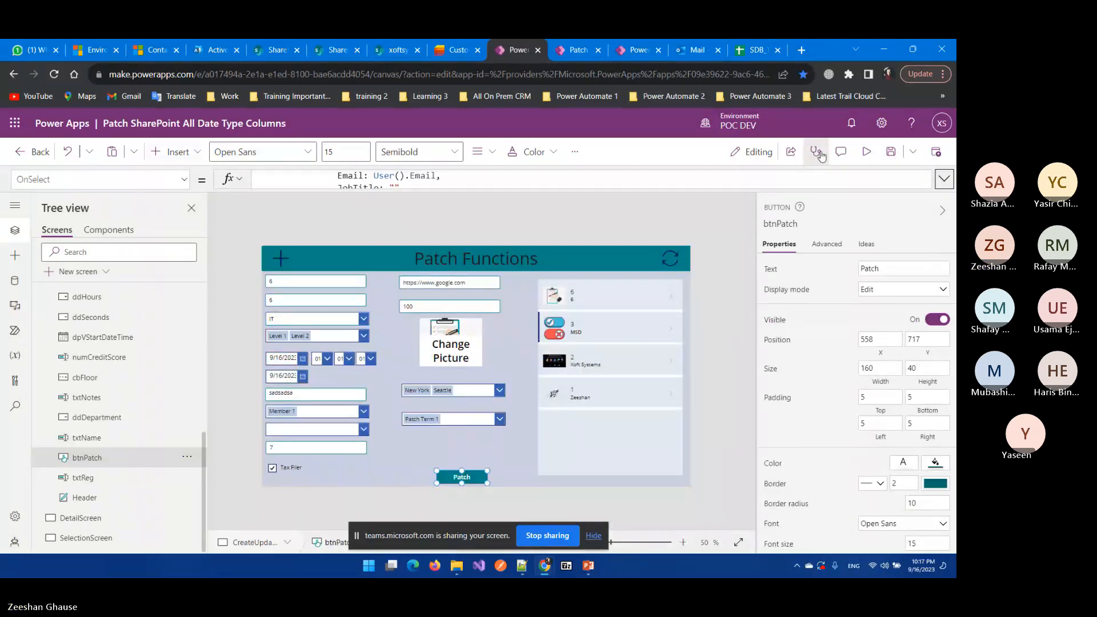
Step: Select btnPatch and expand its OnSelect formula to full size
left_click(584, 224)
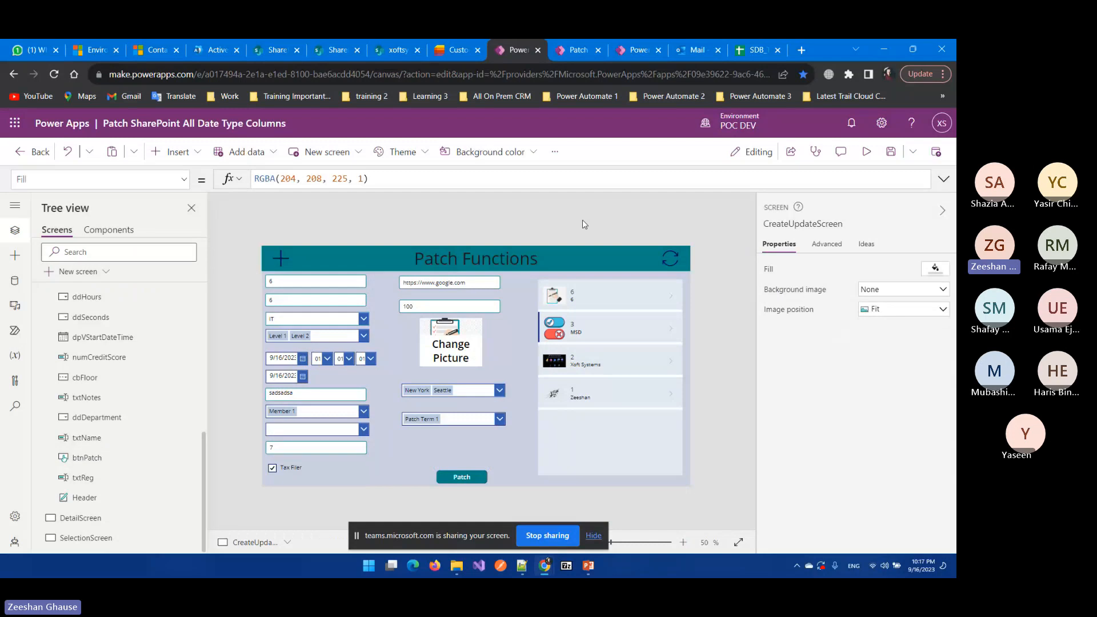
left_click(462, 477)
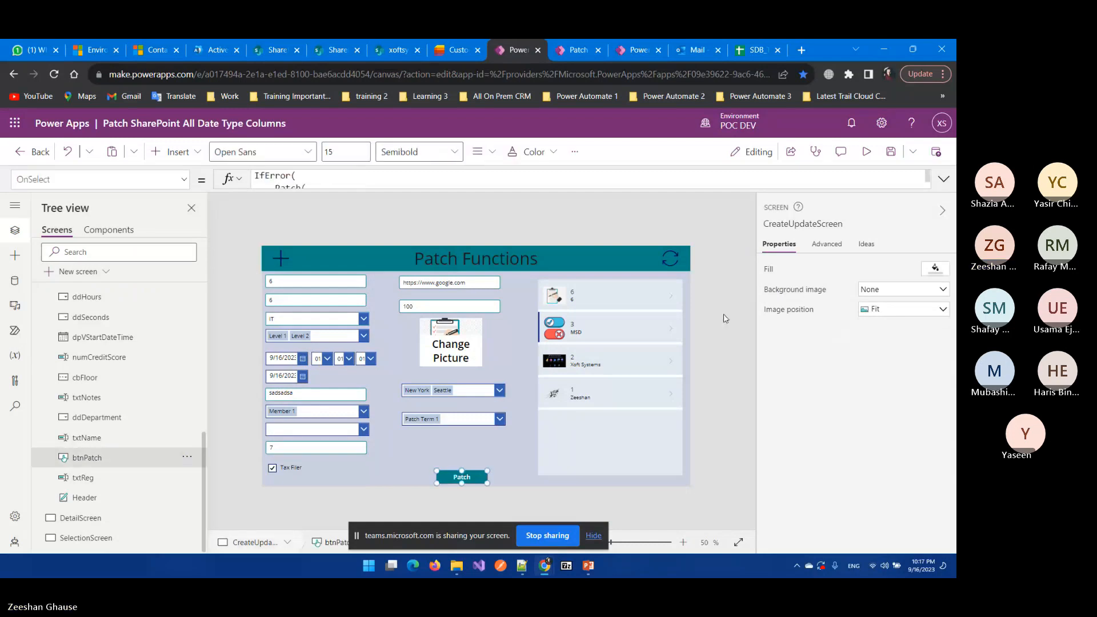
left_click(944, 180)
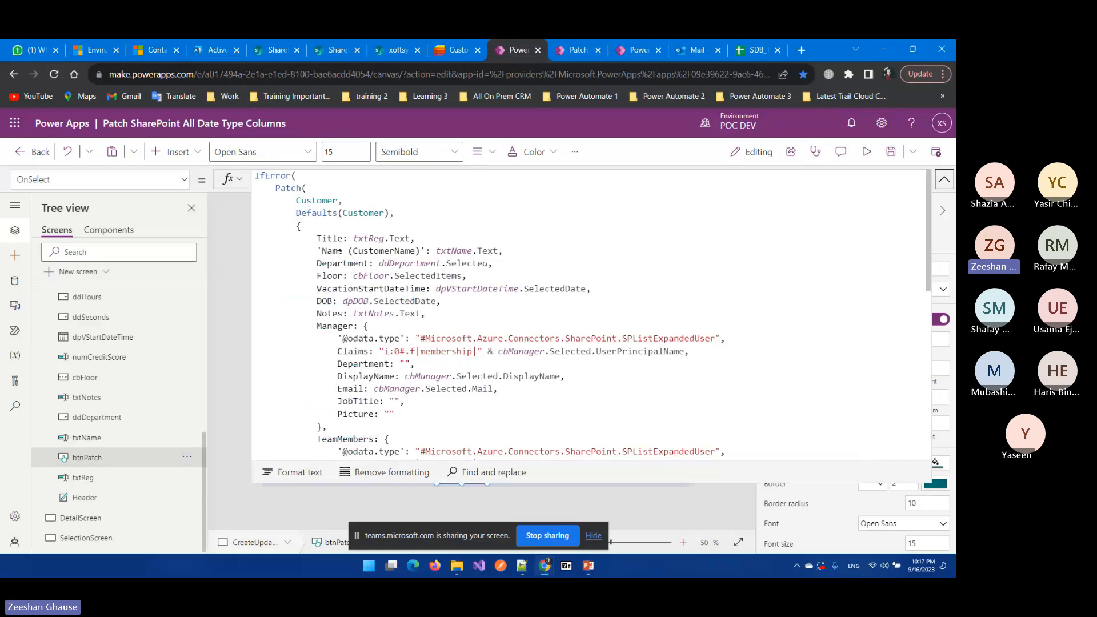
scroll(339, 254, "down", 10)
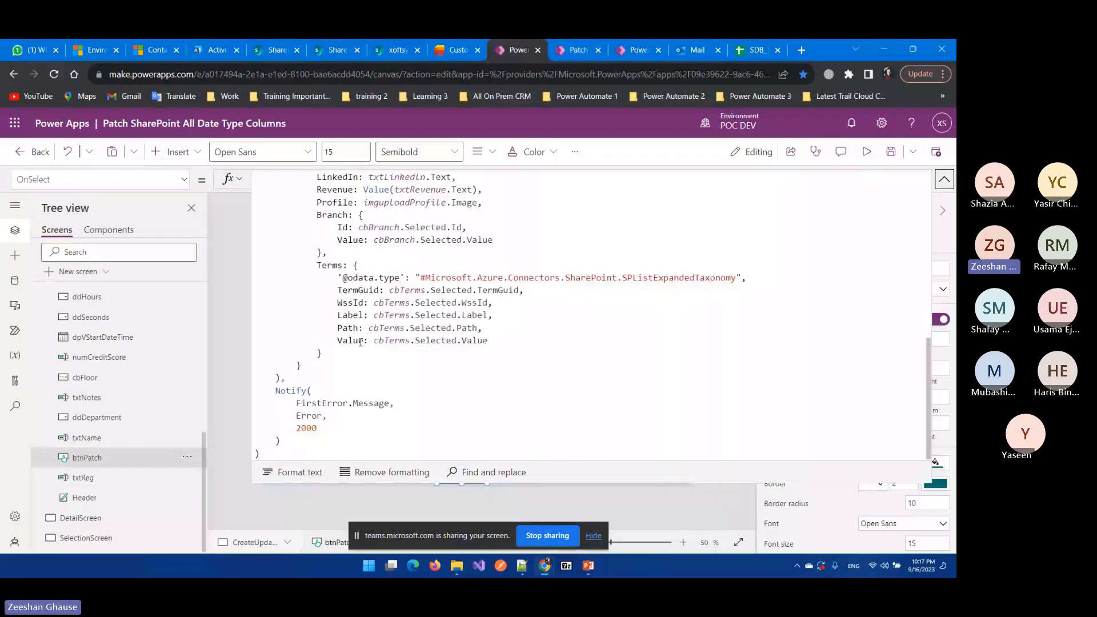
scroll(360, 342, "up", 15)
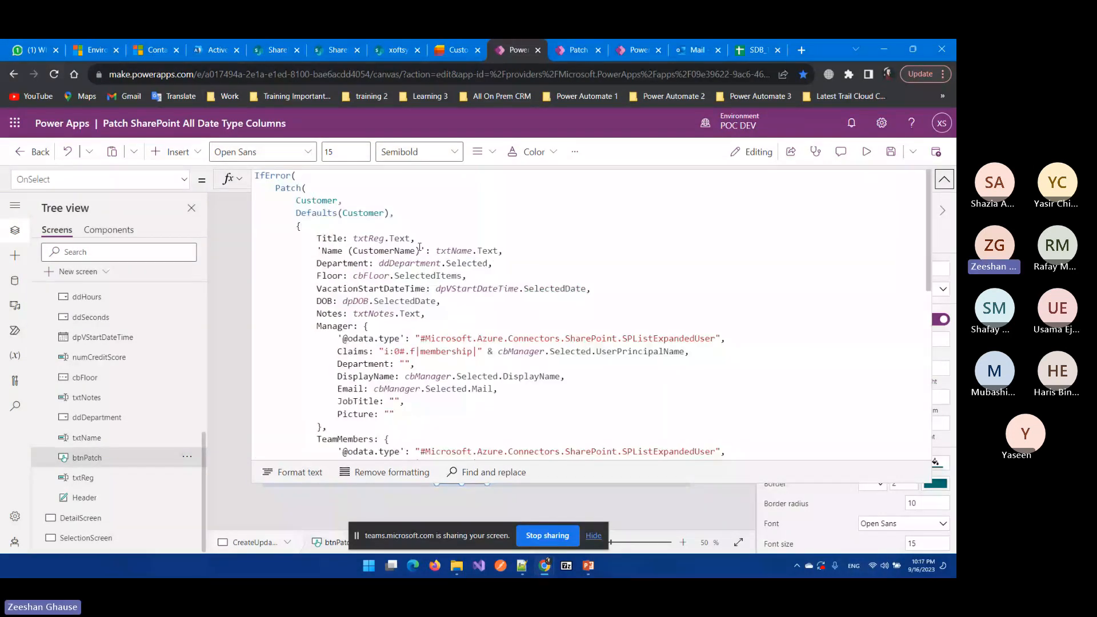
Step: Compare the formula with the Customer list columns and txtReg, then bring up PowerPoint slide 10
left_click(457, 51)
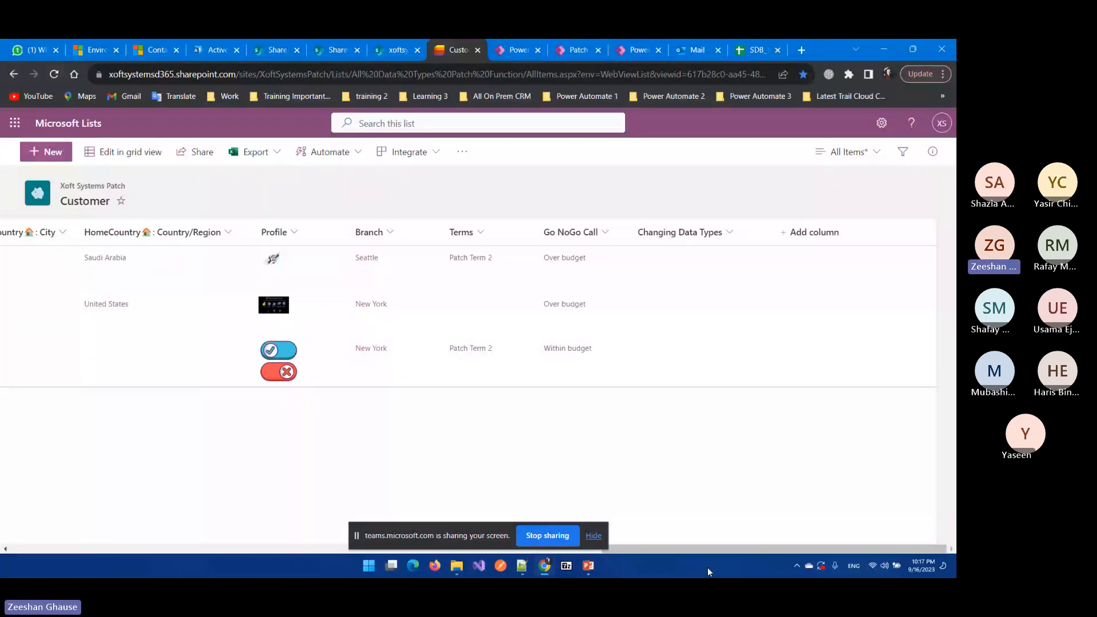
left_click_drag(702, 549, 110, 546)
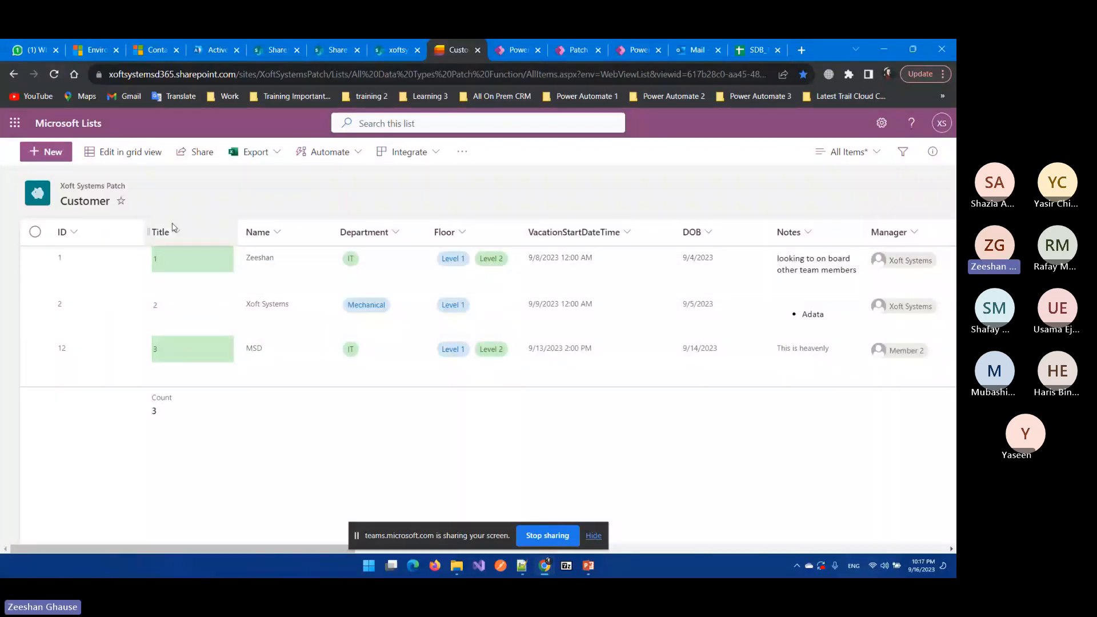
key("ctrl+Tab")
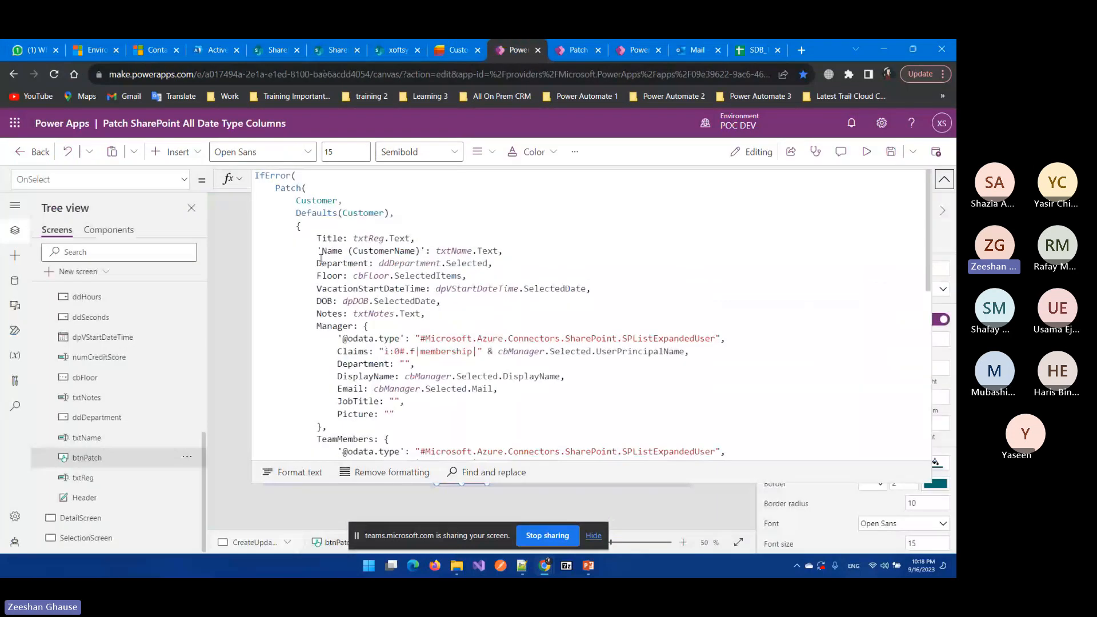
left_click(325, 275)
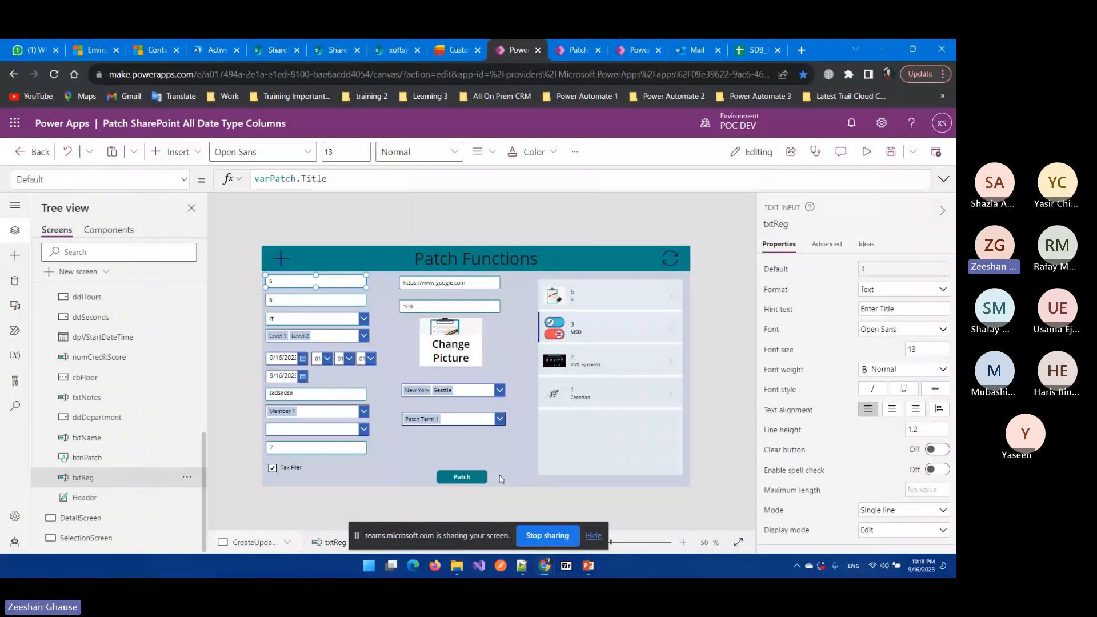
key("ctrl+shift+Tab")
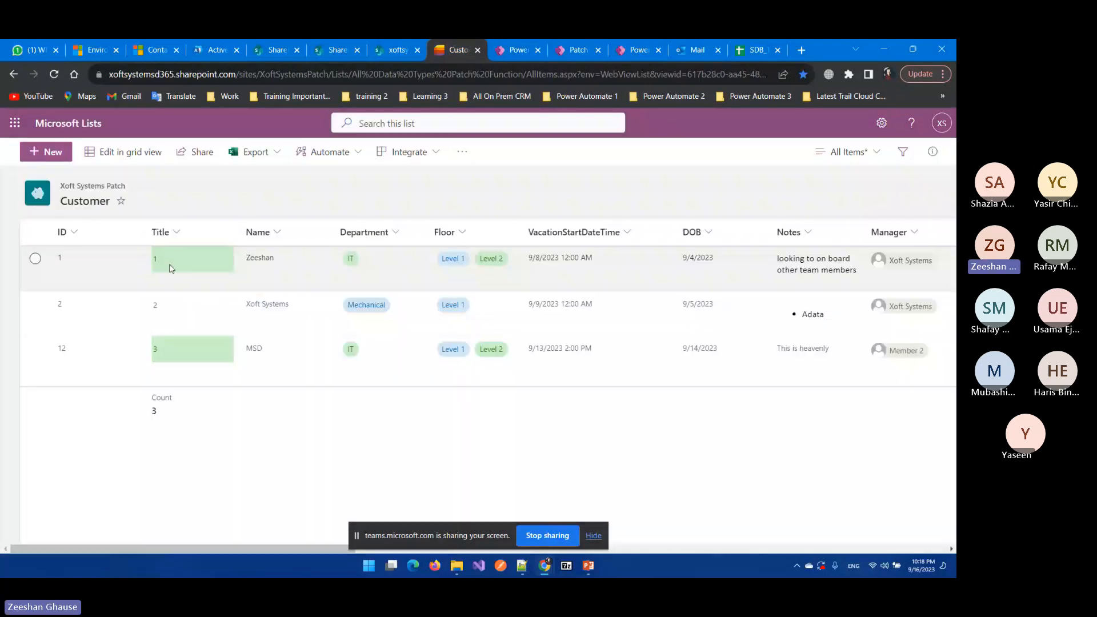
left_click(535, 45)
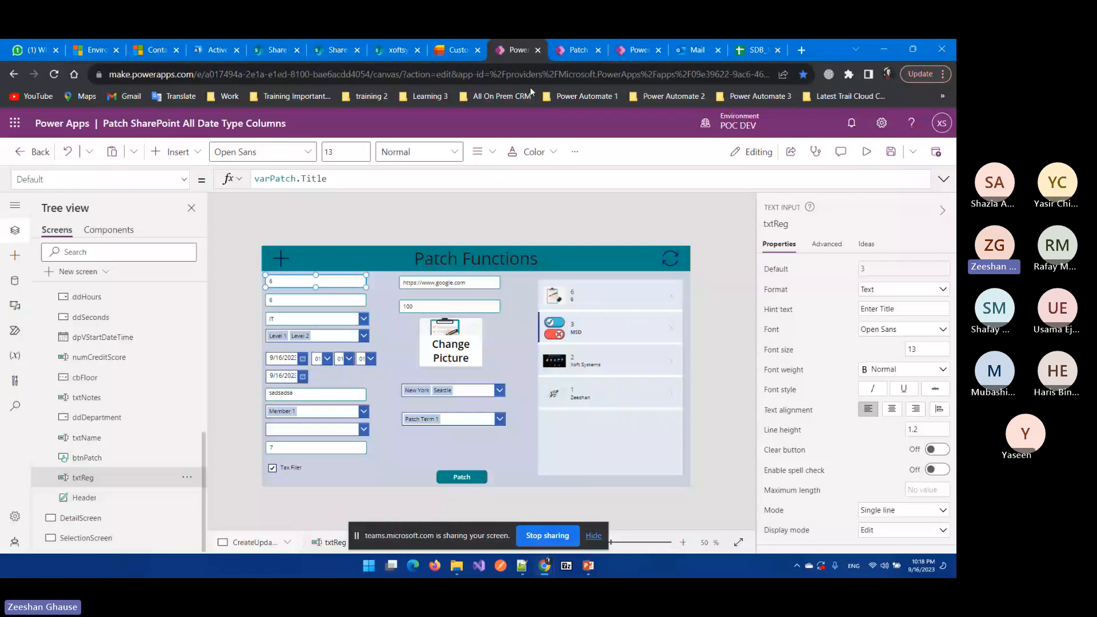
left_click(589, 566)
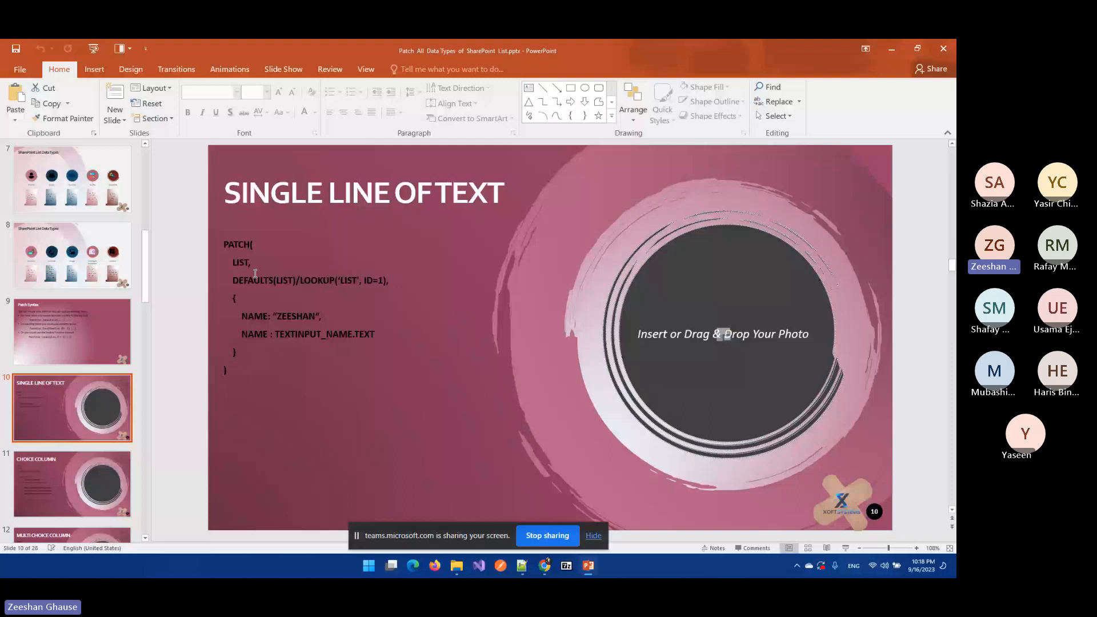
Step: Highlight LOOKUP('LIST', ID=1), DEFAULTS(LIST) and LIST on slide 10, then reselect the Patch button
left_click_drag(299, 280, 386, 289)
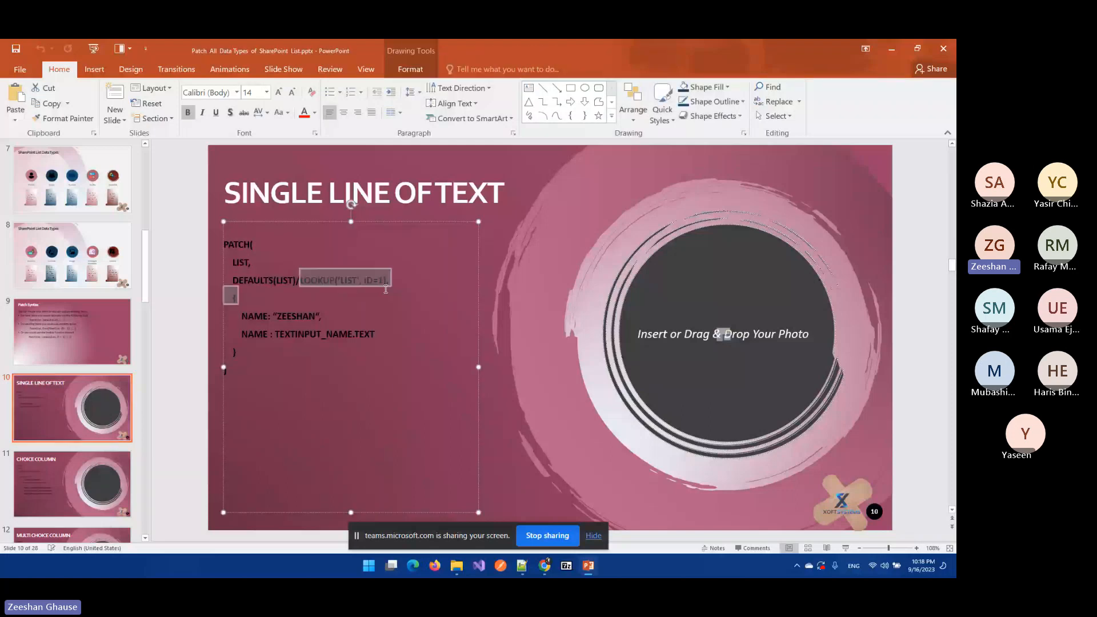
left_click(386, 289)
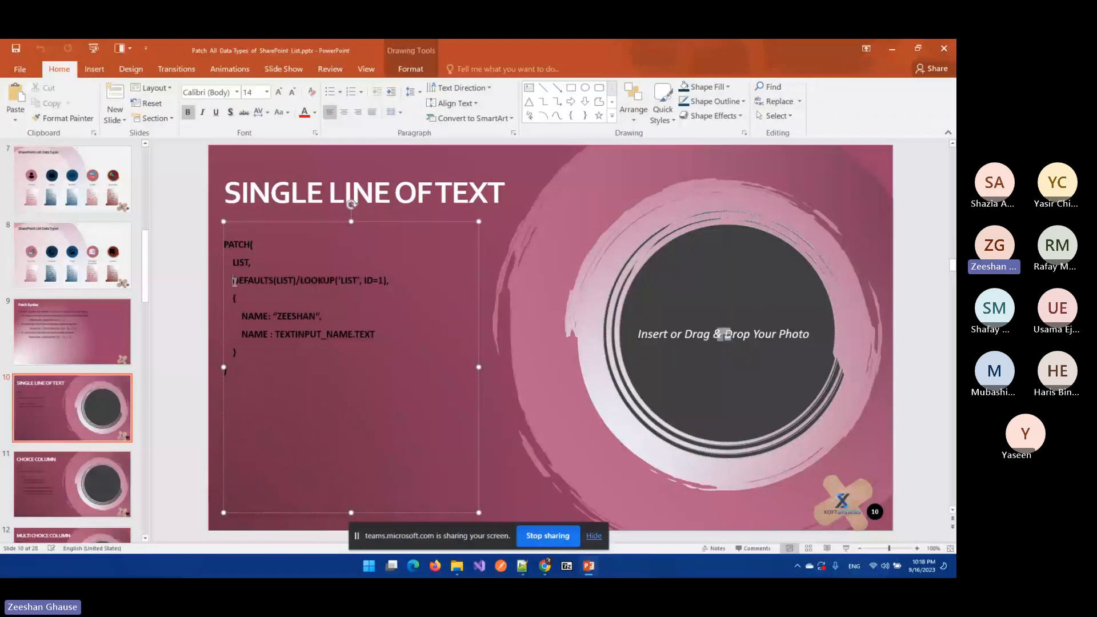
left_click_drag(234, 282, 284, 282)
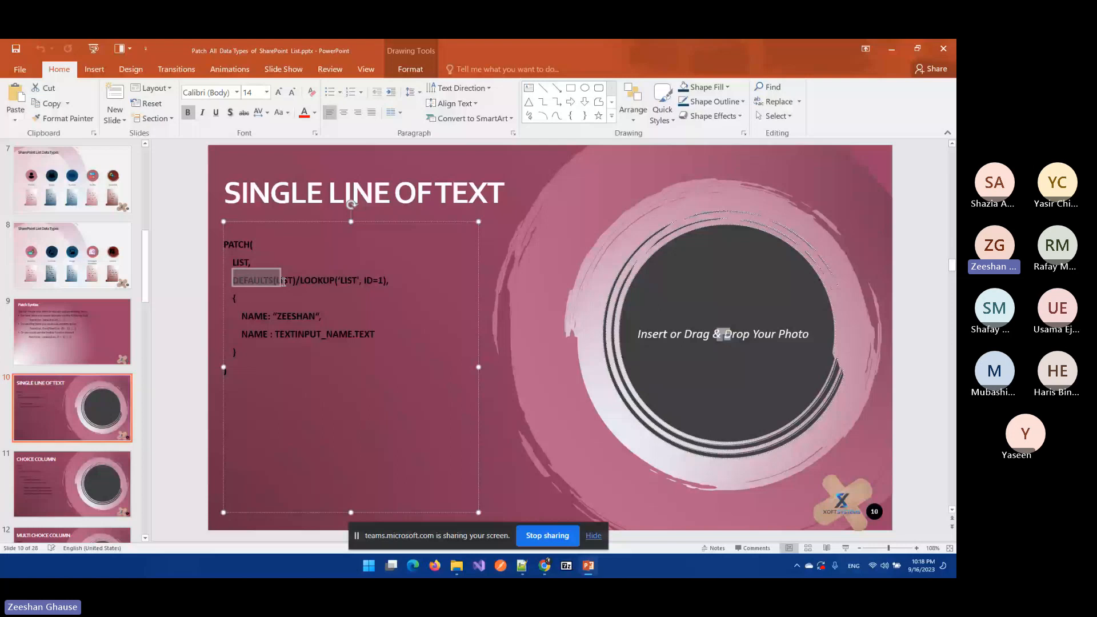
left_click_drag(233, 263, 295, 281)
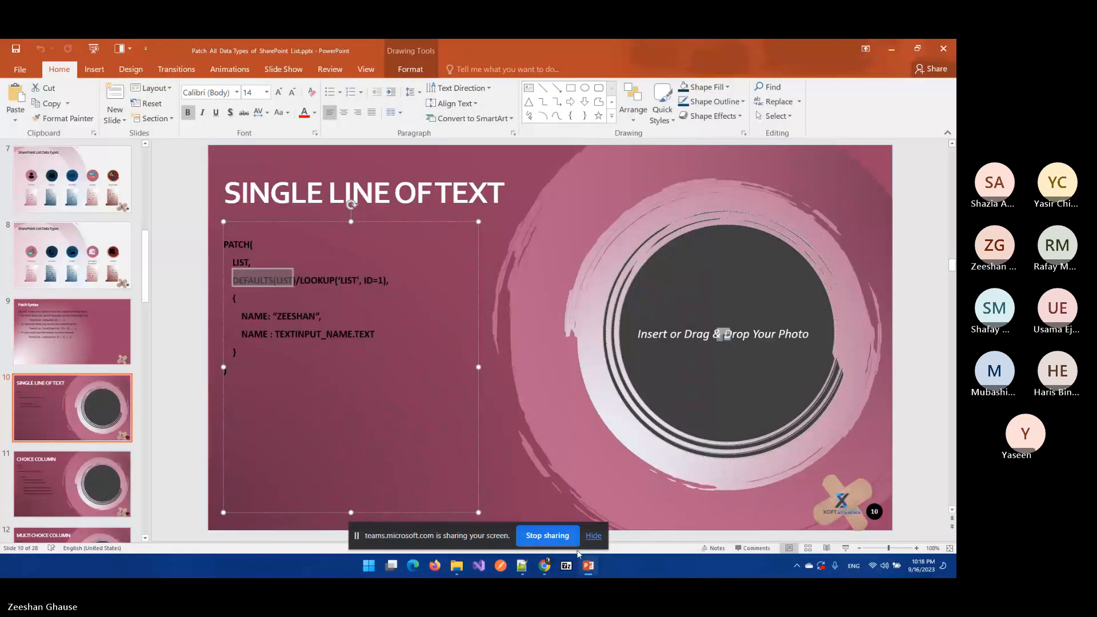
key("alt+Tab")
left_click(462, 477)
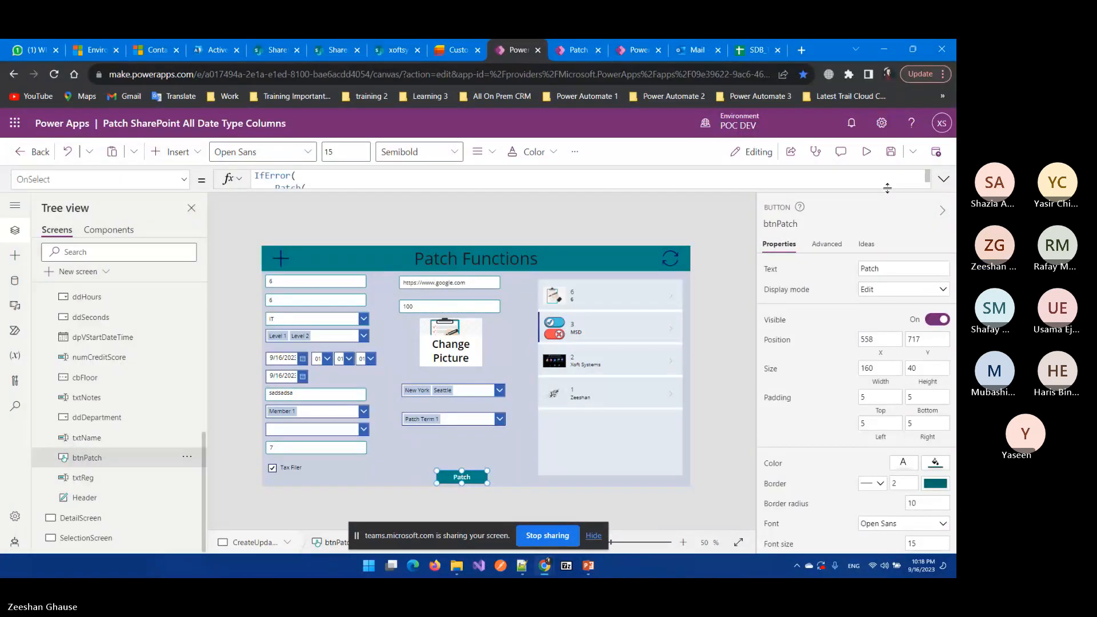
Step: Highlight the Patch formula's Defaults(Customer) source and compare it against the SharePoint Customer list
left_click(945, 180)
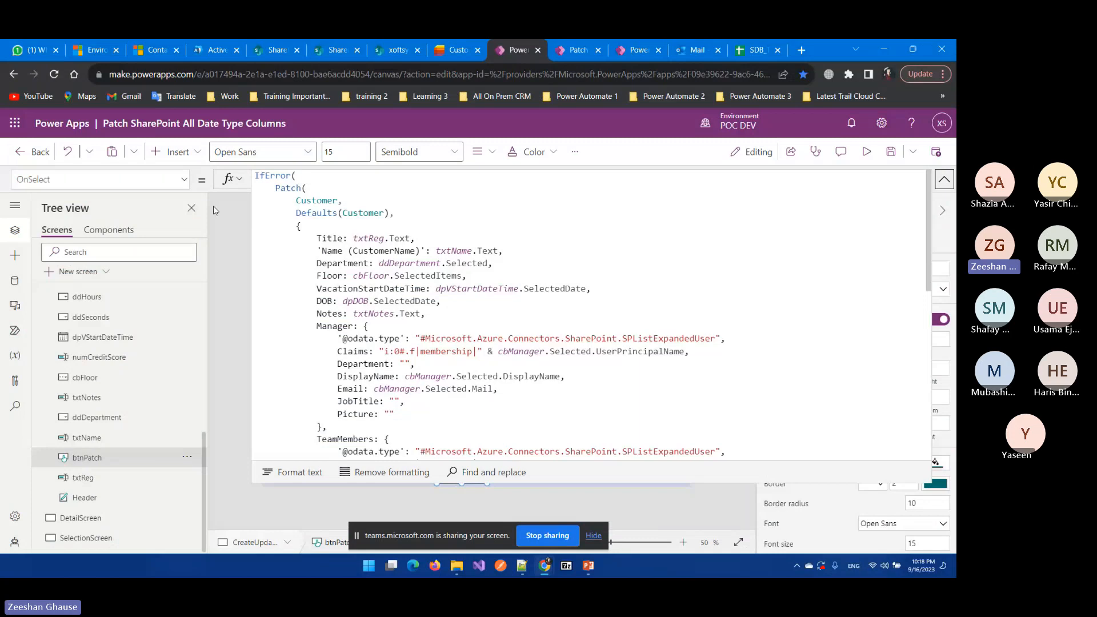
left_click(291, 189)
left_click(458, 50)
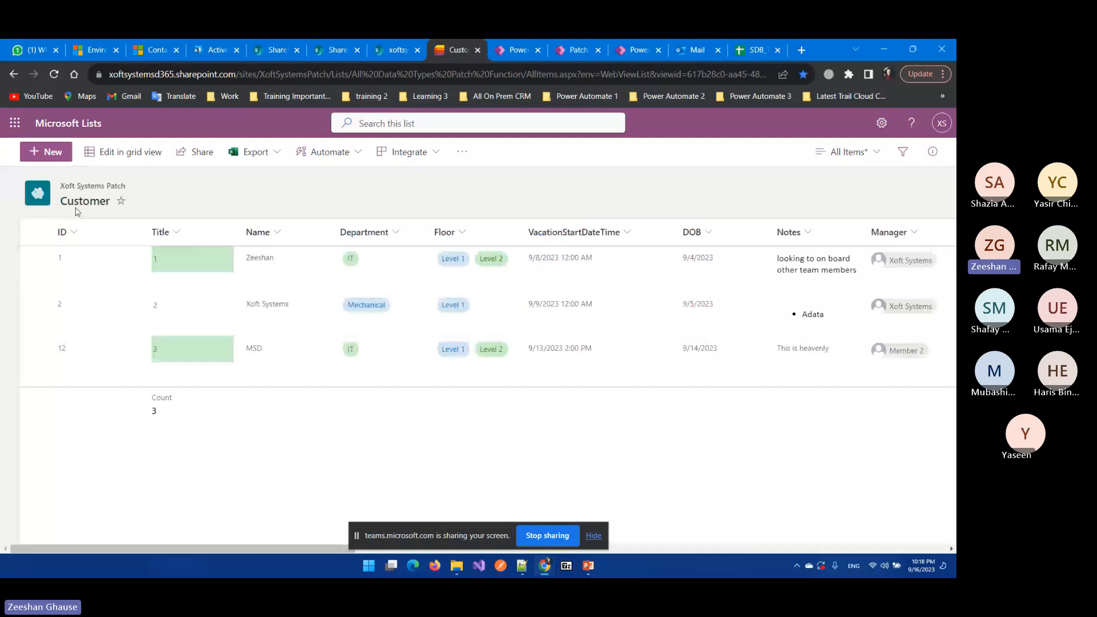
key("ctrl+Tab")
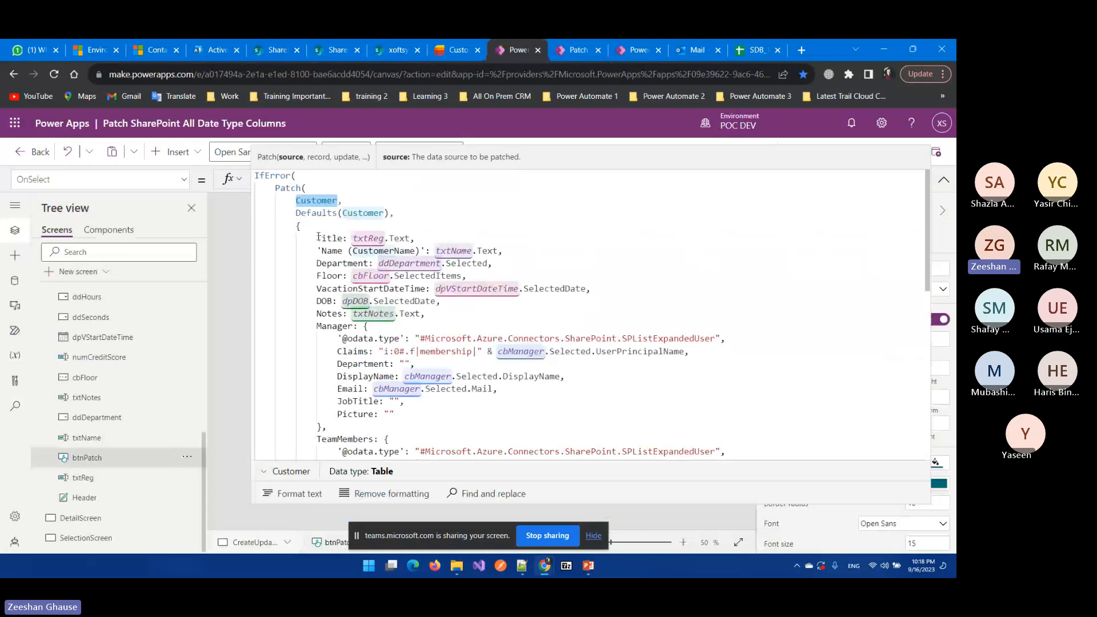
left_click(346, 211)
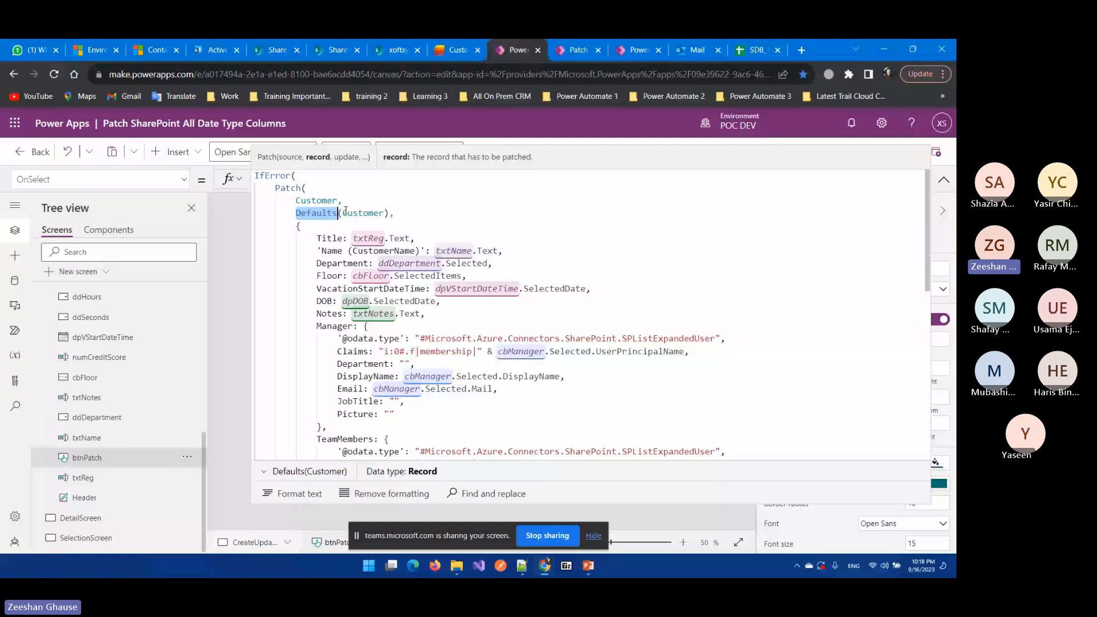
double_click(346, 212)
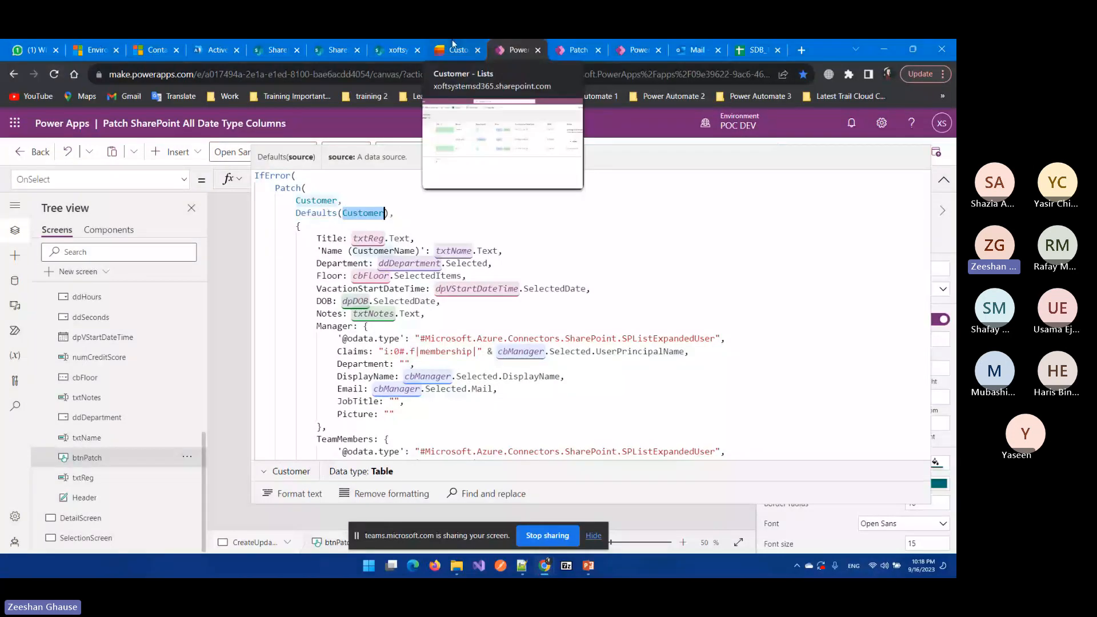
left_click(454, 49)
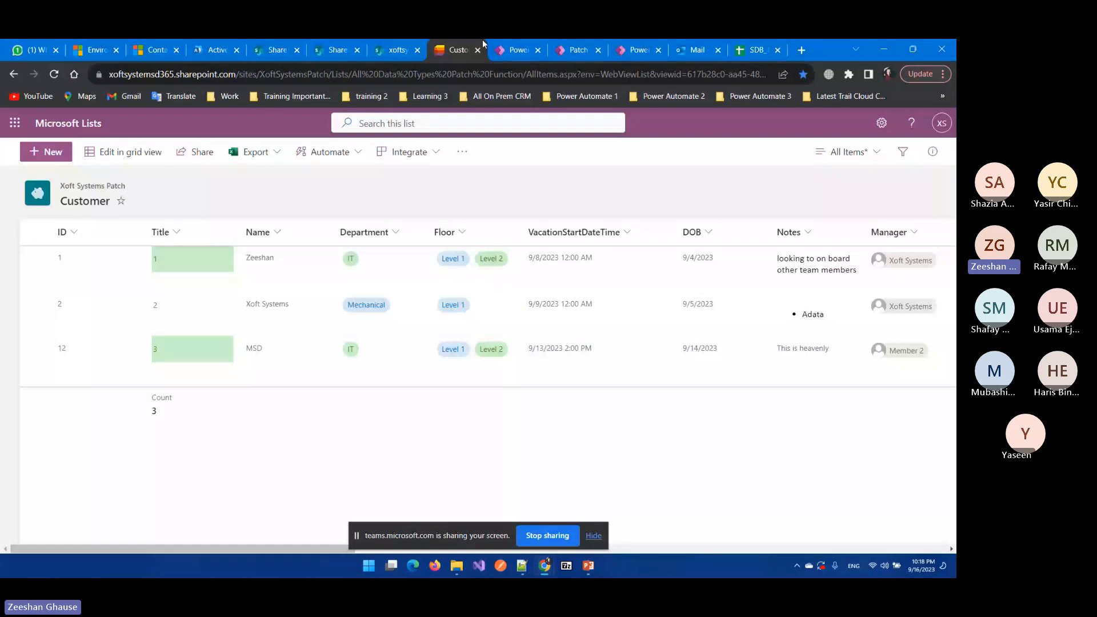
left_click(512, 50)
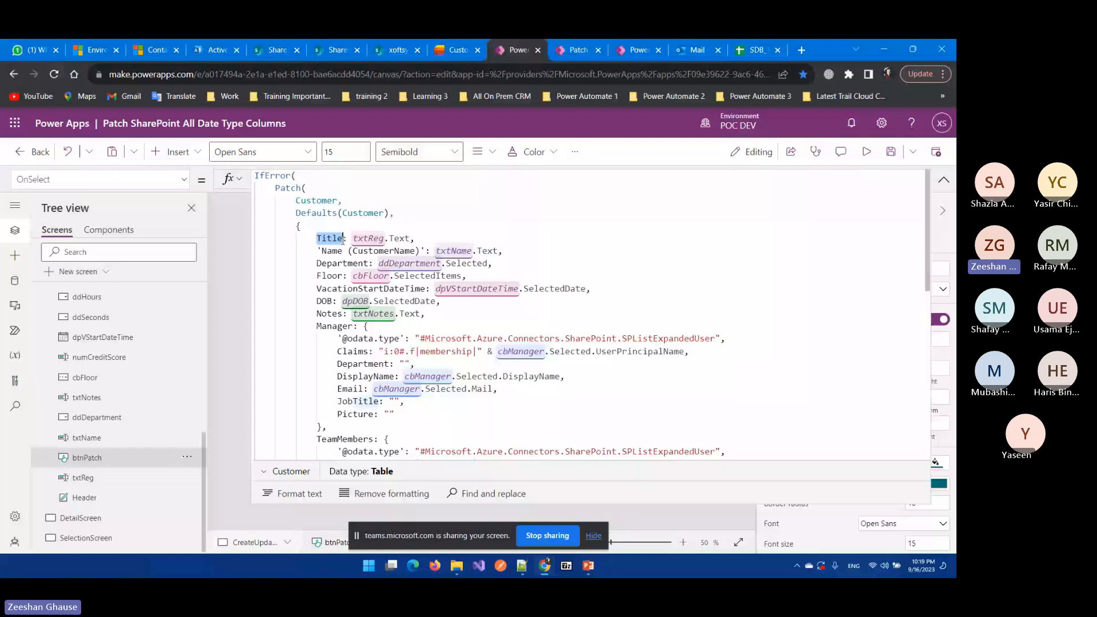
key("ctrl+shift+Tab")
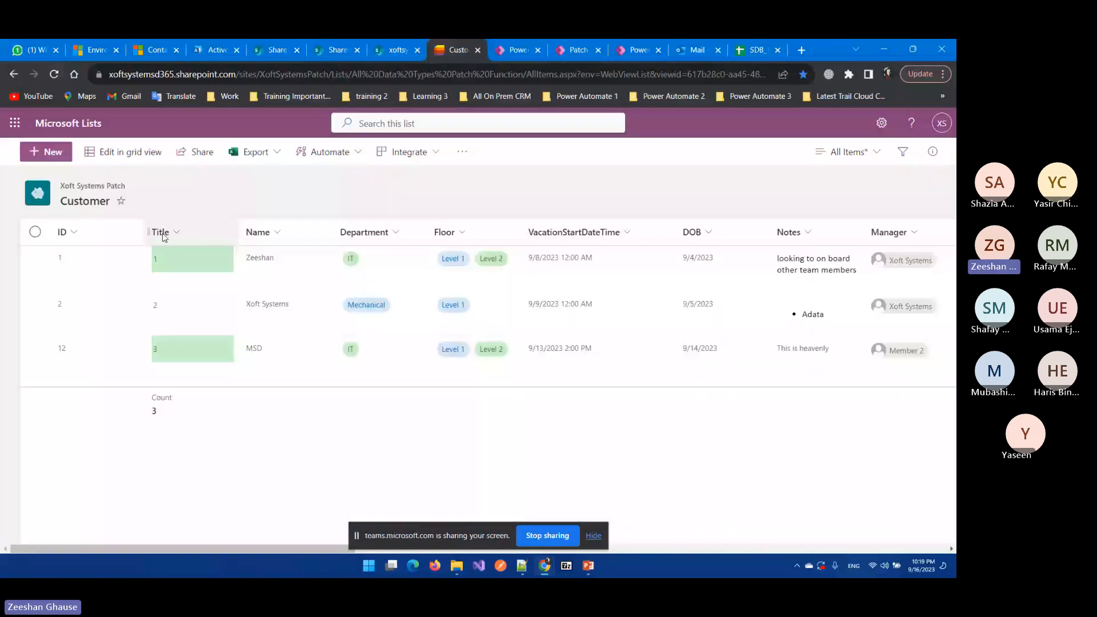
key("ctrl+Tab")
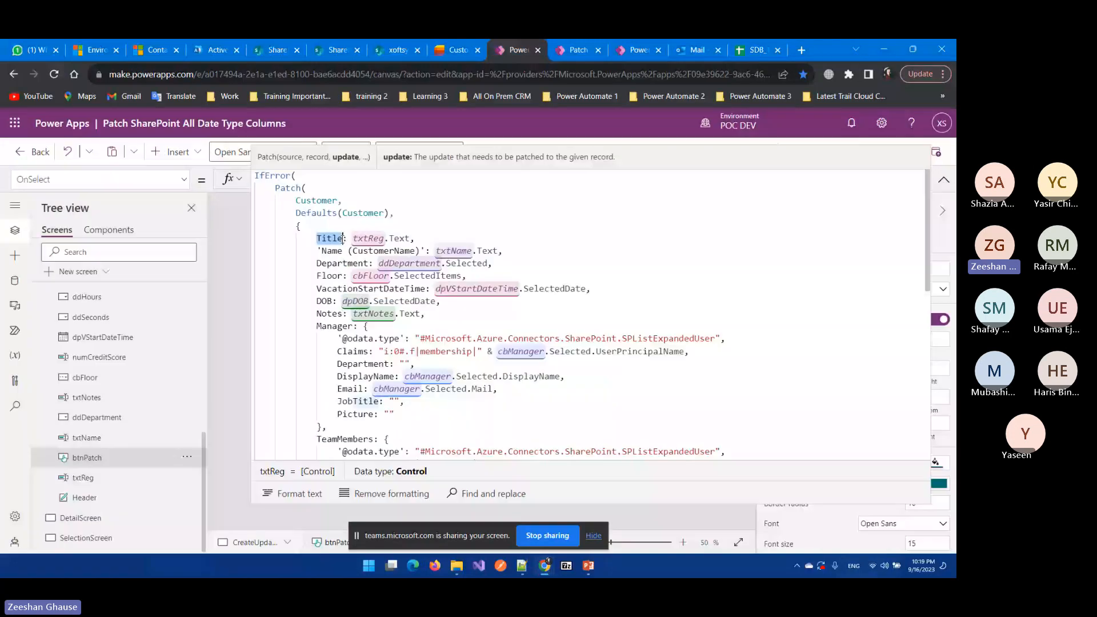
Step: Highlight the Title: txtReg.Text mapping, resize the formula editor, then show the Customer list's items
left_click(359, 239)
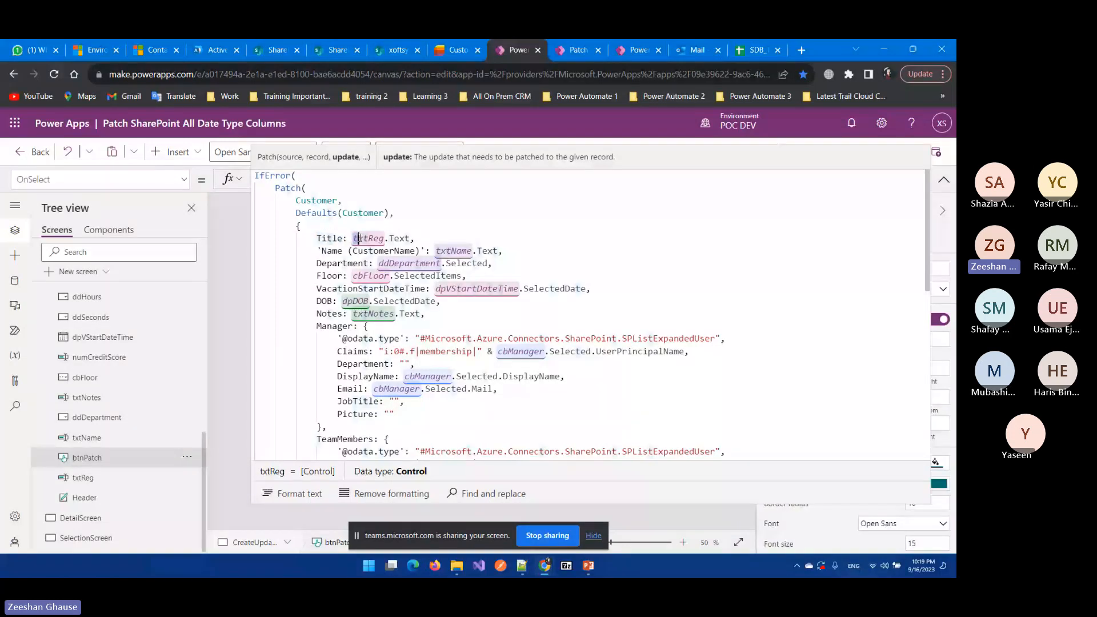
left_click_drag(359, 239, 384, 238)
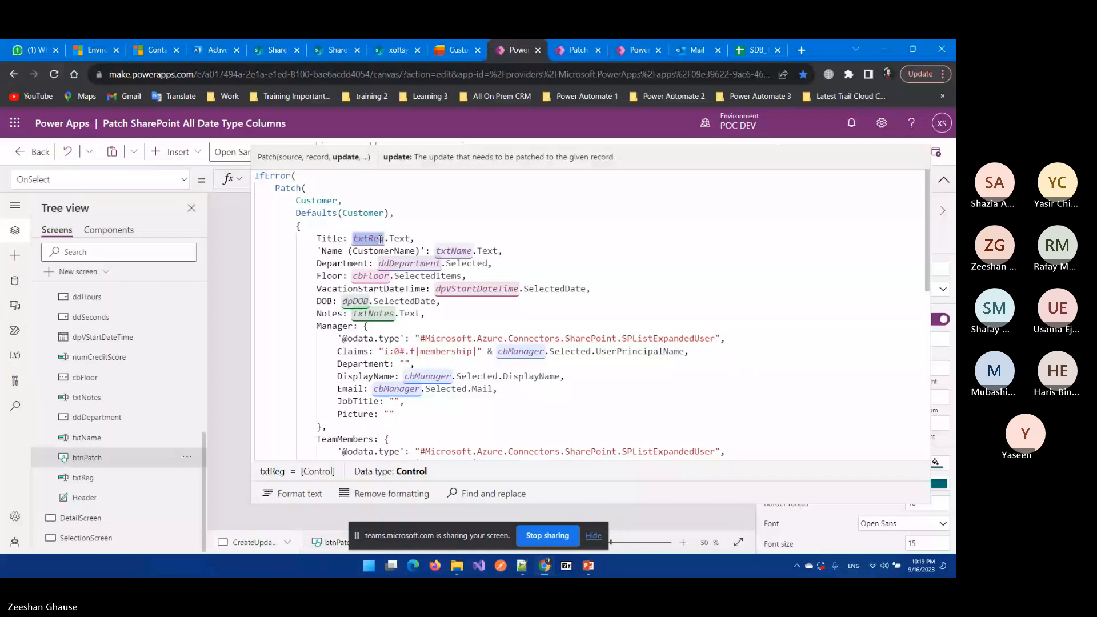
left_click_drag(781, 504, 780, 255)
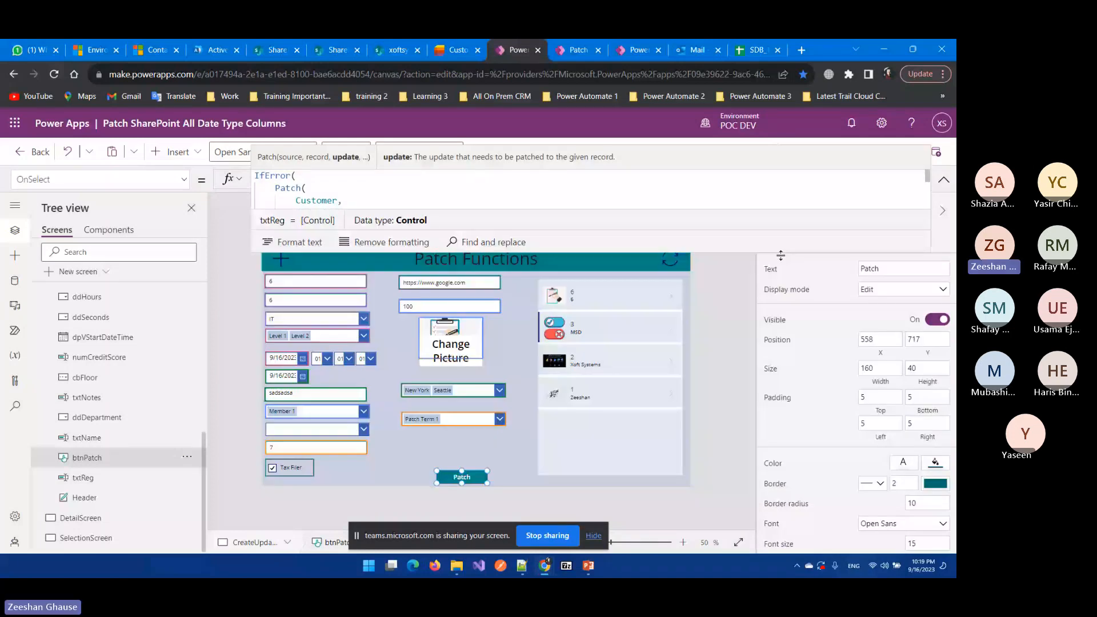
left_click_drag(865, 253, 865, 295)
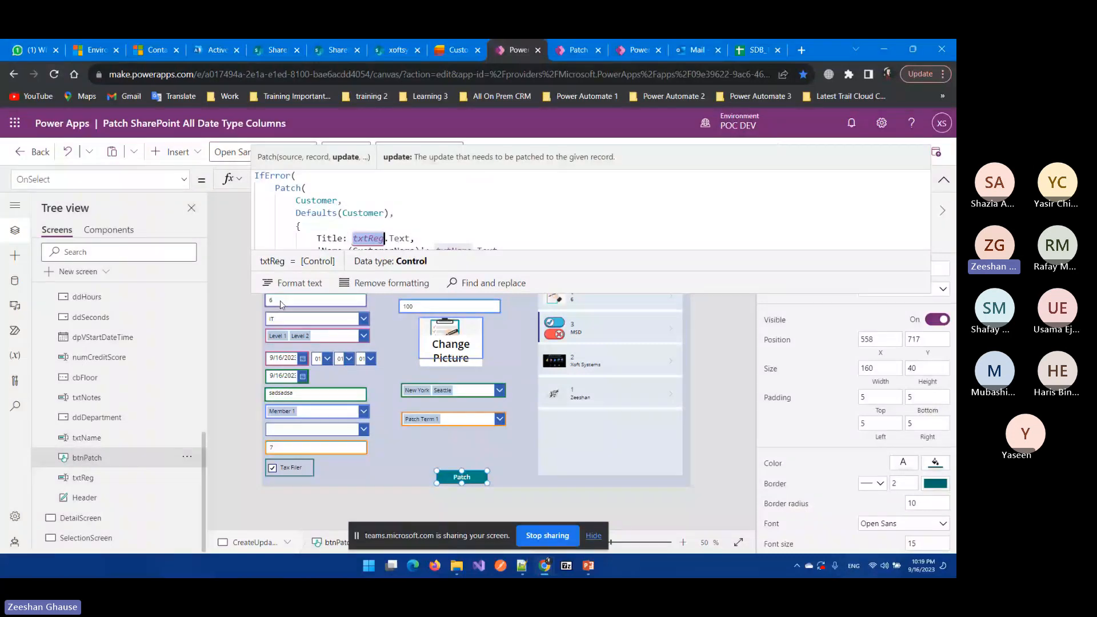
left_click(353, 238)
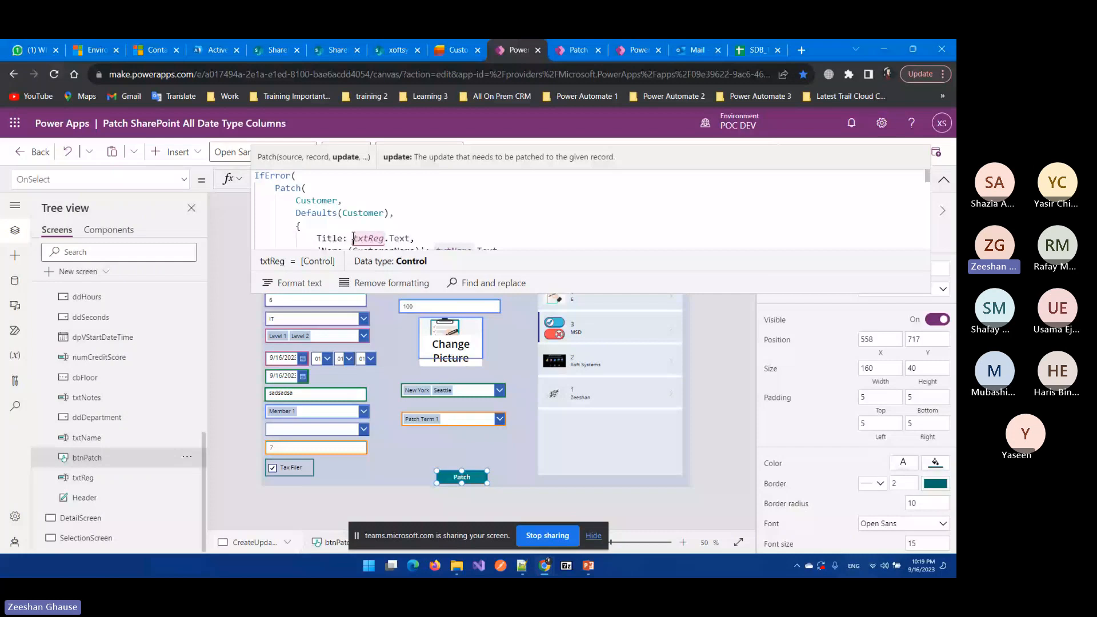
double_click(343, 229)
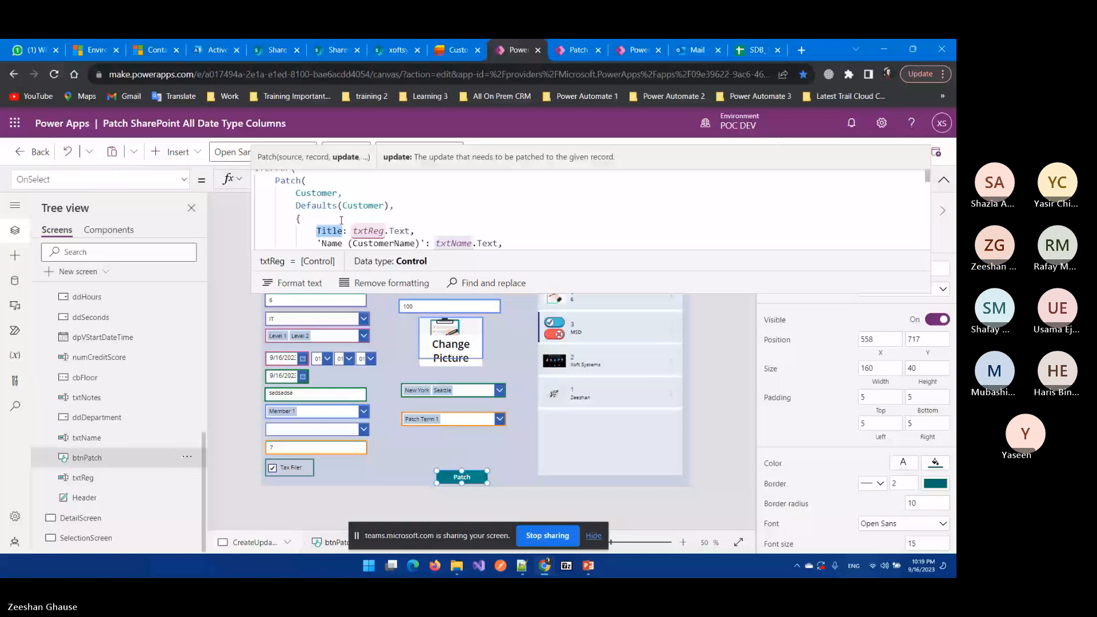
left_click(415, 231, "shift")
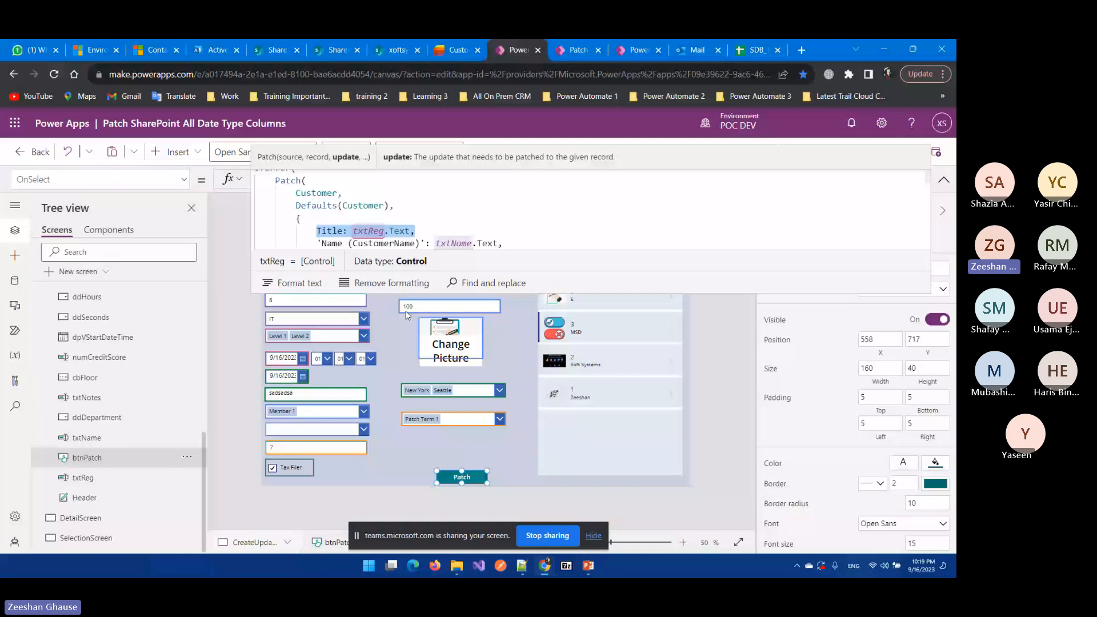
key("ctrl+shift+Tab")
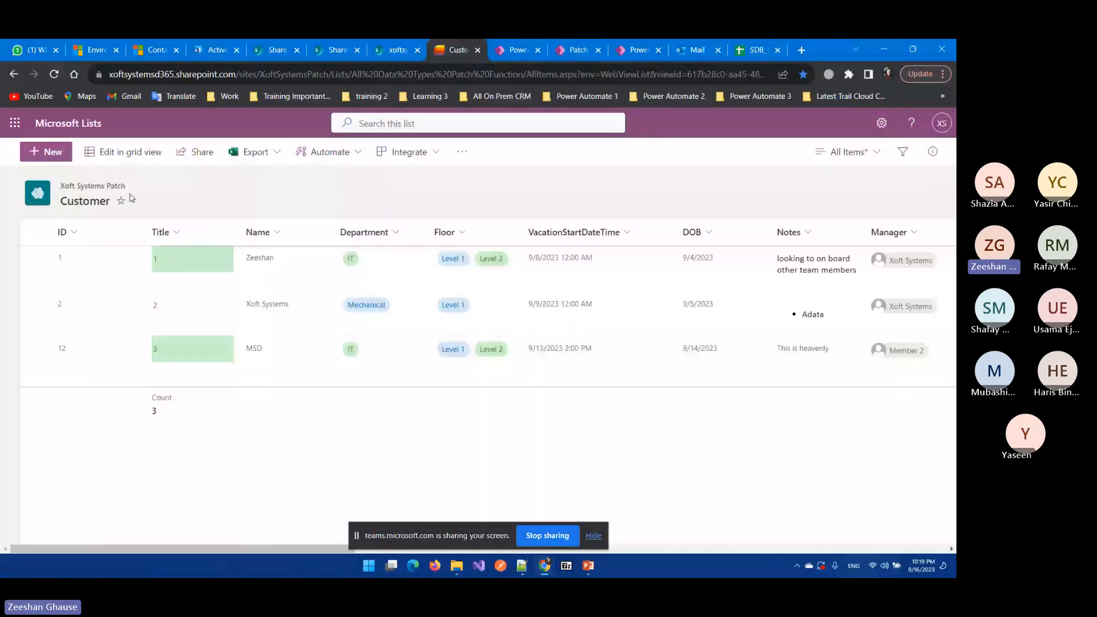
Step: On the SINGLE LINE OF TEXT slide, highlight the sample name value and TEXTINPUT_NAME.TEXT, then return to Power Apps
key("alt+Tab")
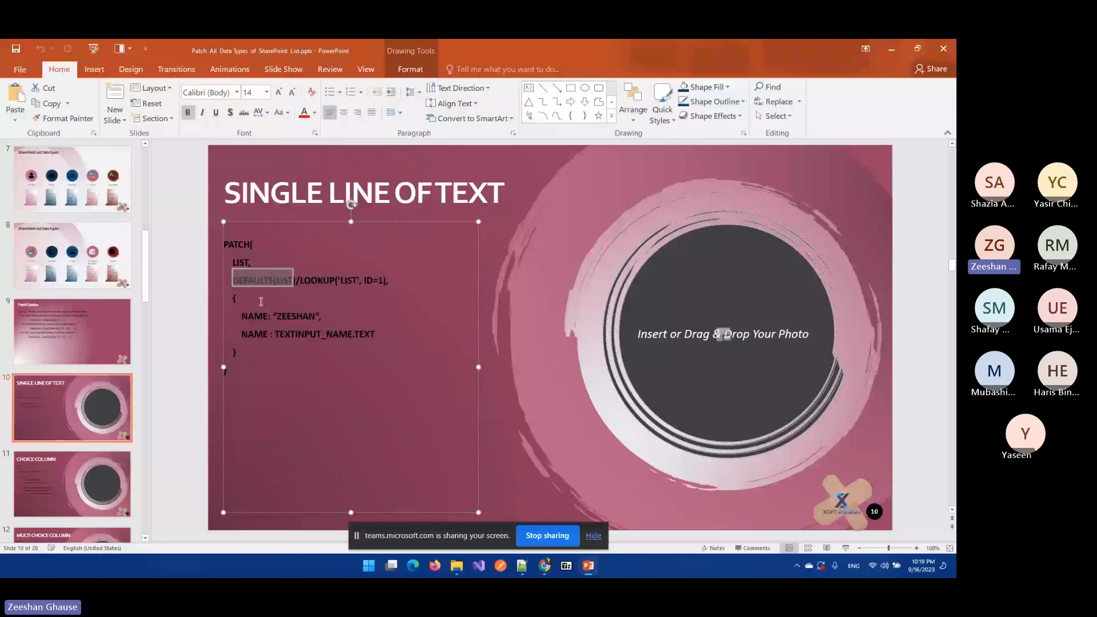
left_click_drag(281, 317, 316, 317)
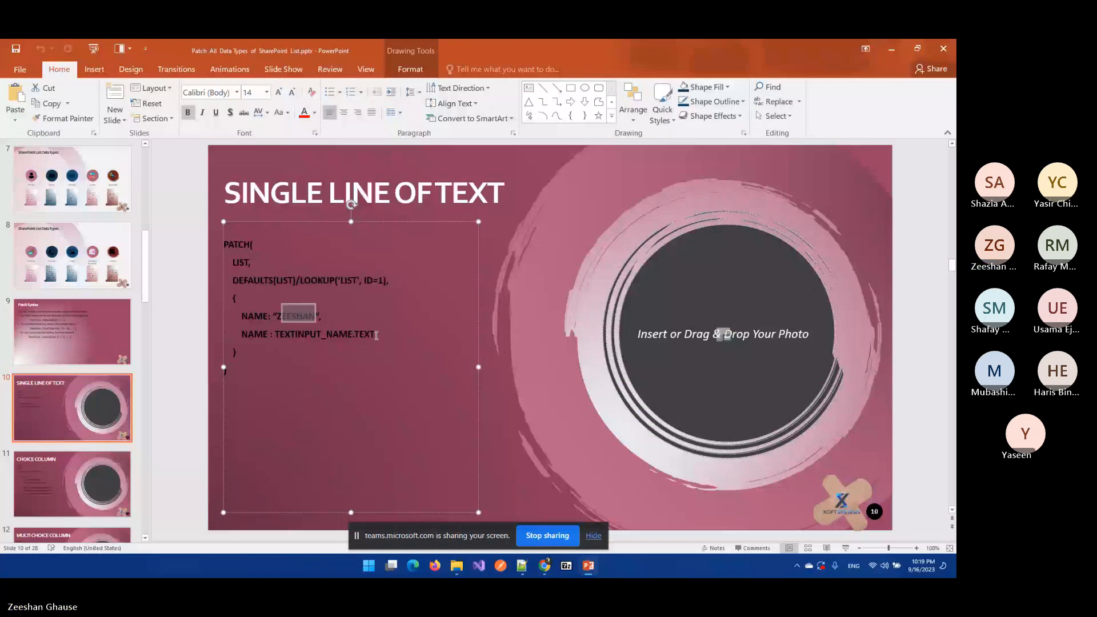
left_click_drag(376, 336, 275, 335)
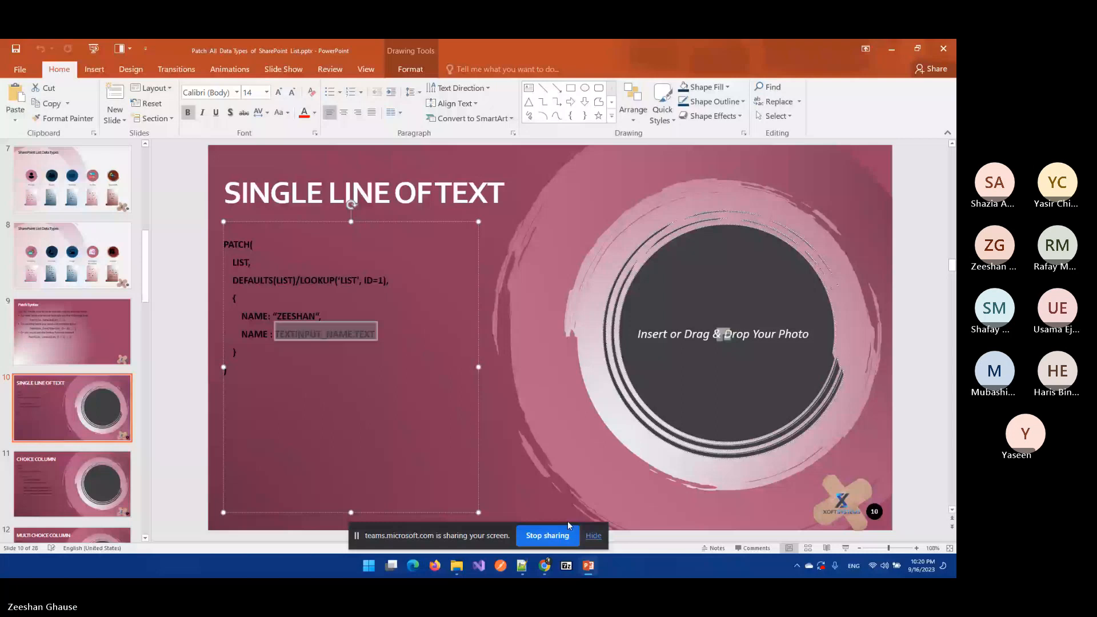
key("alt+Tab")
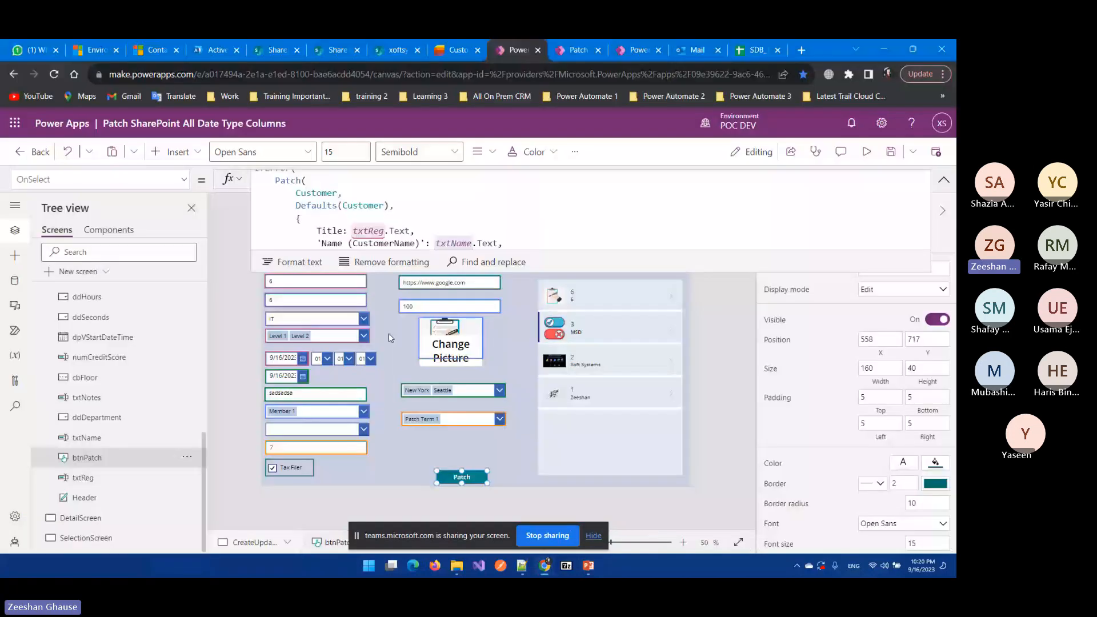
left_click(390, 337)
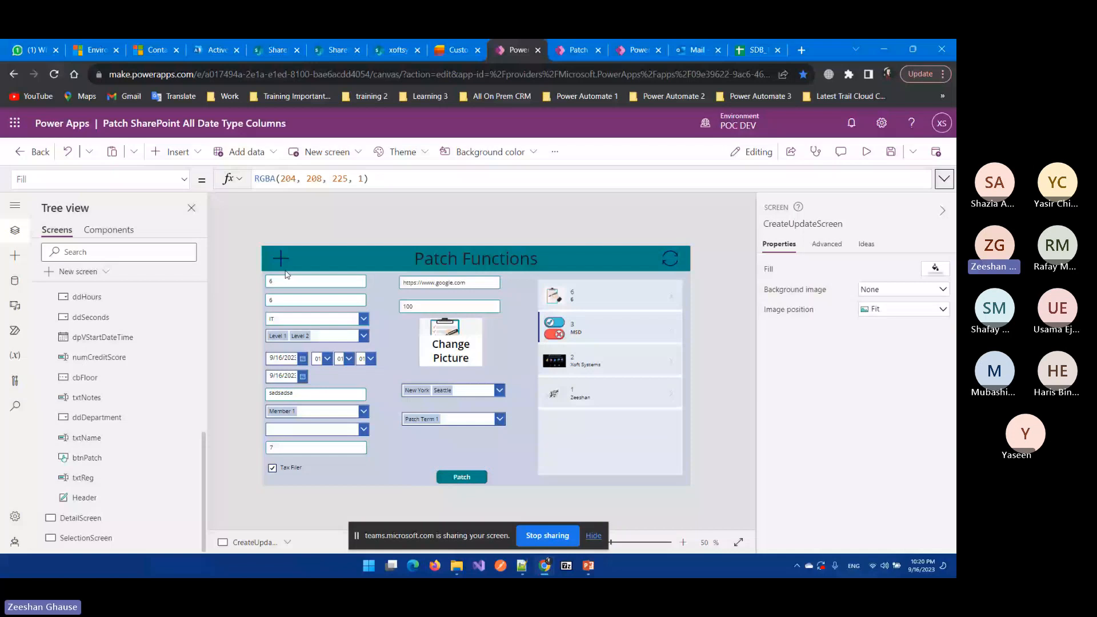
left_click(462, 477)
left_click(945, 179)
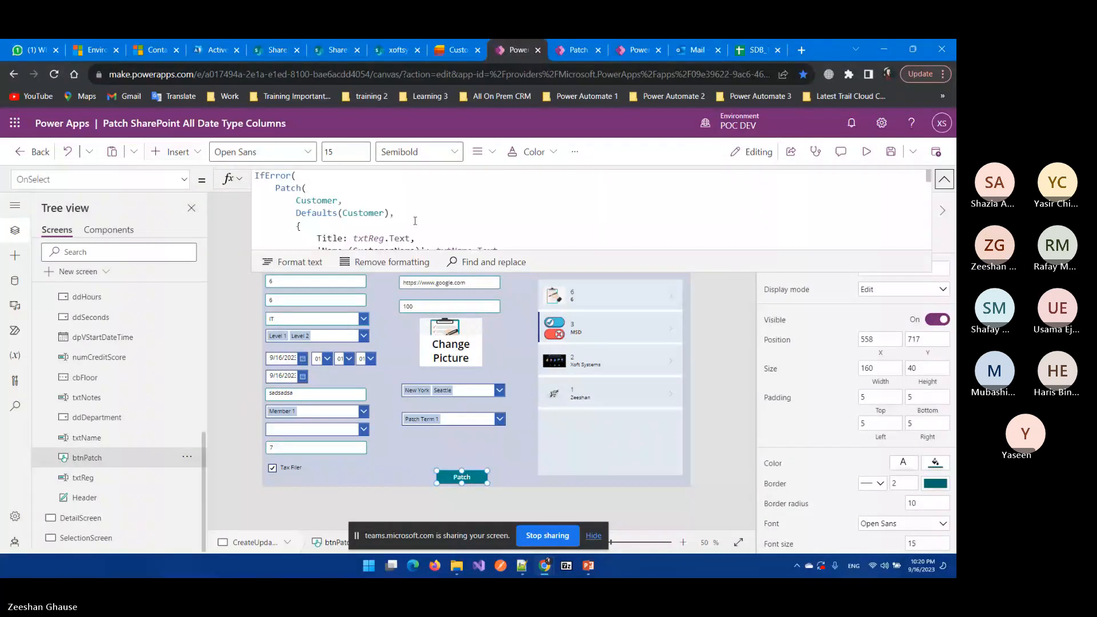
scroll(415, 220, "down", 1)
double_click(400, 199)
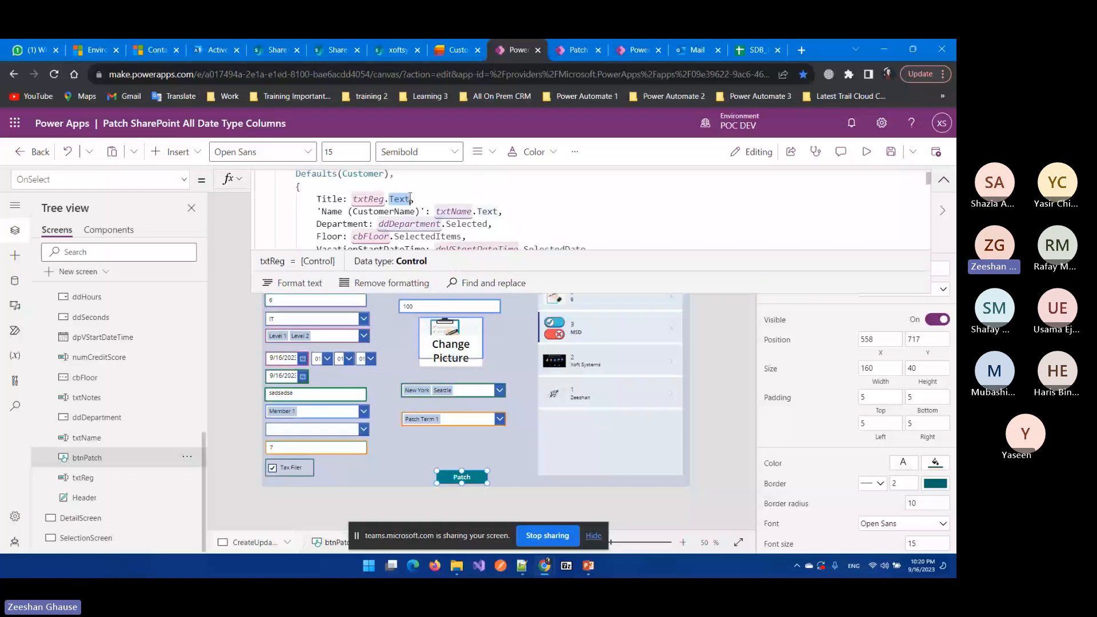
left_click(457, 50)
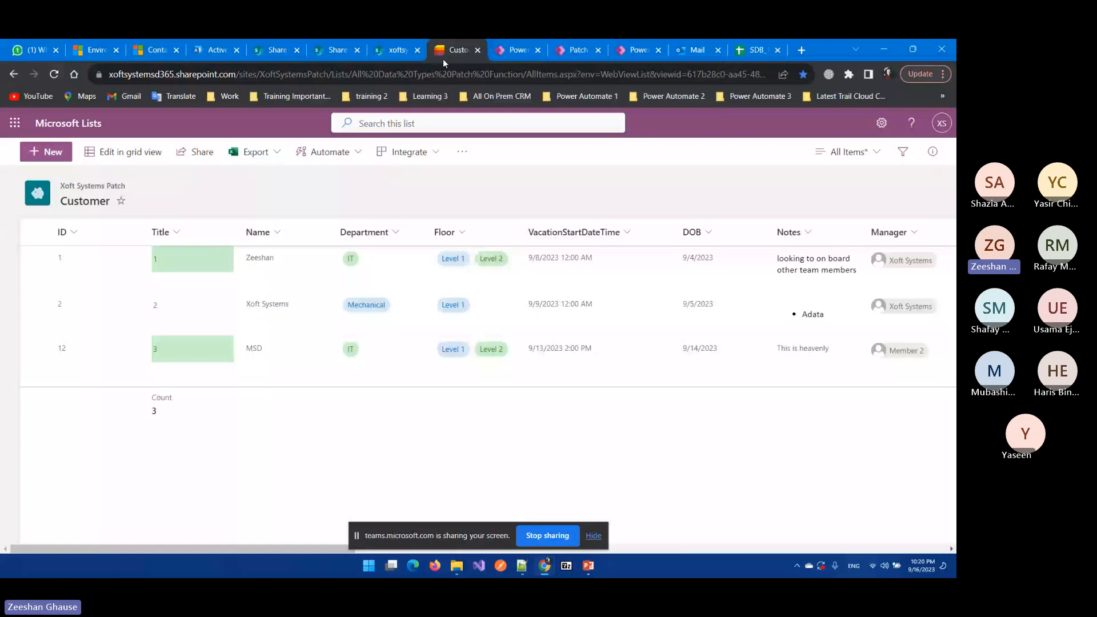
key("ctrl+Tab")
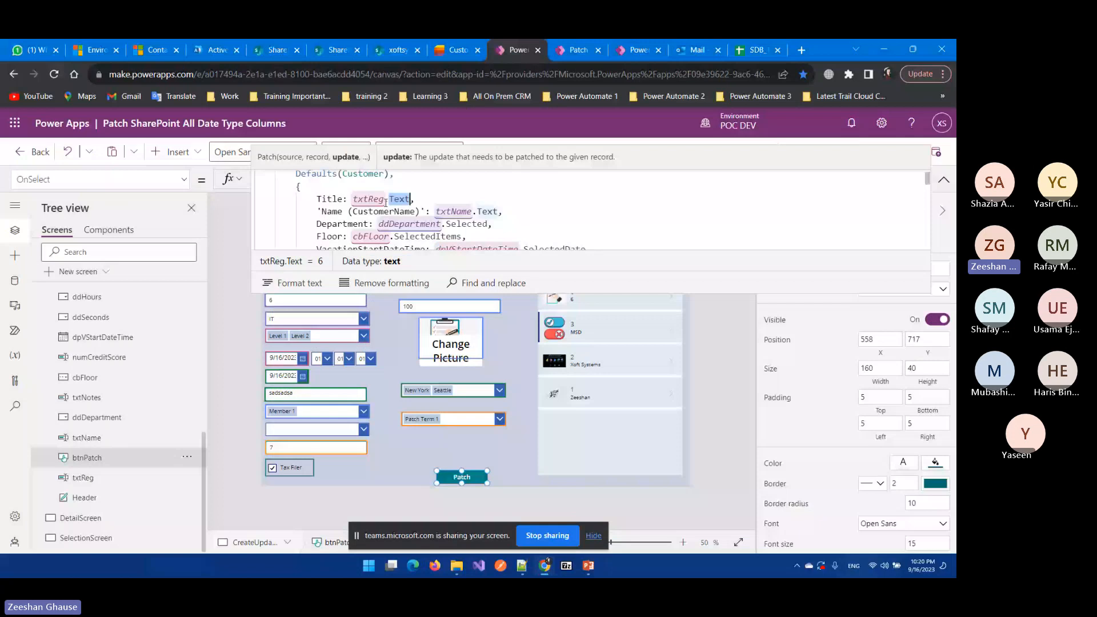
left_click(426, 199)
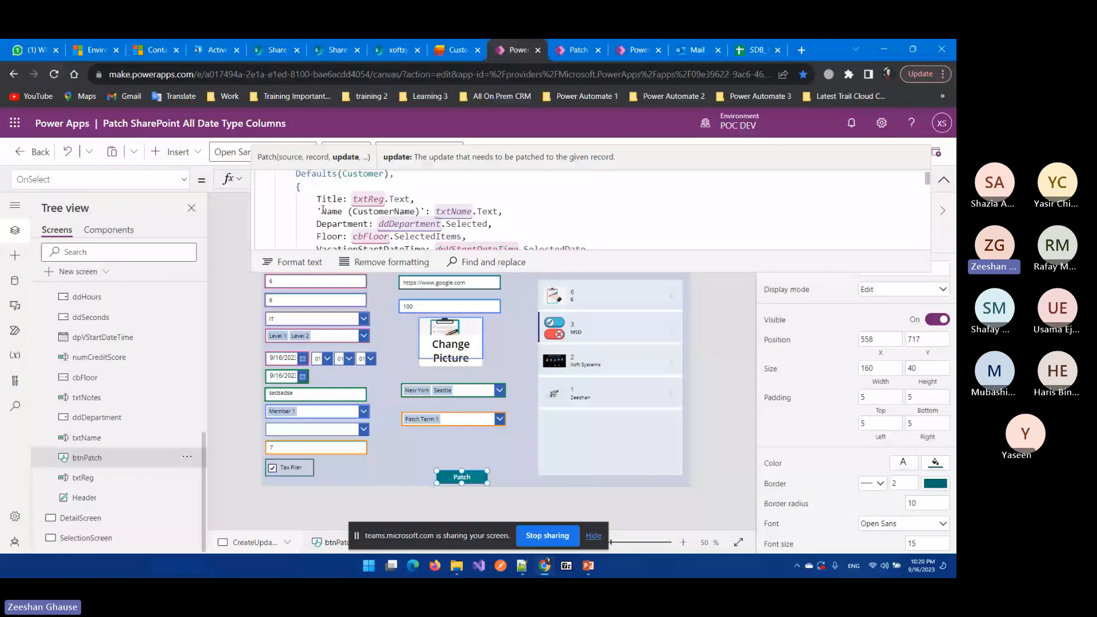
Step: Highlight 'Name (CustomerName)' in the Patch formula and compare it with the Customer list's columns
left_click_drag(322, 211, 334, 212)
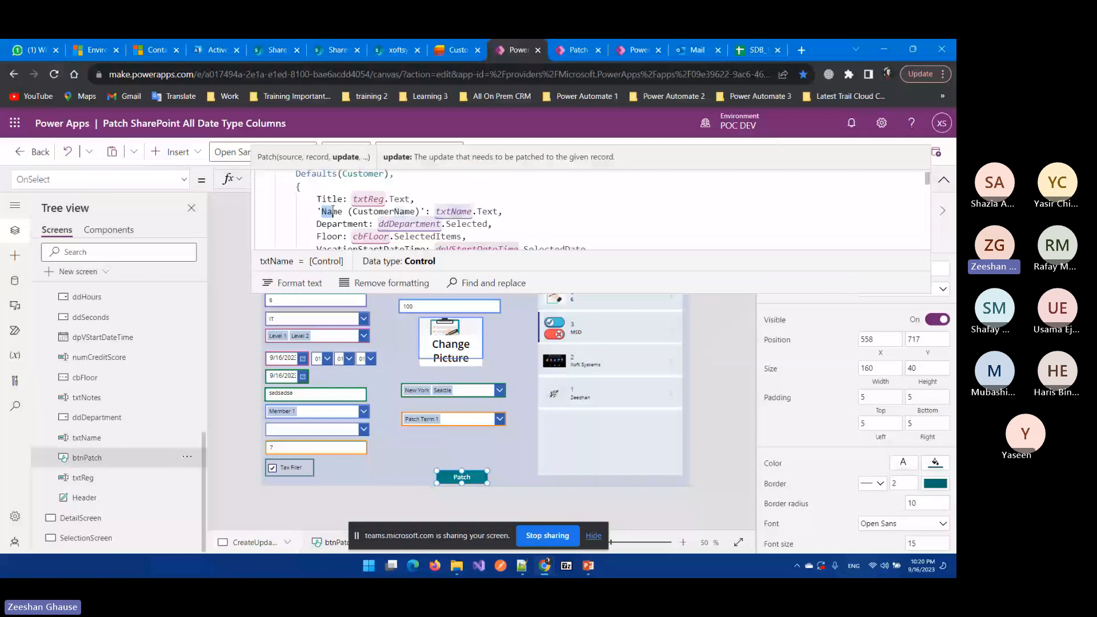
left_click_drag(333, 211, 420, 212)
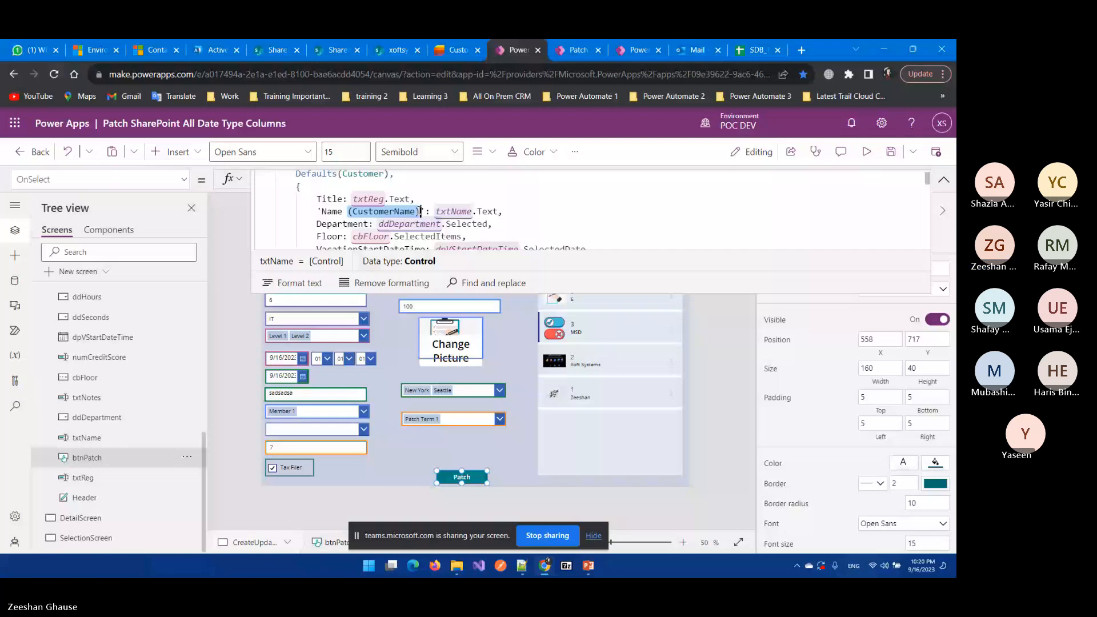
left_click(457, 51)
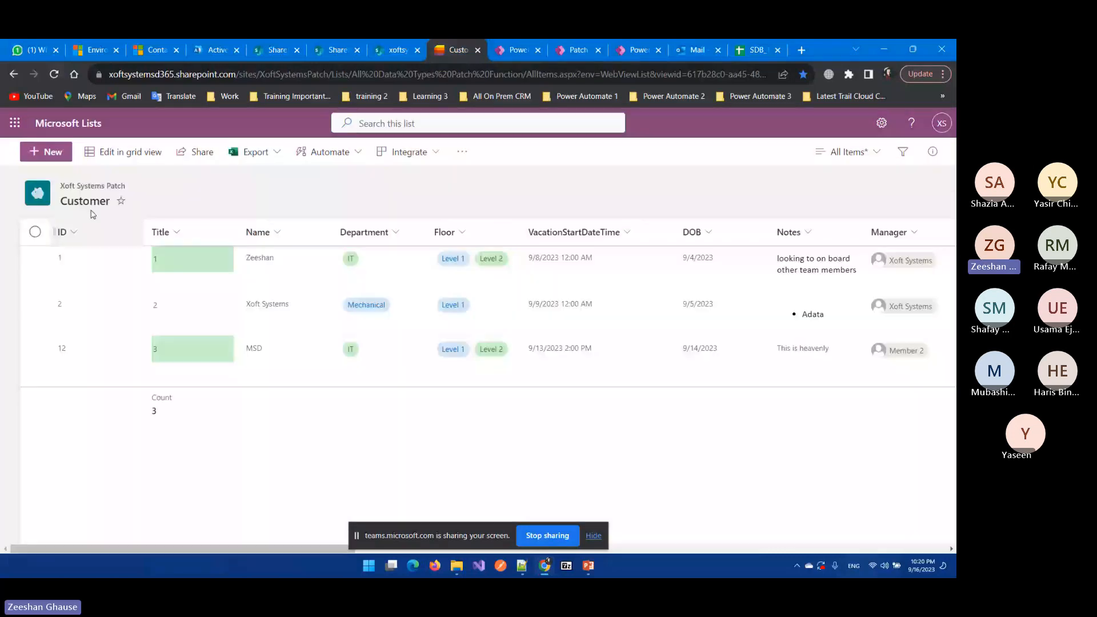
left_click(503, 48)
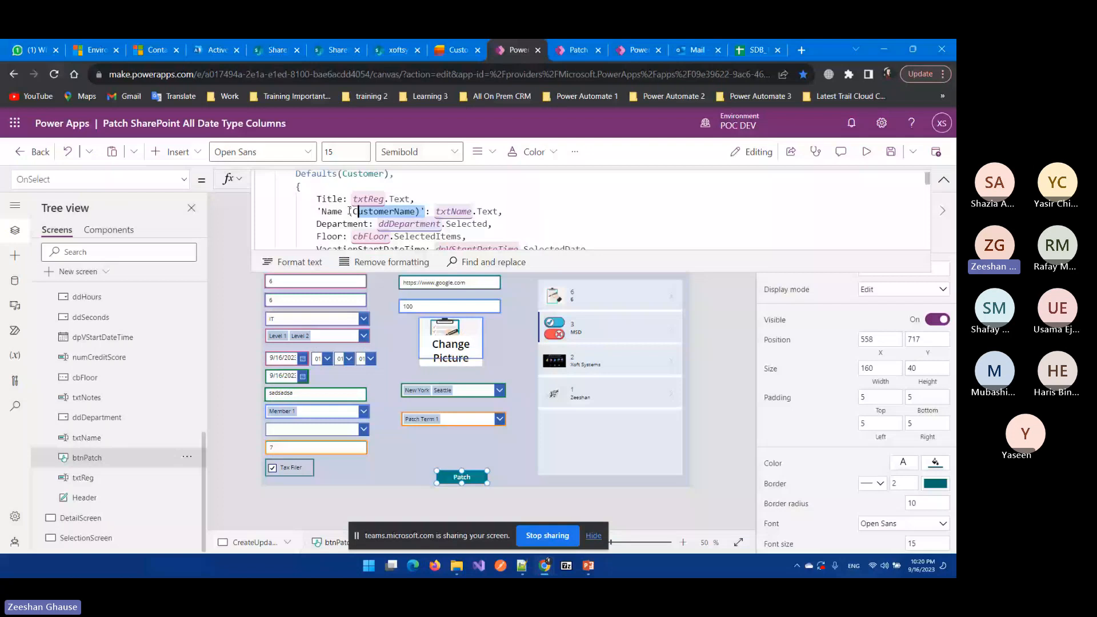
left_click(456, 51)
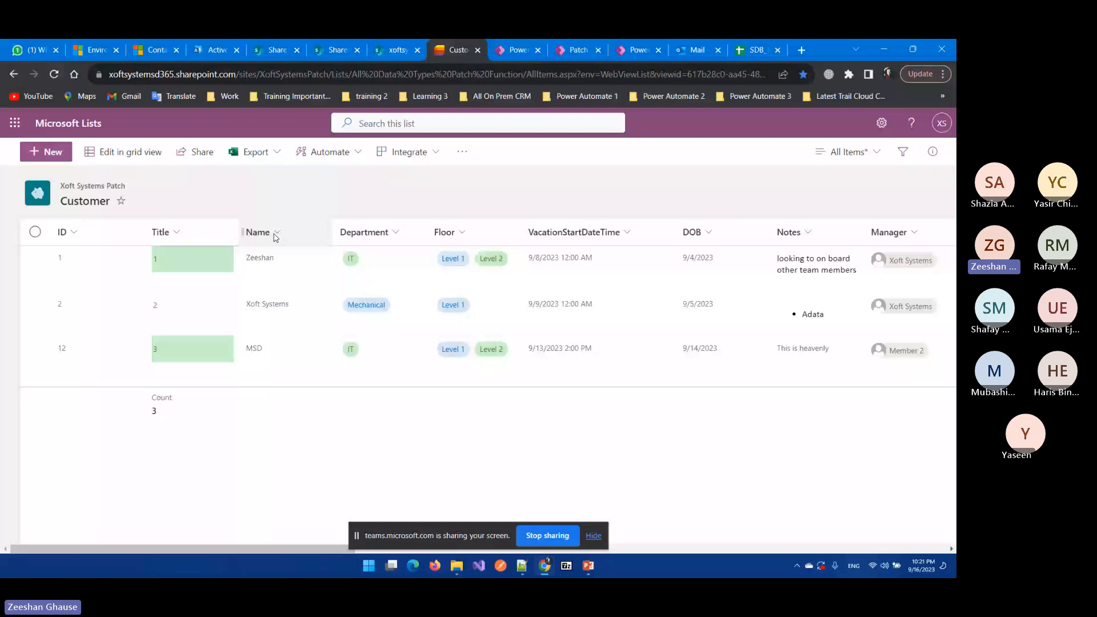
key("ctrl+Tab")
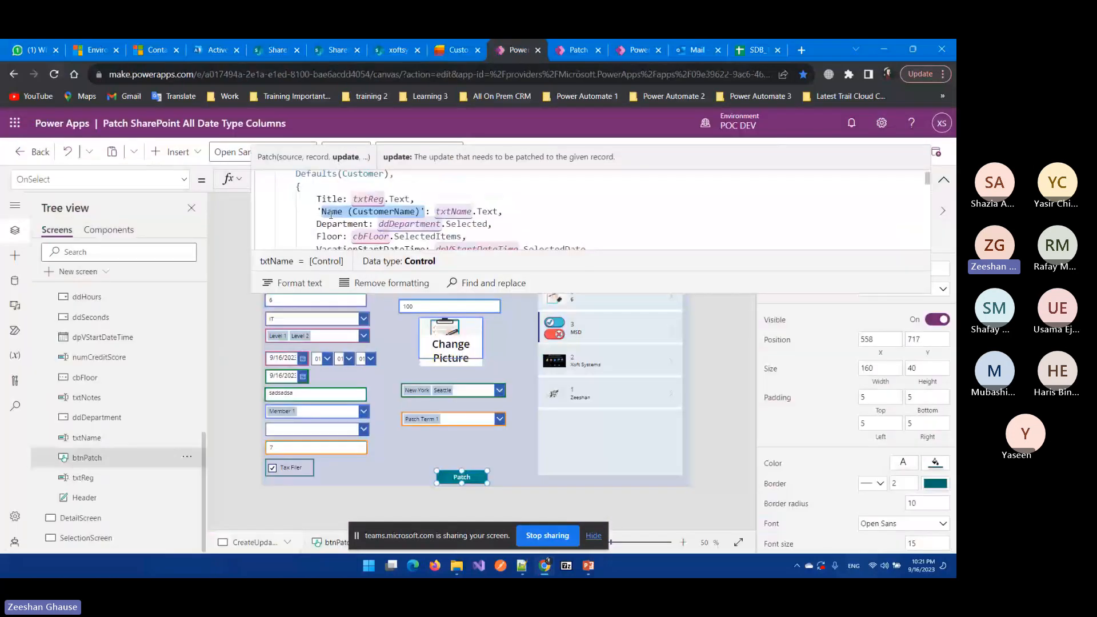
Step: Point out (CustomerName), Name, txtName and Text in the mapping, then show the list's Name column
left_click(339, 213)
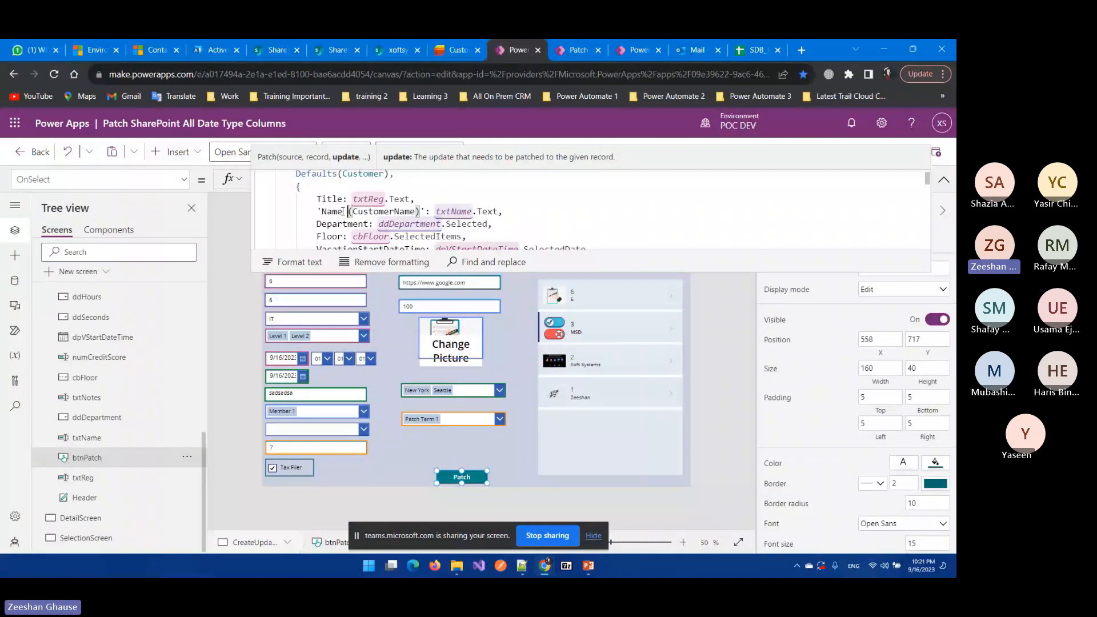
double_click(345, 212)
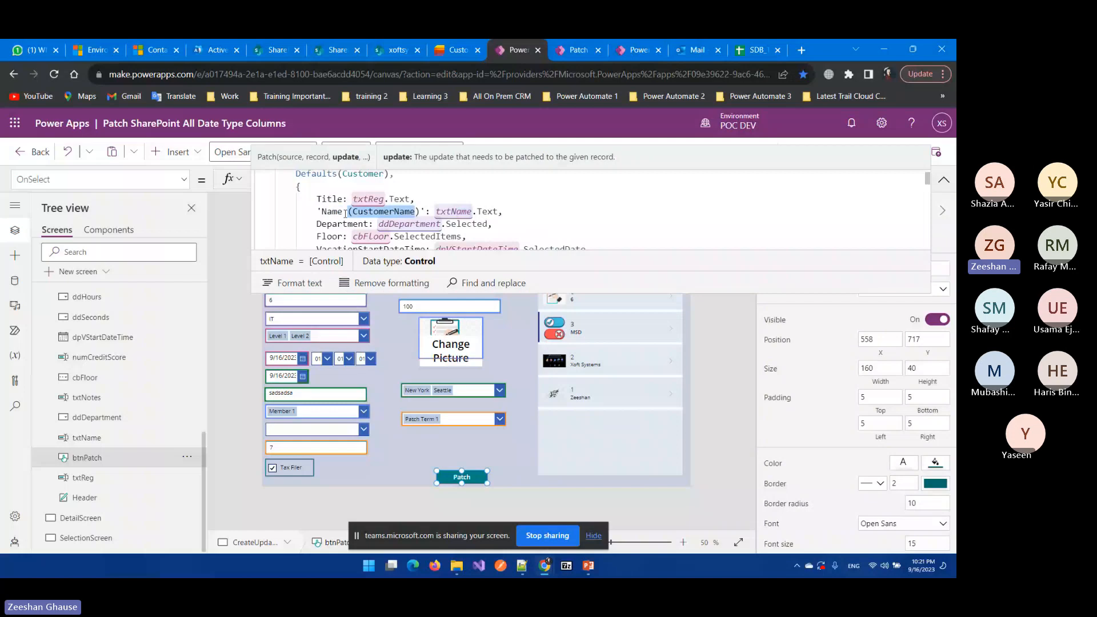
double_click(324, 213)
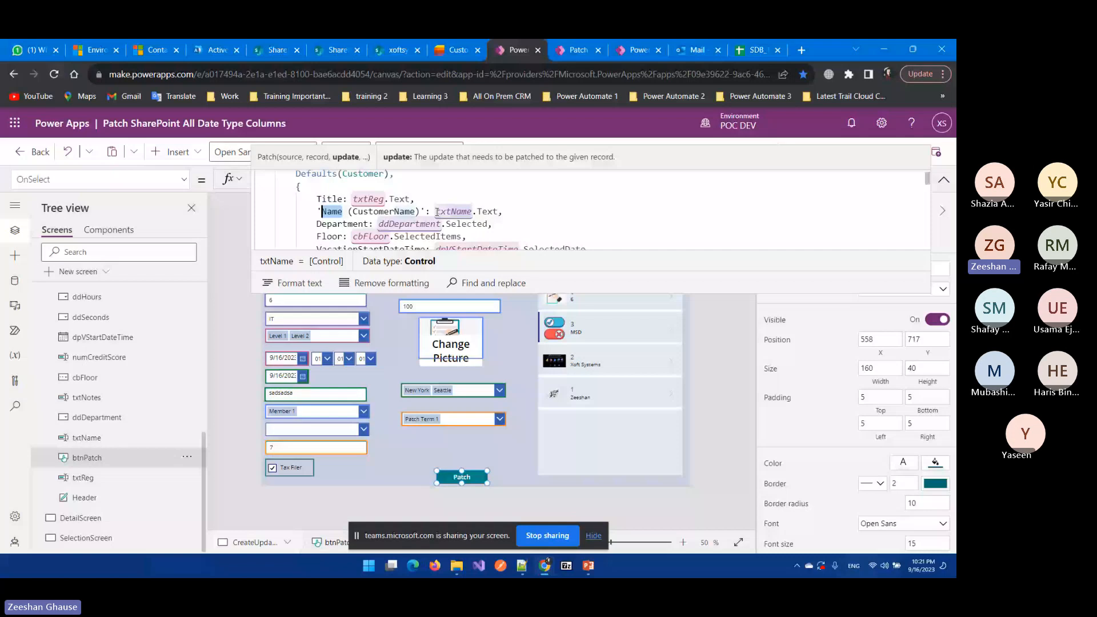
left_click_drag(438, 212, 472, 209)
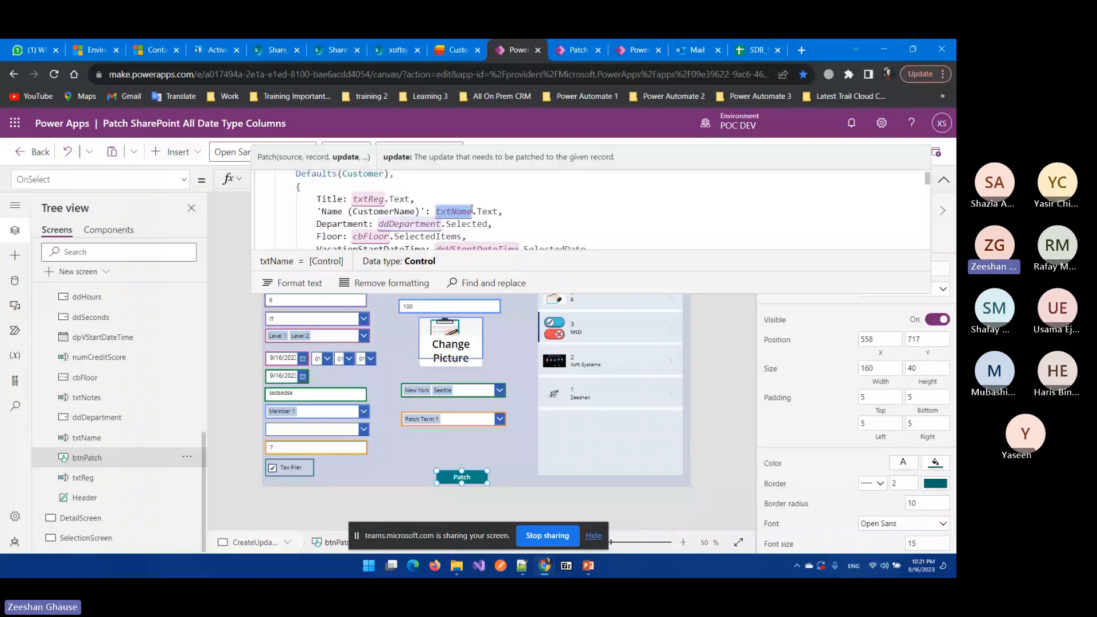
left_click_drag(478, 212, 501, 213)
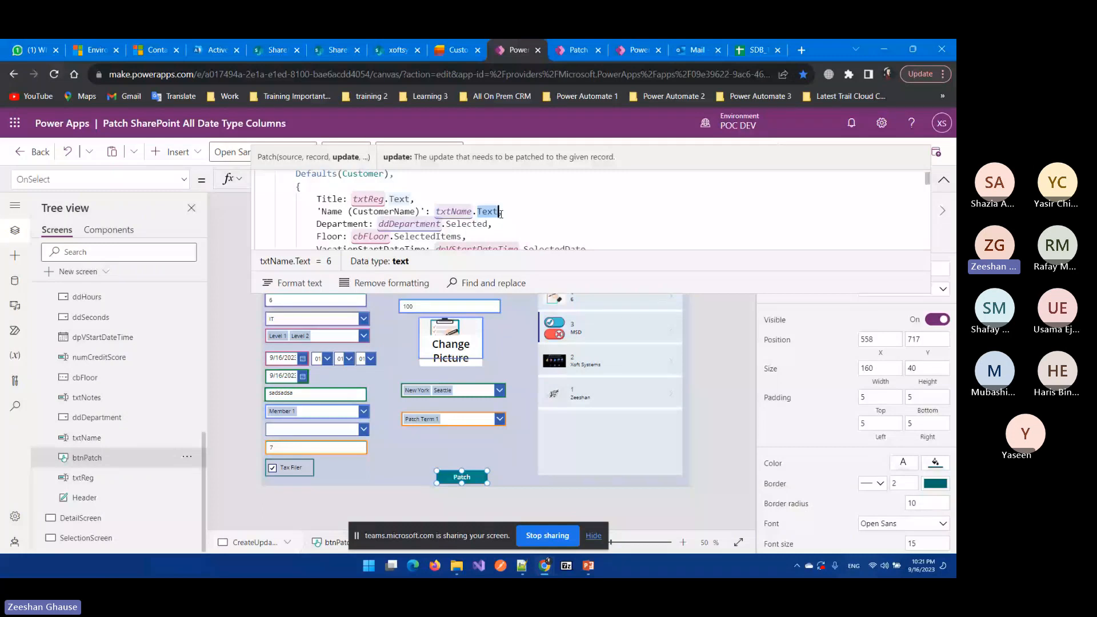
left_click(458, 51)
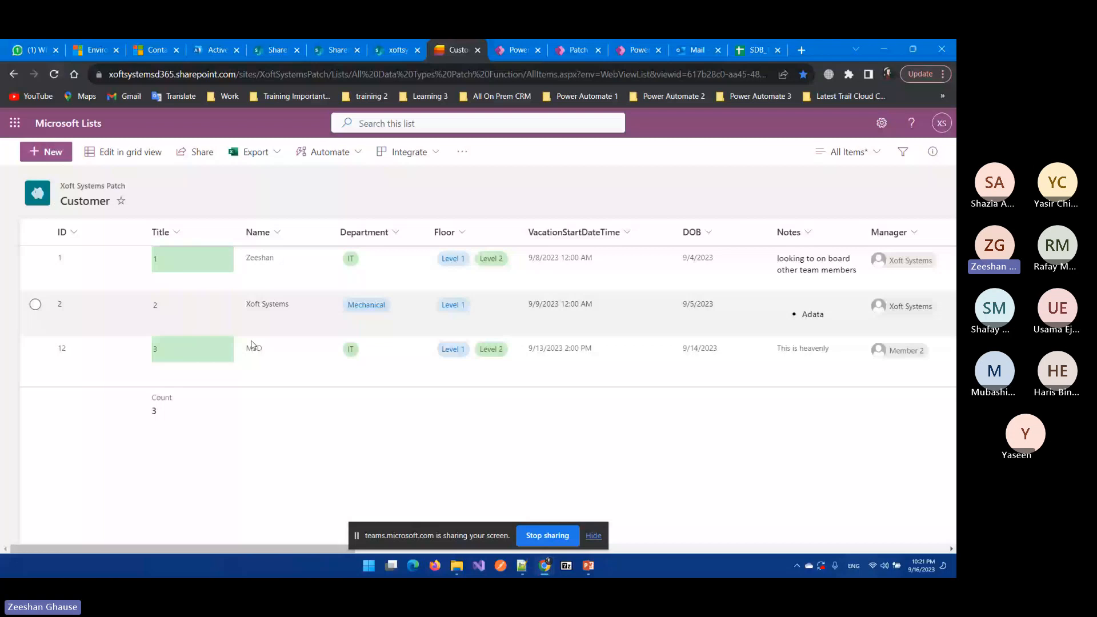
Step: On the CHOICE COLUMN slide, highlight DEFAULTS and the braces record block, then return to the Customer list
key("alt+Tab")
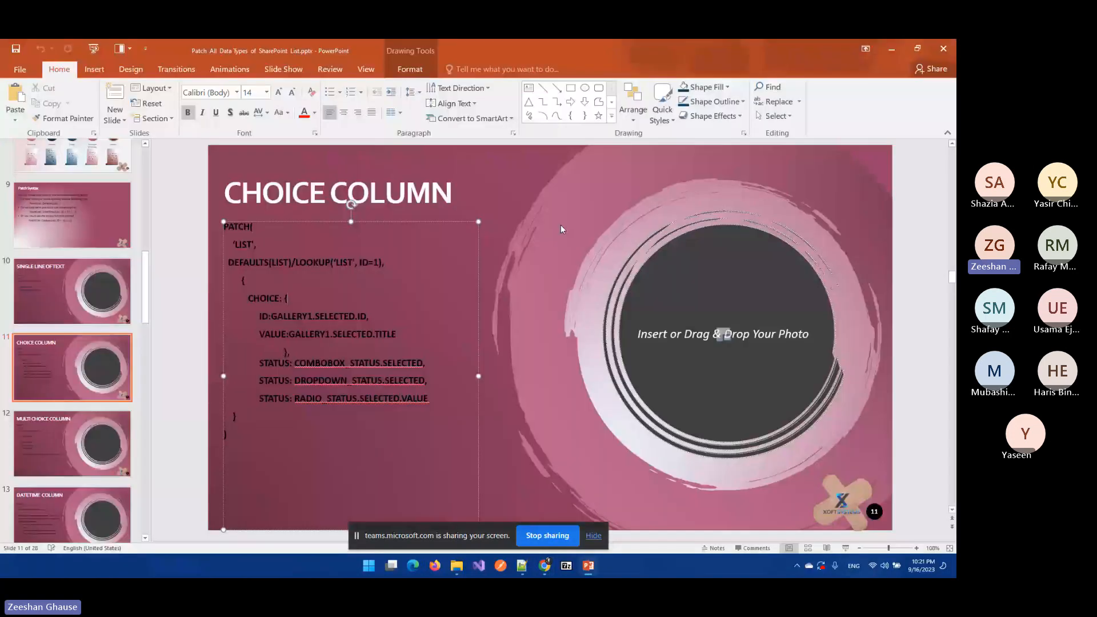
left_click(561, 228)
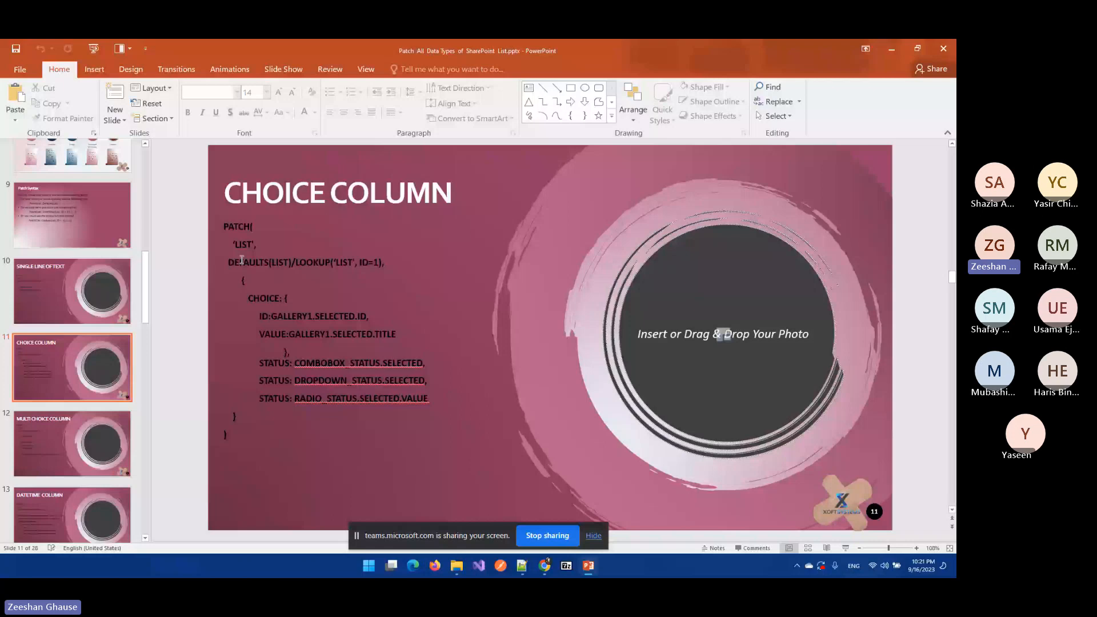
left_click_drag(242, 260, 282, 267)
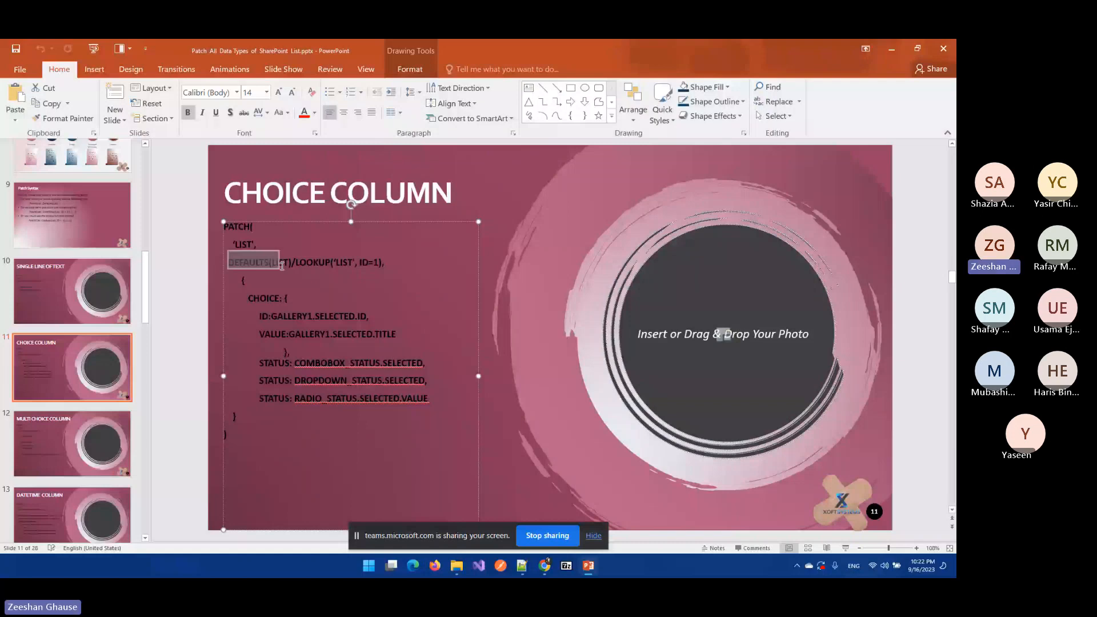
triple_click(249, 364)
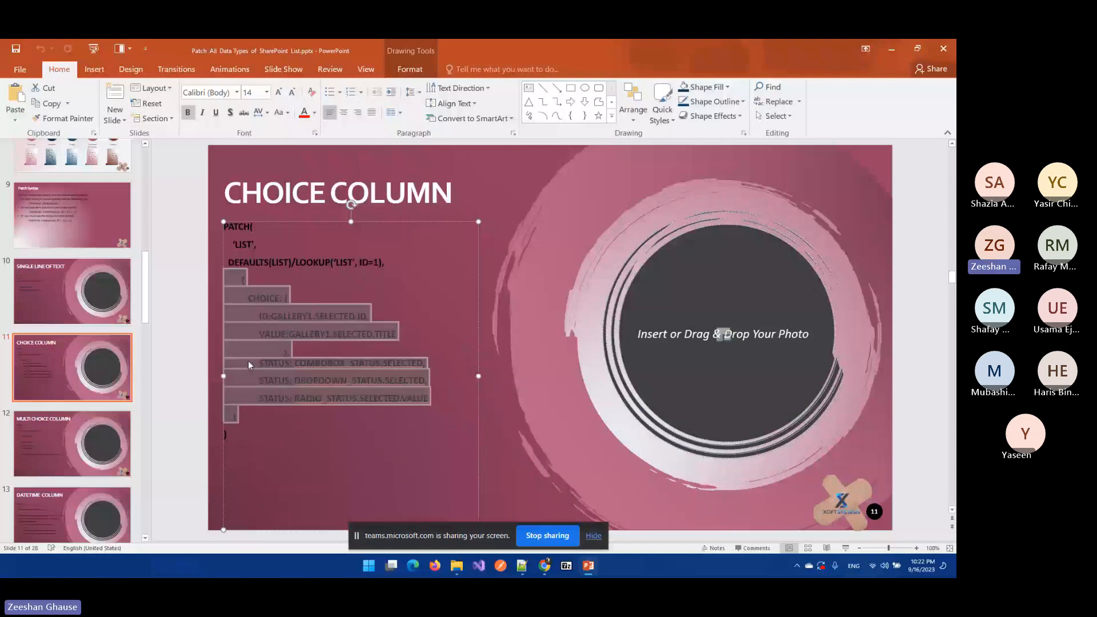
key("alt+Tab")
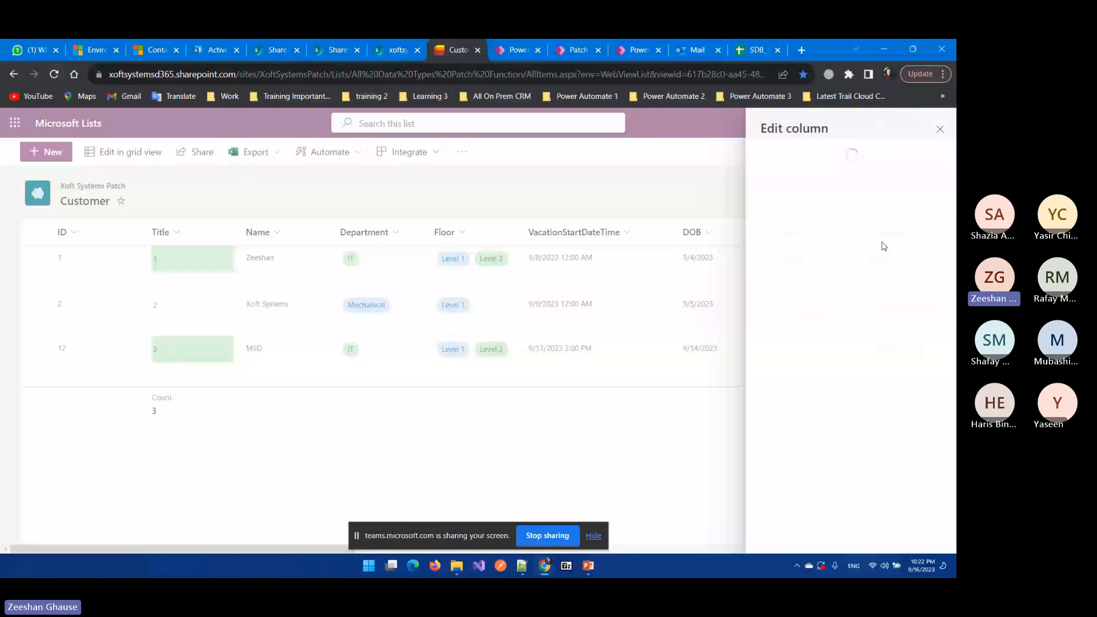
Step: Highlight Department, ddDepartment and Selected in the Patch formula, then bring back the CHOICE COLUMN slide
key("ctrl+Tab")
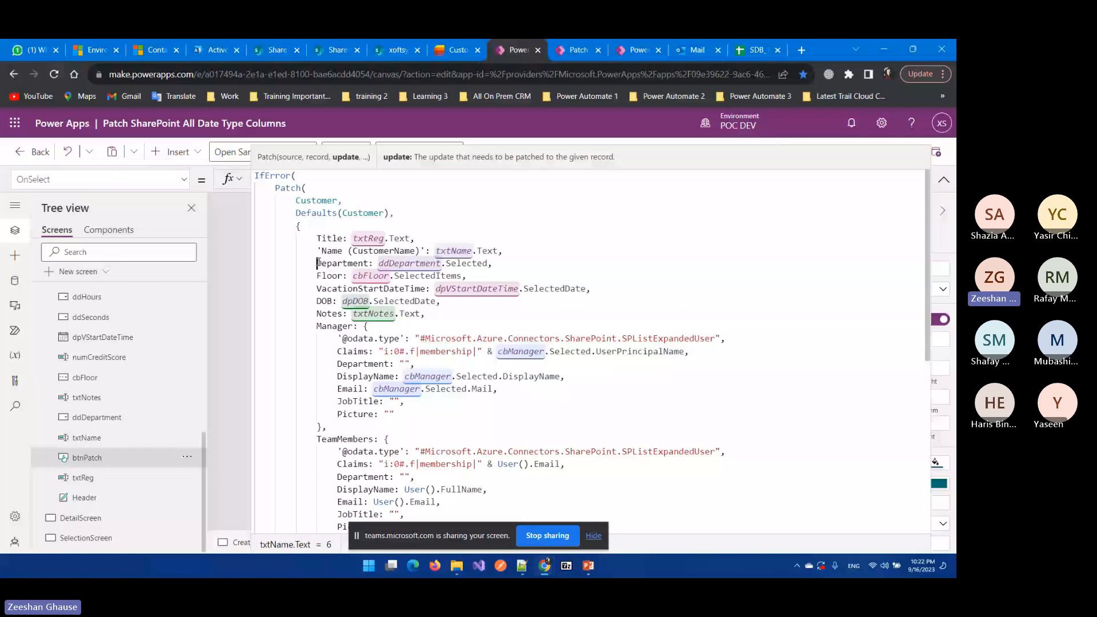
double_click(318, 263)
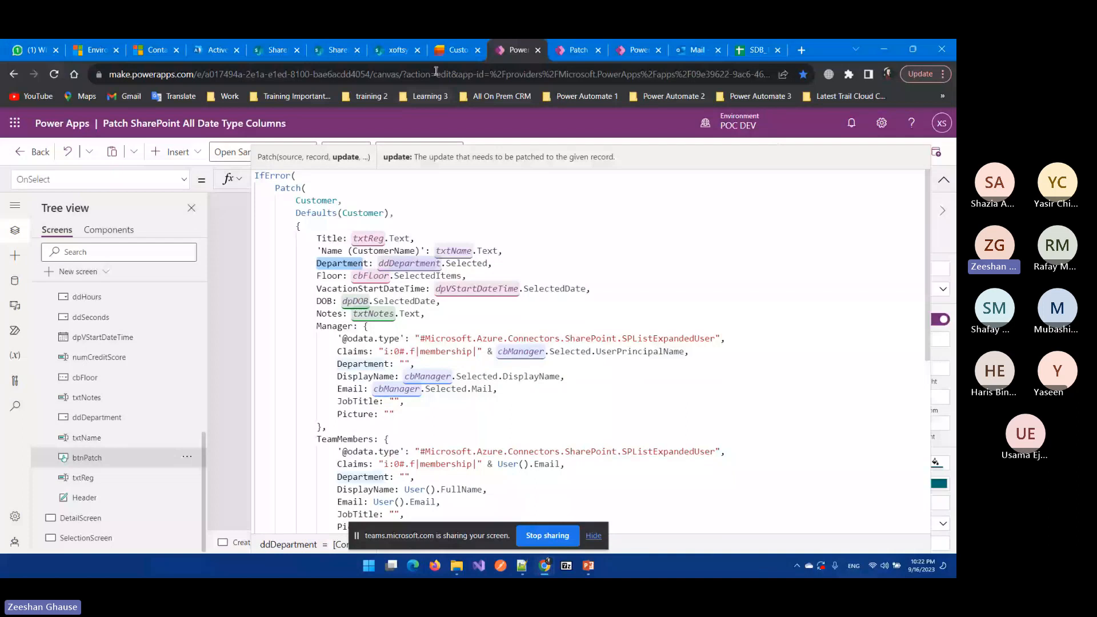
mouse_move(446, 68)
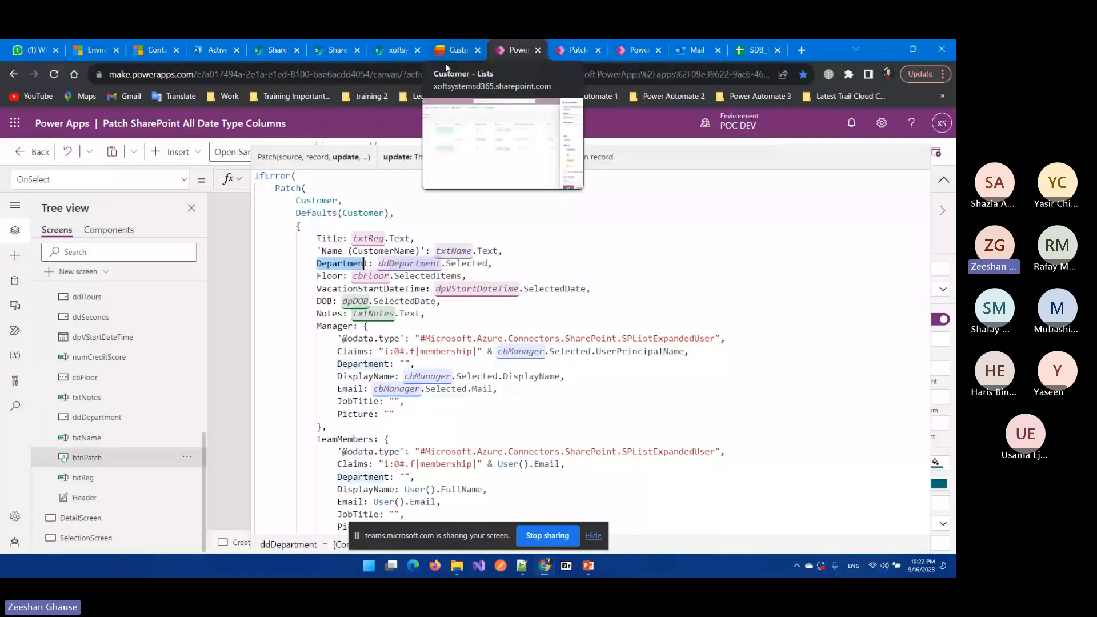
left_click(379, 263)
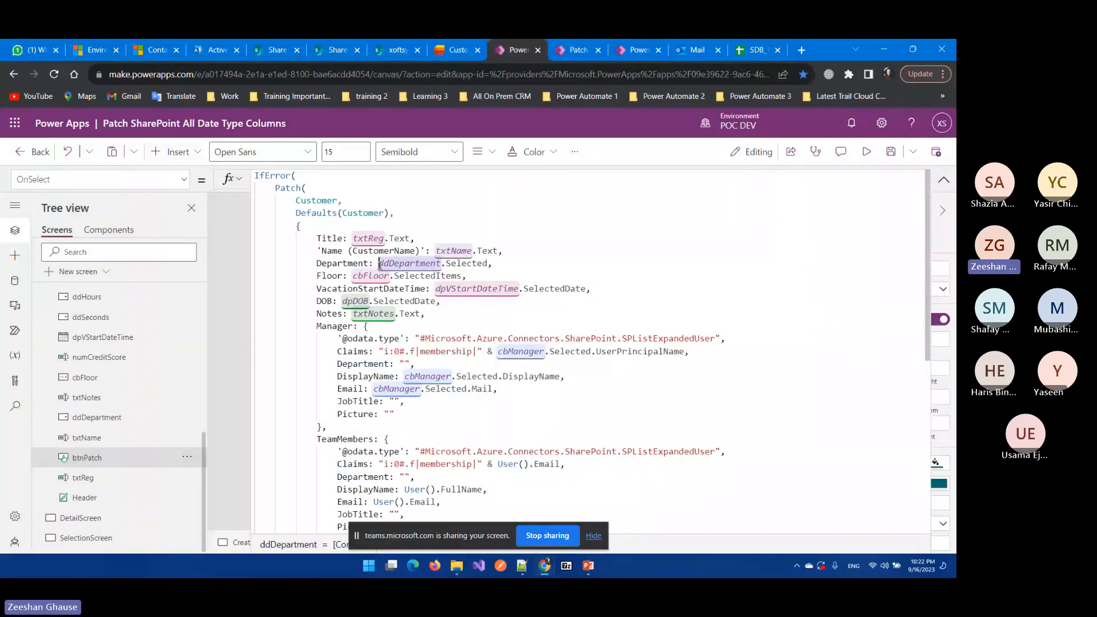
left_click_drag(380, 264, 390, 263)
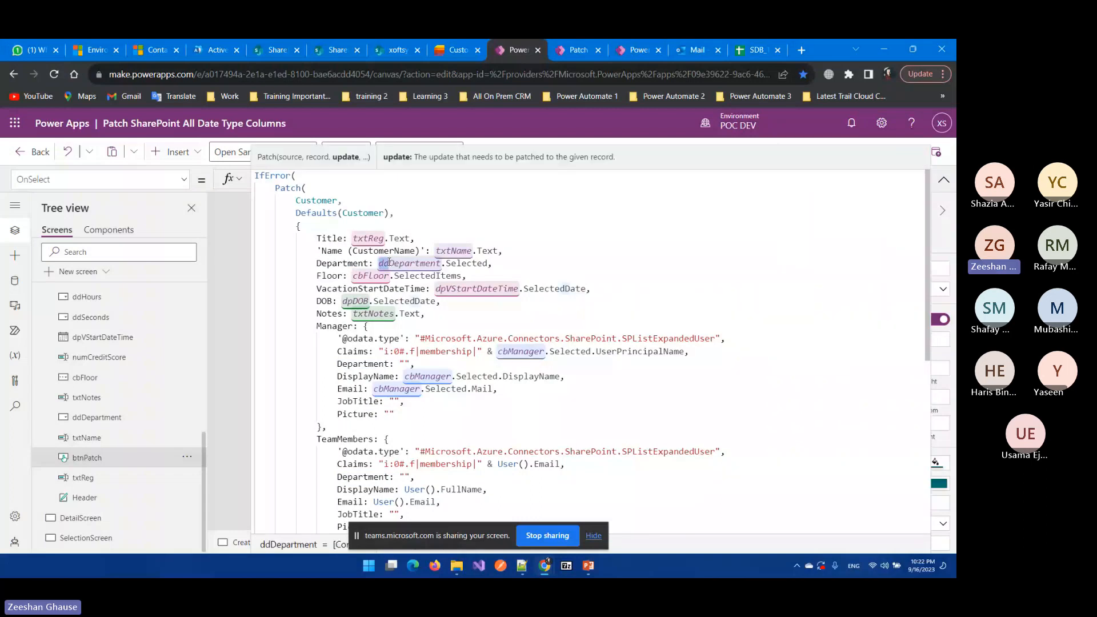
left_click_drag(389, 263, 441, 263)
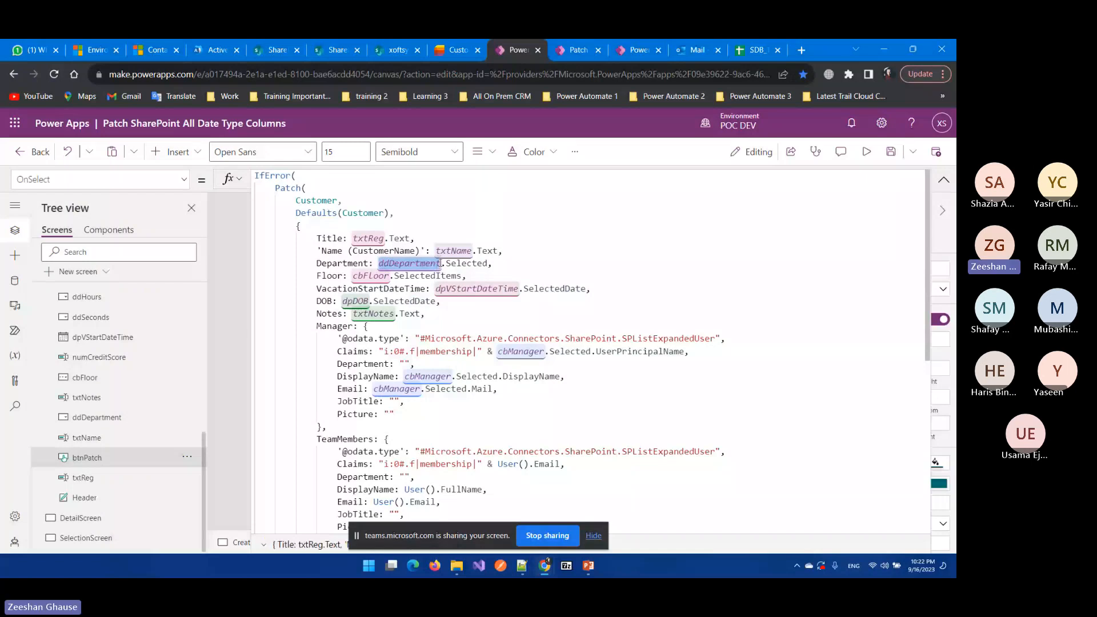
double_click(464, 263)
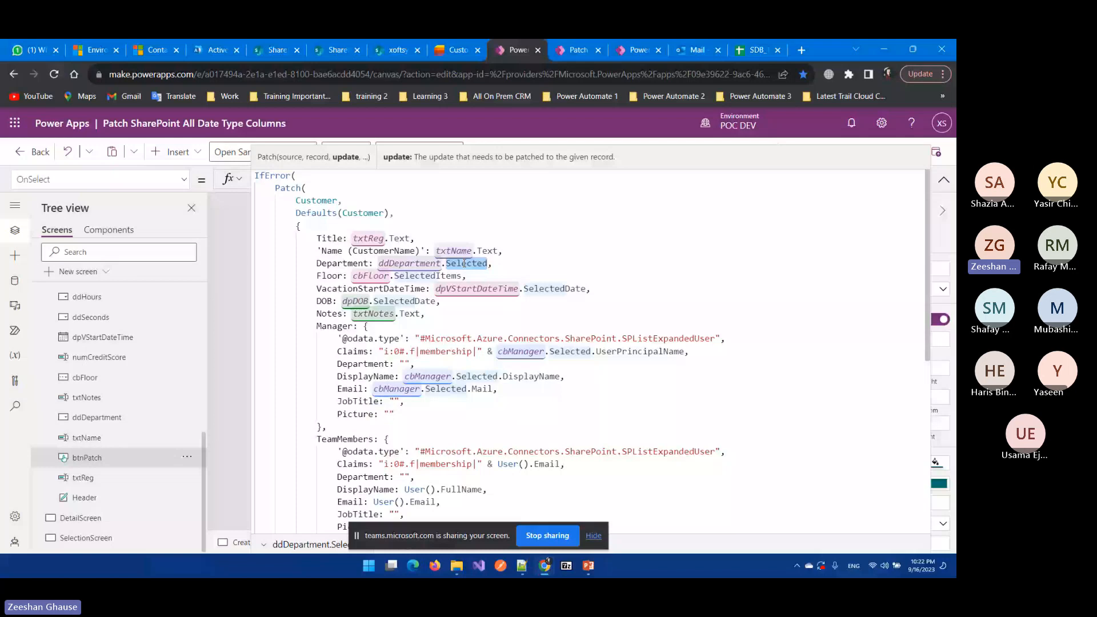
double_click(369, 264)
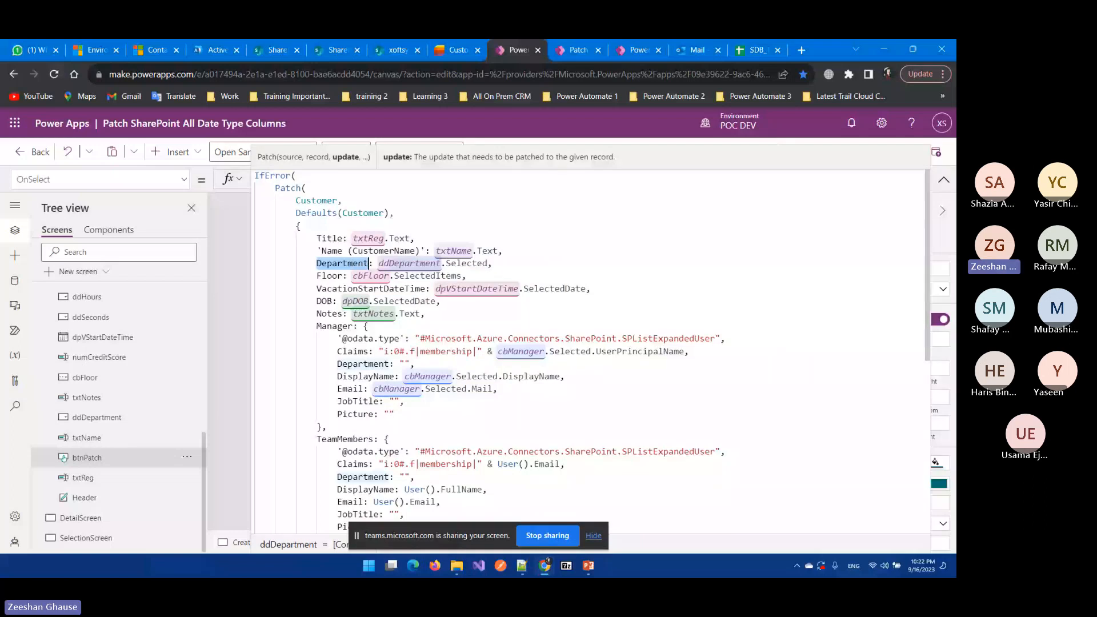
key("alt+Tab")
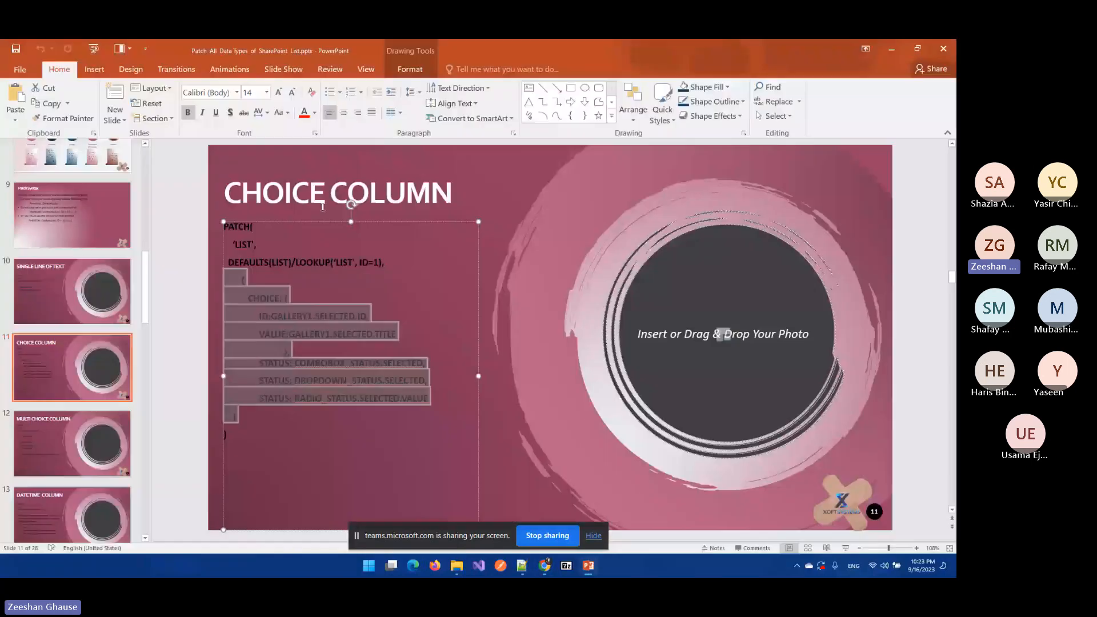